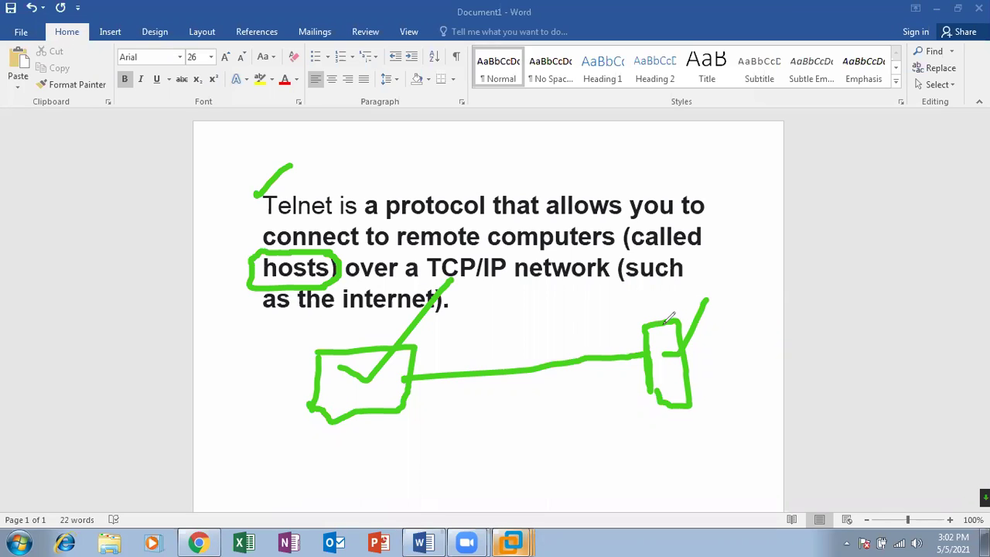
- Draw a green ink arrow from the right box to the left box and circle both boxes
mouse_move(669, 319)
left_mouse_down()
mouse_move(541, 257)
mouse_move(383, 341)
mouse_move(373, 323)
mouse_move(392, 339)
mouse_move(408, 308)
left_mouse_up()
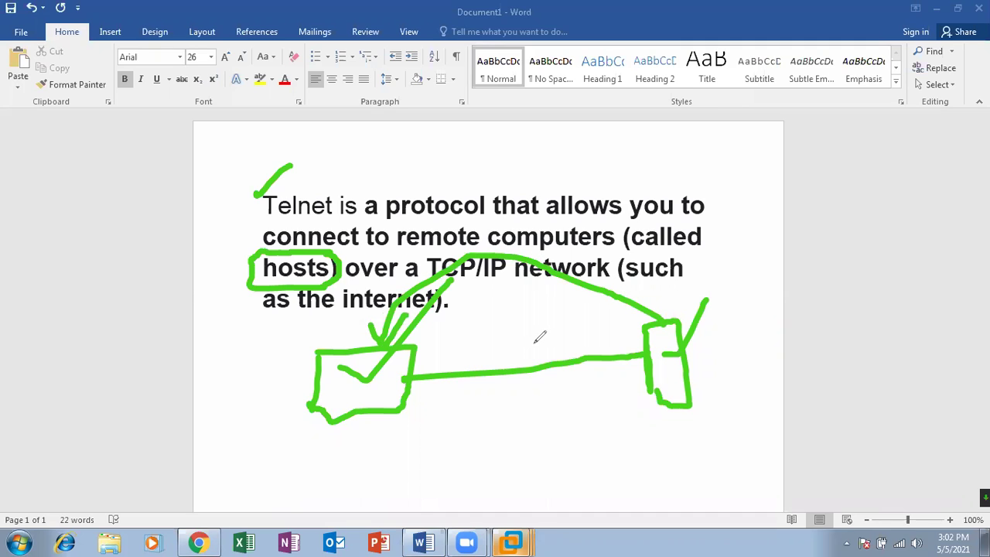
mouse_move(437, 348)
left_mouse_down()
mouse_move(285, 326)
mouse_move(400, 433)
mouse_move(403, 352)
left_mouse_up()
mouse_move(664, 288)
left_mouse_down()
mouse_move(651, 297)
mouse_move(691, 416)
mouse_move(659, 280)
left_mouse_up()
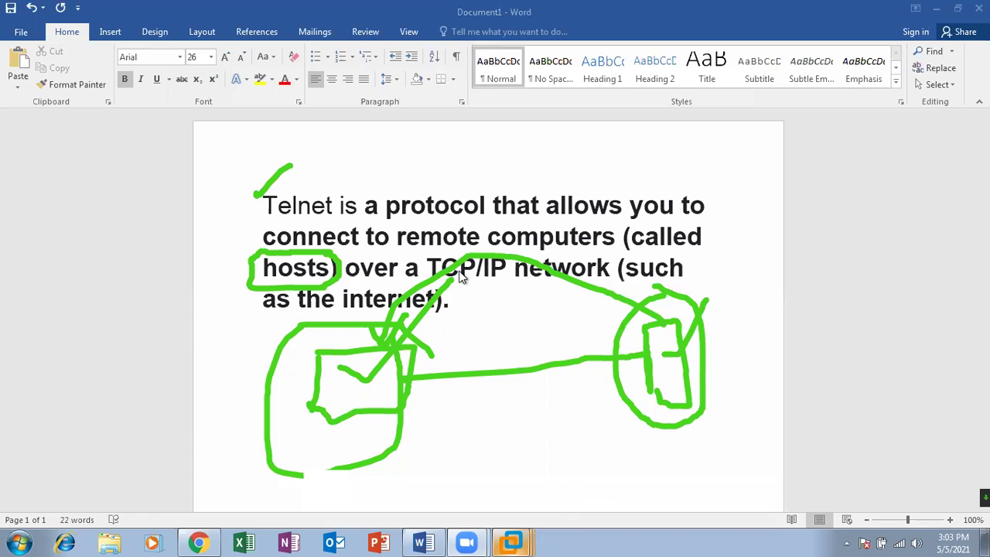
key("alt+Tab")
- Refresh the desktop, then open and close the Personalization settings
right_click(284, 256)
left_click(320, 300)
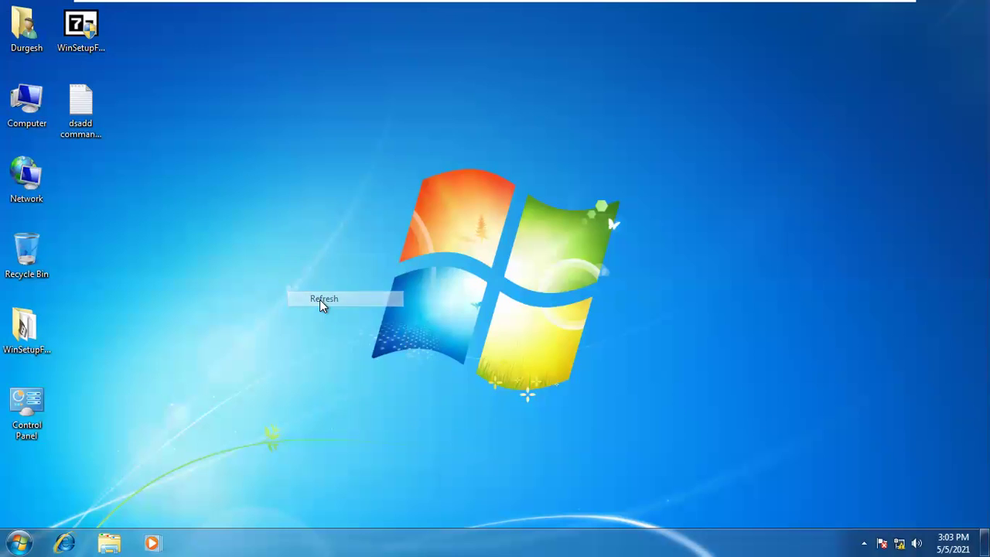
right_click(408, 168)
left_click(467, 322)
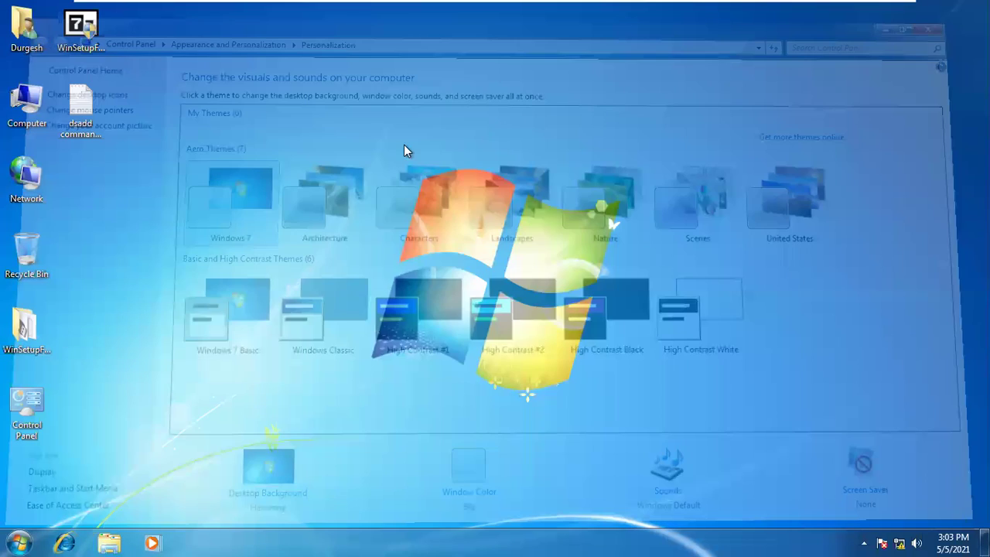
right_click(406, 151)
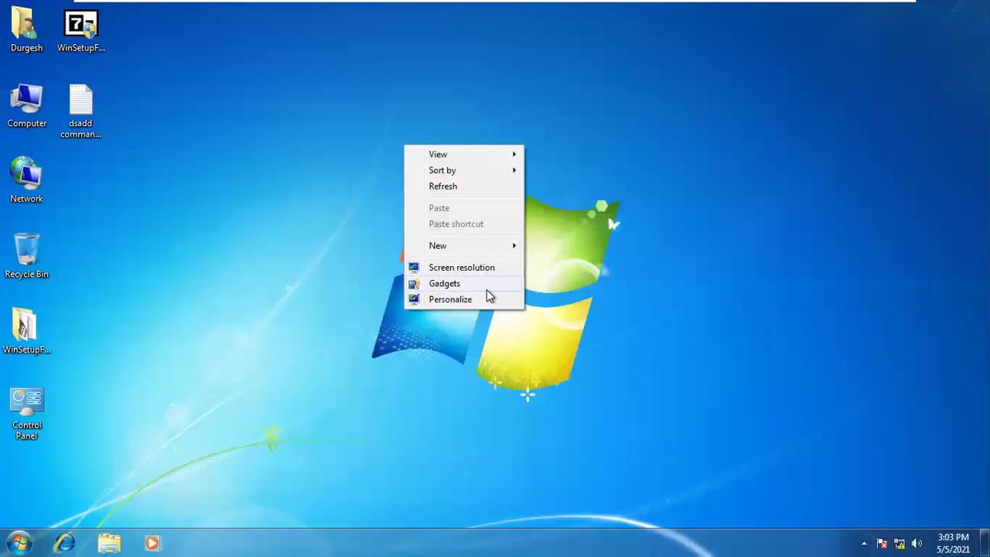
left_click(690, 211)
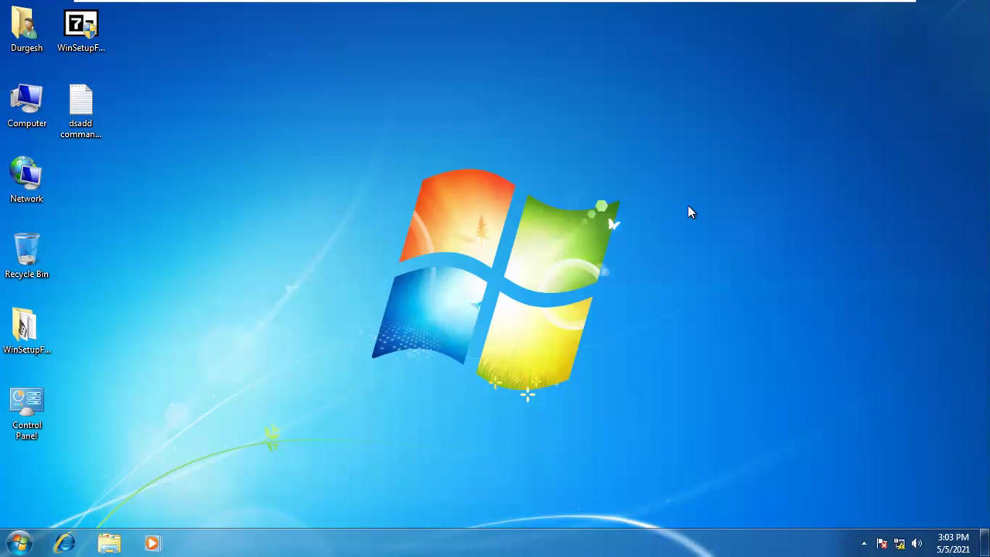
- Launch Paint with mspaint from the Run box
key("super+r")
key("Down")
key("Down")
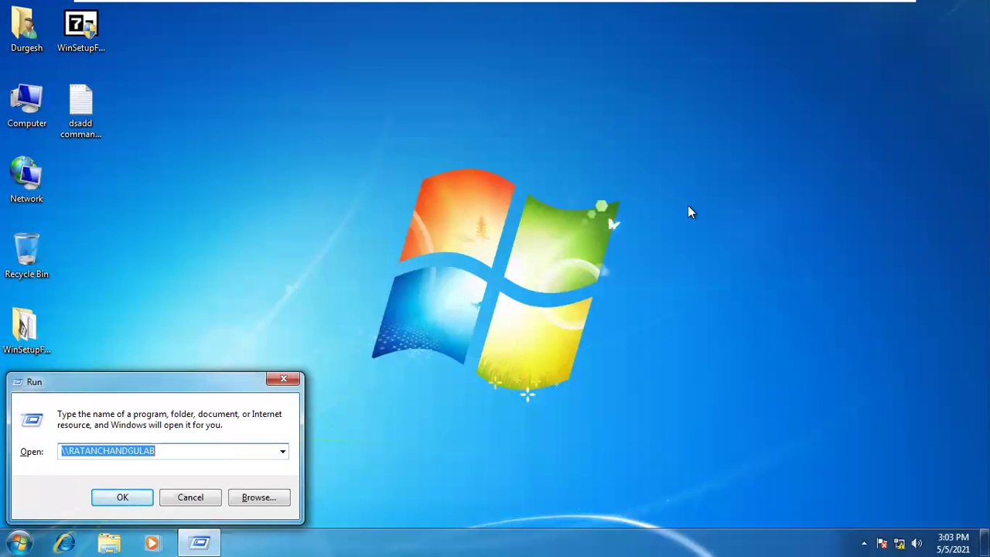
type("mspai")
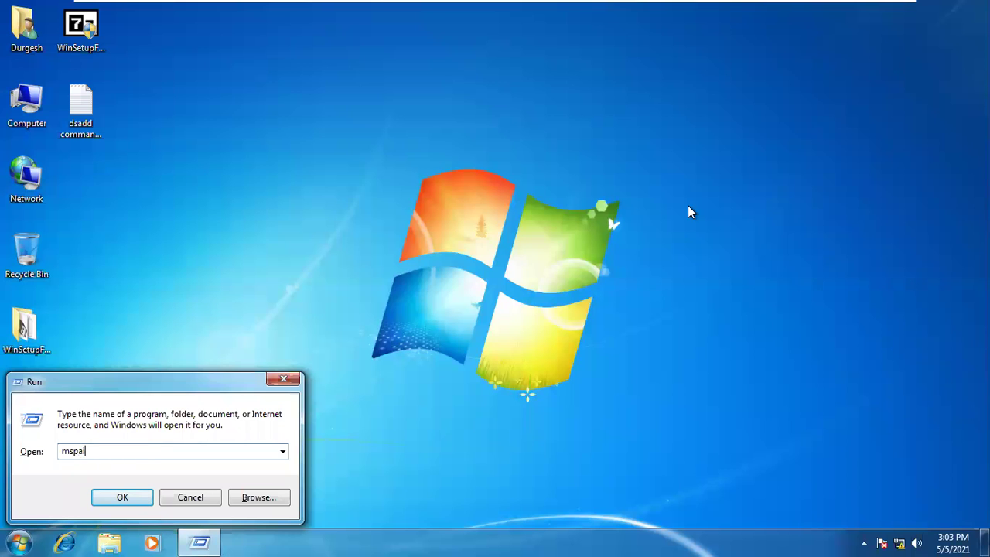
key("Return")
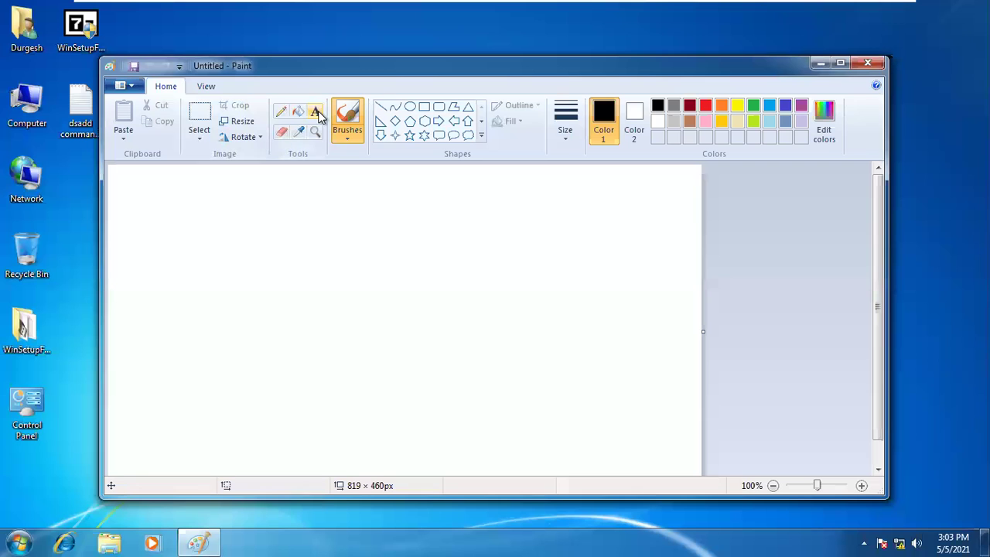
- Add the text 'lko' to the canvas at font size 72 and enlarge its text box
left_click(316, 111)
left_click(275, 240)
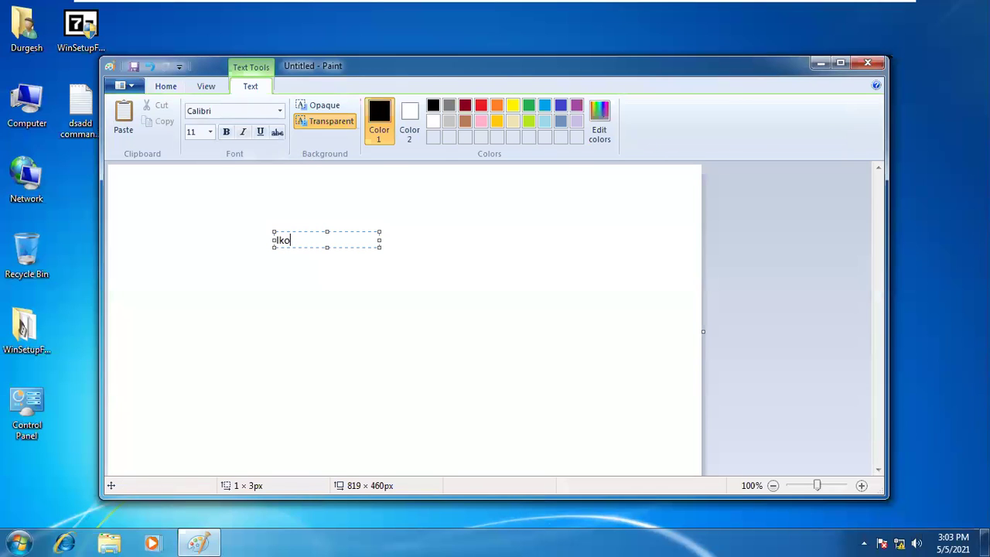
left_click(210, 133)
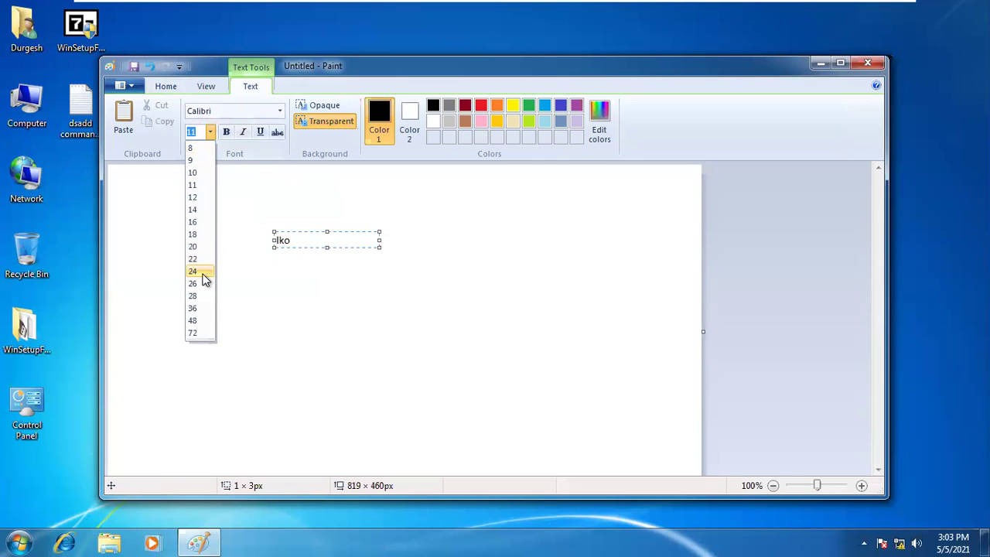
left_click(193, 320)
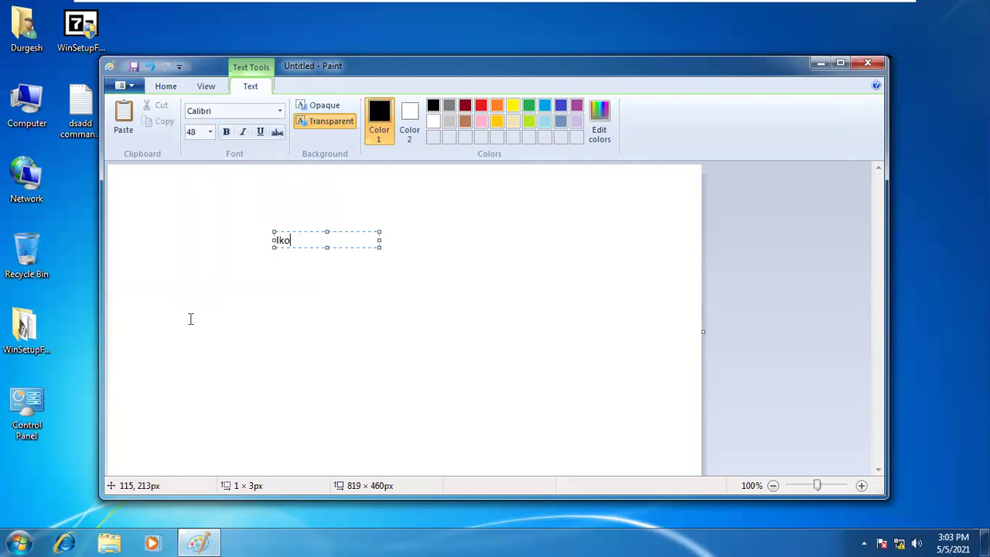
left_click_drag(293, 246, 273, 241)
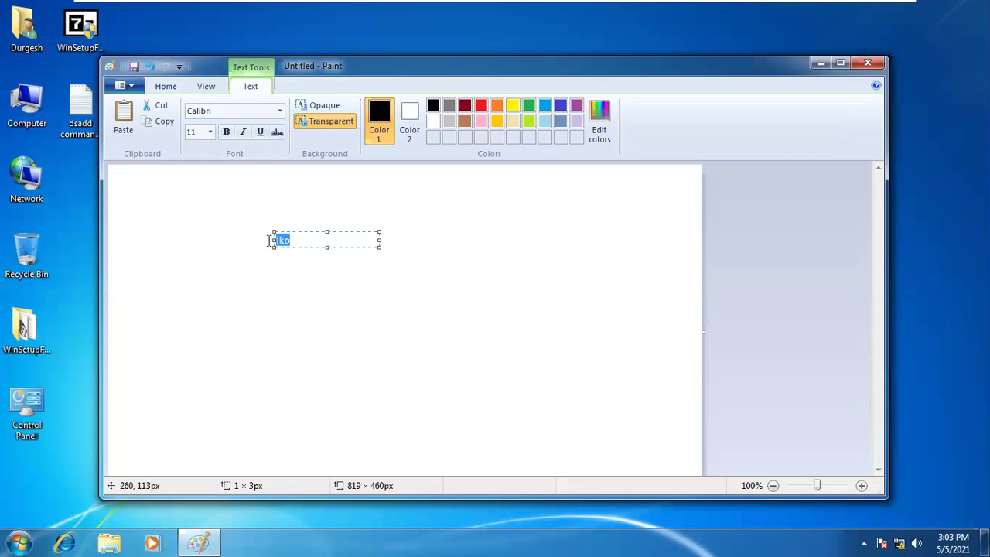
left_click(209, 133)
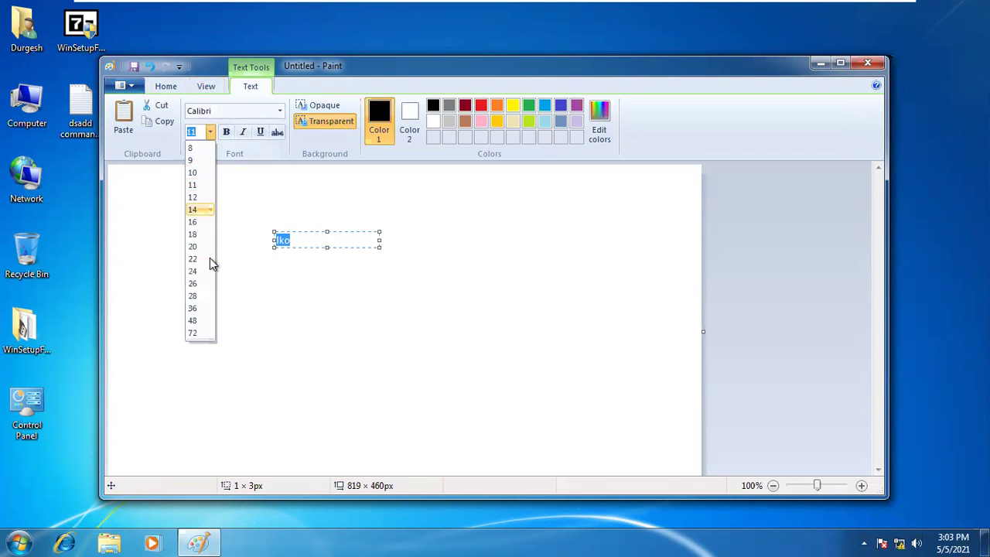
left_click(199, 332)
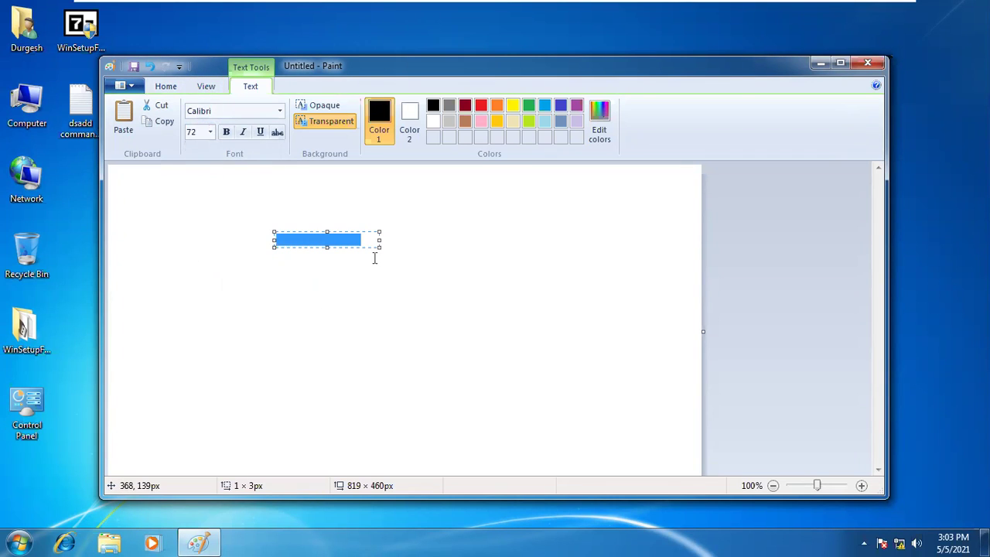
left_click_drag(379, 245, 580, 374)
left_click(488, 312)
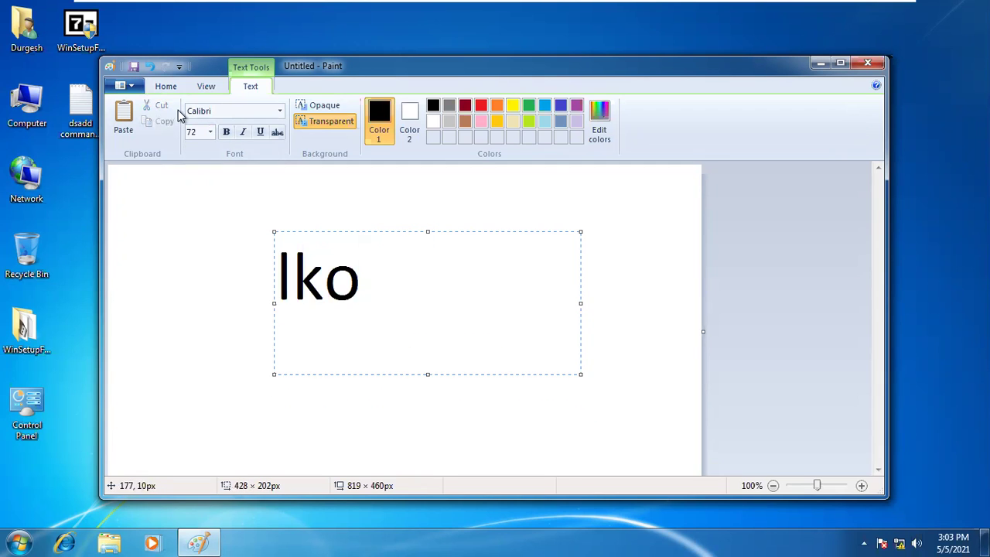
- Save the picture to the Desktop as Untitled
left_click(124, 86)
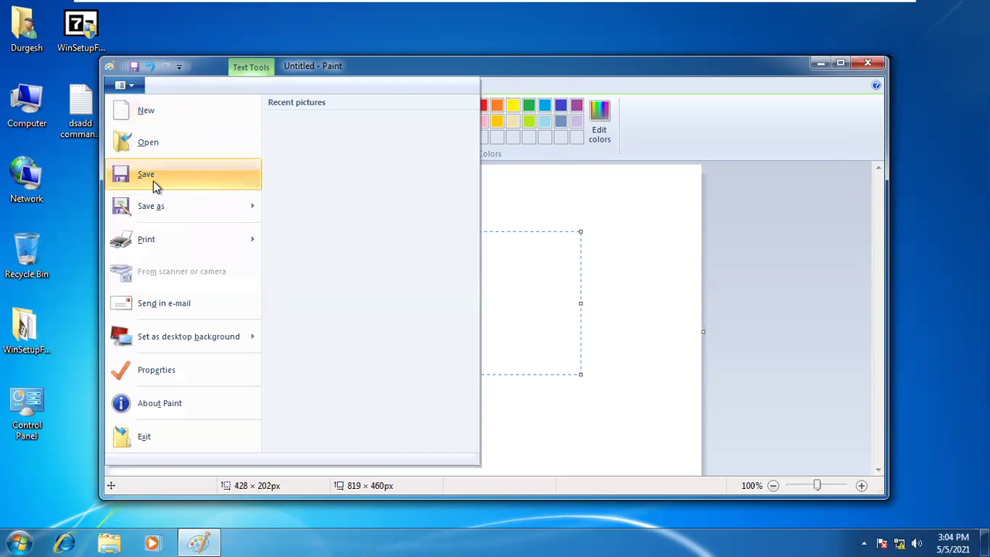
left_click(153, 180)
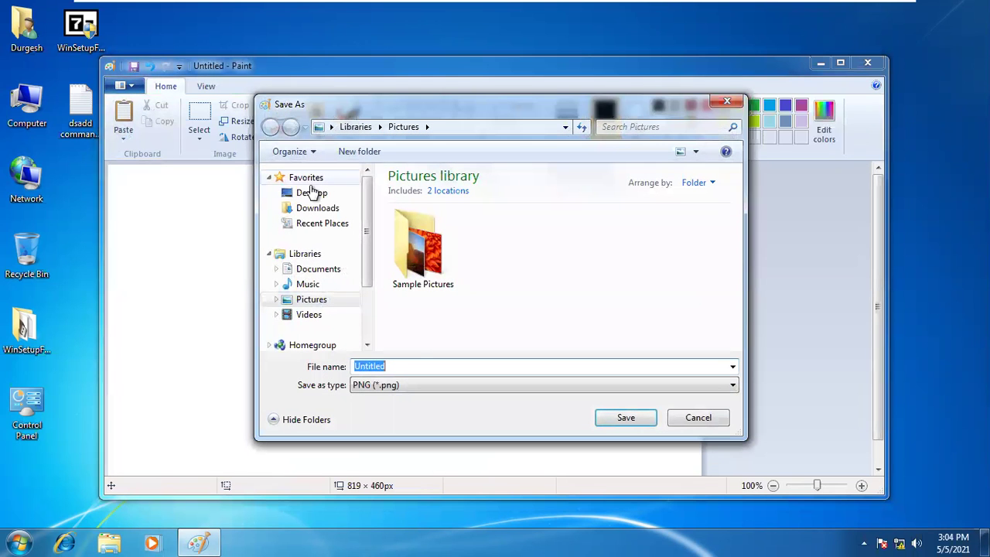
left_click(311, 193)
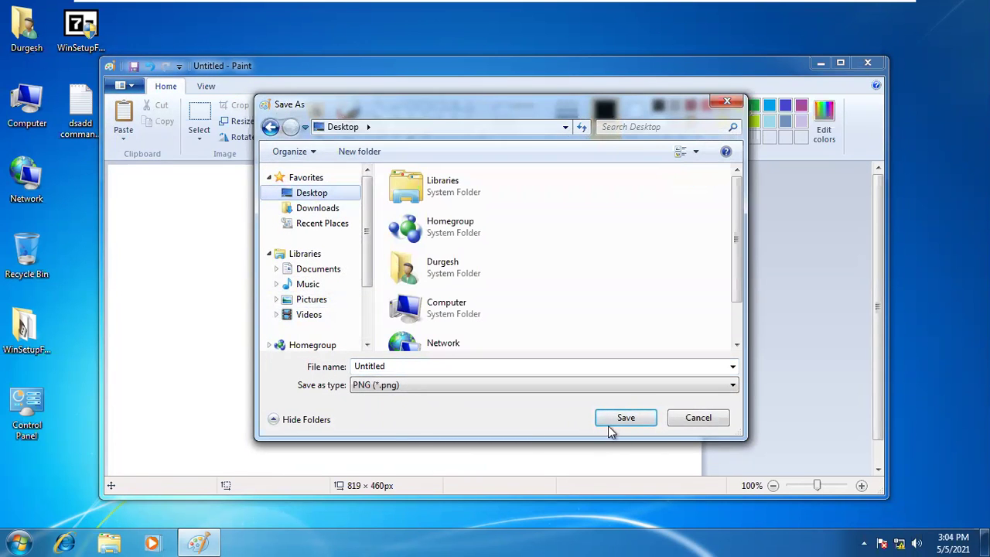
left_click(608, 421)
- Close Paint and set the Untitled picture as the desktop background
left_click(856, 63)
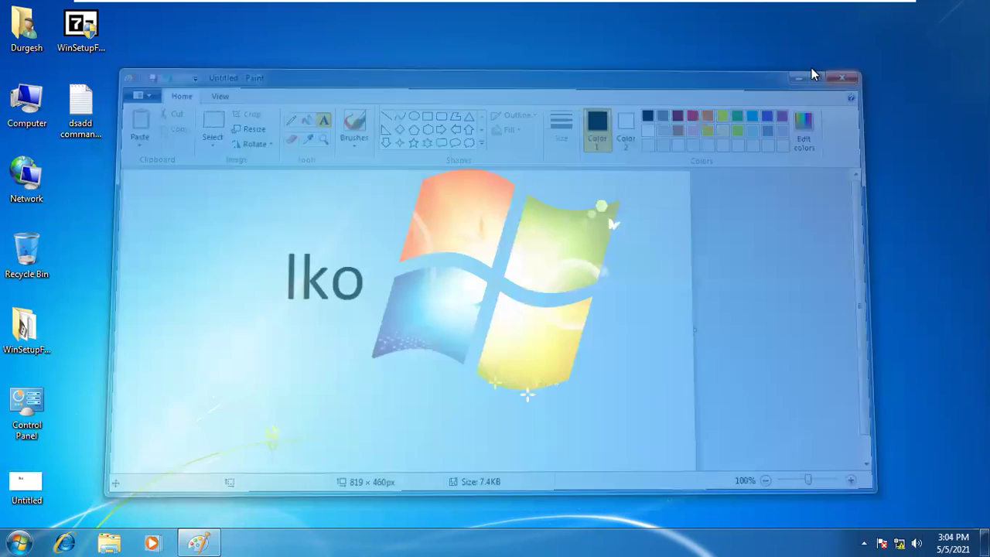
right_click(35, 491)
left_click(137, 214)
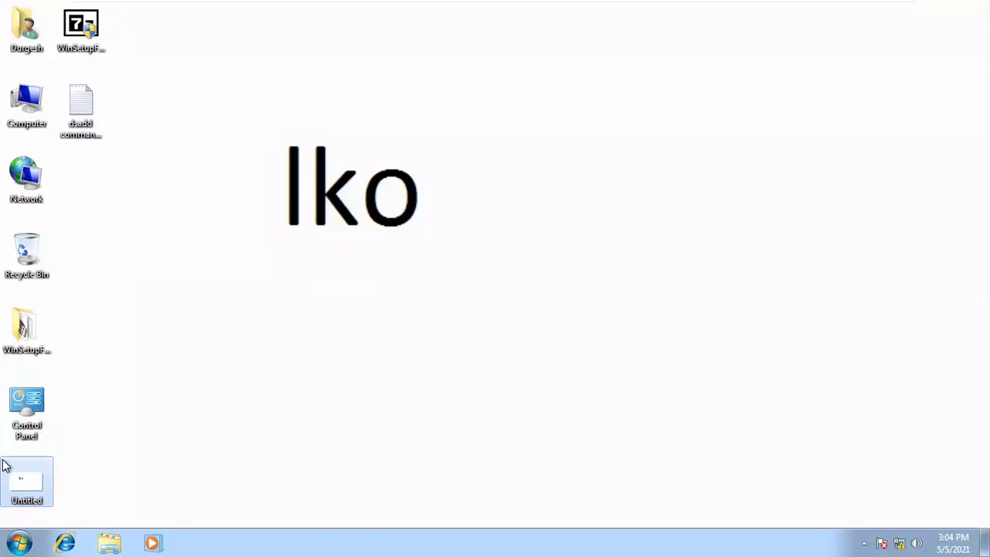
double_click(27, 410)
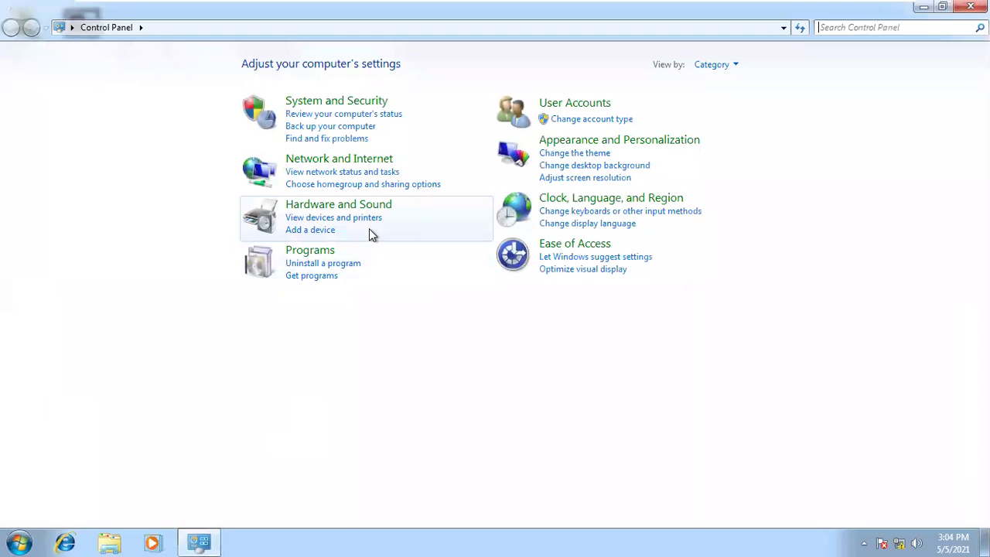
- Turn on Telnet Client and Telnet Server in Windows Features and apply
left_click(325, 251)
left_click(335, 76)
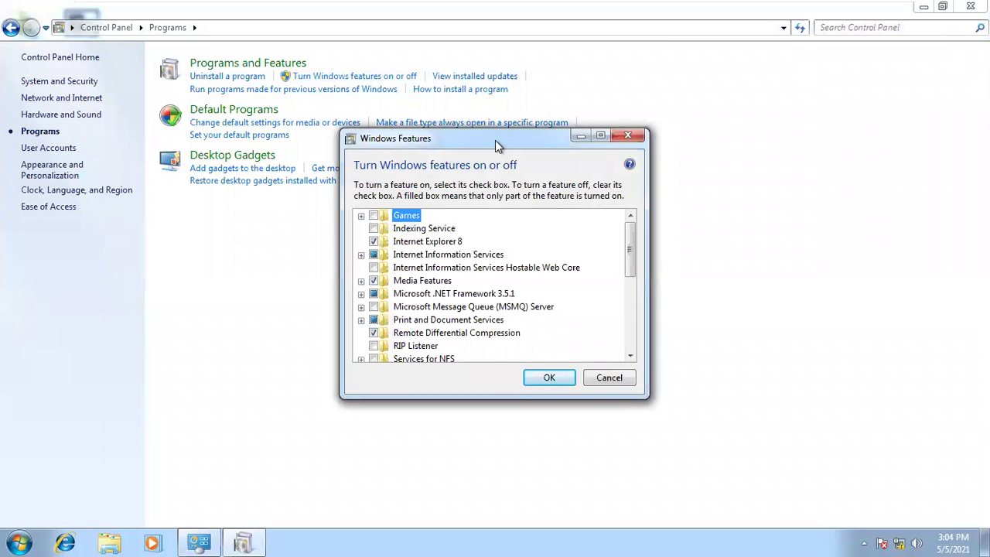
left_click_drag(495, 140, 480, 99)
left_click_drag(618, 198, 617, 263)
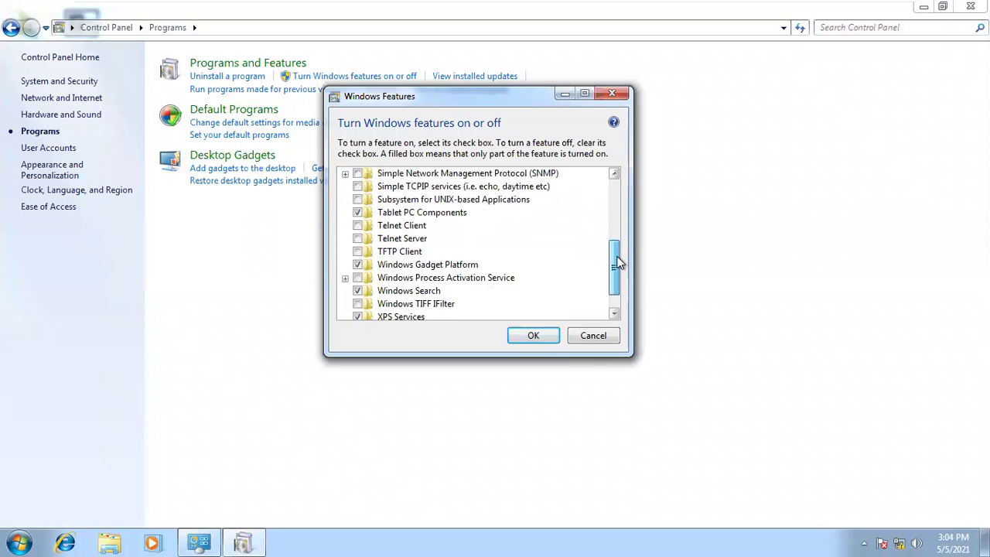
left_click(407, 229)
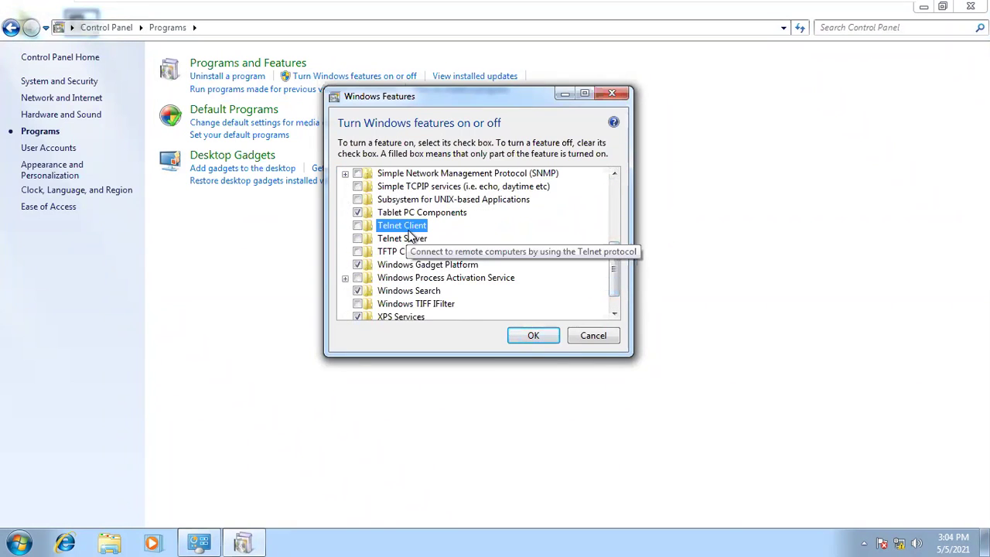
left_click(410, 239)
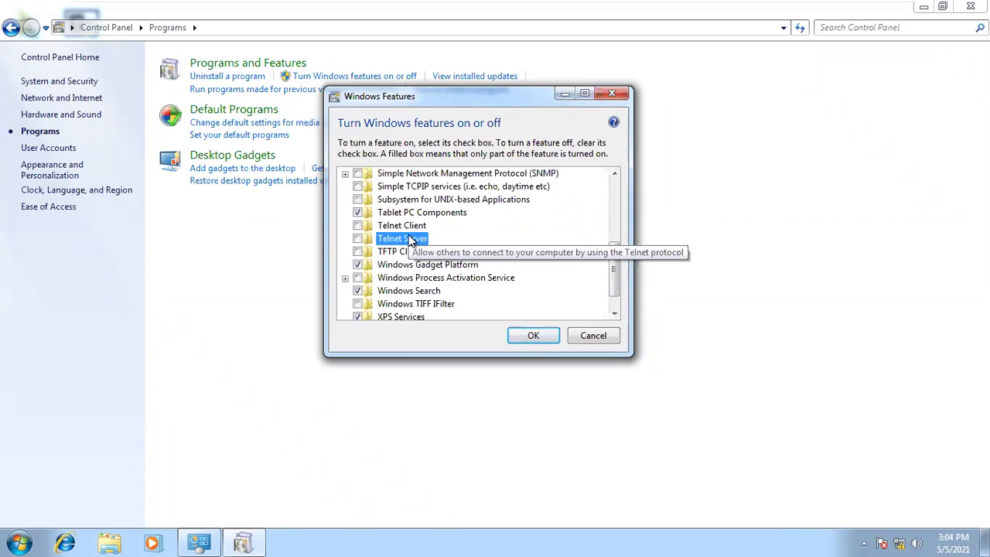
left_click(357, 239)
left_click(358, 225)
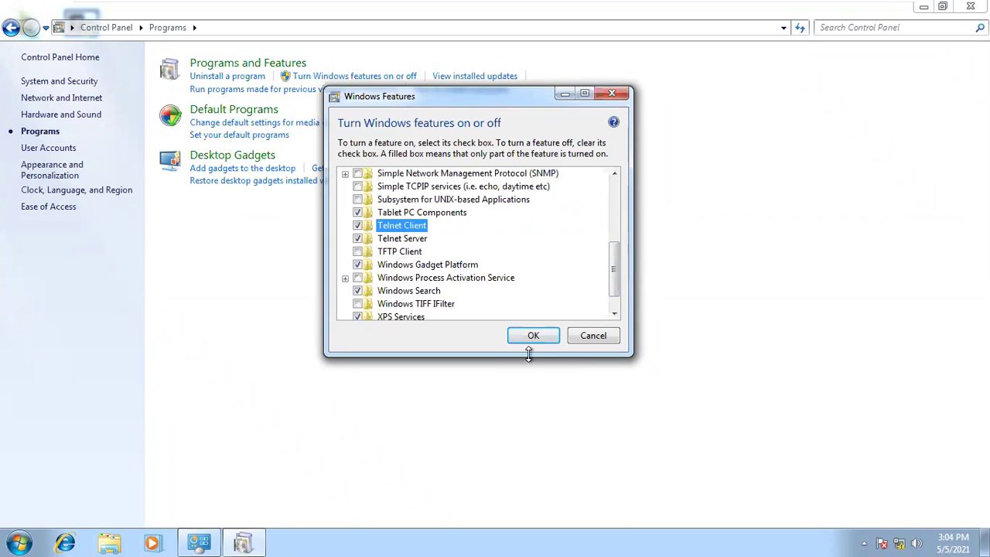
left_click(534, 338)
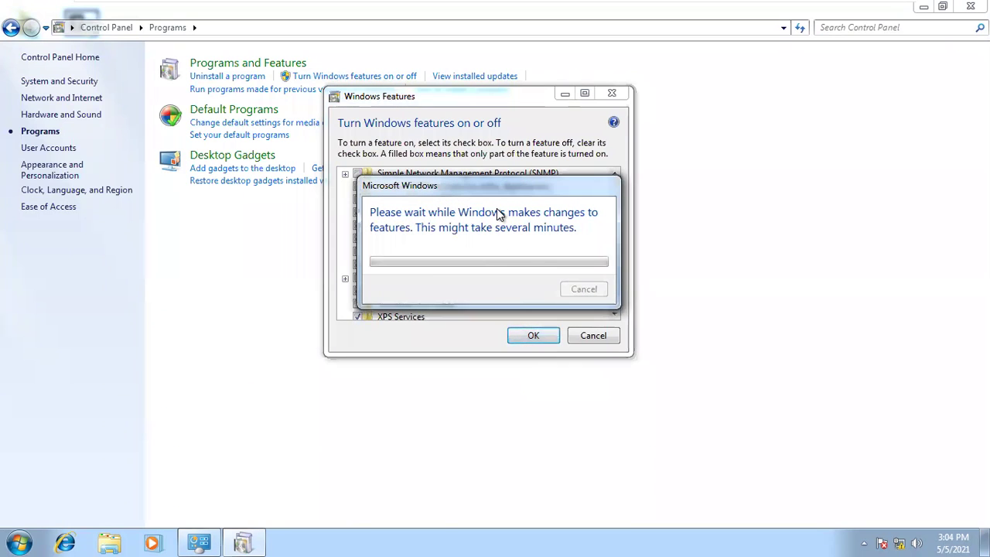
- Move the progress window up and minimize the virtual machine to the host
left_click_drag(494, 187, 495, 143)
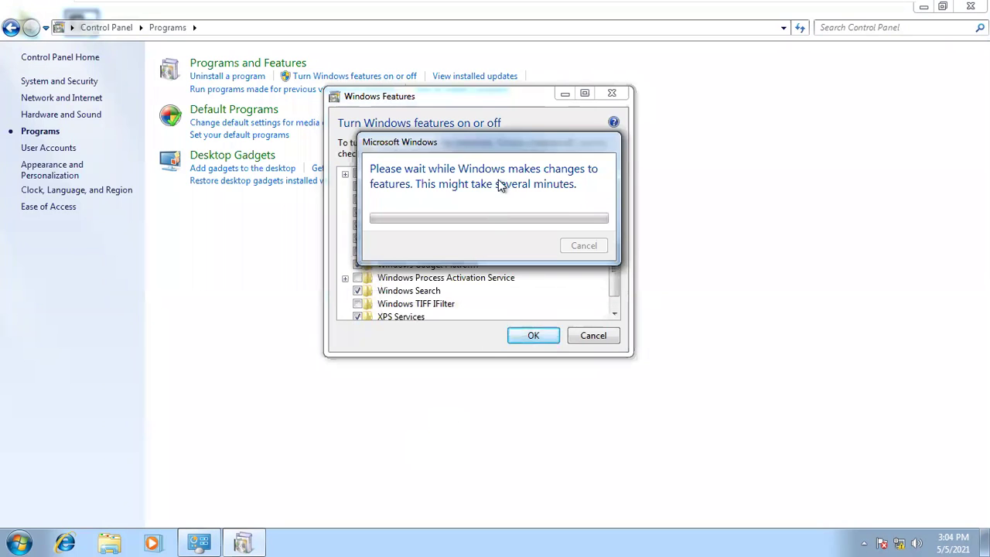
mouse_move(605, 7)
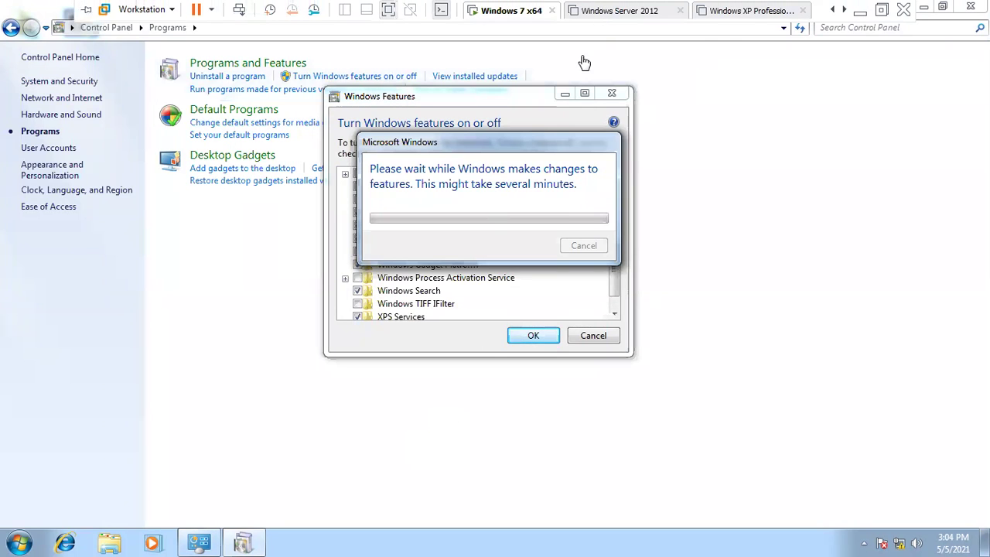
left_click(859, 9)
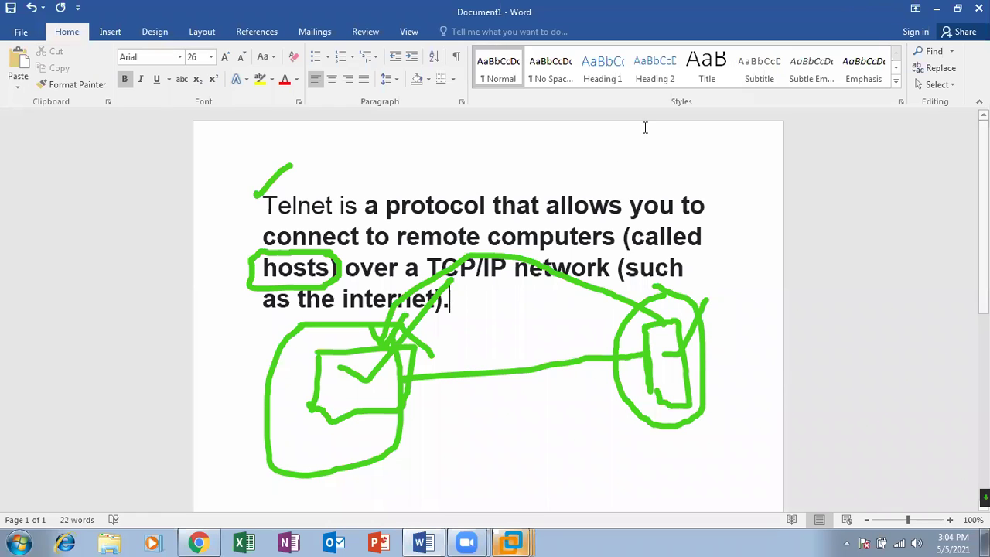
- Clear the green ink annotations and restore the Windows 7 x64 virtual machine
key("Escape")
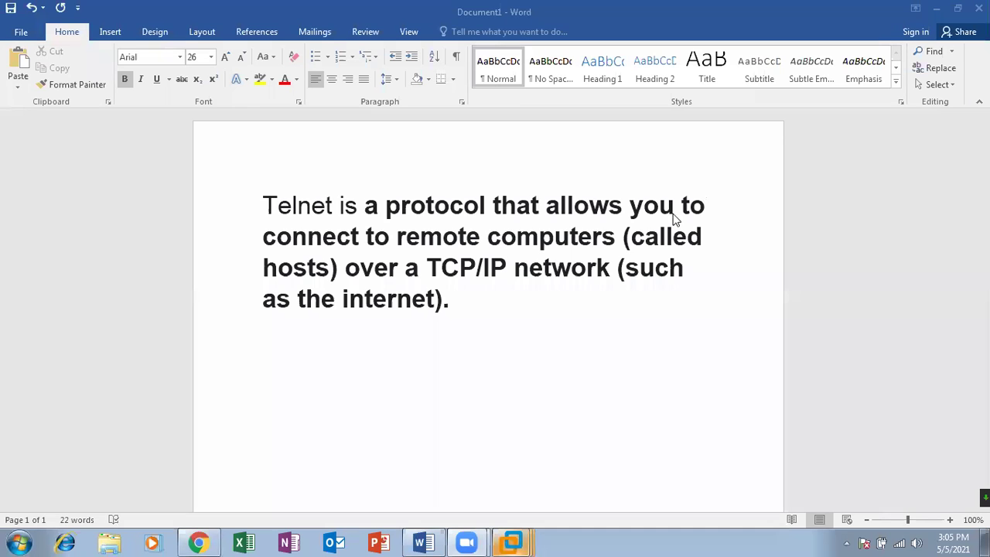
mouse_move(509, 542)
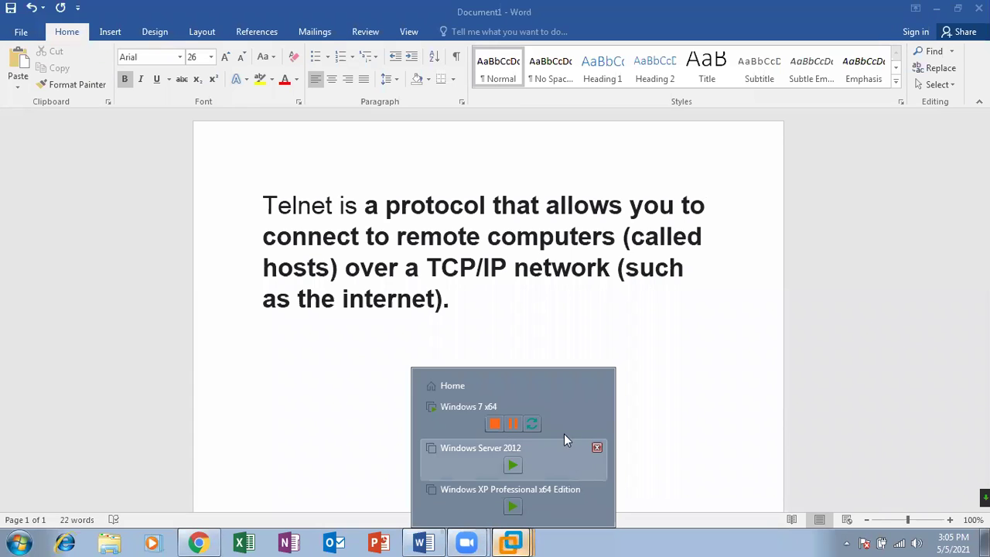
left_click(563, 409)
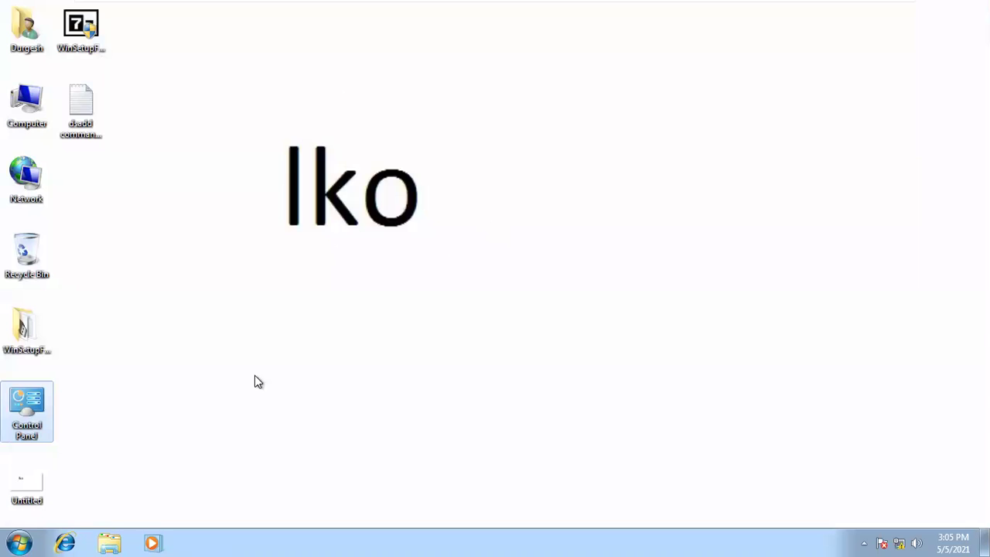
- Confirm Telnet Client and Server are enabled in Windows Features, then close Programs and Features
left_click(11, 533)
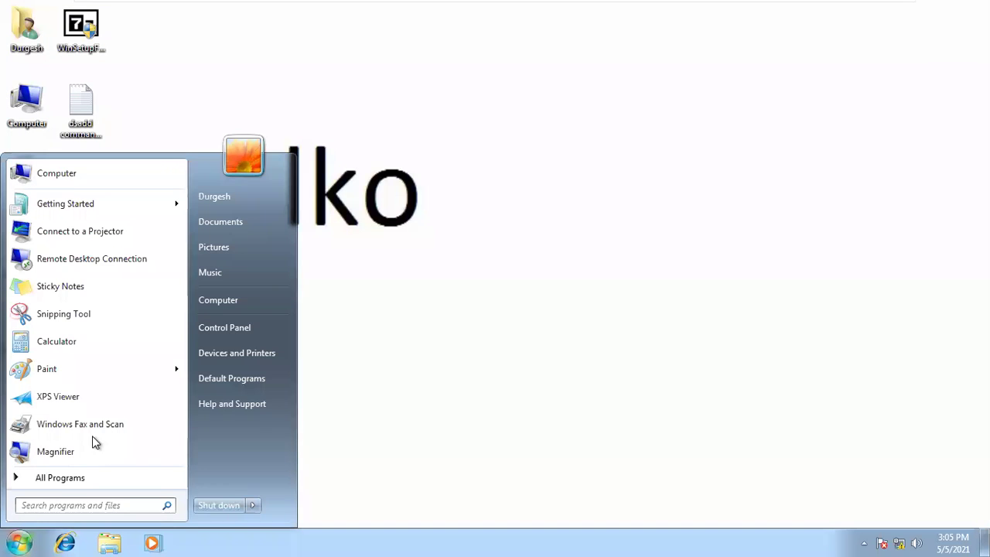
left_click(345, 435)
left_click(35, 400)
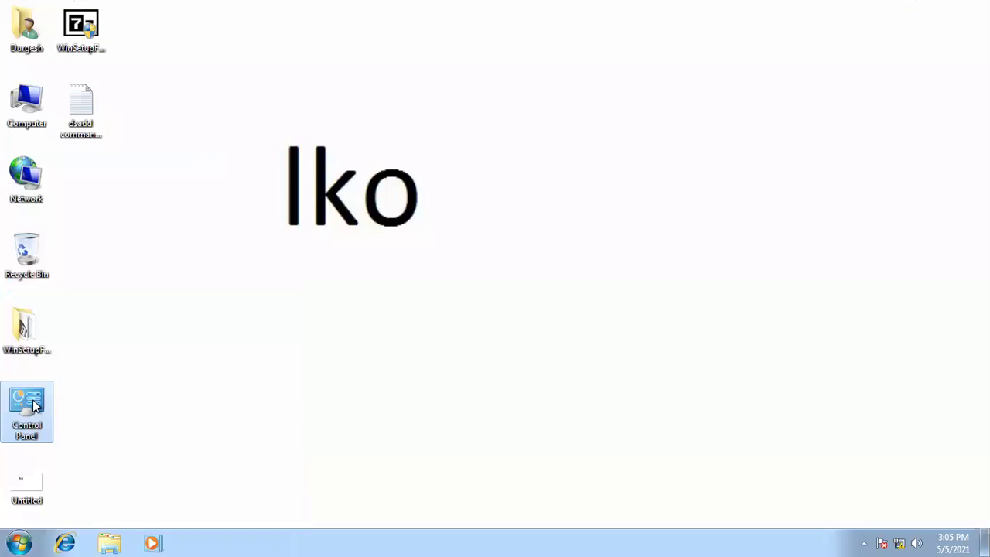
double_click(34, 401)
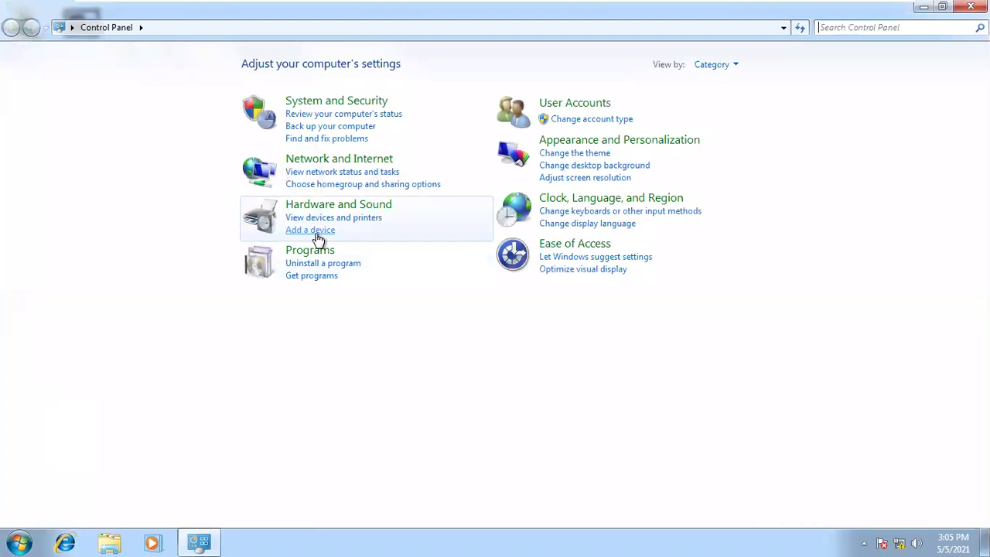
left_click(309, 249)
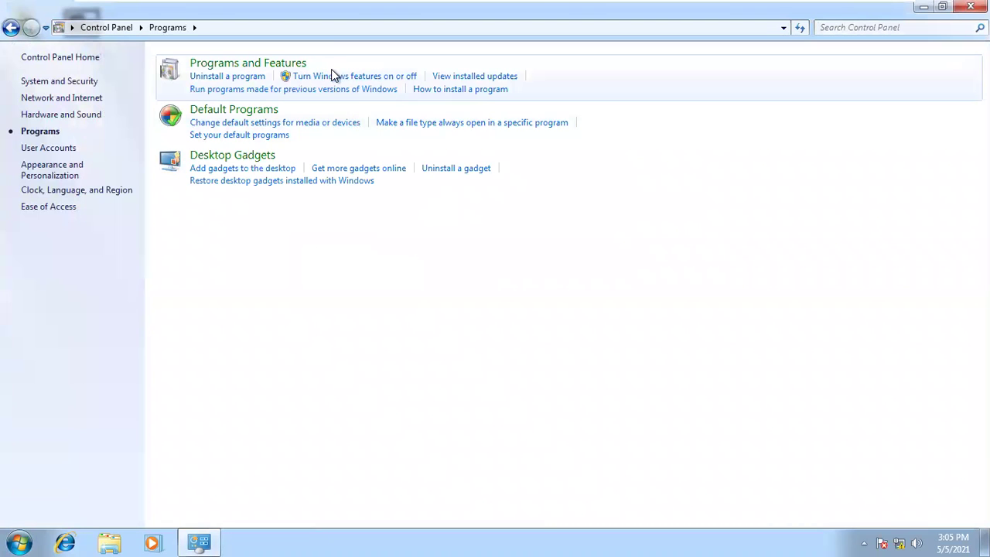
left_click(357, 77)
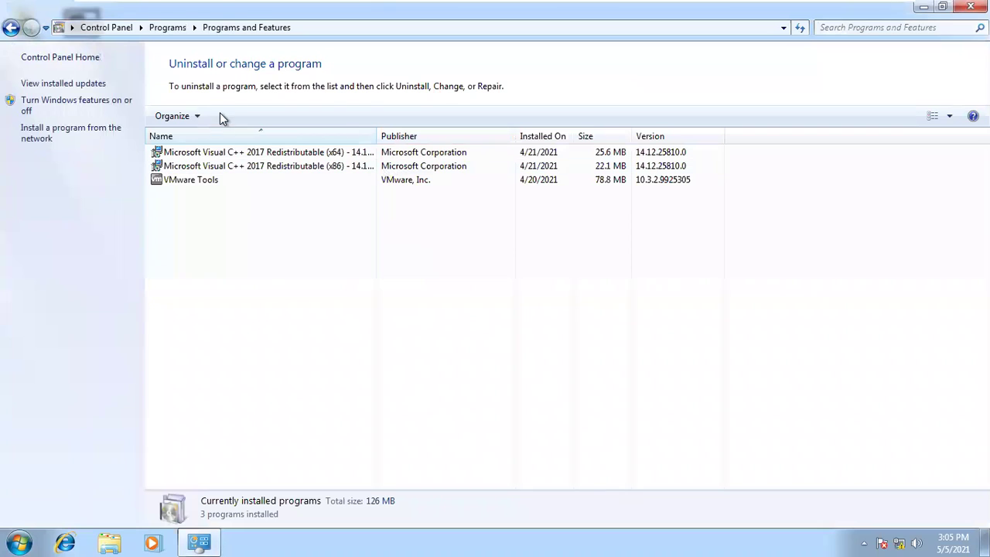
left_click(77, 113)
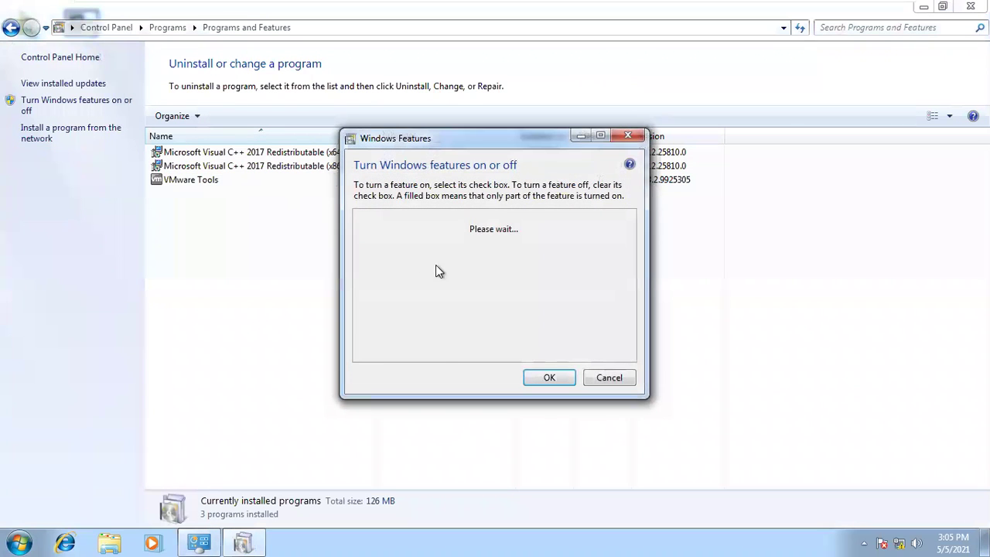
left_click_drag(634, 238, 634, 295)
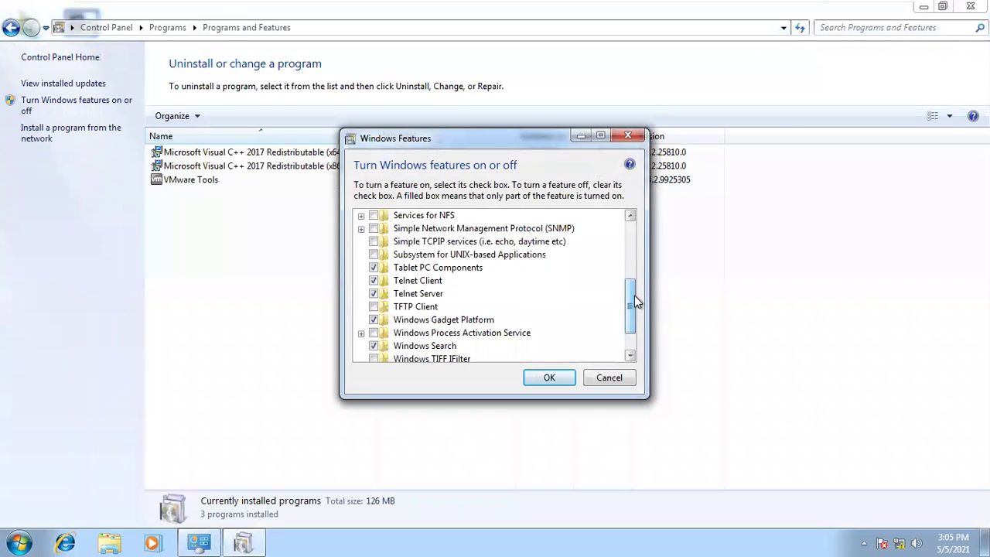
left_click(543, 378)
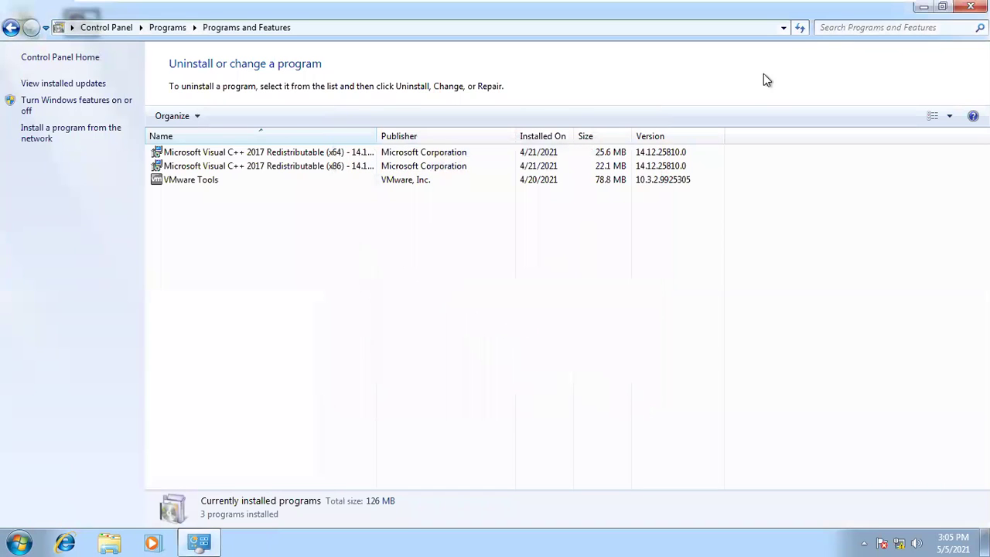
left_click(970, 6)
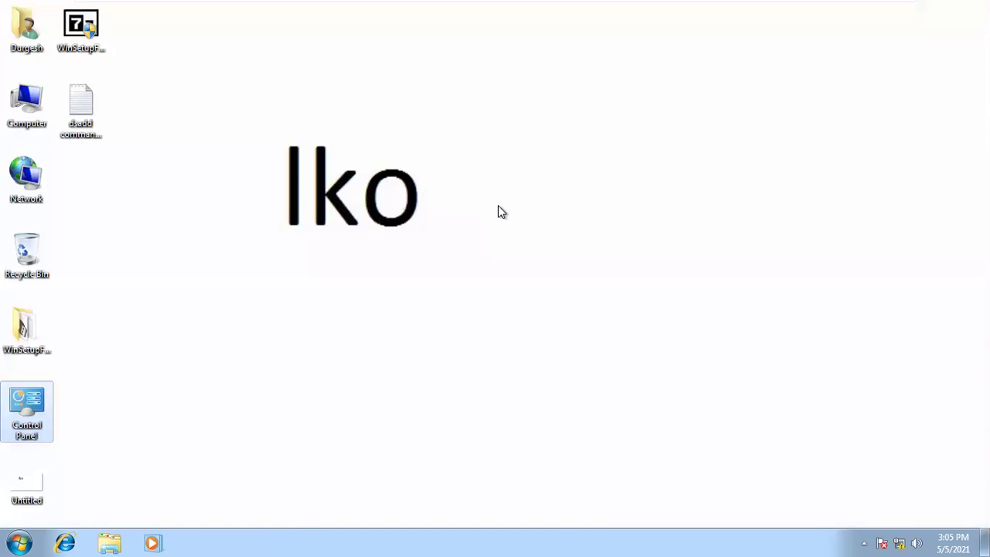
- Open a Command Prompt via Run with cmd and start telnet
key("super+r")
type("cmd")
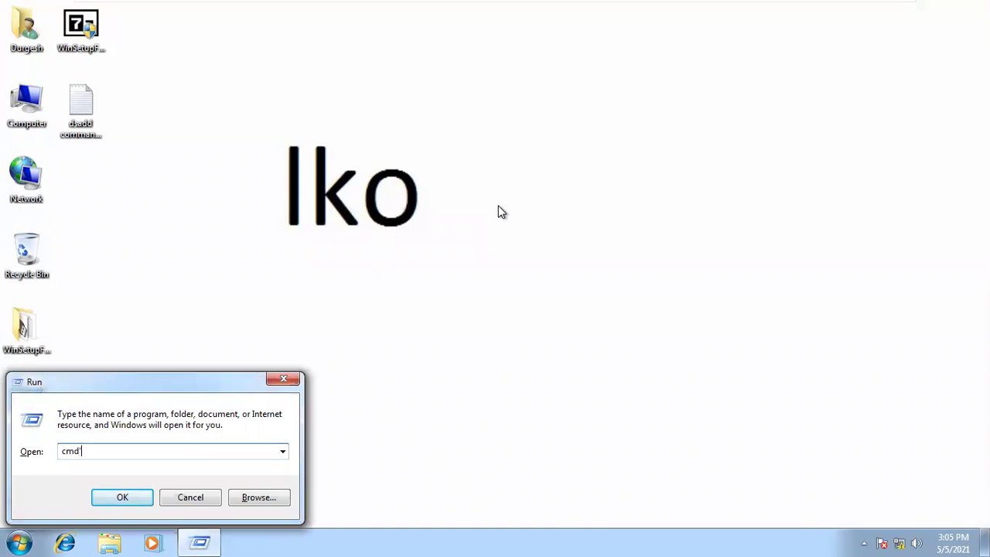
key("Return")
type("t")
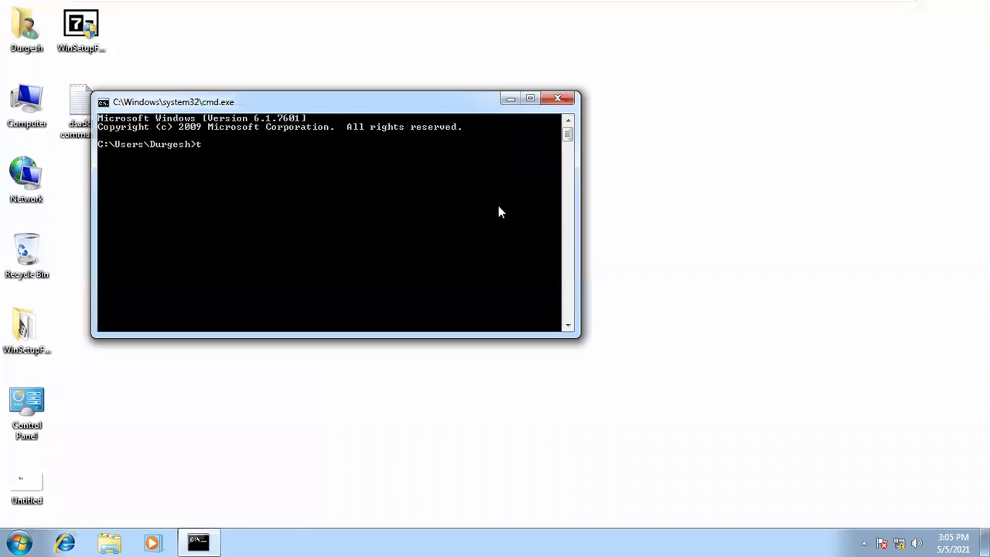
type("elnet")
key("Return")
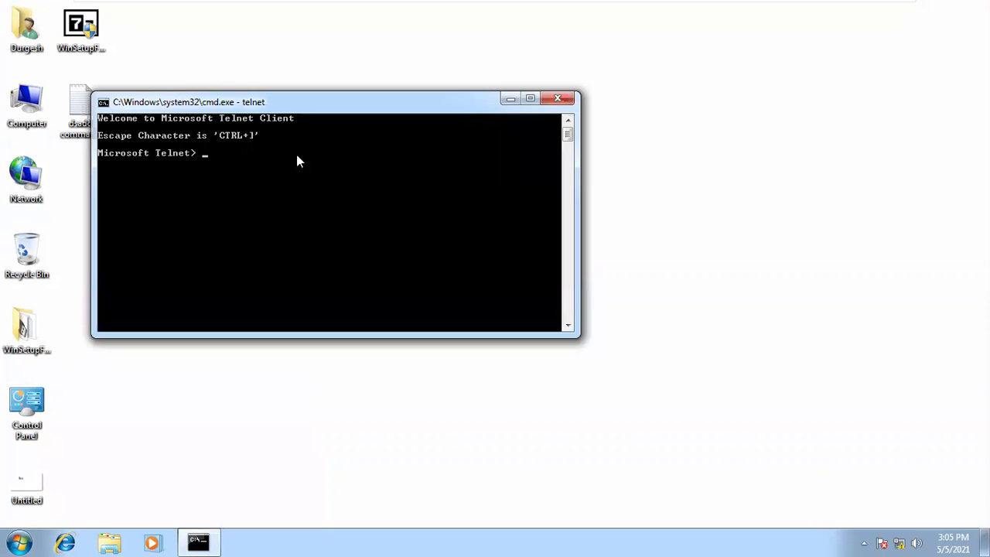
- Maximize the telnet console and change its font to 12 x 16
left_click(530, 98)
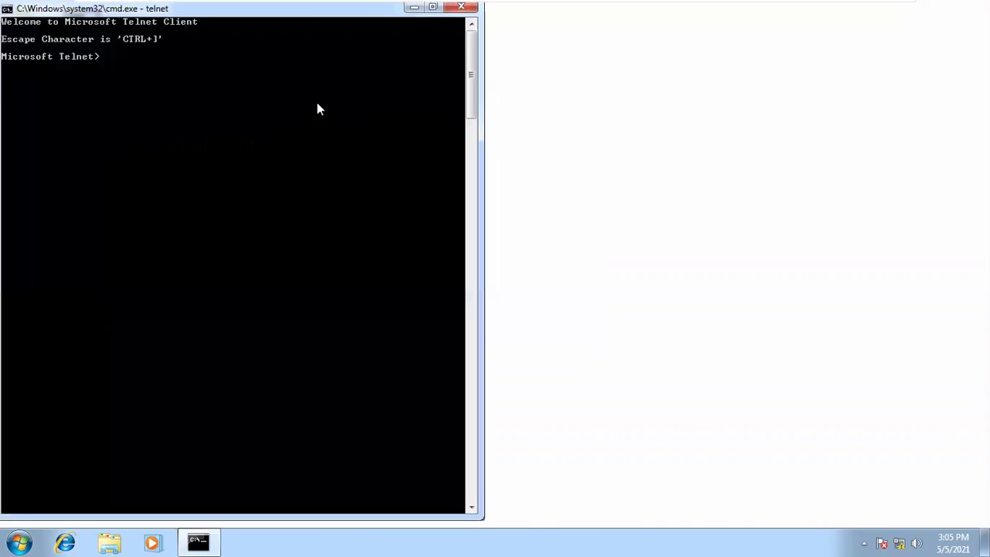
right_click(306, 17)
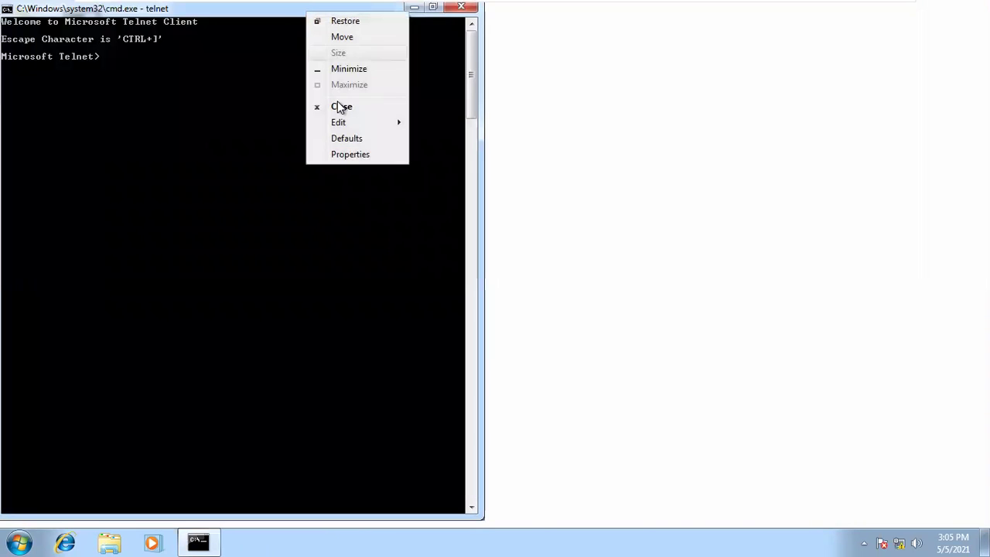
left_click(349, 154)
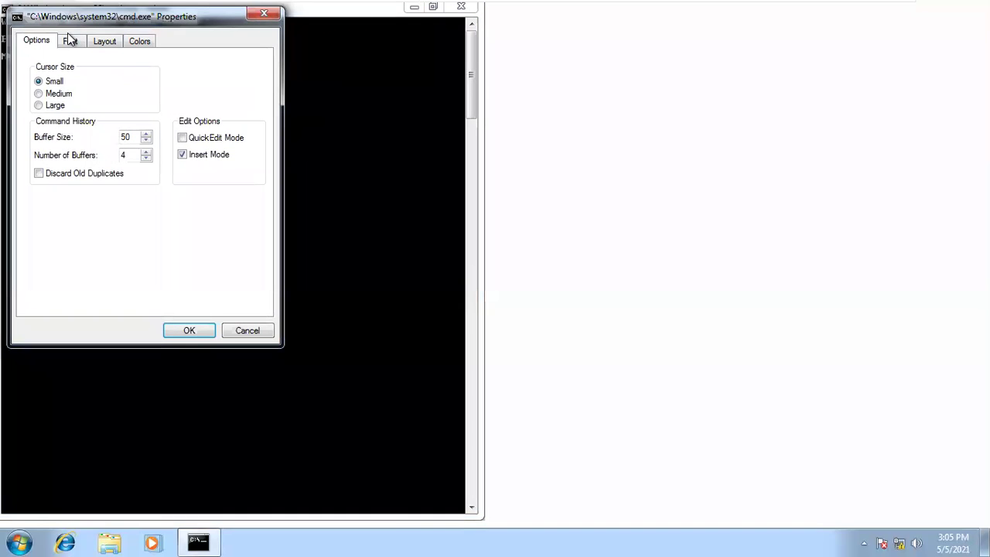
left_click(69, 40)
left_click(160, 150)
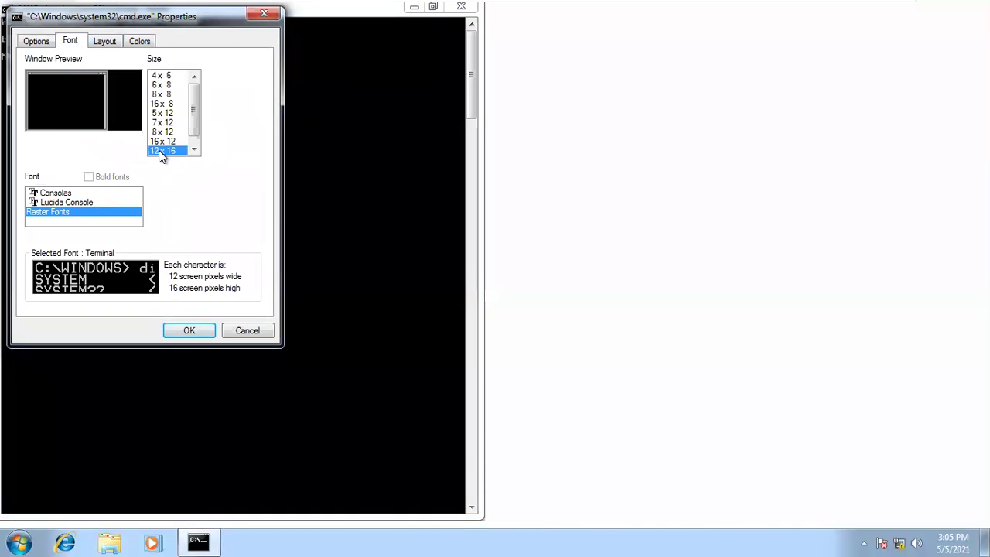
left_click(190, 331)
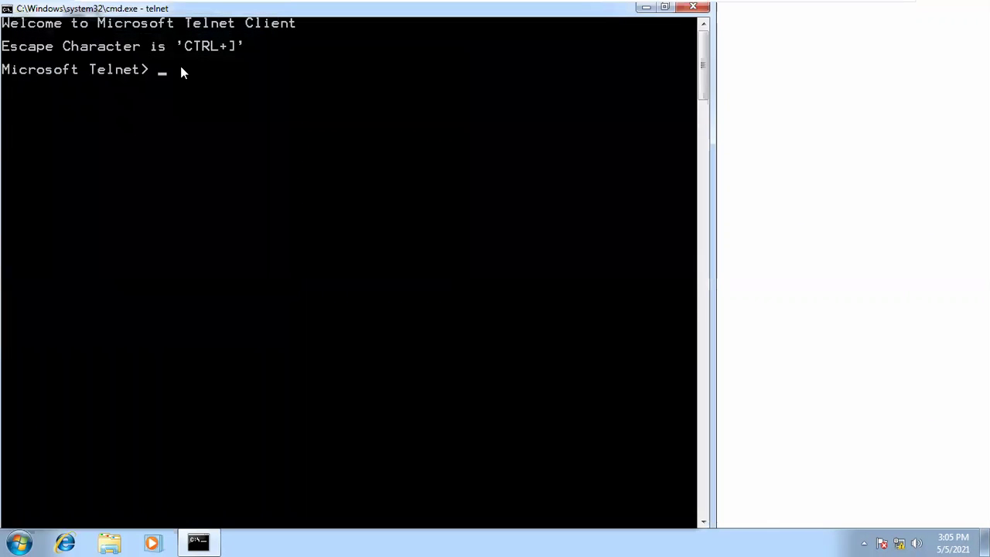
- Send an empty command at the telnet prompt and close the console window
key("Return")
key("Return")
key("Return")
key("Return")
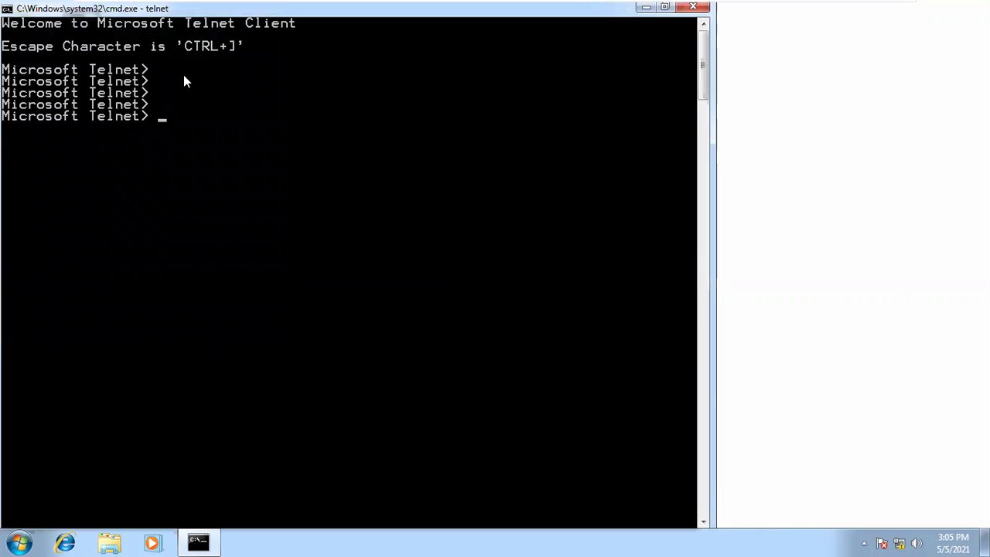
left_click(701, 11)
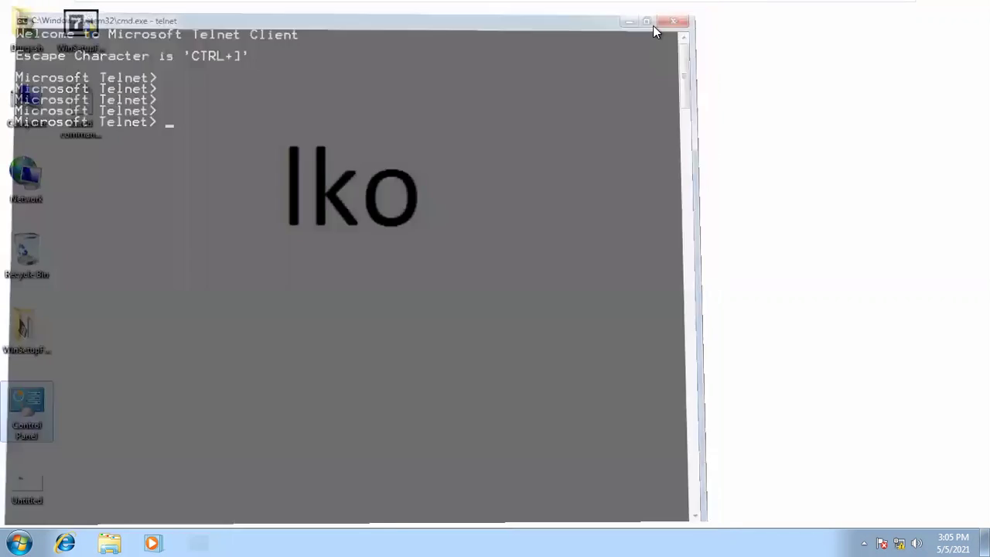
double_click(31, 430)
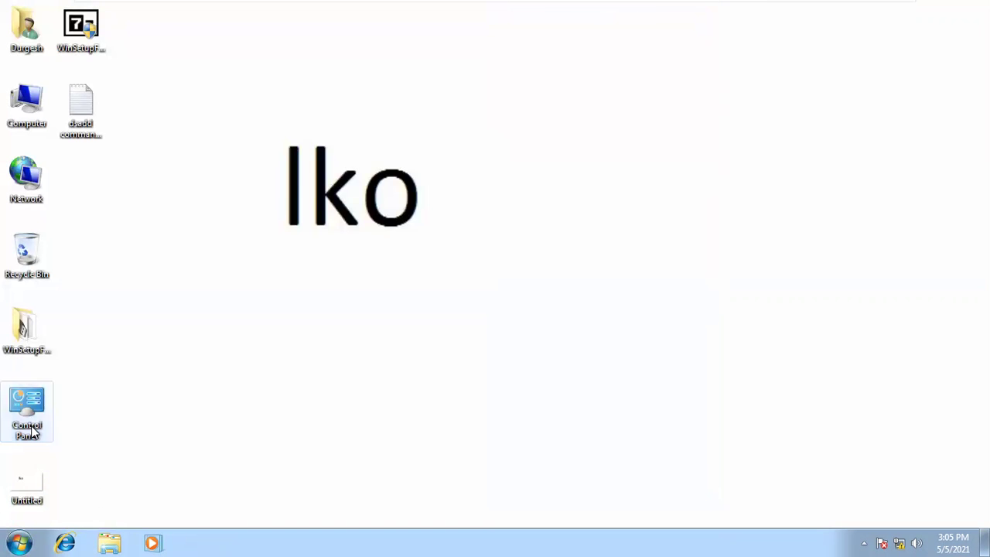
- Turn off Telnet Client and Telnet Server in Windows Features, apply, and close Programs and Features
left_click(319, 252)
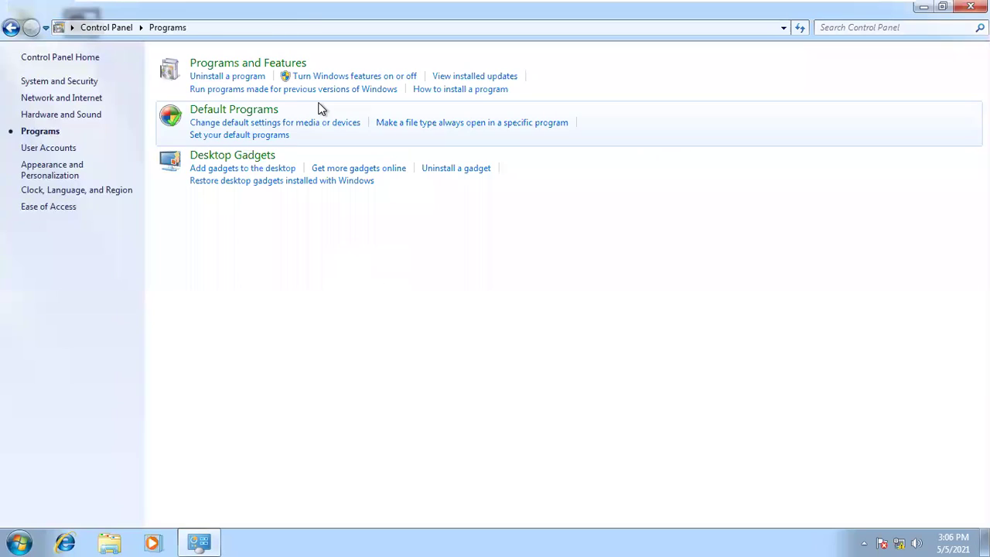
left_click(243, 76)
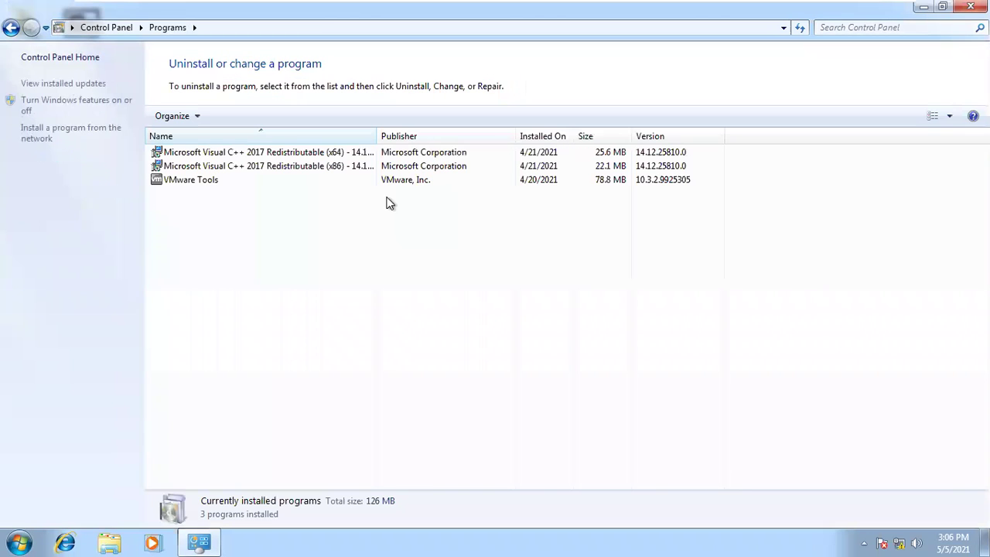
left_click(81, 102)
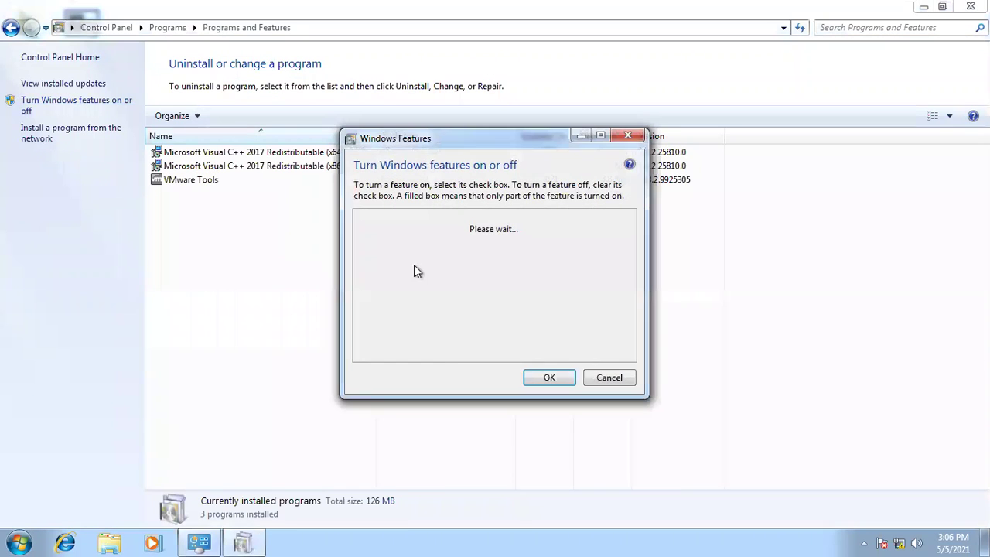
left_click_drag(627, 226, 633, 269)
left_click(373, 320)
left_click(373, 332)
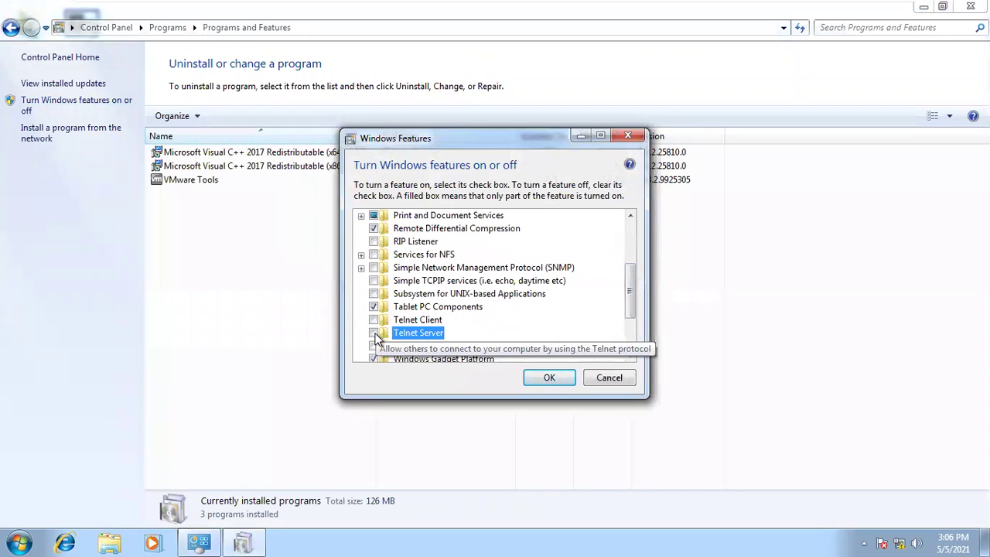
left_click(532, 375)
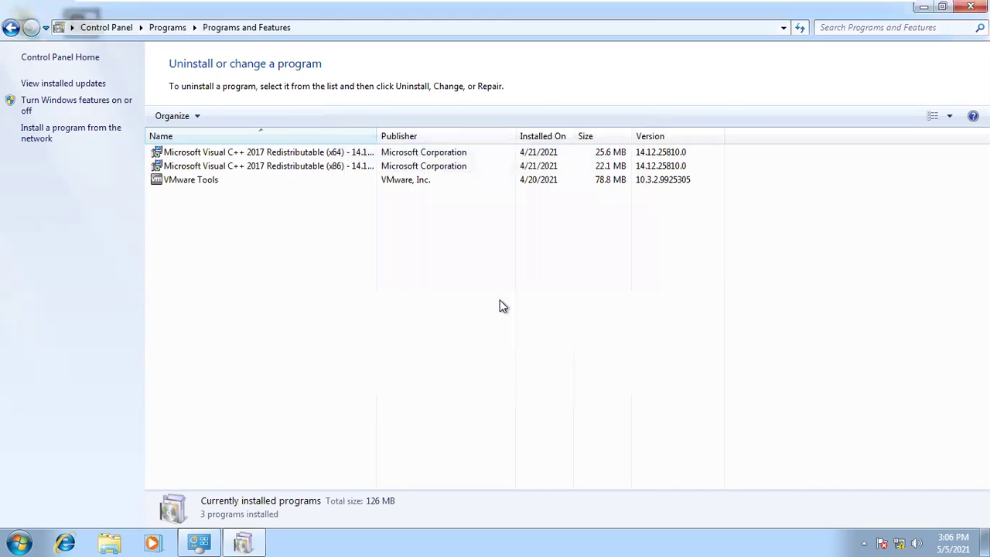
left_click(971, 6)
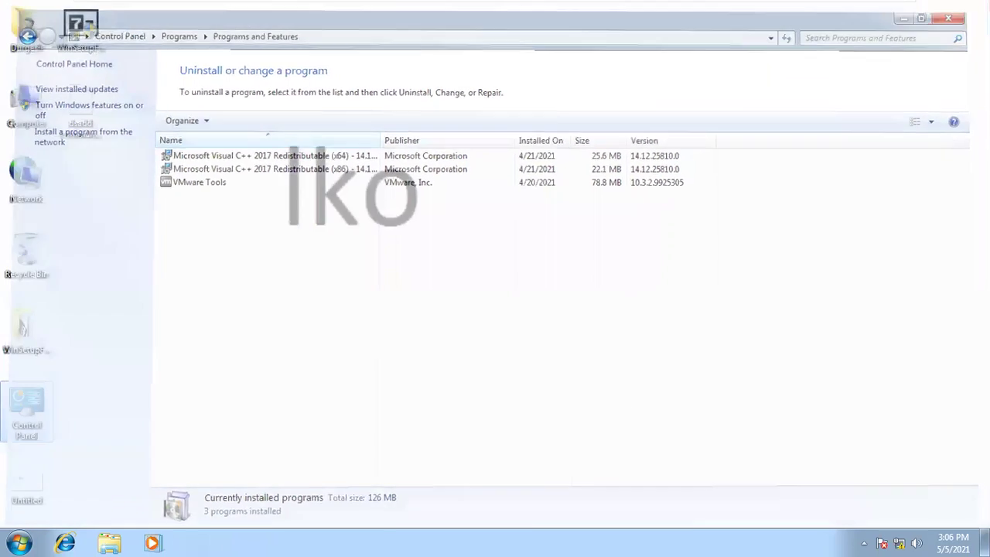
- Run telnet in a new Command Prompt, getting the 'not recognized' error
key("super+r")
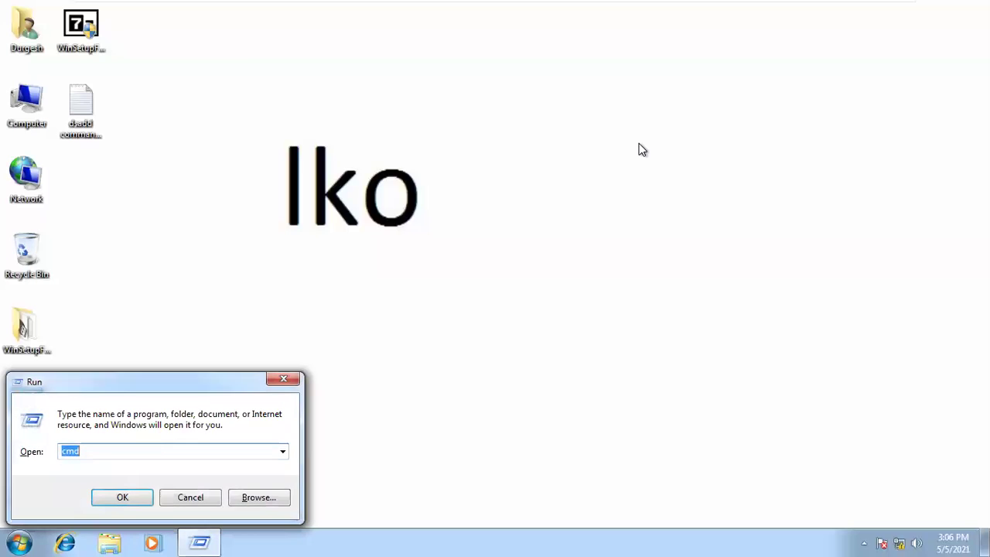
key("Return")
type("telnet")
key("Return")
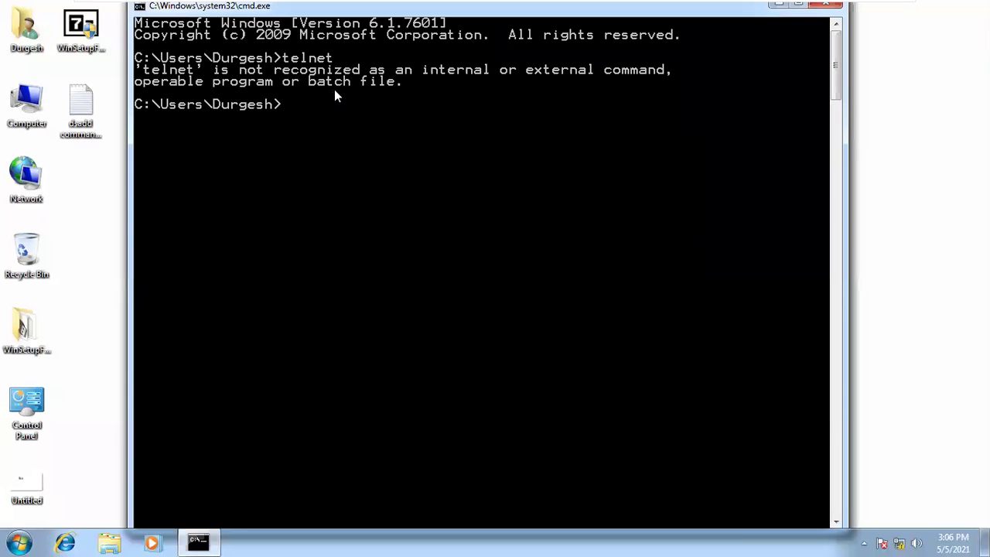
- Mark and select the error text in the console, then minimize the virtual machine
right_click(338, 120)
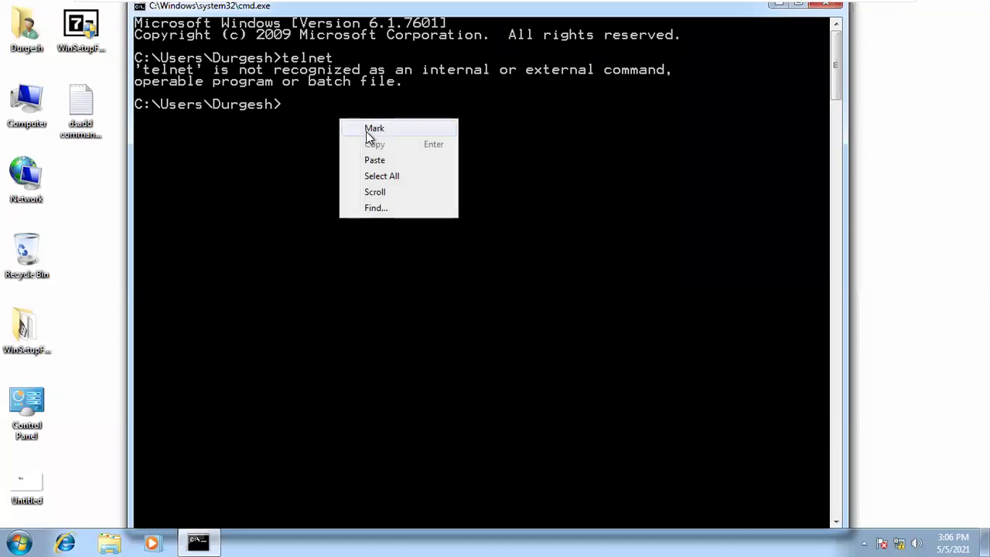
left_click(374, 129)
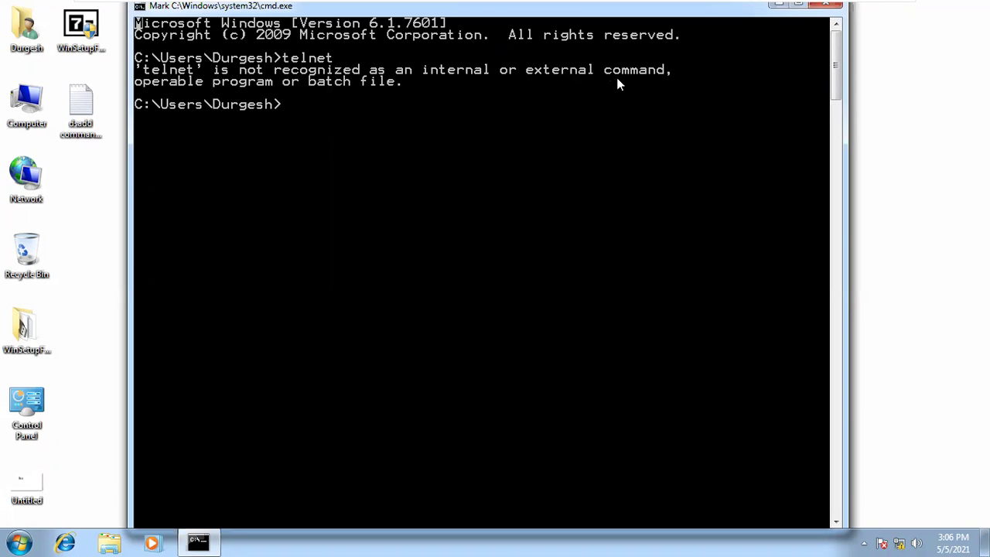
left_click_drag(670, 56, 418, 84)
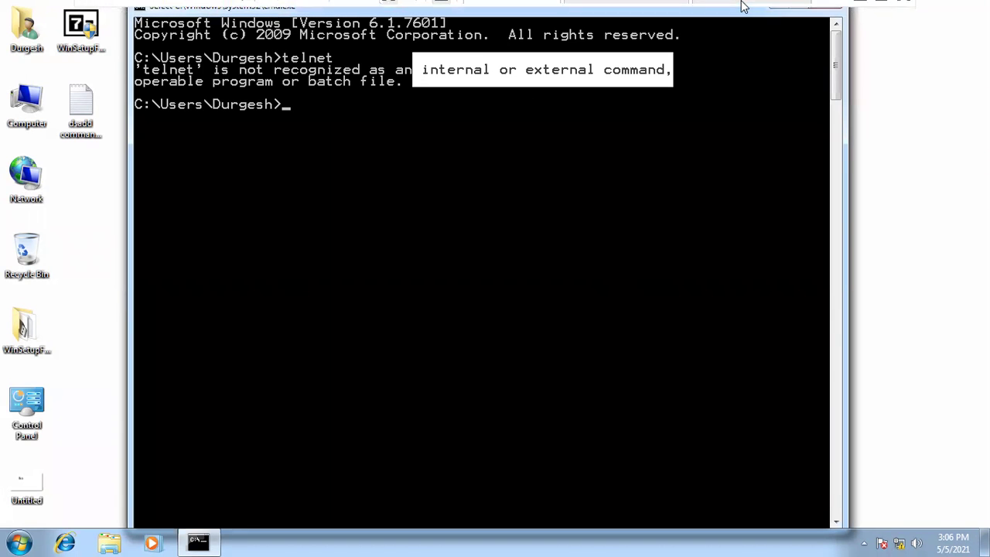
mouse_move(844, 26)
left_click(861, 12)
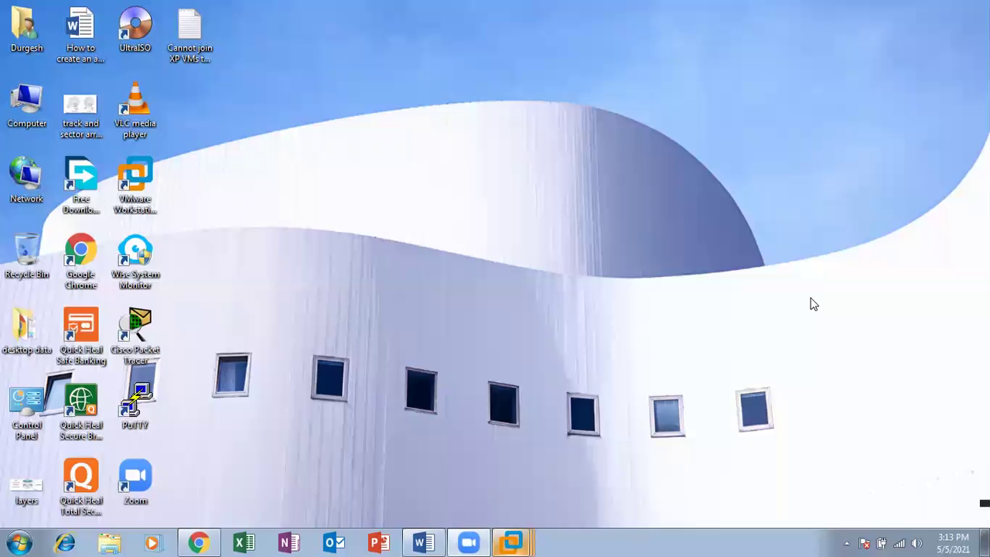
- Return to the VM and tick Telnet Client and Telnet Server in the maximized Windows Features dialog
mouse_move(510, 542)
left_click(561, 419)
double_click(29, 412)
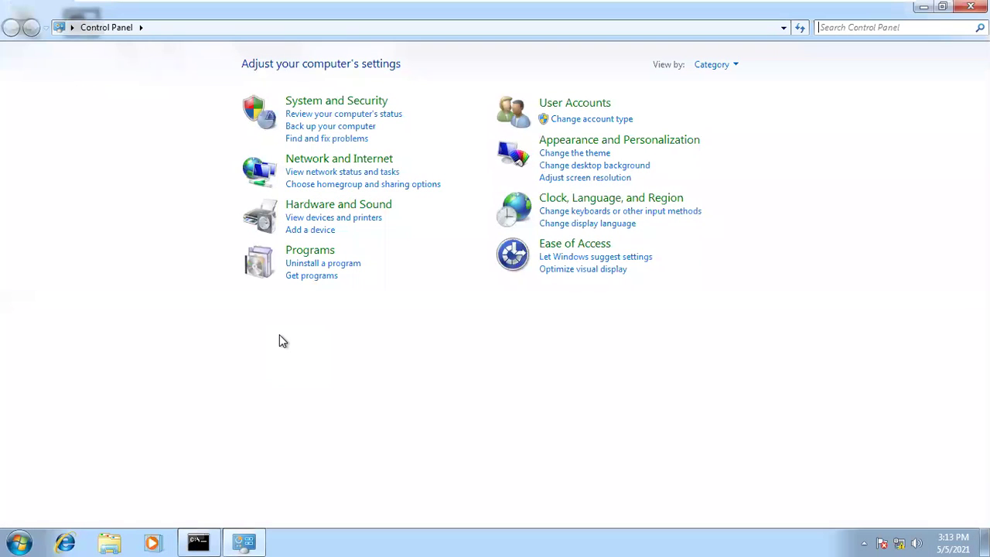
left_click(305, 257)
left_click(337, 77)
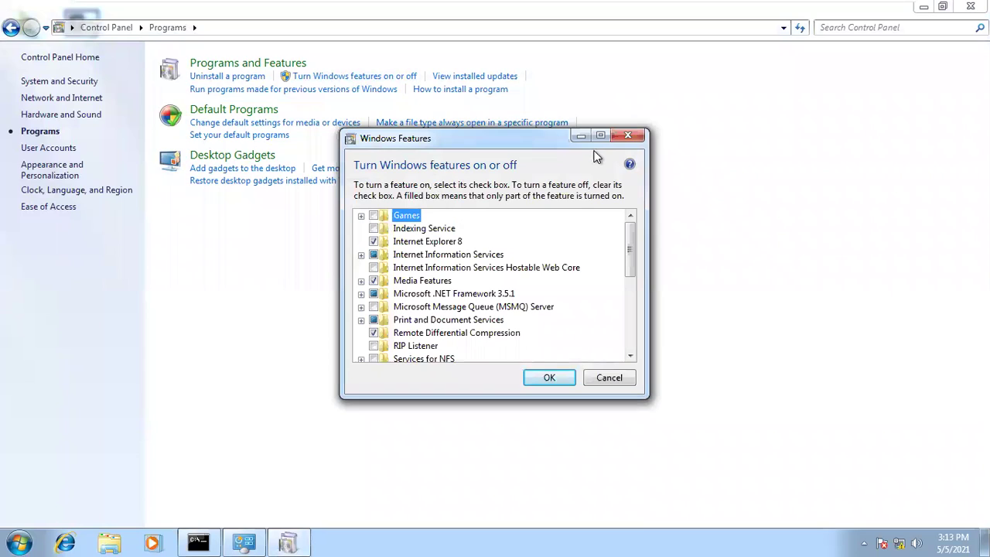
left_click(601, 137)
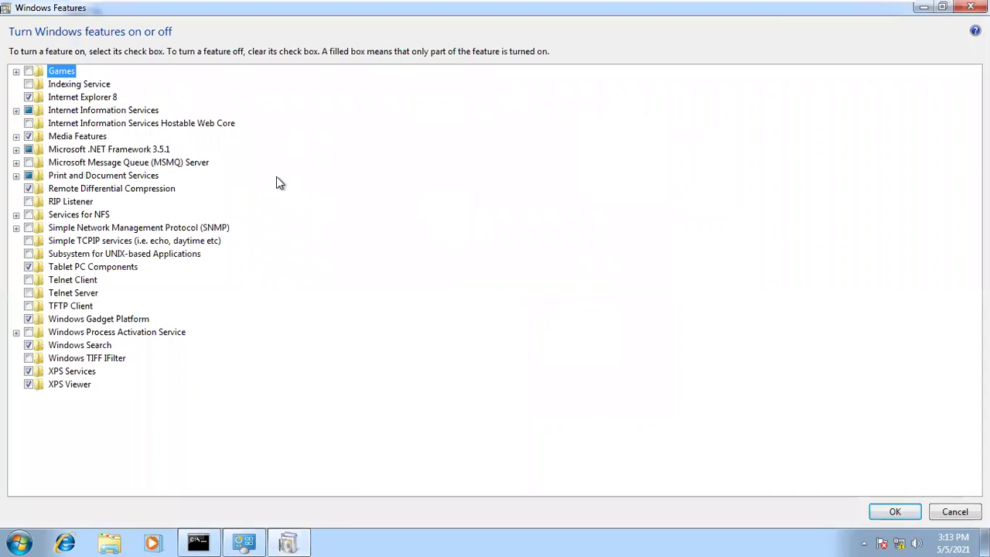
left_click(28, 281)
left_click(29, 293)
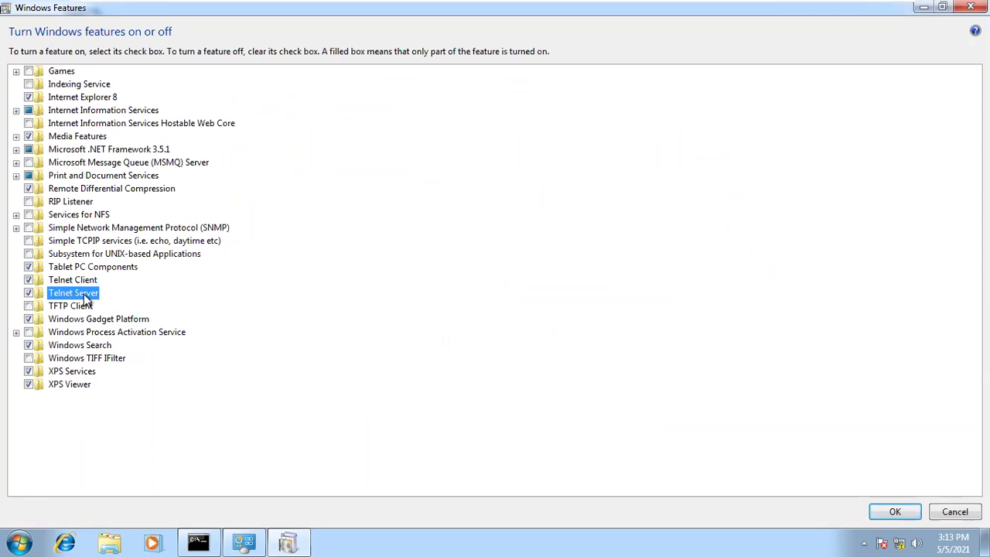
- Restore and reposition the Windows Features dialog, confirm Telnet Server is ticked, and apply
double_click(341, 9)
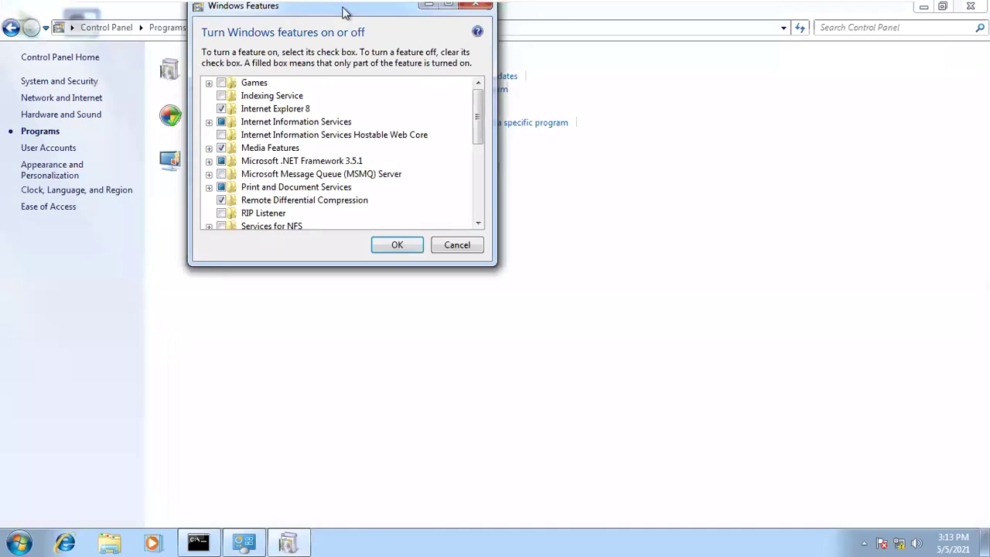
left_click_drag(344, 11, 444, 25)
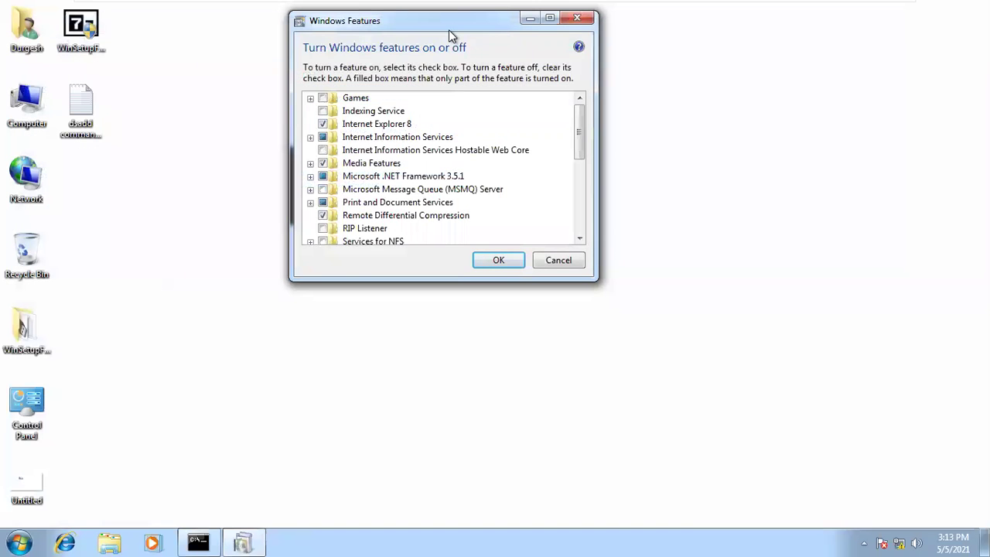
left_click_drag(449, 31, 681, 108)
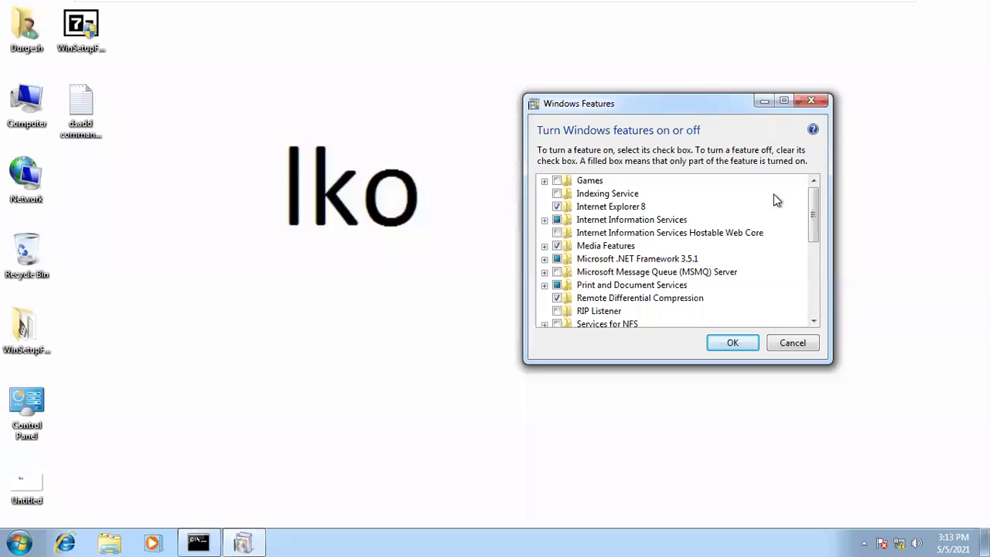
left_click_drag(816, 207, 816, 248)
left_click(615, 297)
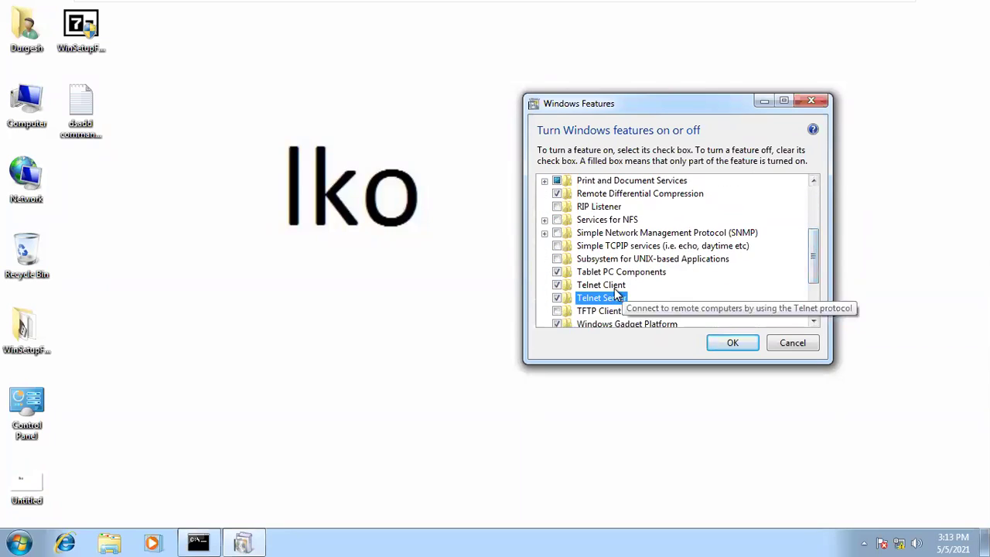
left_click(606, 287)
left_click(601, 297)
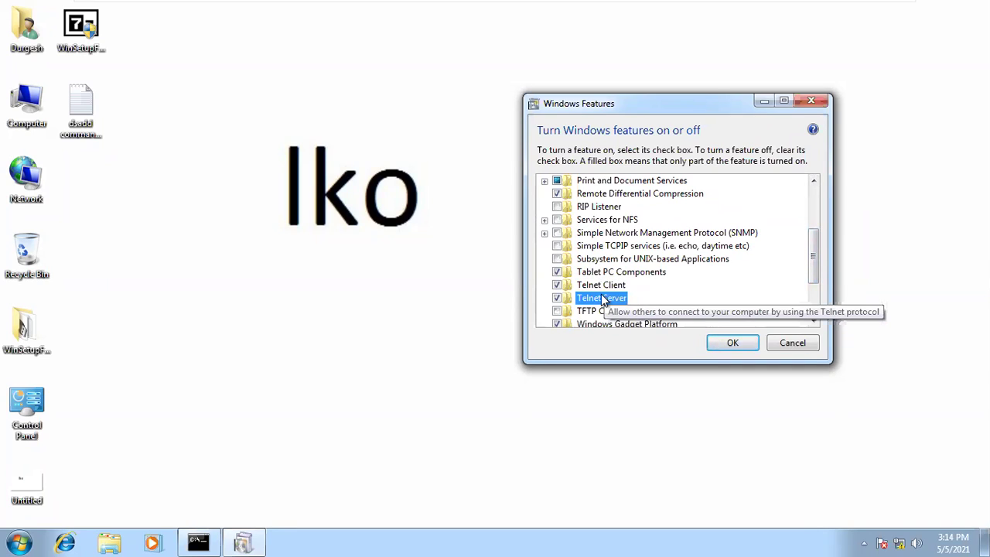
left_click(556, 298)
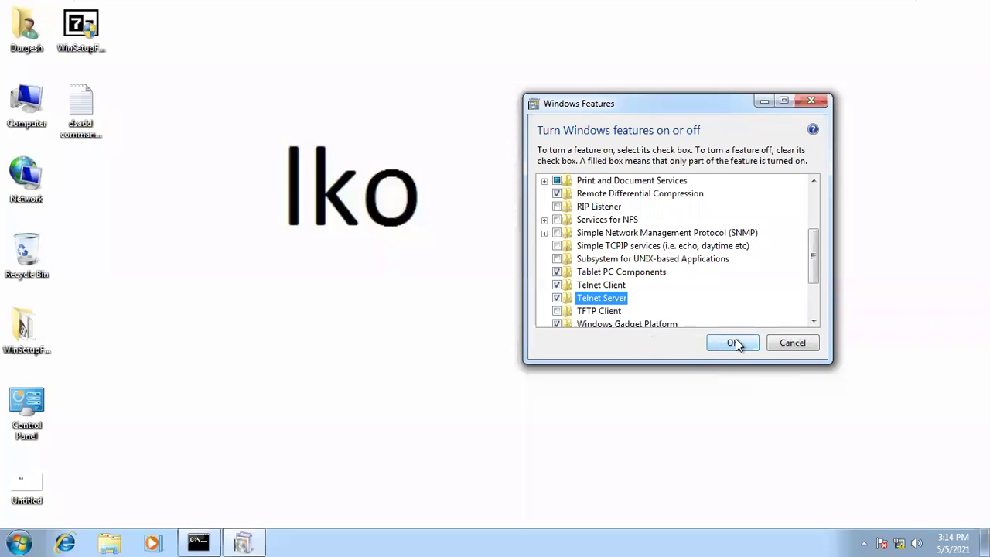
left_click(735, 343)
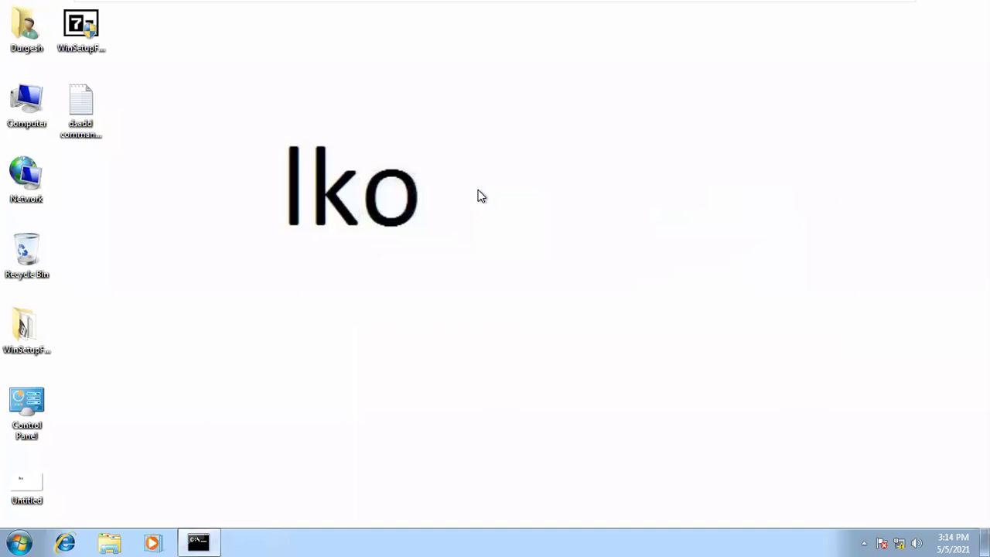
- Rerun the previous telnet command in the restored Command Prompt to reopen the Microsoft Telnet Client
left_click(199, 542)
key("Escape")
key("Up")
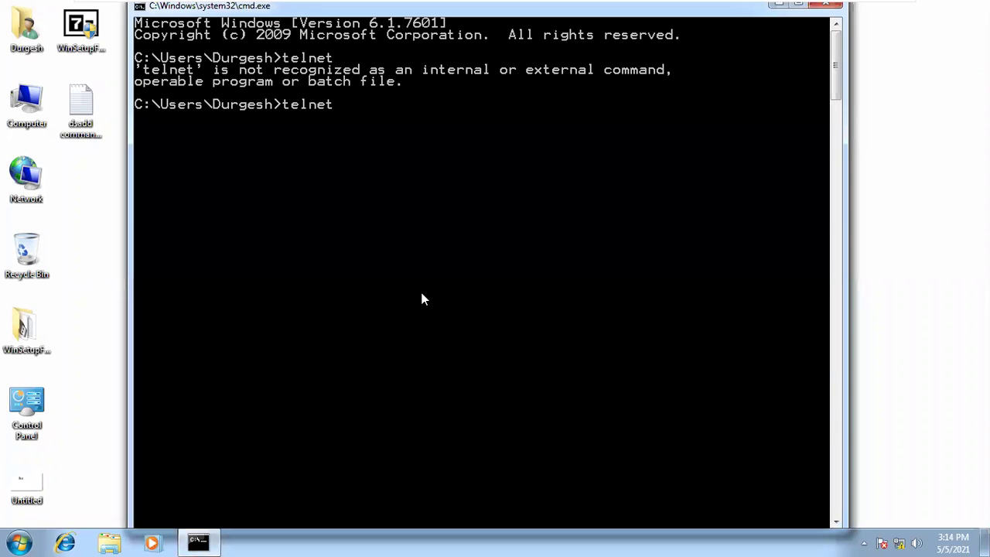
key("Return")
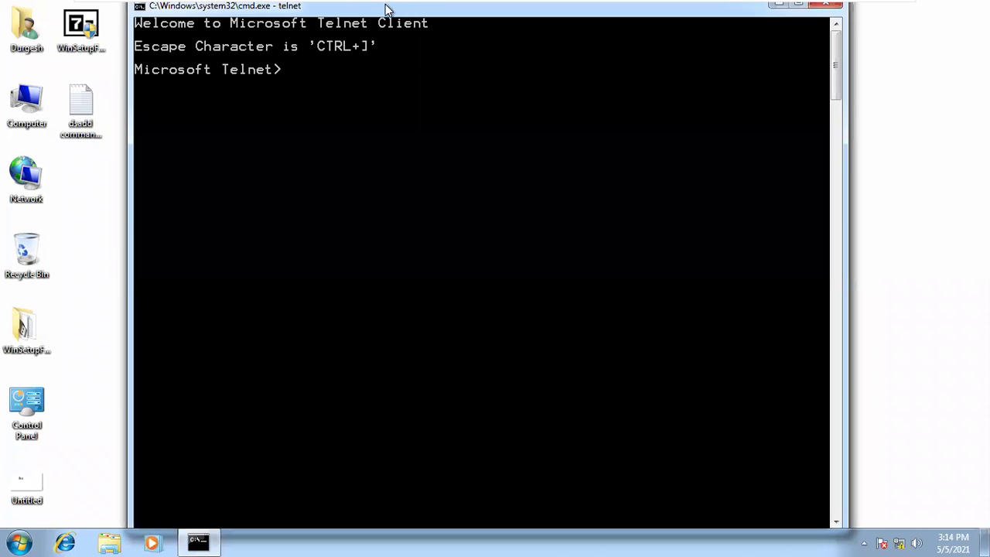
- Use Mark to select the Telnet Client welcome text, ending on the word Client
right_click(338, 109)
left_click(355, 118)
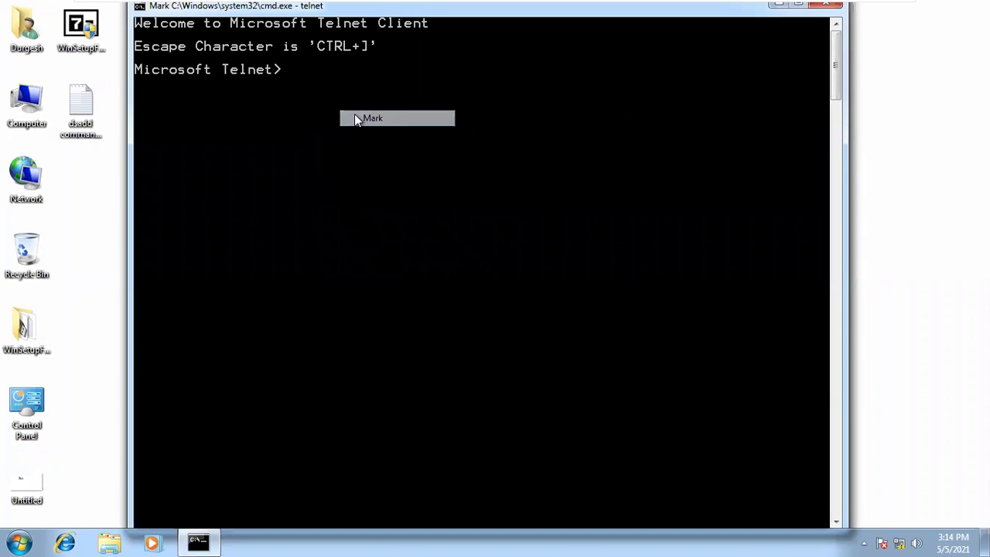
left_click_drag(301, 83, 142, 6)
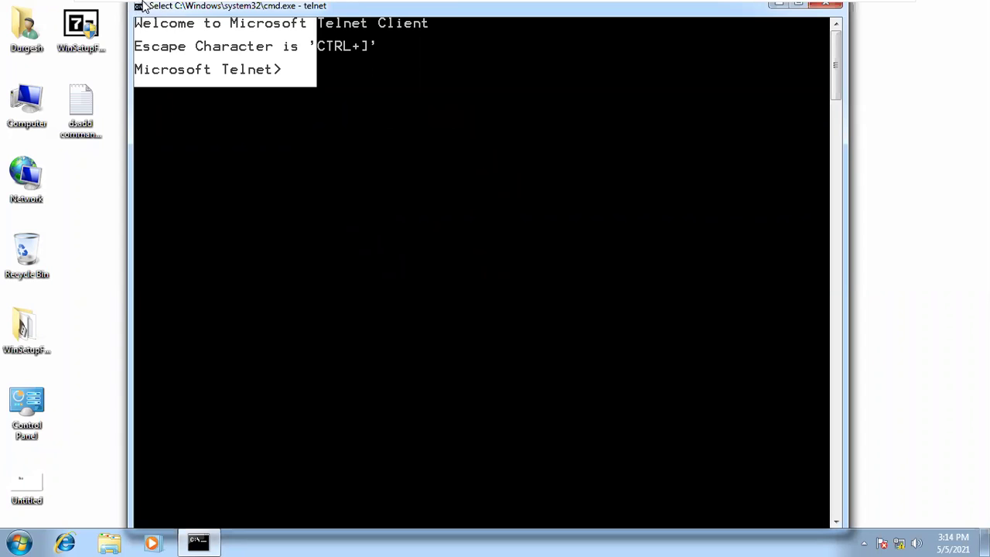
left_click(327, 67)
left_click_drag(434, 24, 143, 25)
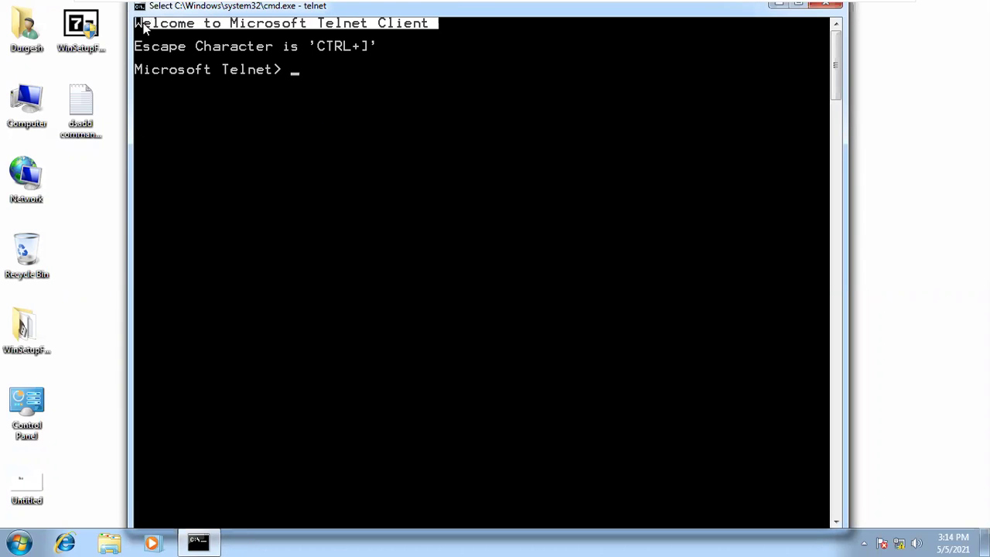
left_click(375, 24)
left_click_drag(391, 27, 459, 31)
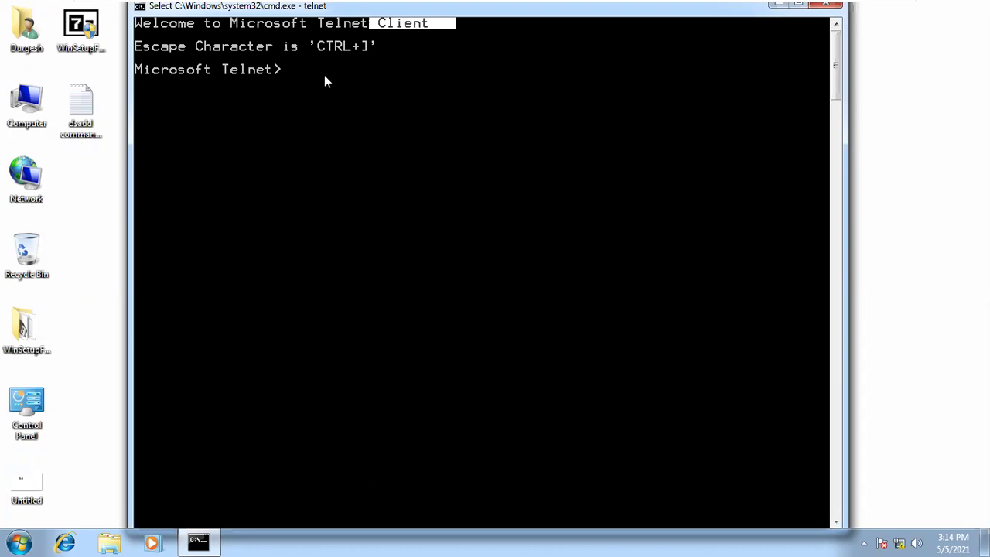
- Shrink the telnet console window and close it
mouse_move(834, 6)
left_click_drag(696, 13, 641, 144)
left_click(749, 133)
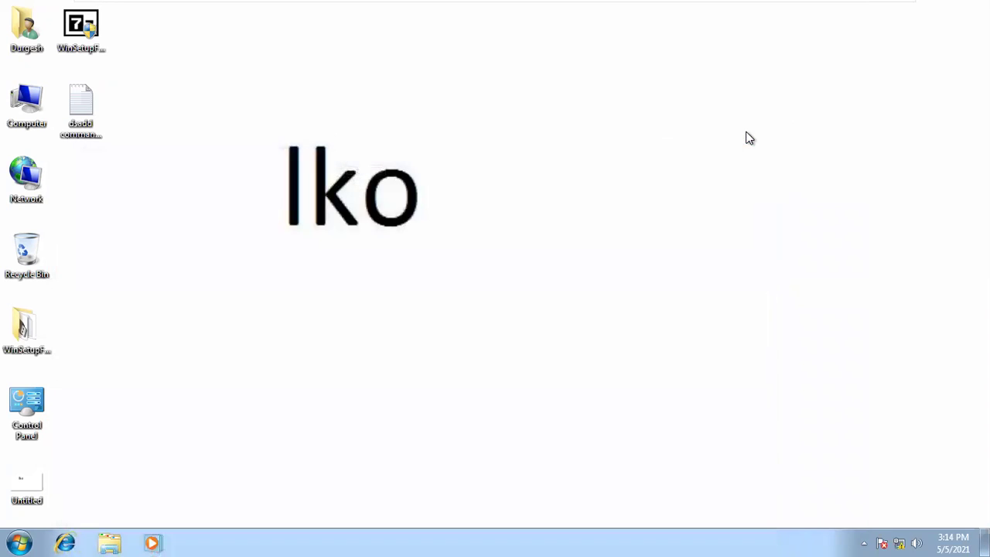
- Open Services from Administrative Tools with Control Panel listed as small icons
left_click(19, 540)
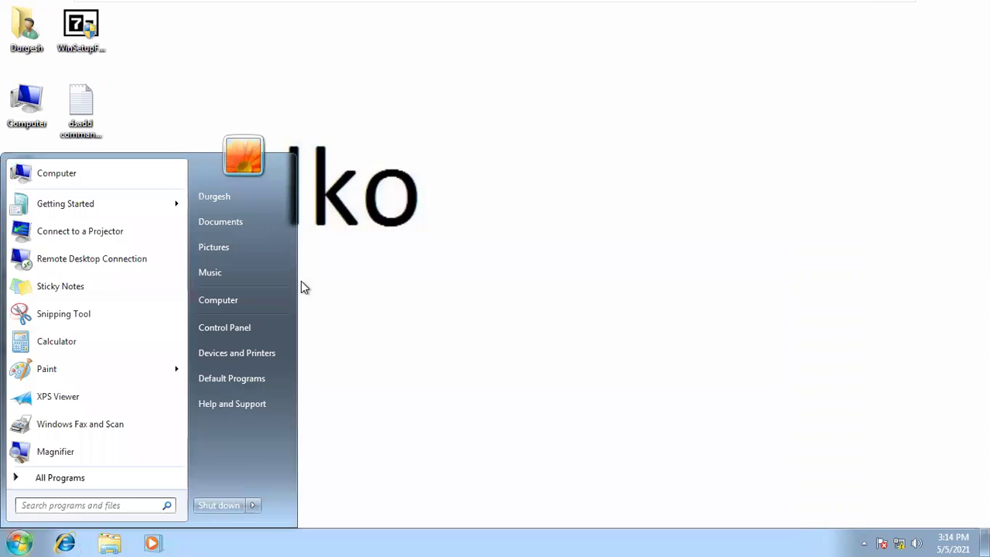
left_click(254, 325)
left_click(715, 64)
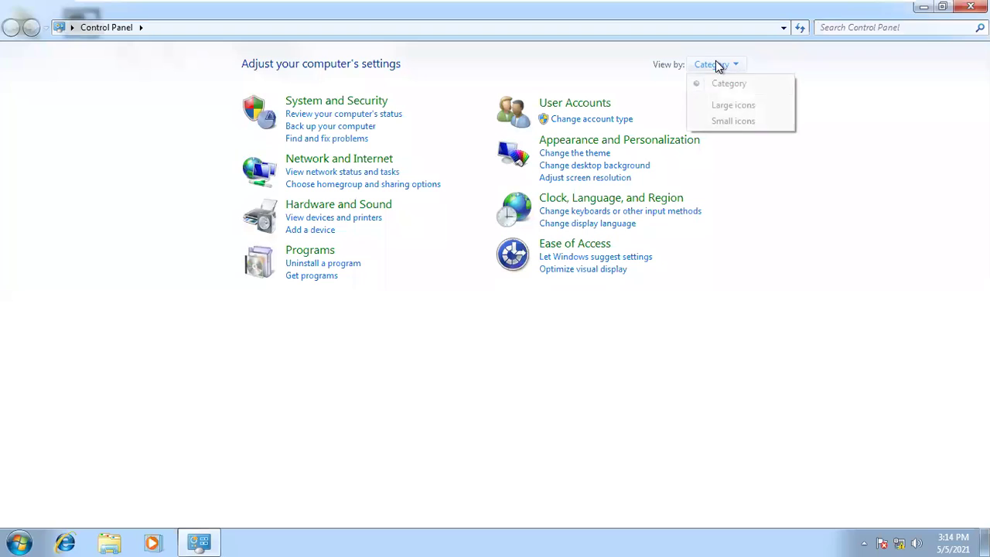
left_click(728, 122)
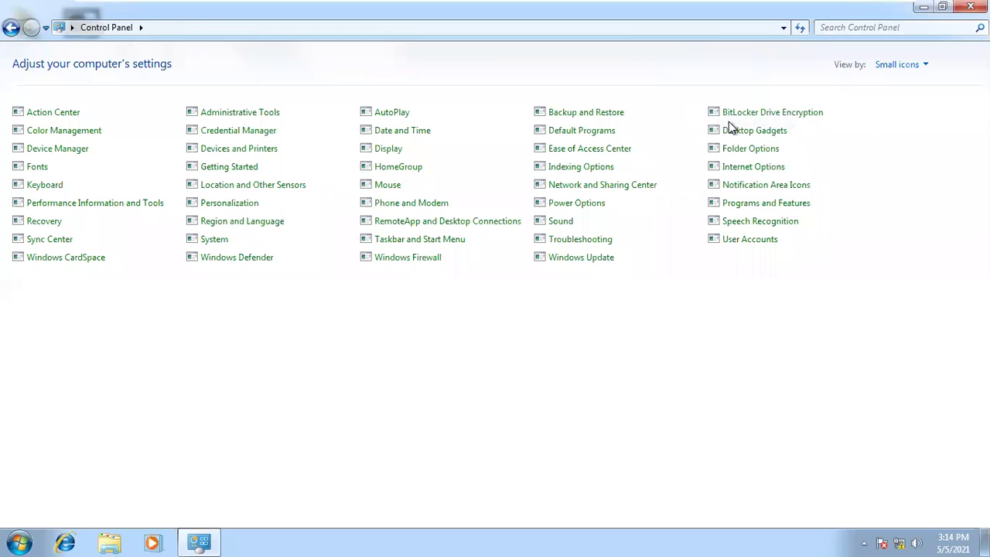
left_click(238, 118)
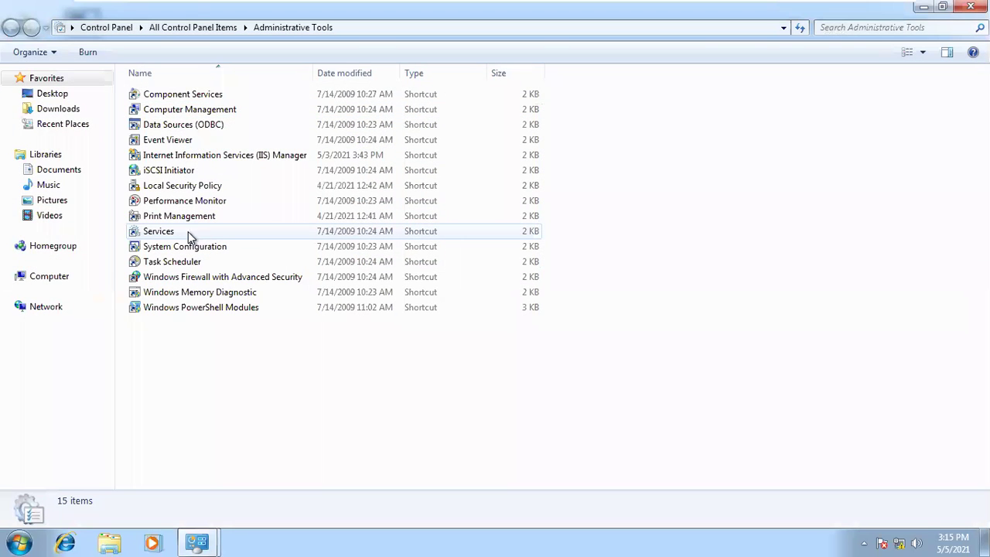
left_click(188, 233)
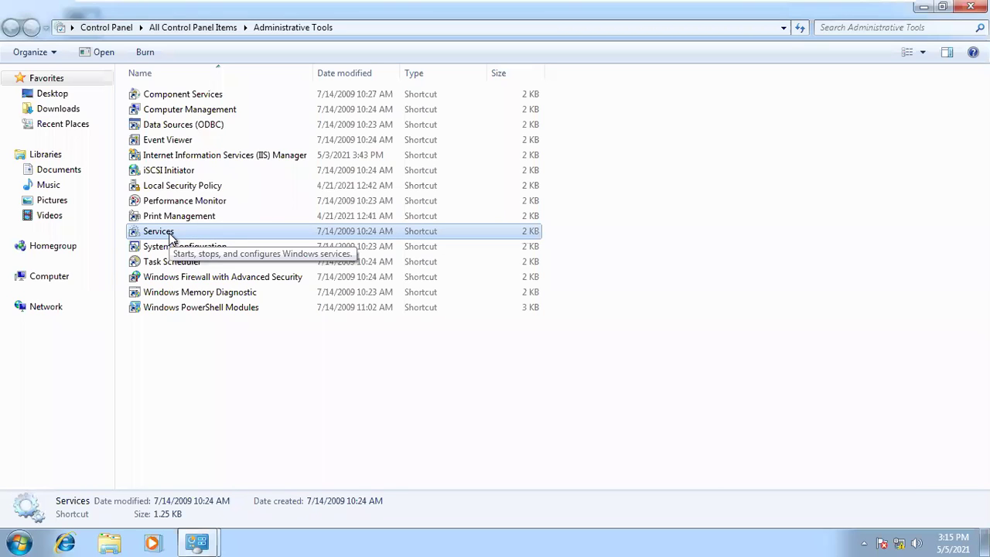
double_click(170, 234)
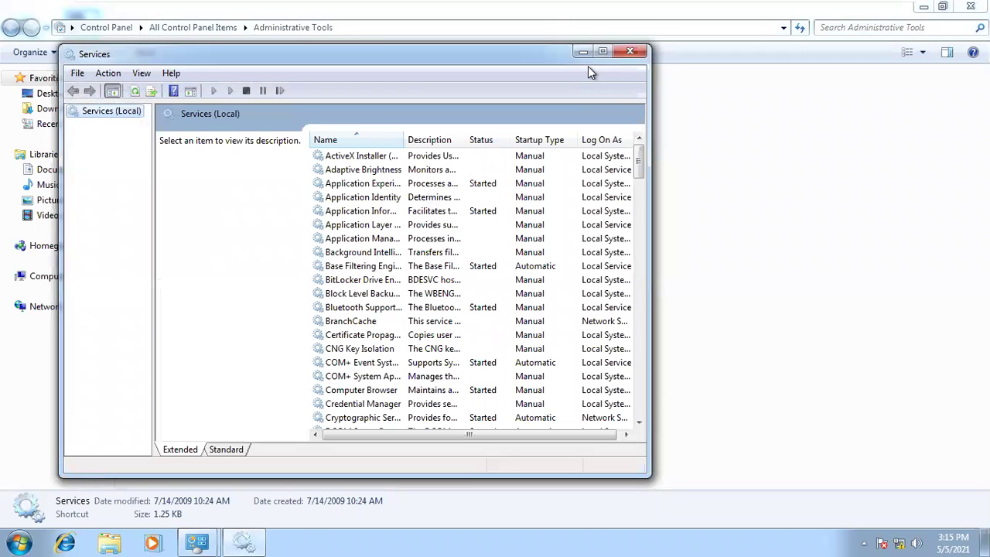
- Launch services.msc, close the duplicate window, maximize Services and select the Telnet service
key("super+r")
type("serv")
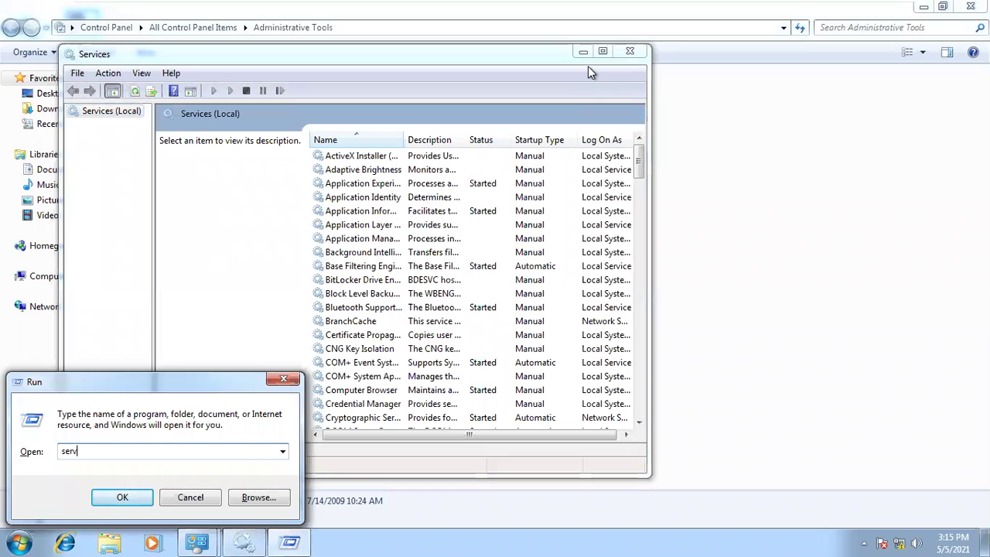
type("ices.")
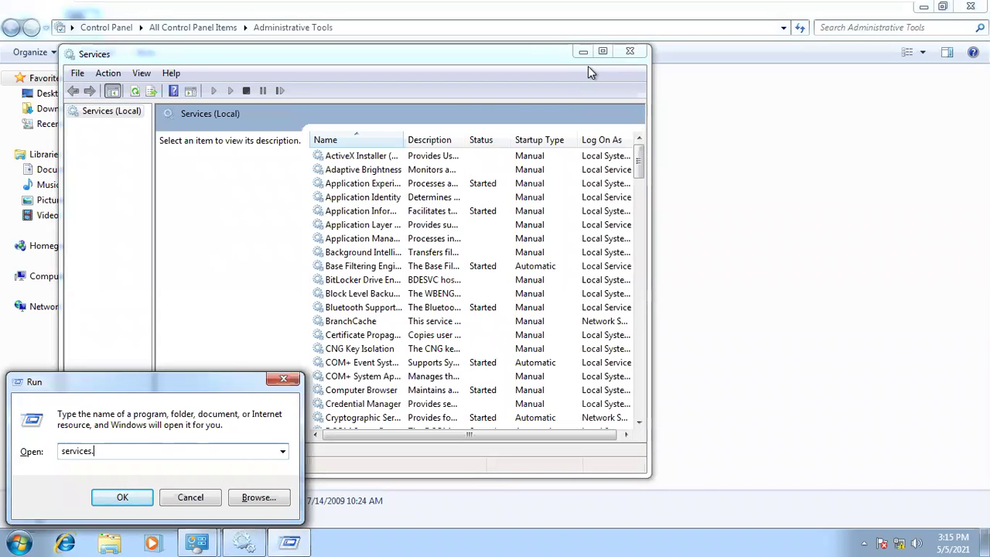
type("msc")
key("Return")
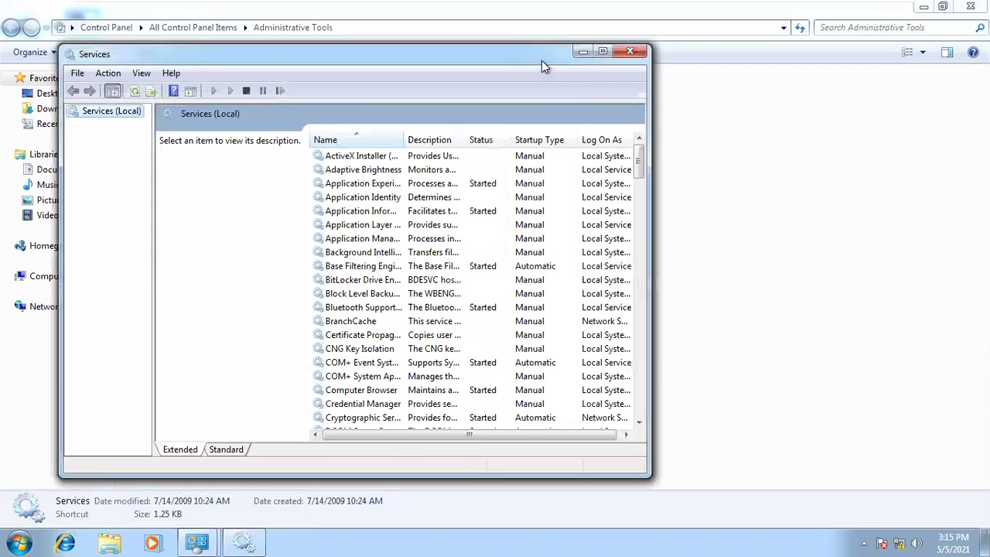
left_click_drag(541, 61, 588, 108)
left_click_drag(671, 97, 833, 152)
left_click(833, 157)
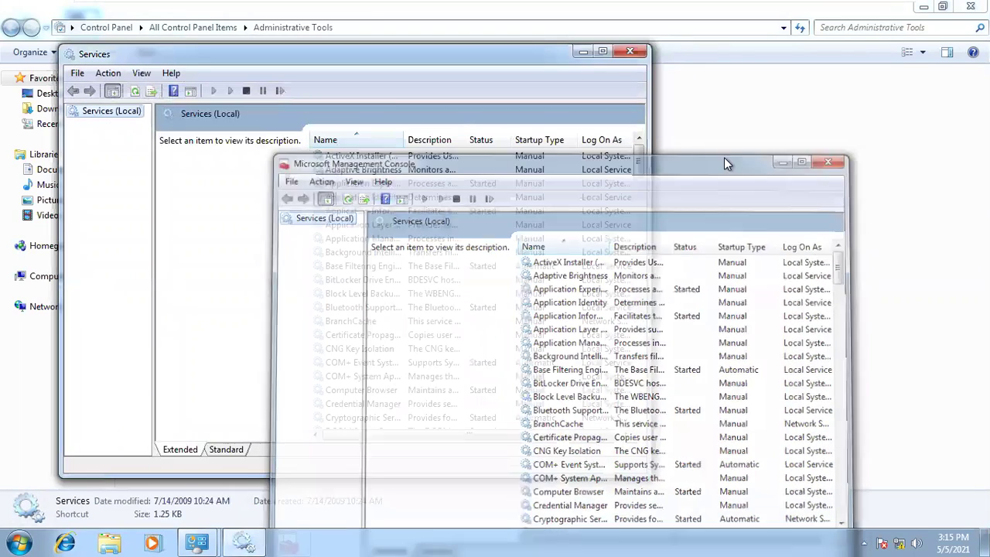
left_click(607, 57)
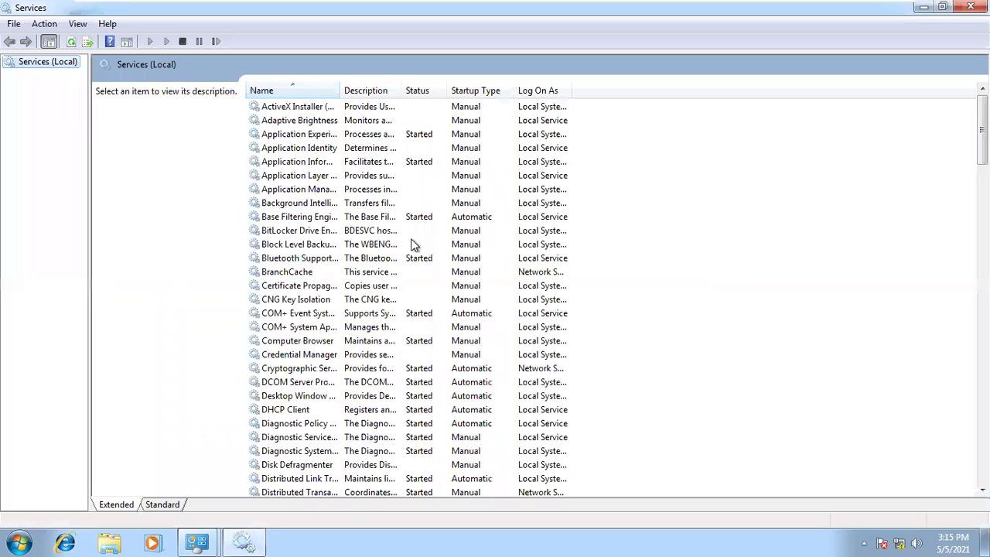
left_click(348, 204)
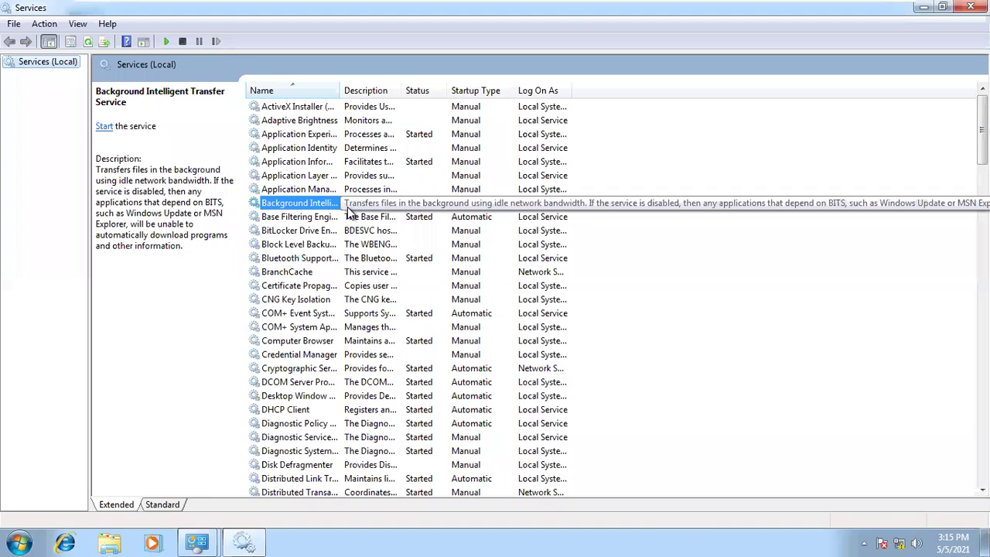
key("t")
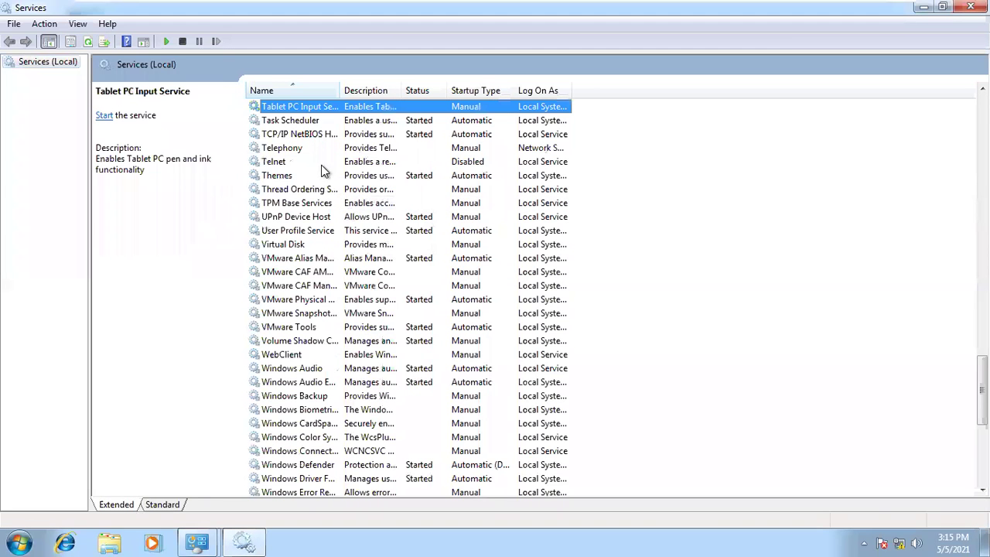
left_click(324, 162)
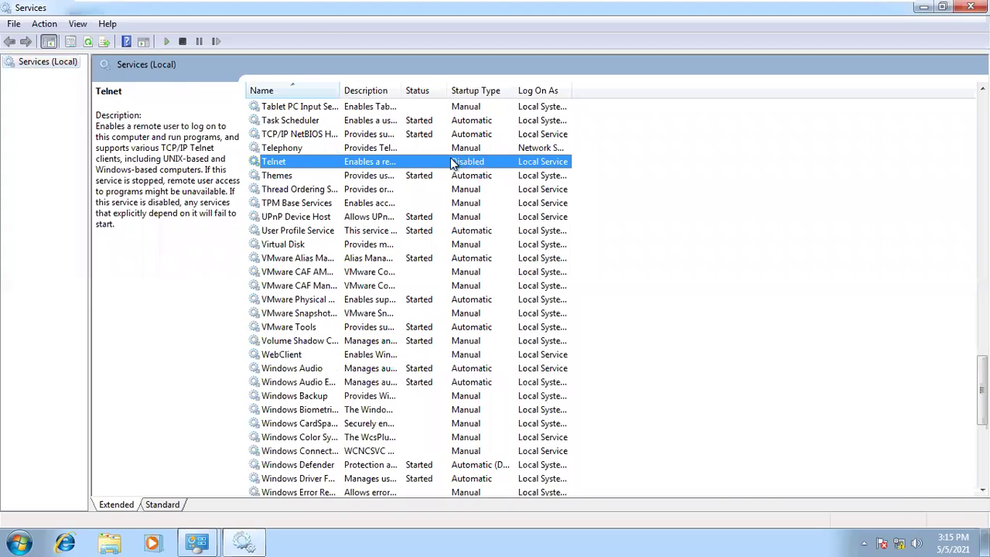
- In Telnet Properties set startup type Automatic, apply, start the service, then close Services
right_click(401, 165)
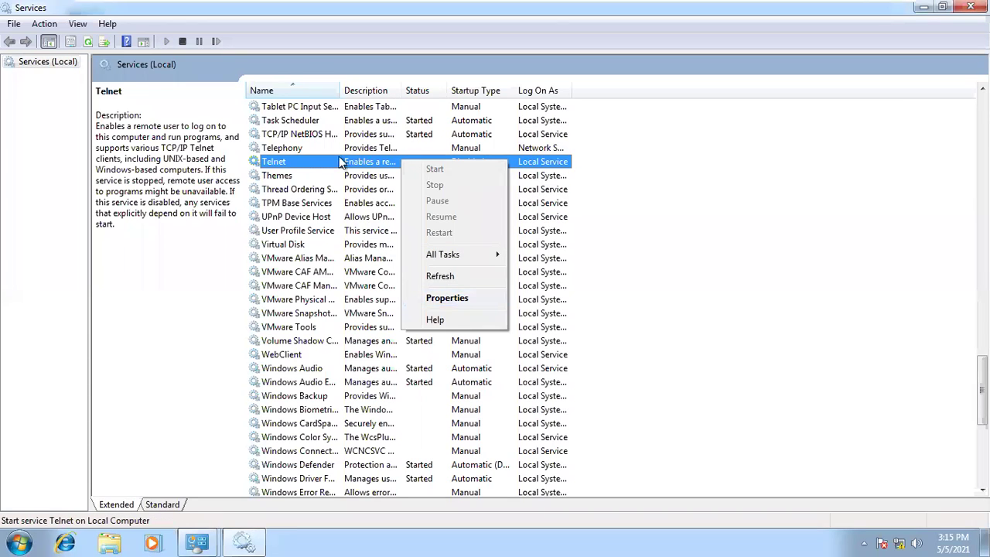
left_click(302, 160)
right_click(302, 160)
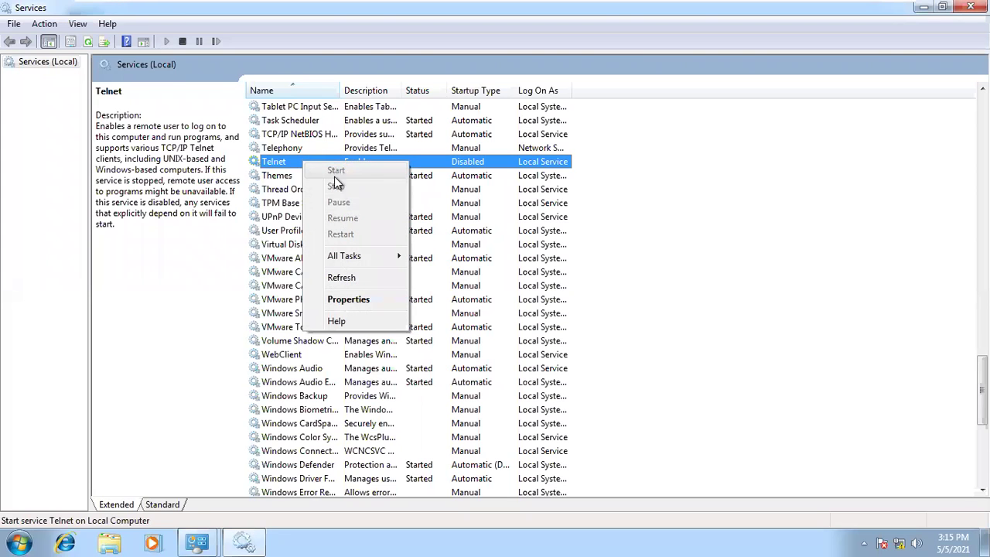
left_click(347, 303)
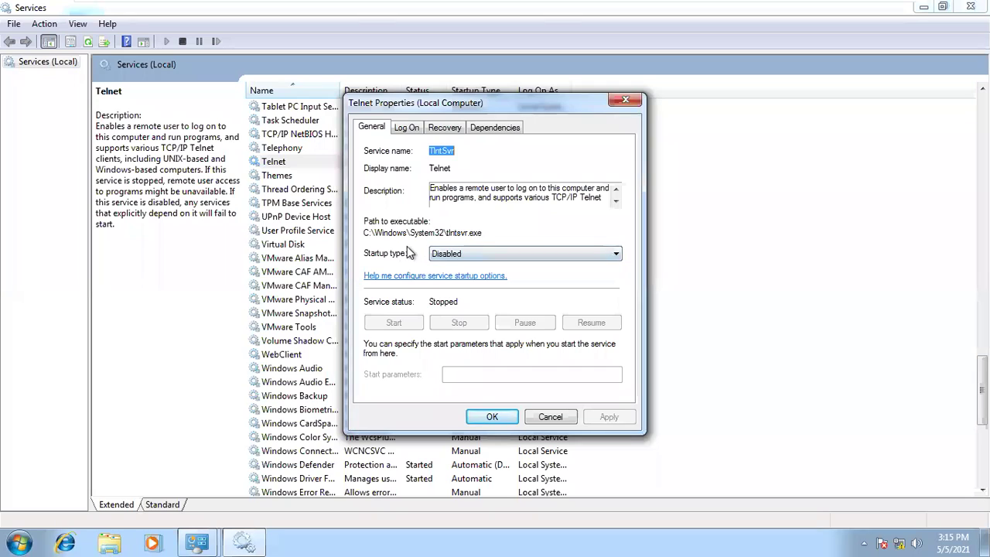
left_click(449, 256)
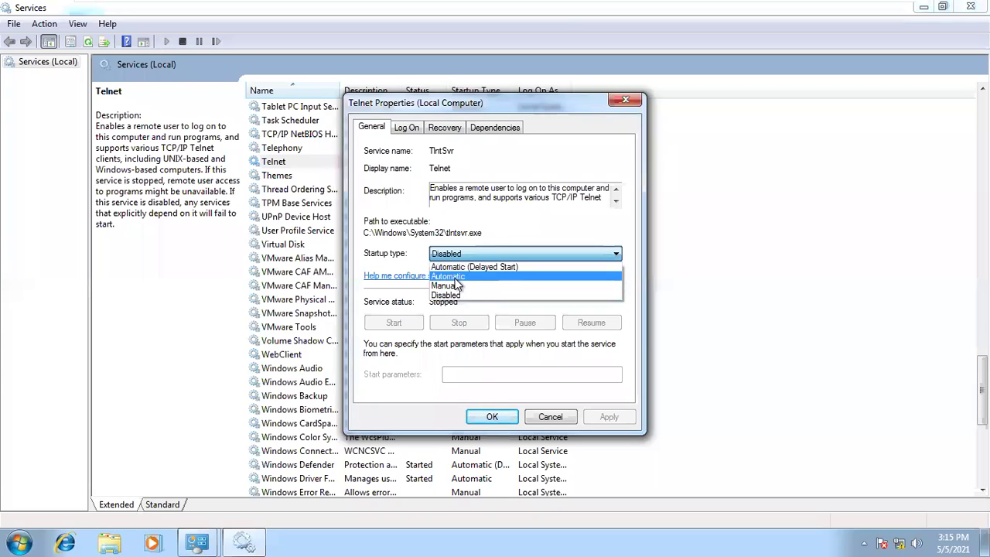
left_click(453, 276)
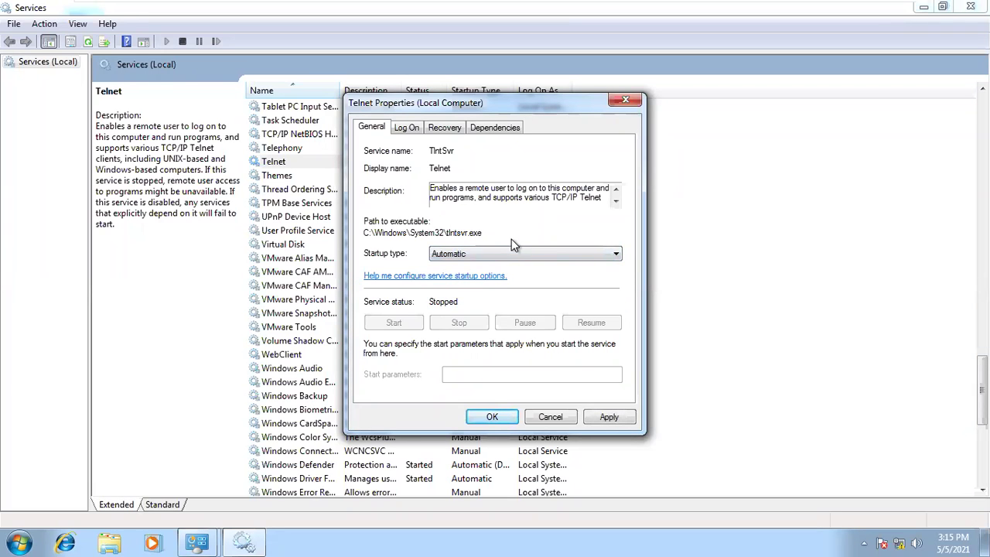
left_click(608, 417)
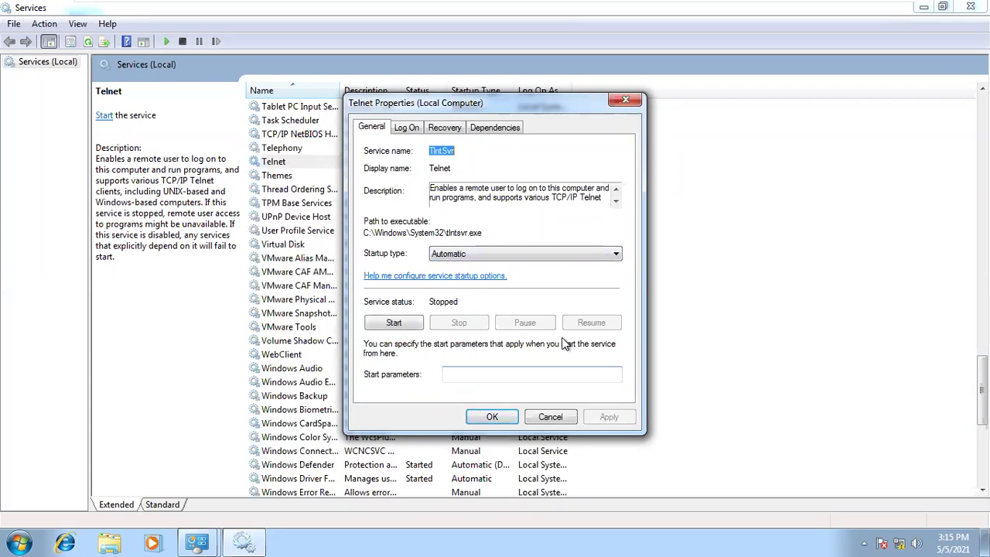
left_click(408, 323)
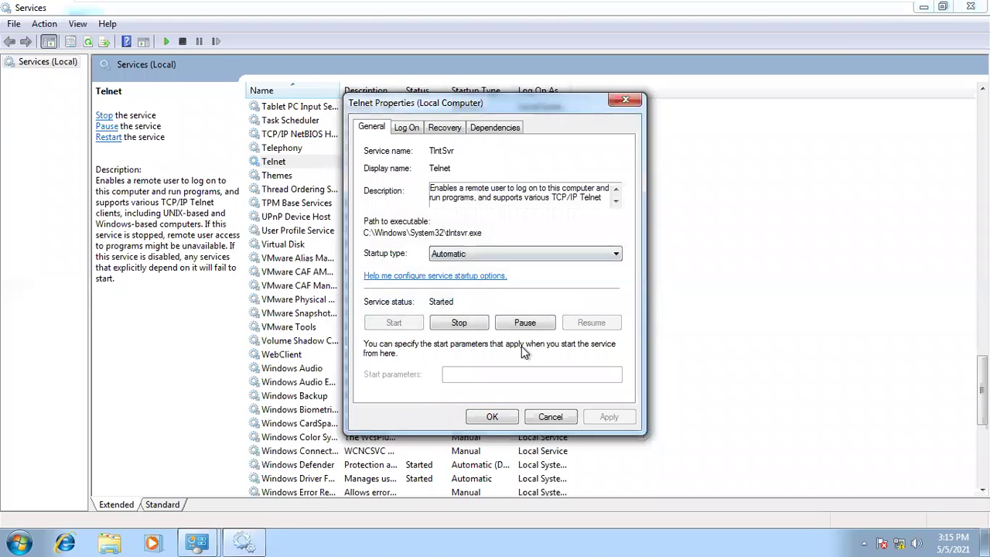
left_click(492, 416)
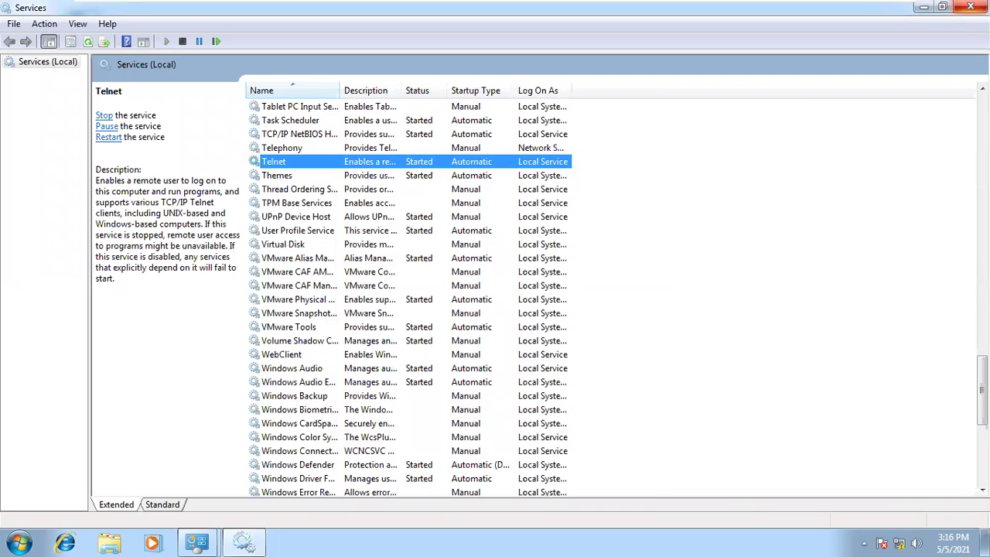
left_click(970, 7)
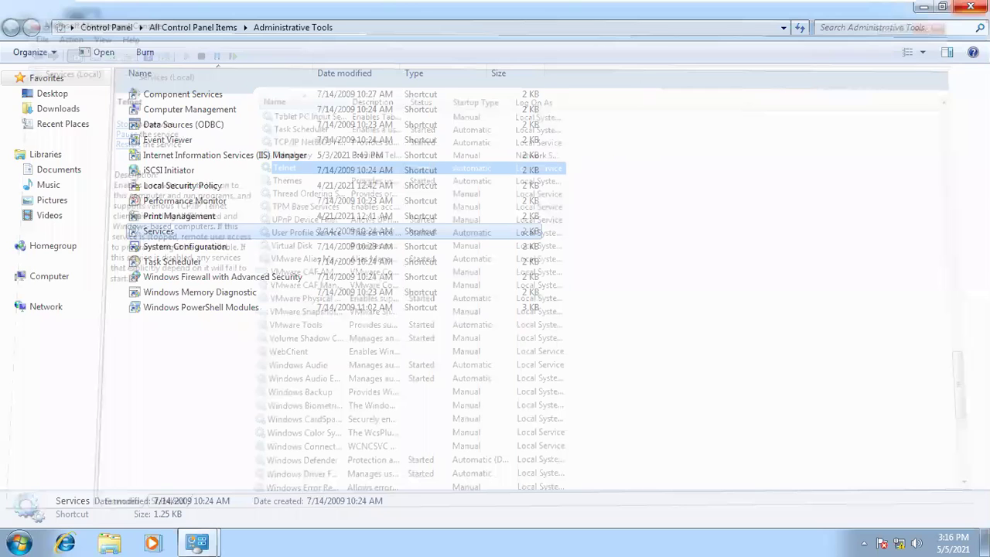
- Close Control Panel and open the Local Area Connection status via Network and Sharing Center
key("BackSpace")
key("alt+F4")
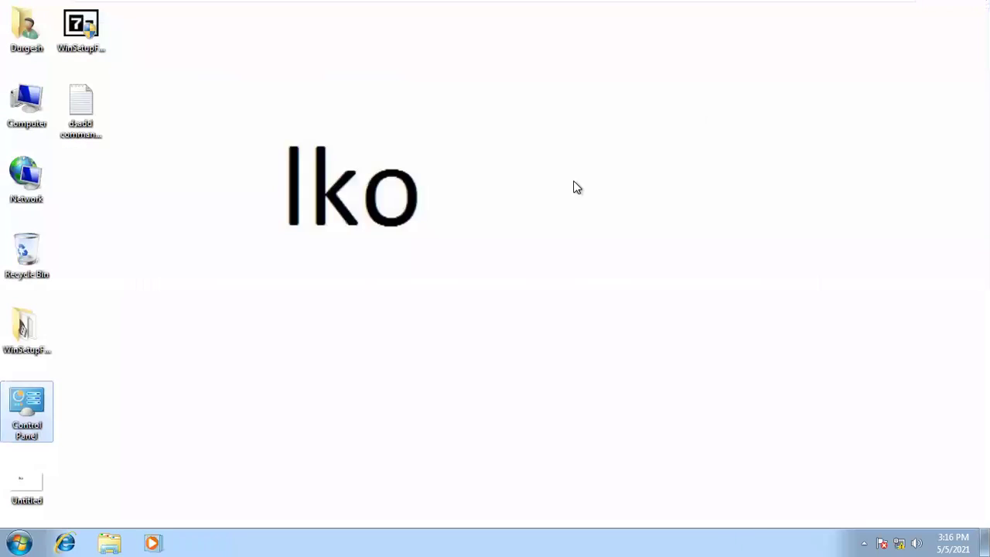
left_click(23, 170)
right_click(23, 170)
left_click(66, 271)
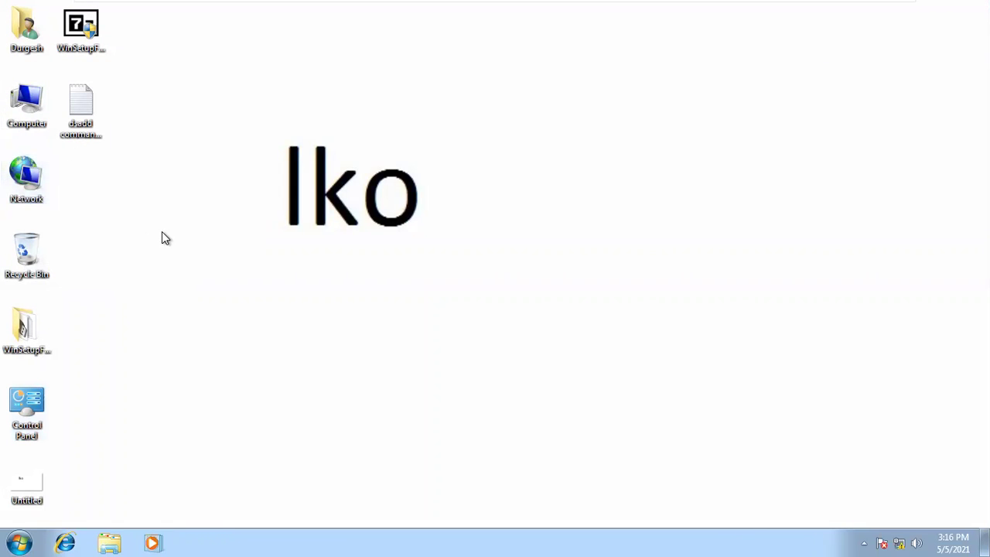
left_click(86, 85)
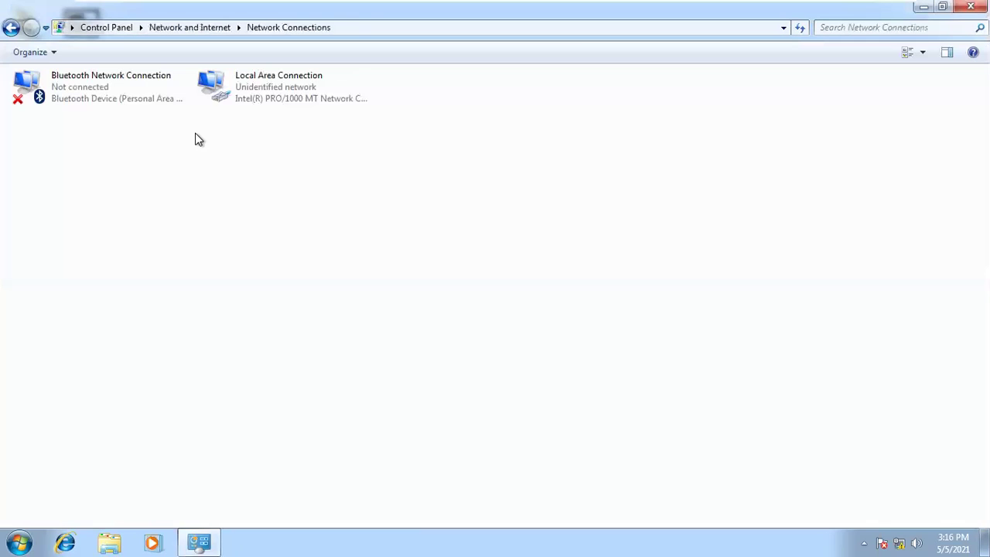
double_click(250, 104)
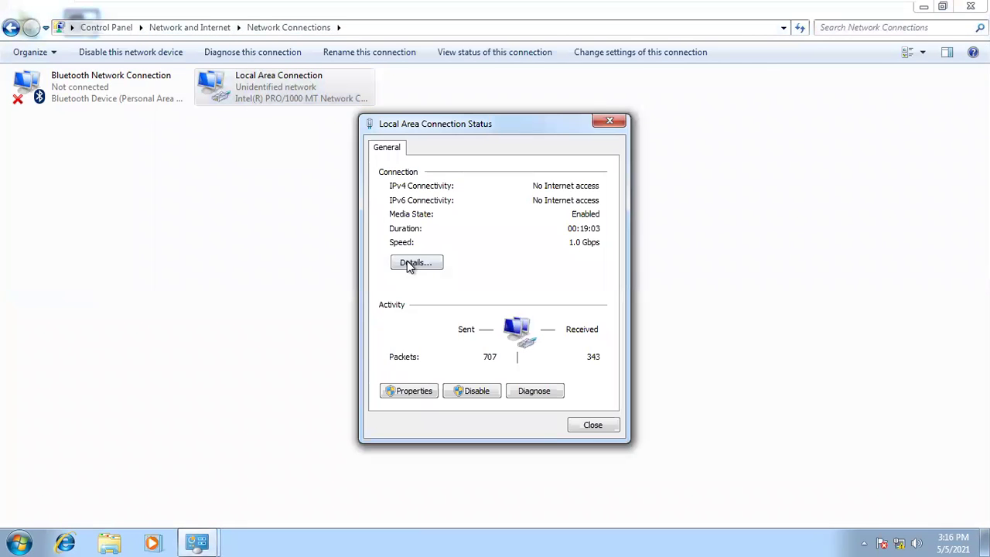
- View the connection details showing IPv4 address 192.168.50.20, then close all the windows
left_click(412, 262)
left_click(495, 253)
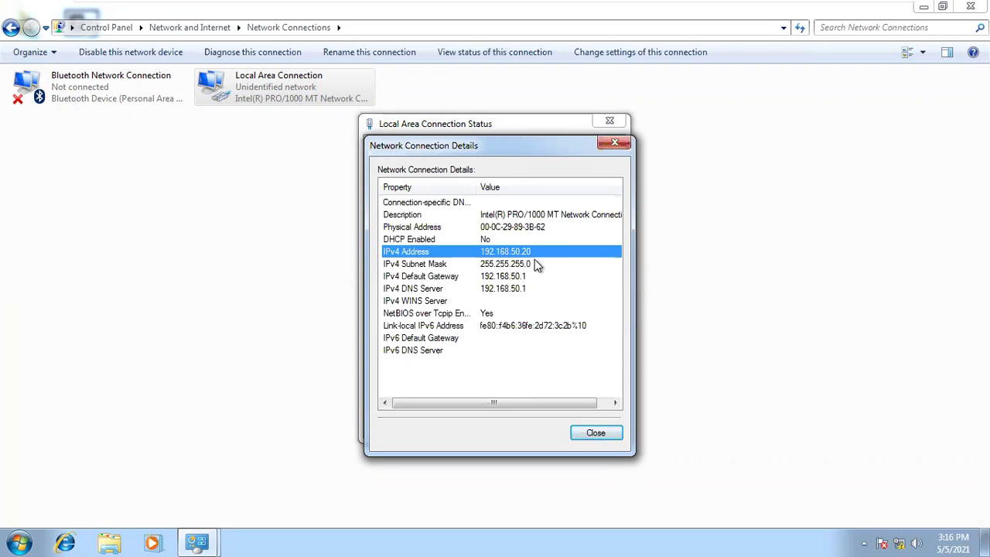
left_click(611, 142)
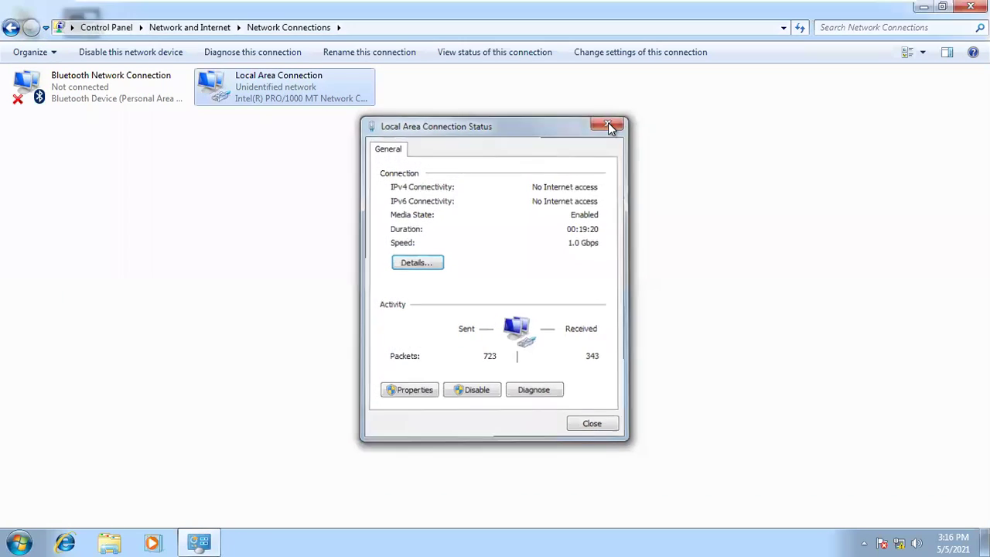
left_click(611, 124)
left_click(970, 6)
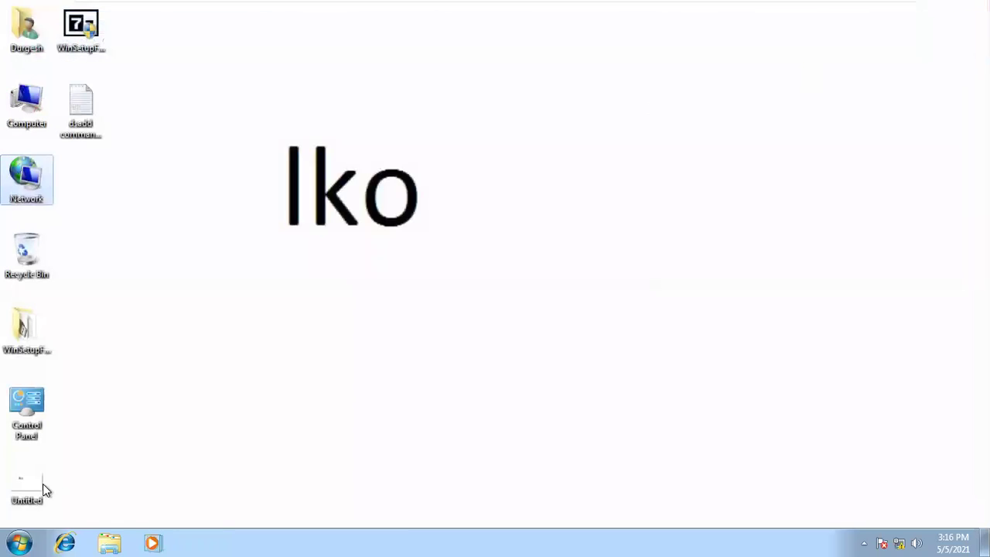
- Power on the Windows XP Professional virtual machine and return to its tab while it boots
mouse_move(627, 4)
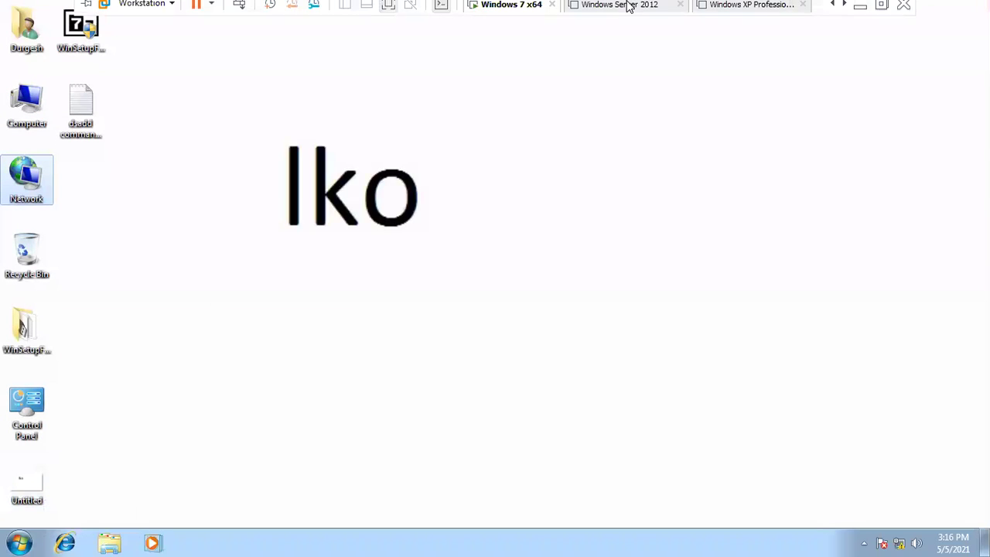
left_click(735, 16)
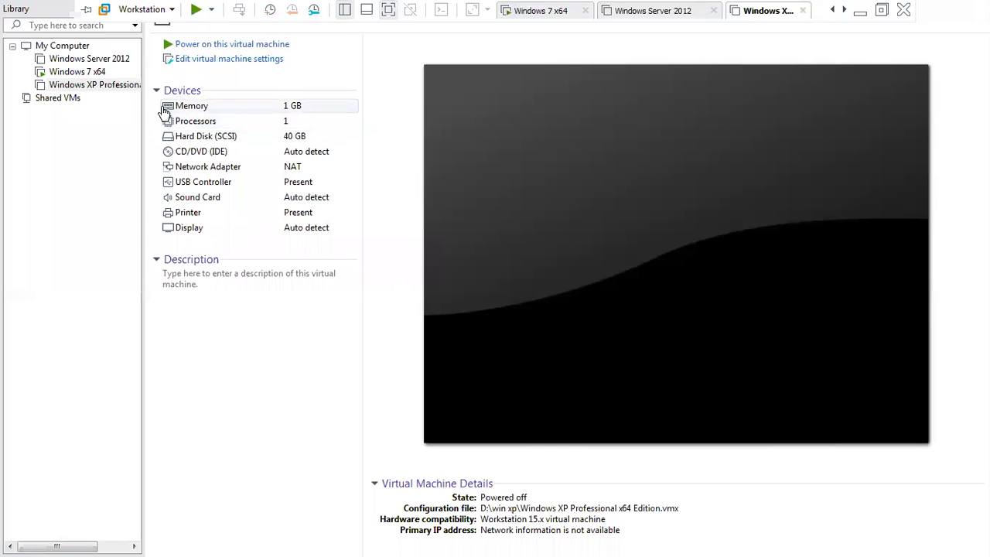
left_click(259, 44)
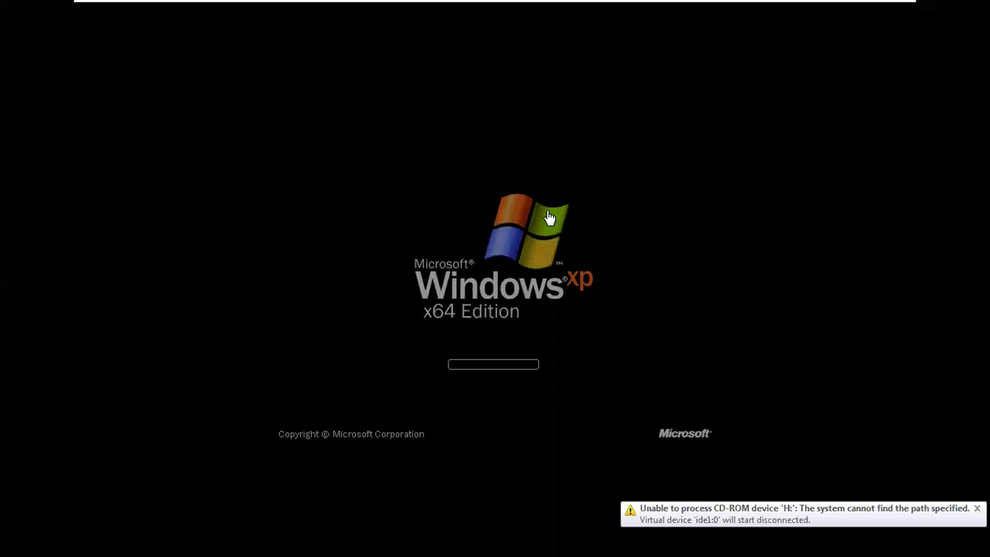
mouse_move(596, 6)
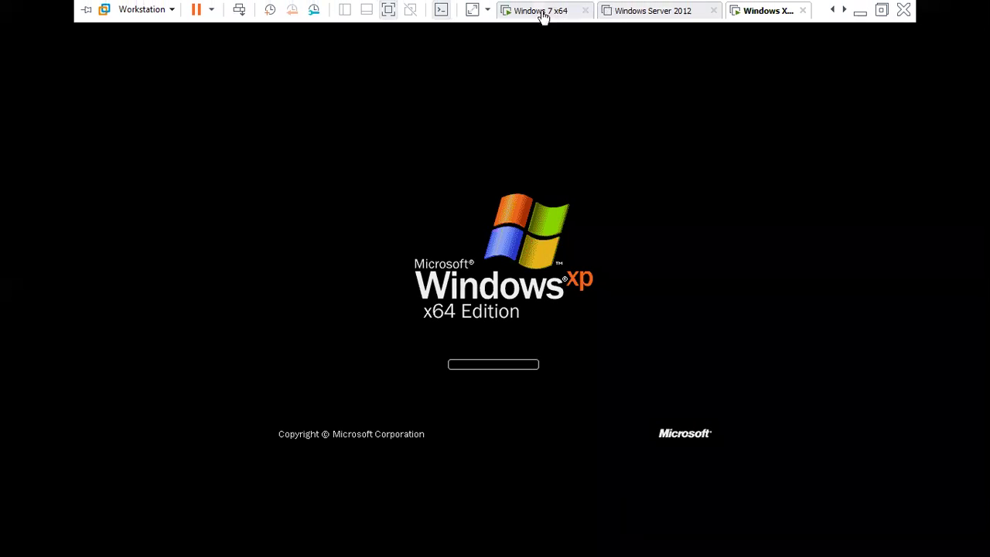
left_click(553, 13)
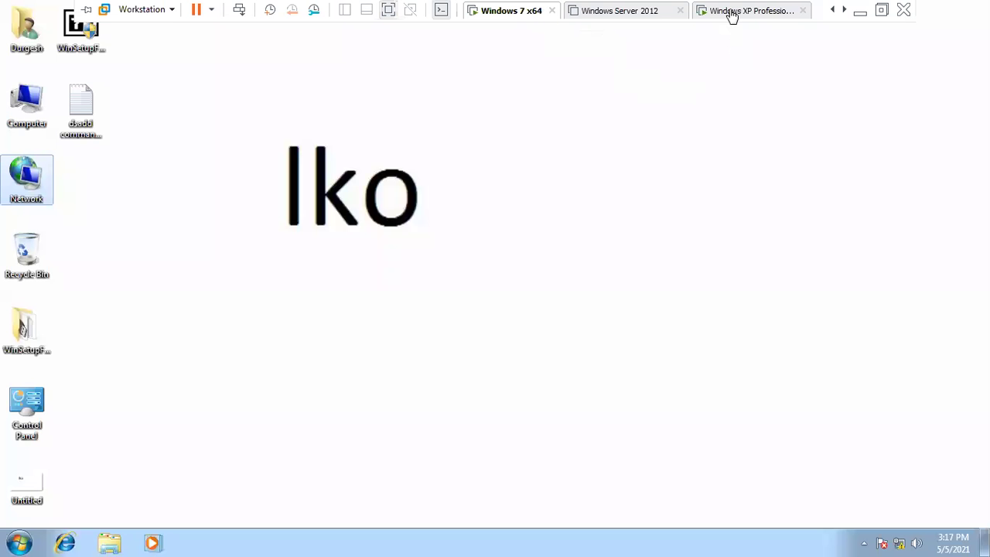
left_click(731, 11)
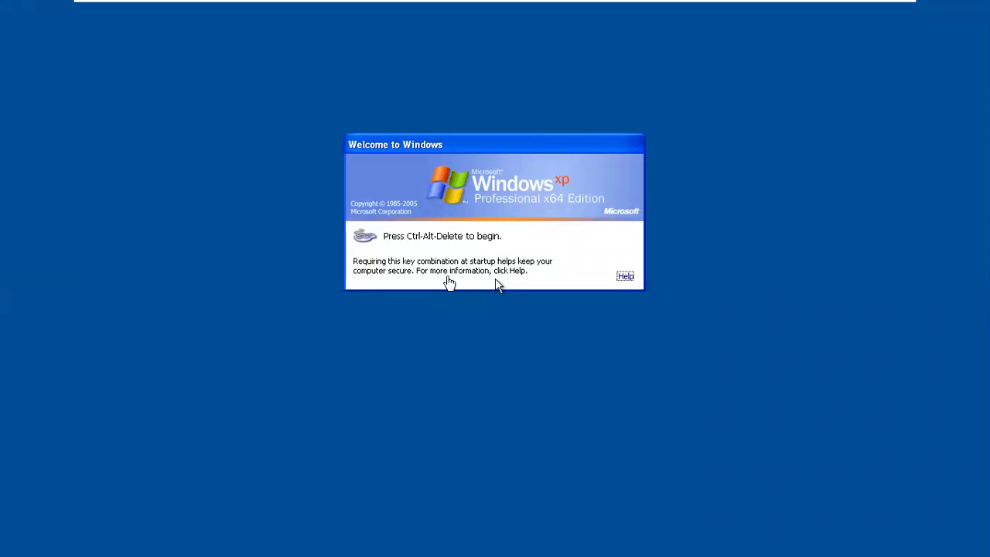
- Send Ctrl+Alt+Del to the XP machine and log on as administrator
mouse_move(703, 8)
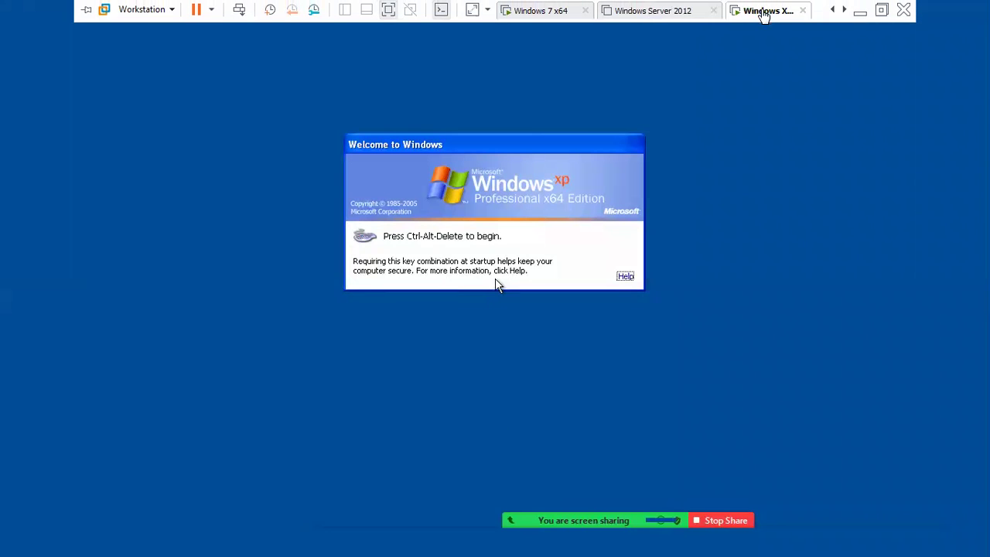
right_click(763, 15)
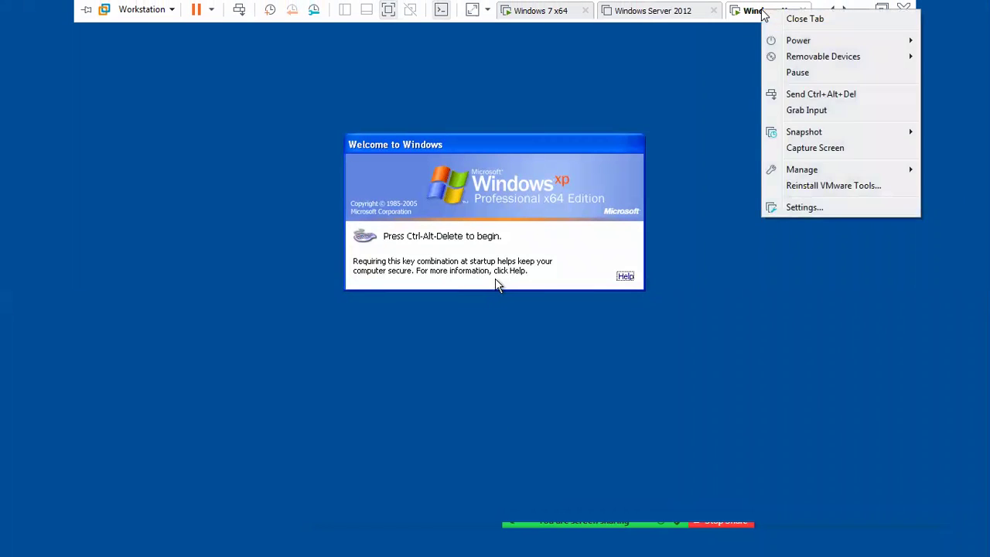
left_click(807, 96)
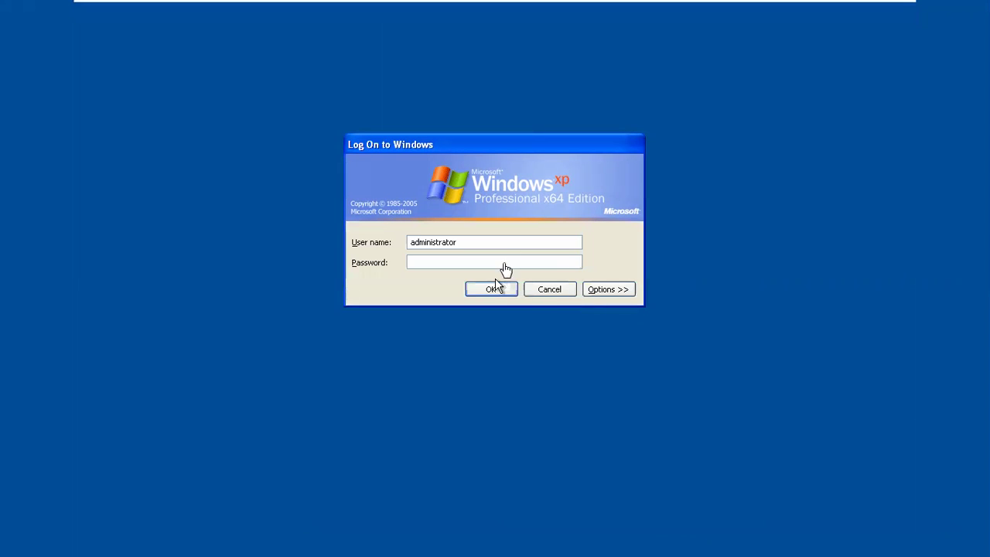
left_click(607, 290)
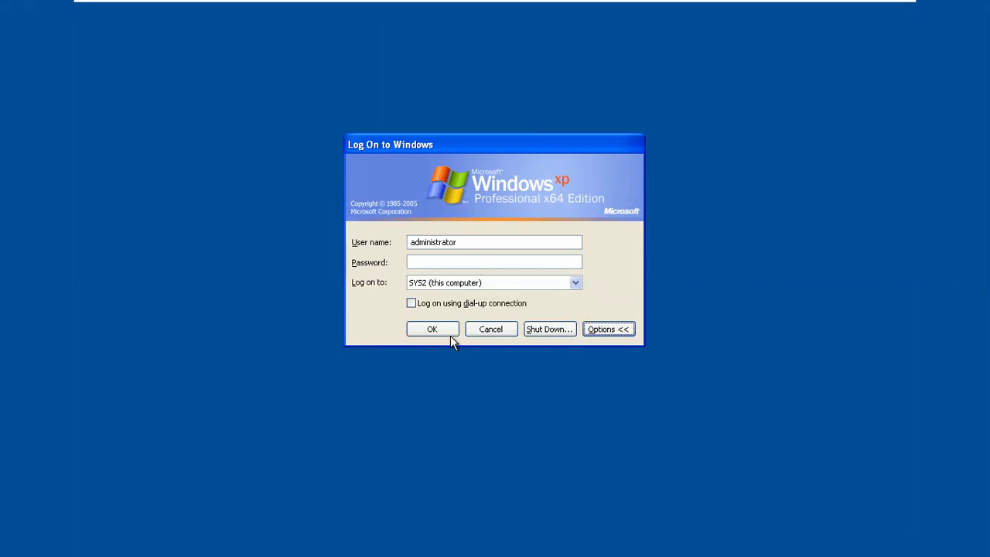
left_click(445, 334)
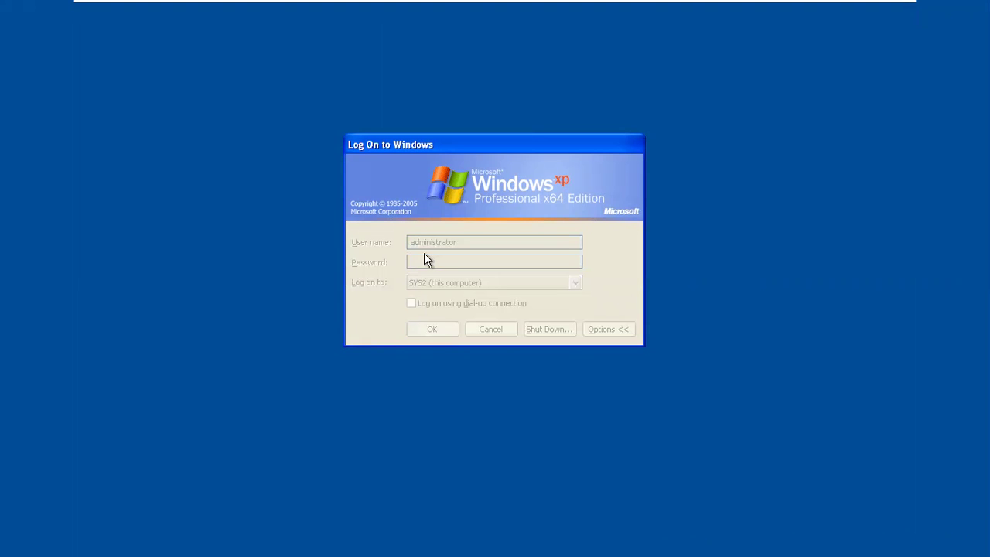
left_click_drag(471, 150, 448, 122)
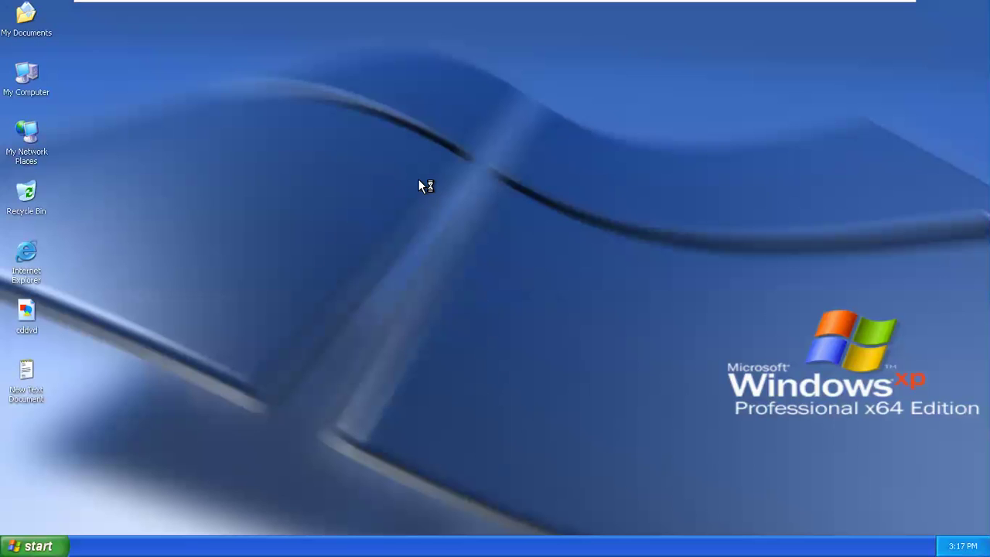
- Launch mspaint from the Run box and maximize the Paint window
right_click(239, 109)
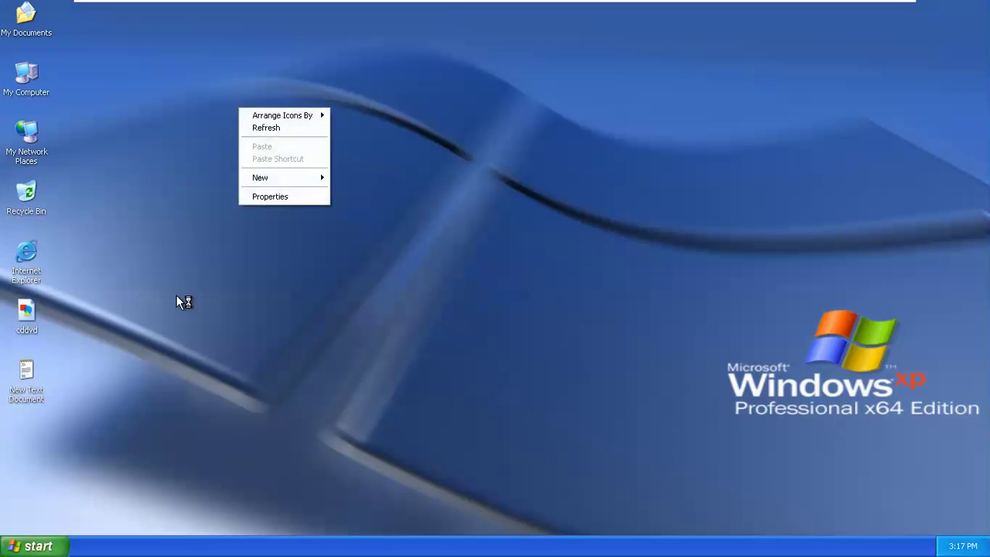
key("Escape")
key("super+r")
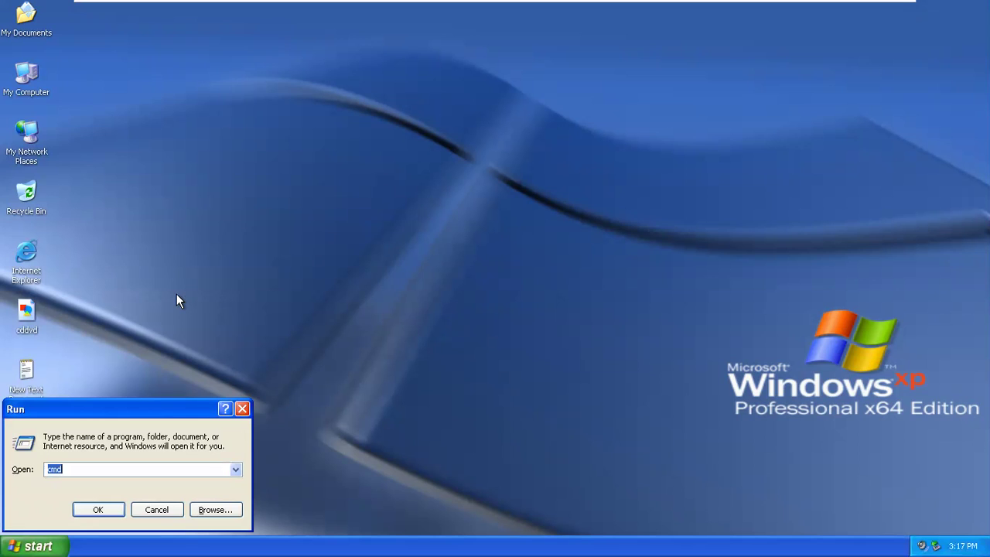
type("mspaint")
key("Return")
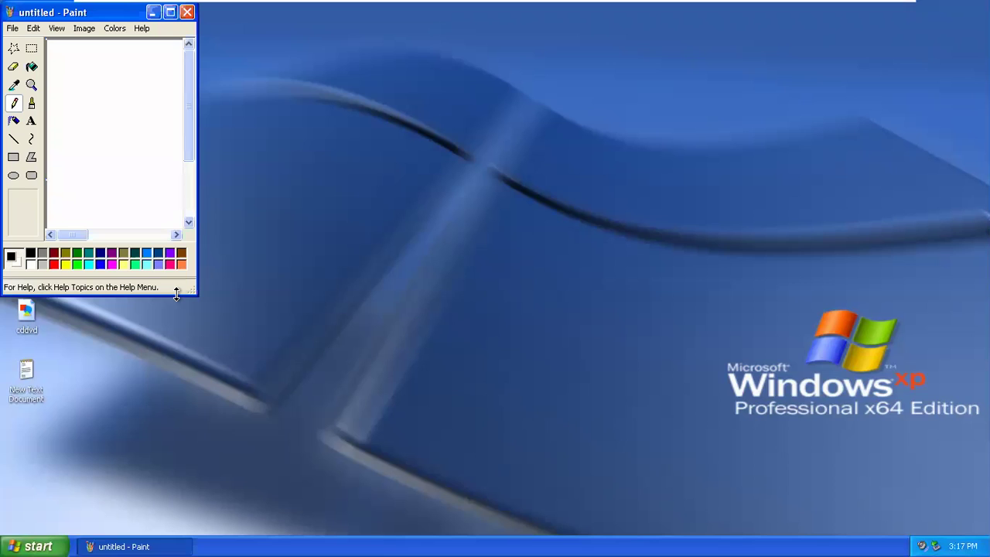
left_click(170, 11)
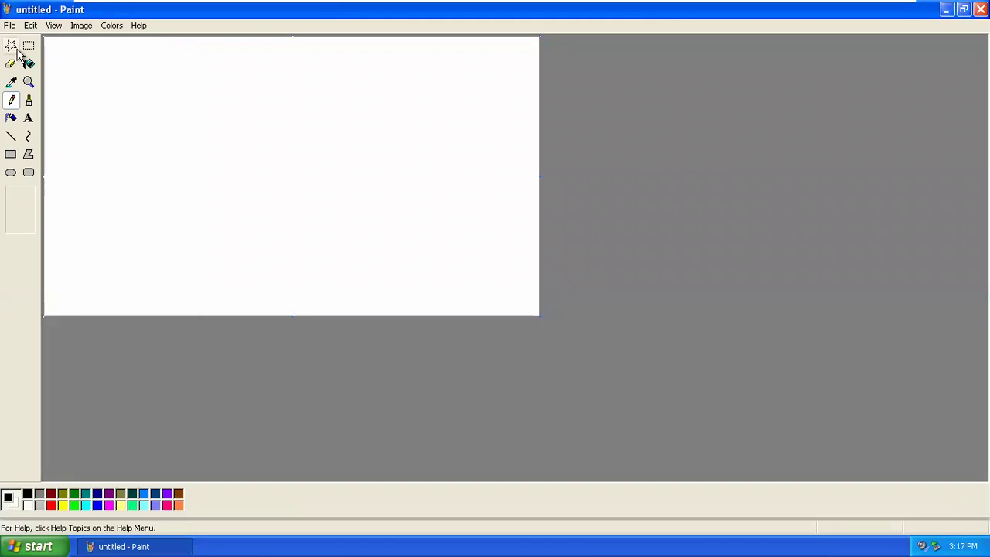
- Write GKP on the canvas in 36-point Arial in a widened text box
left_click(28, 118)
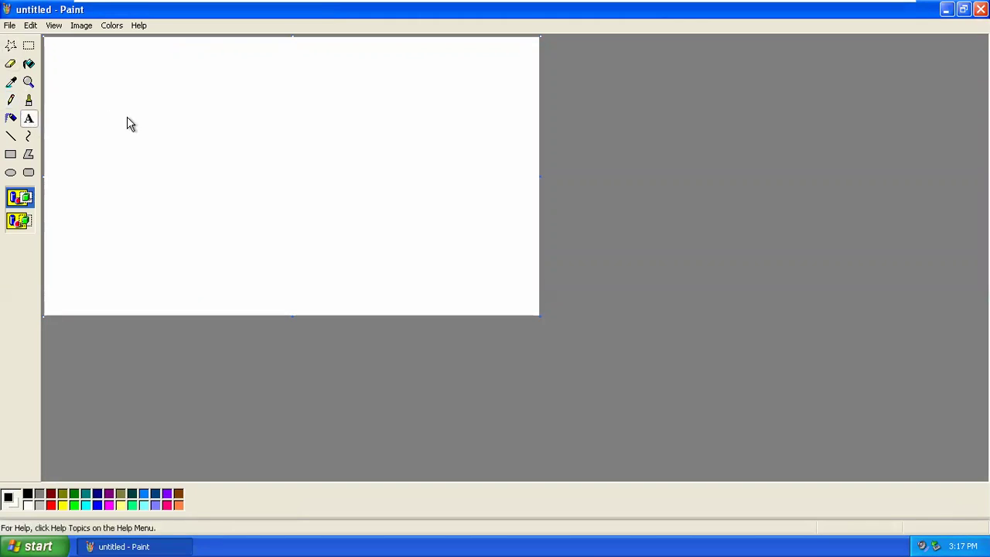
left_click(130, 123)
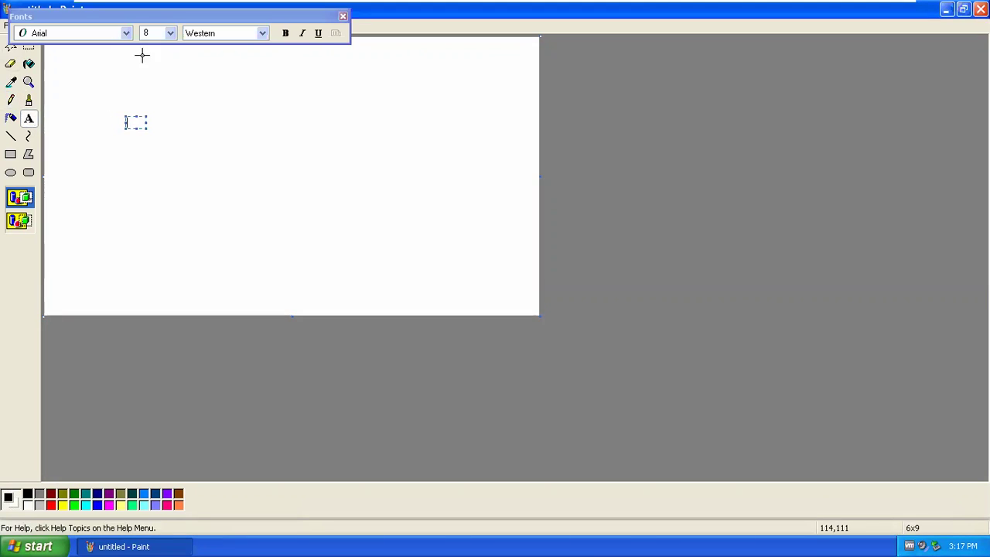
left_click(170, 34)
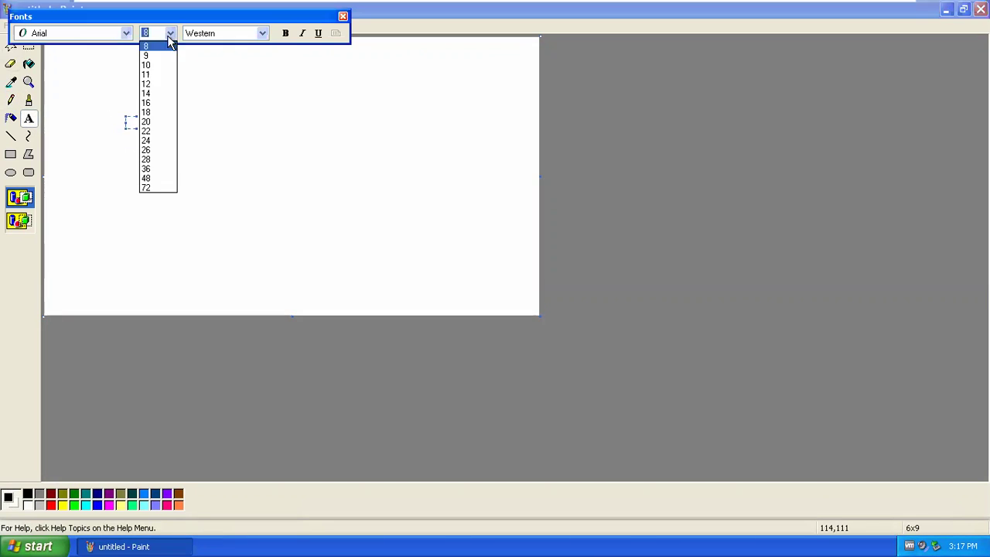
left_click(144, 169)
left_click(128, 120)
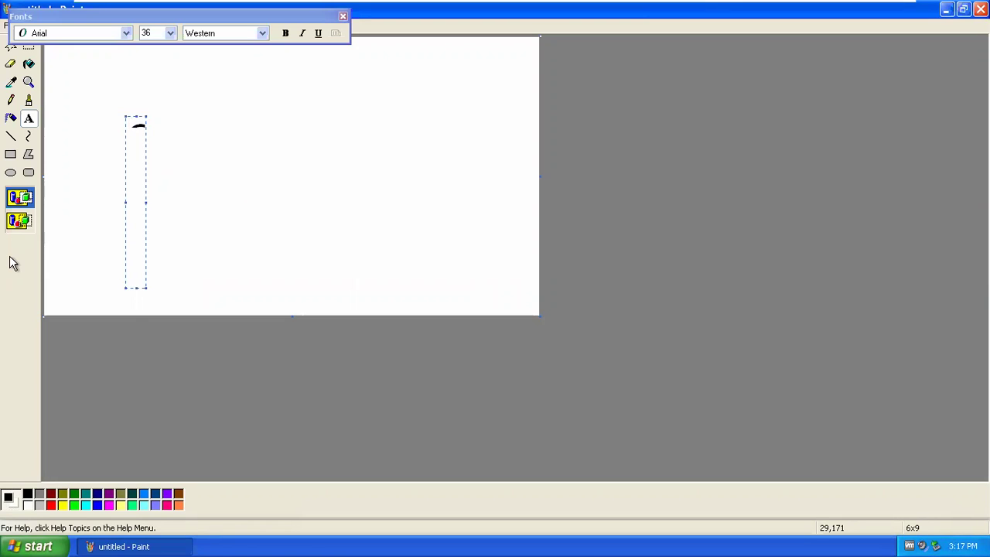
left_click_drag(146, 203, 463, 192)
type("KP")
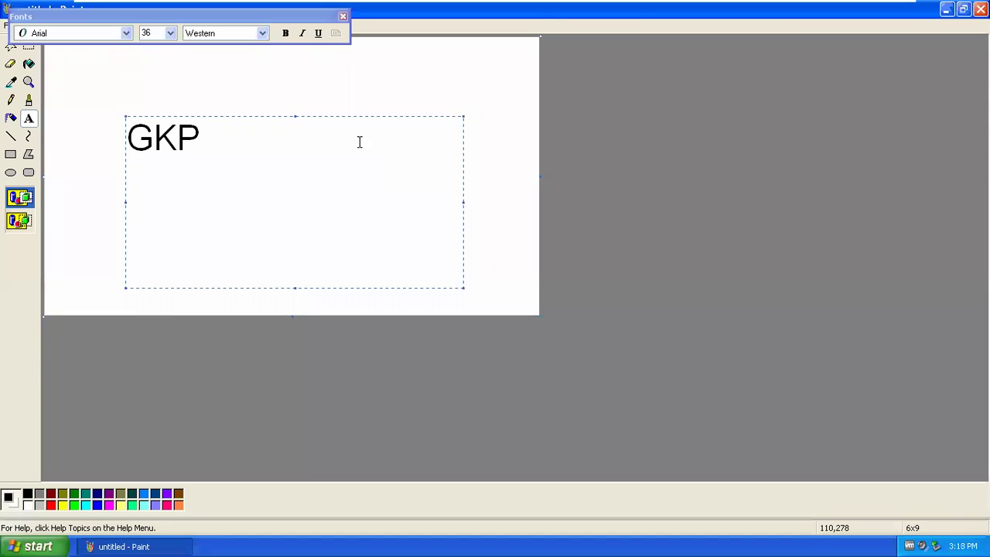
left_click(343, 17)
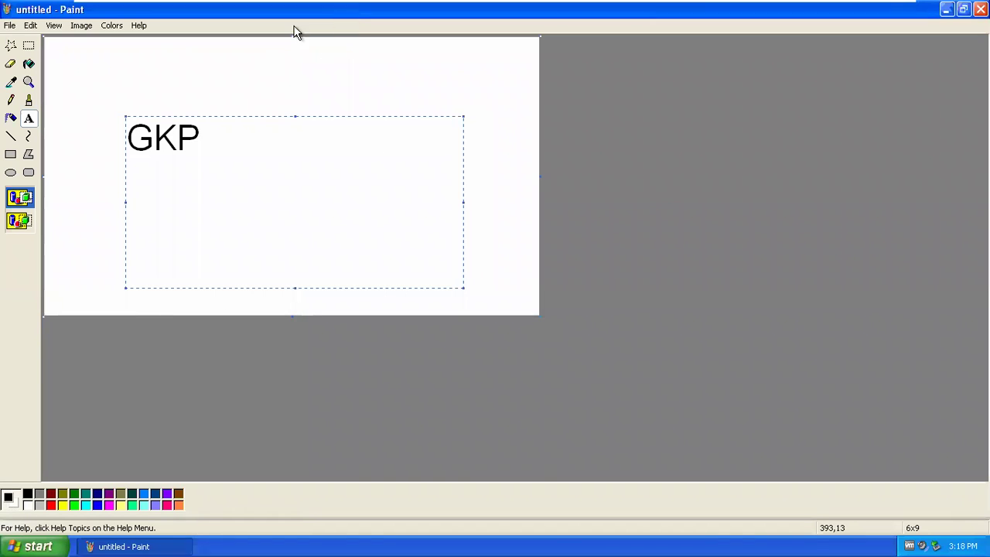
- Save the picture as untitled on the Desktop and minimize Paint
left_click(9, 24)
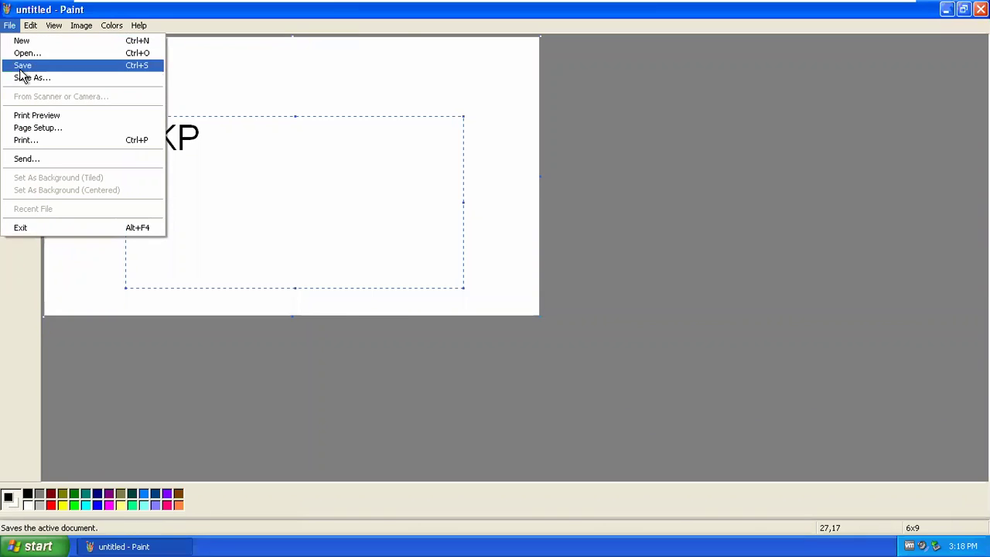
left_click(22, 77)
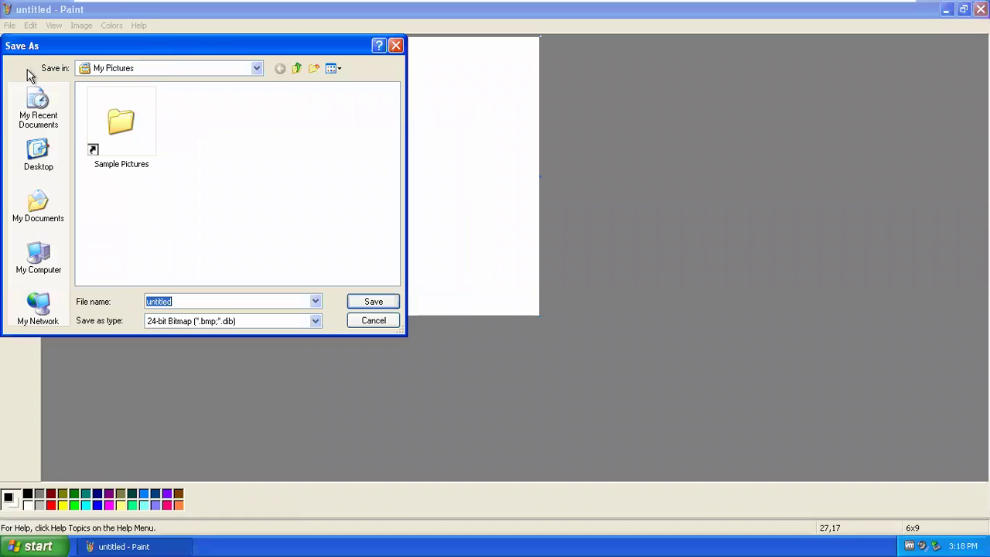
left_click(38, 155)
left_click(366, 302)
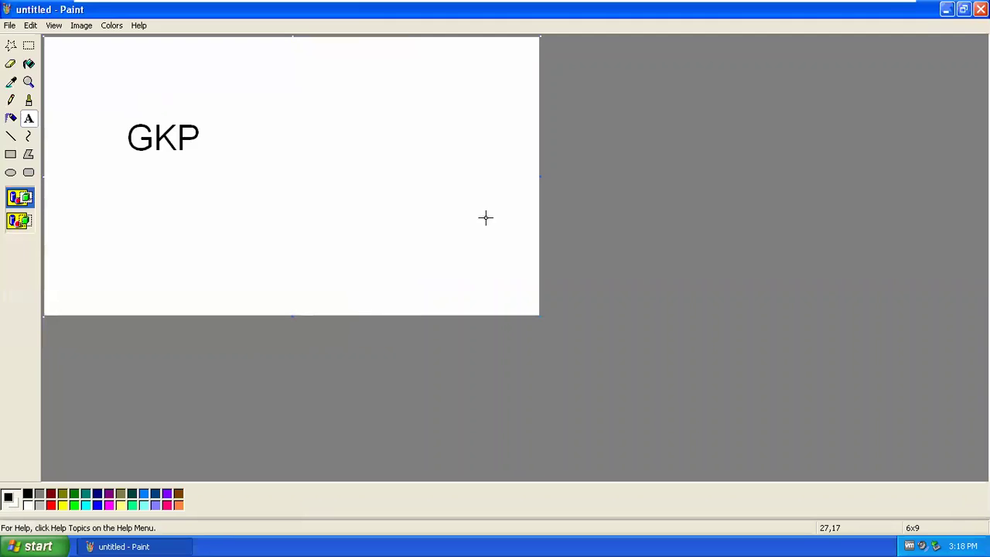
key("super+d")
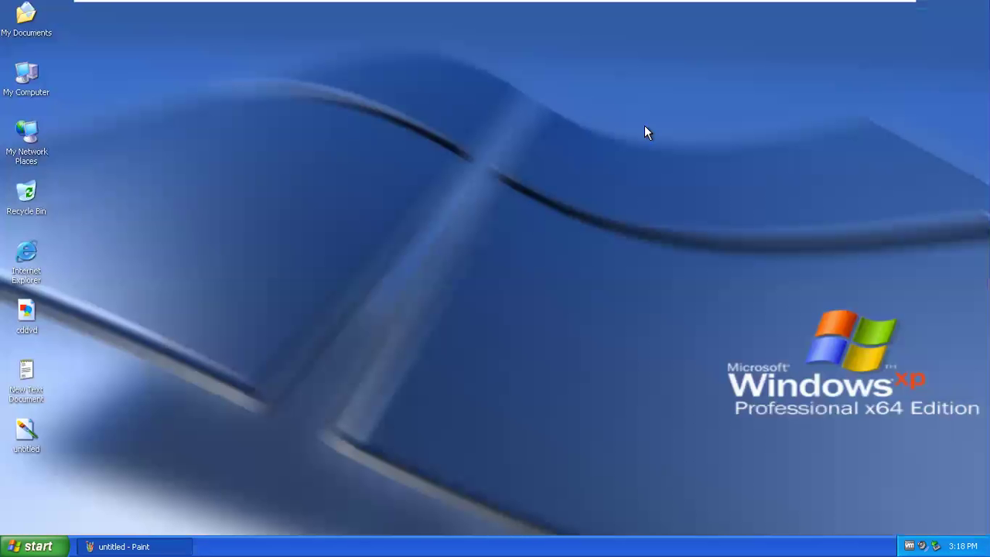
- Open the untitled picture in Picture and Fax Viewer and set it as the desktop wallpaper
right_click(28, 427)
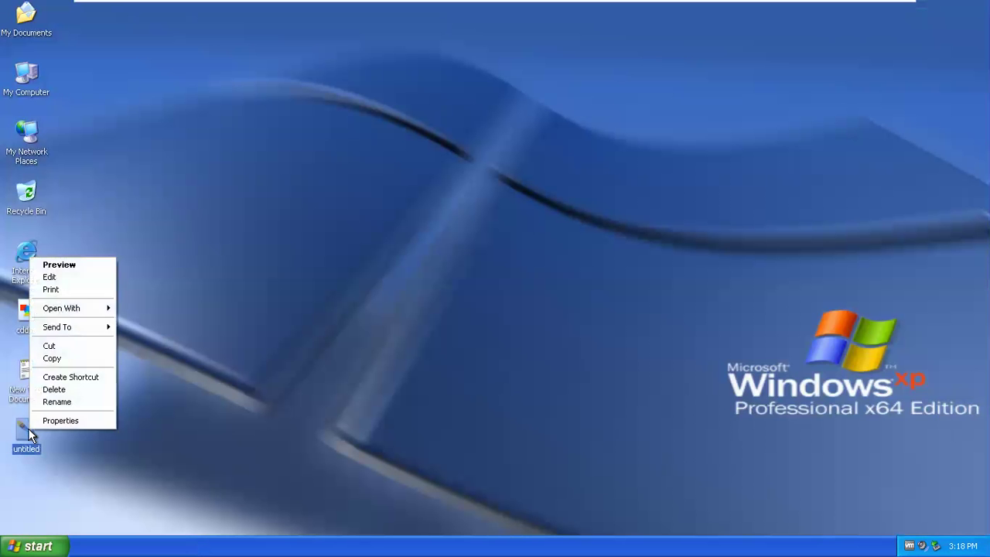
mouse_move(77, 308)
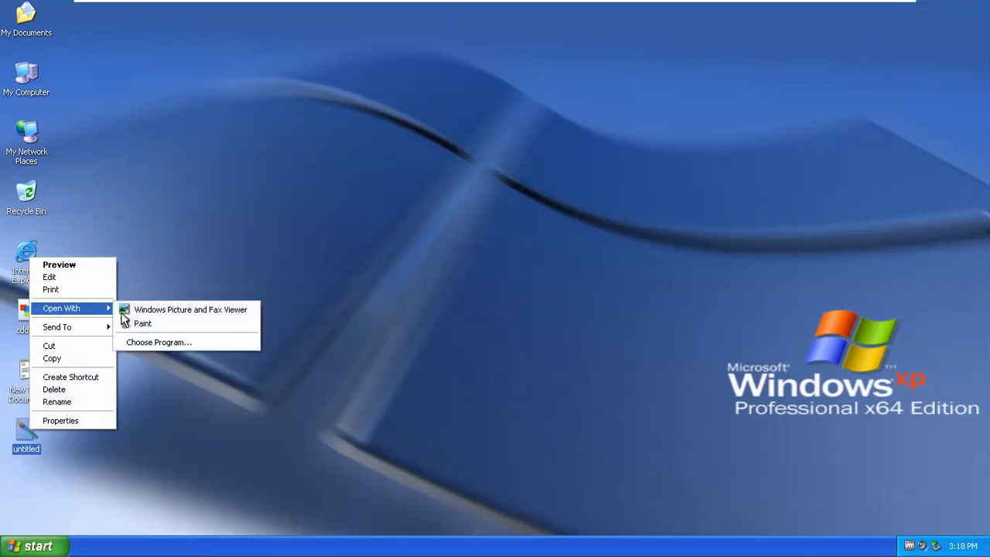
left_click(151, 310)
right_click(287, 236)
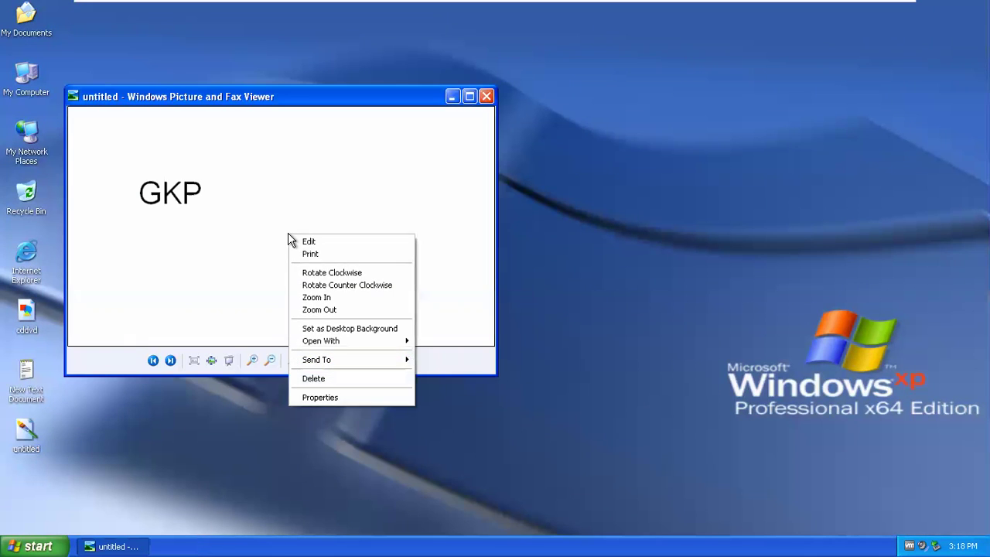
left_click(361, 330)
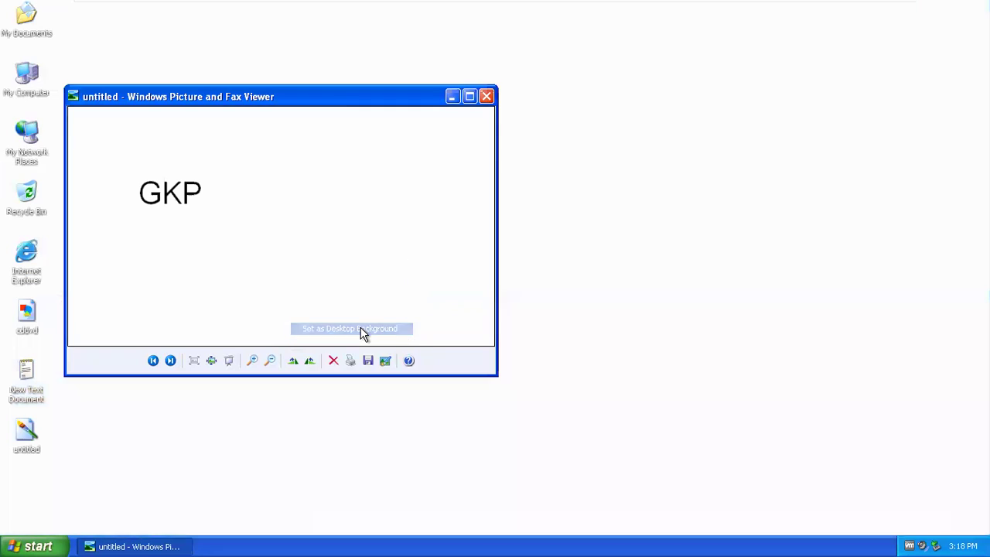
- Close the viewer, clear the desktop selection and open the Start menu
left_click(485, 99)
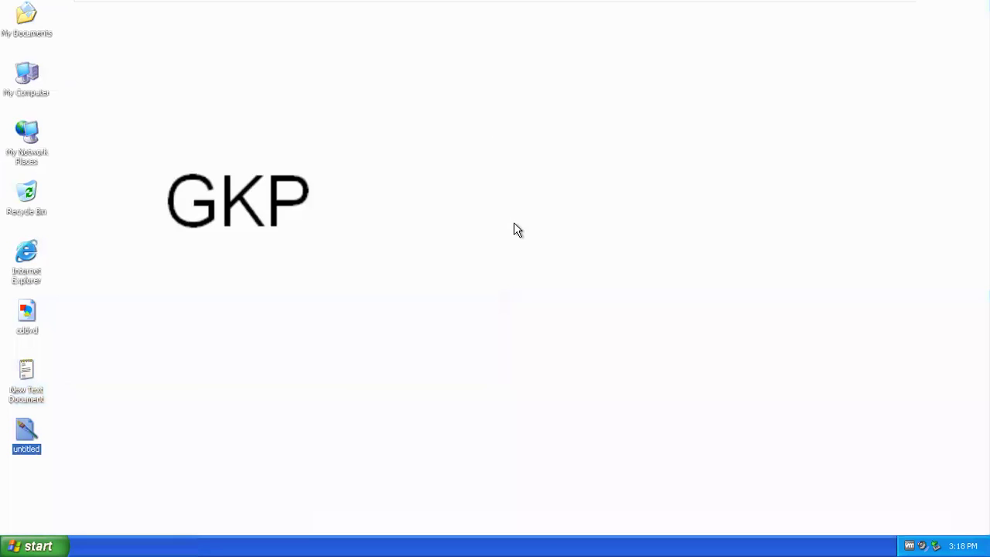
left_click(203, 373)
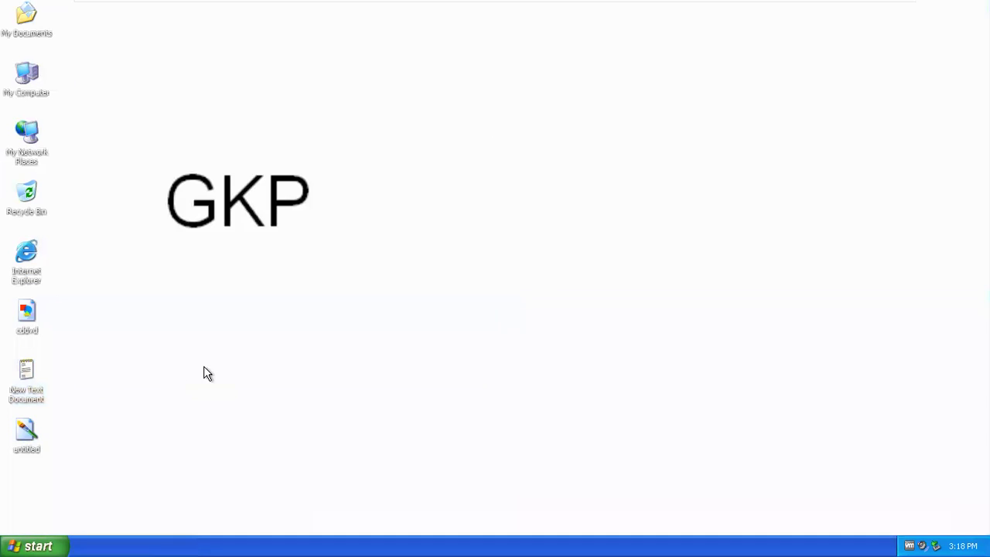
left_click(54, 537)
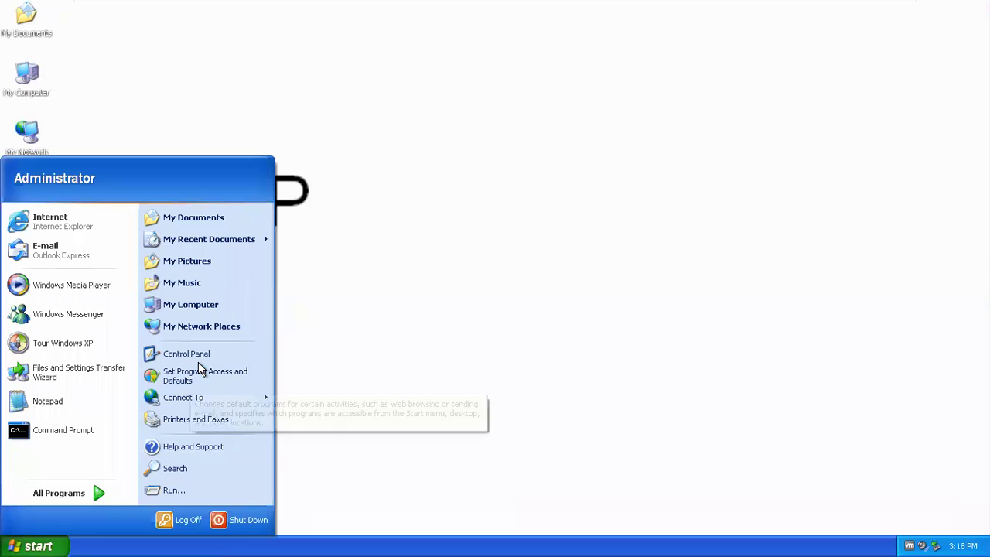
- Open Control Panel from the Start menu, maximize it, and launch Add or Remove Programs
left_click(203, 356)
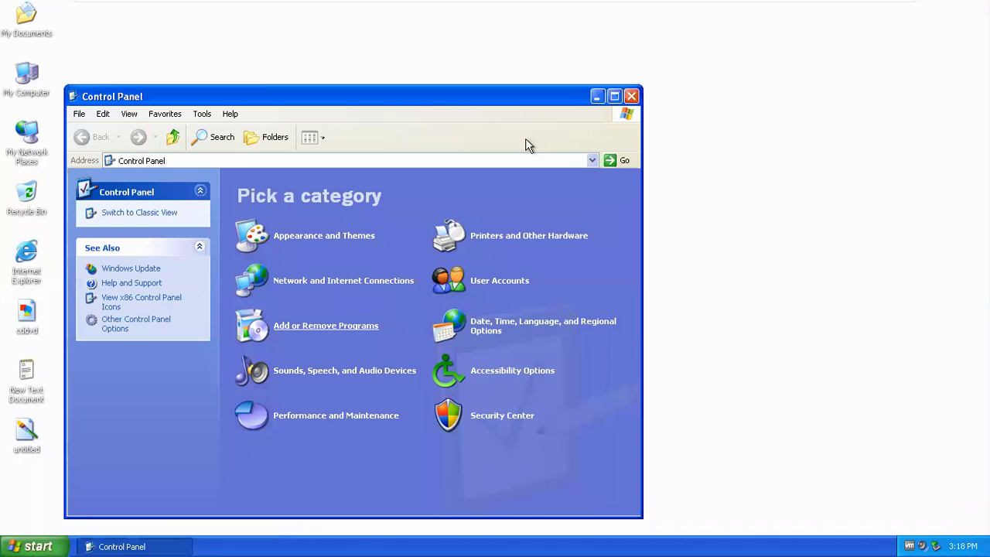
left_click(615, 97)
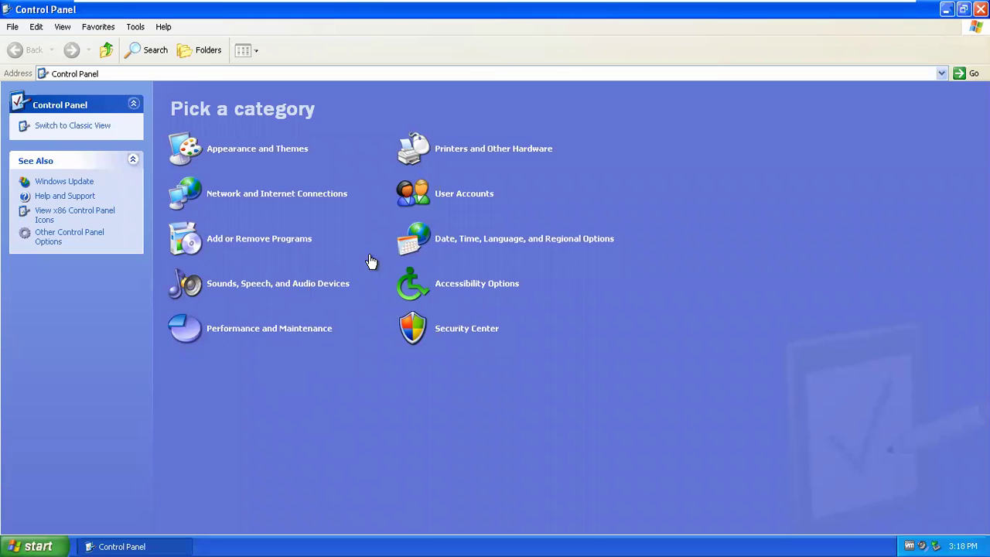
left_click(302, 242)
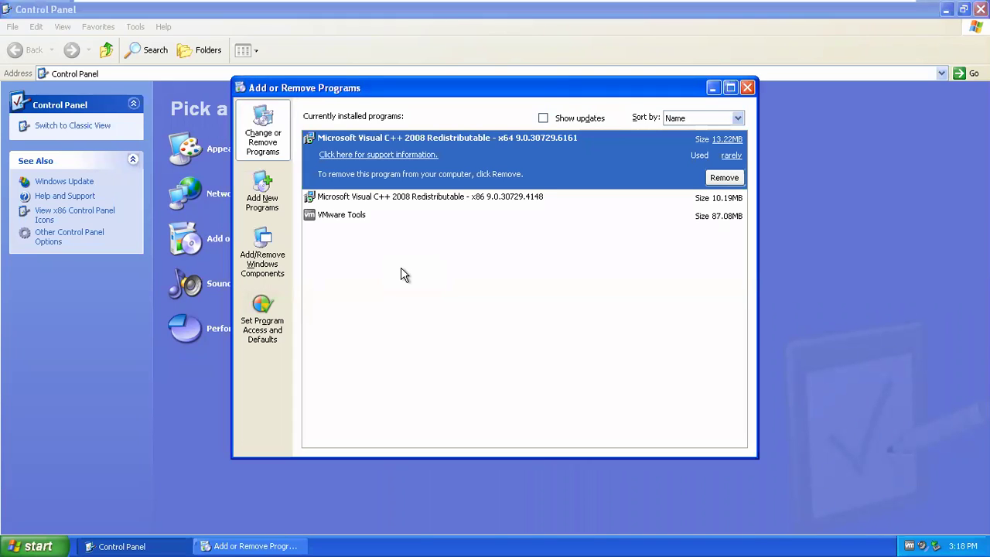
- Launch Add/Remove Windows Components and move the setup dialogs aside
left_click(263, 262)
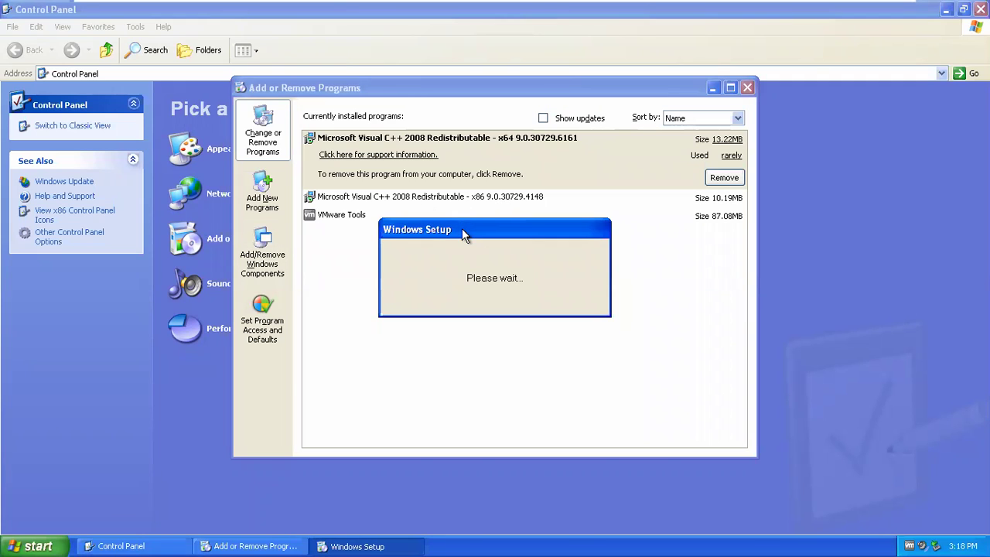
left_click(724, 177)
left_click_drag(494, 232, 548, 137)
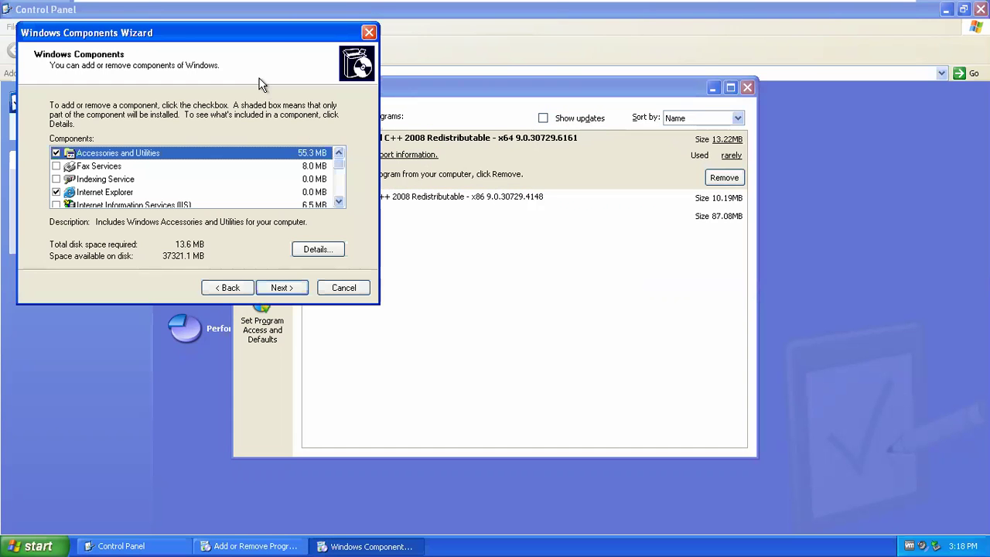
left_click_drag(305, 41, 501, 34)
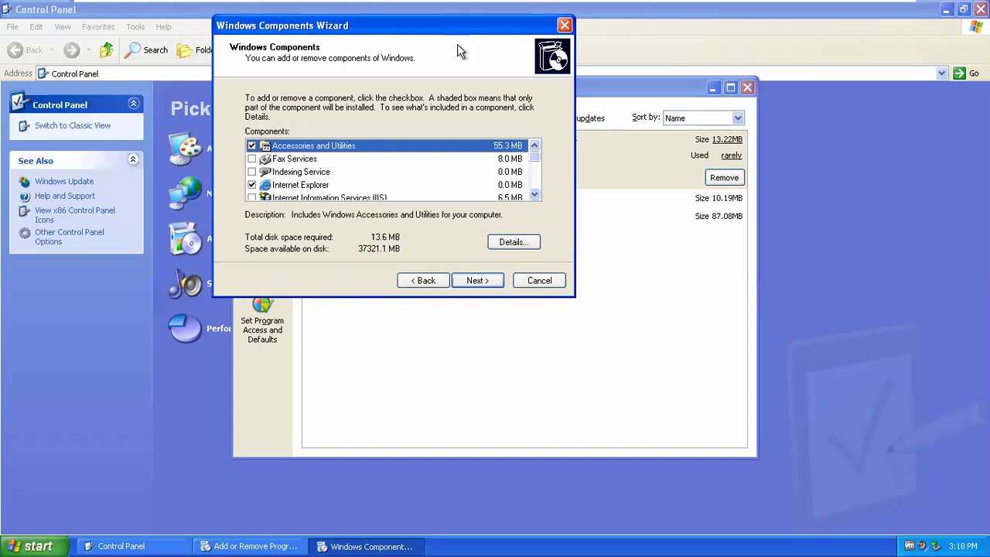
- Check Networking Services in the components list and run the wizard through to Finish
left_click(535, 196)
left_click(535, 196)
scroll(535, 196, "down", 3)
left_click(534, 147)
left_click(534, 146)
left_click(534, 146)
left_click(533, 146)
left_click(533, 146)
left_click(534, 146)
left_click(534, 146)
left_click(534, 146)
left_click(533, 146)
left_click(533, 146)
left_click(534, 146)
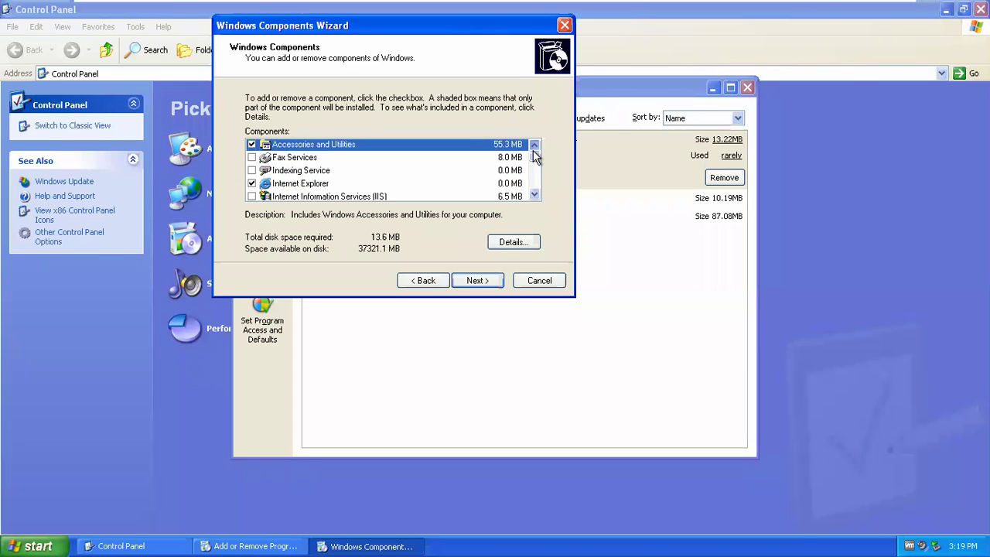
left_click(533, 195)
left_click(534, 195)
left_click(533, 195)
left_click(533, 195)
left_click(534, 195)
left_click(534, 194)
left_click(533, 195)
left_click(534, 195)
scroll(477, 155, "down", 1)
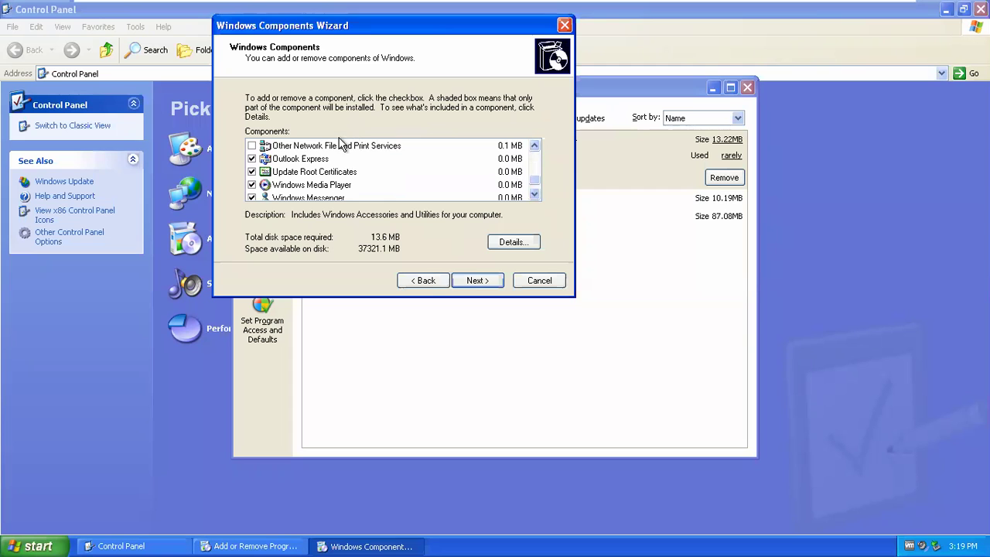
left_click(534, 146)
left_click(534, 146)
left_click(303, 160)
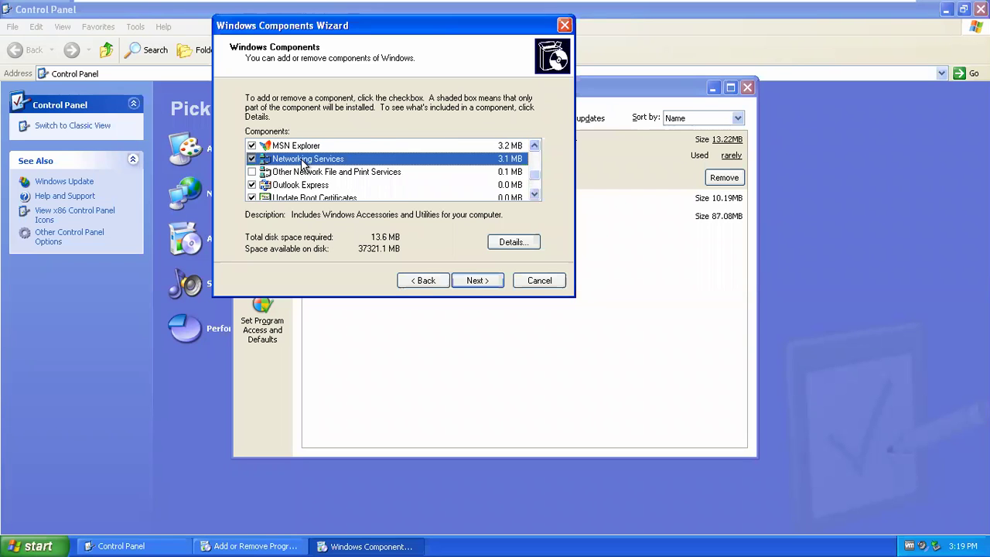
left_click(492, 285)
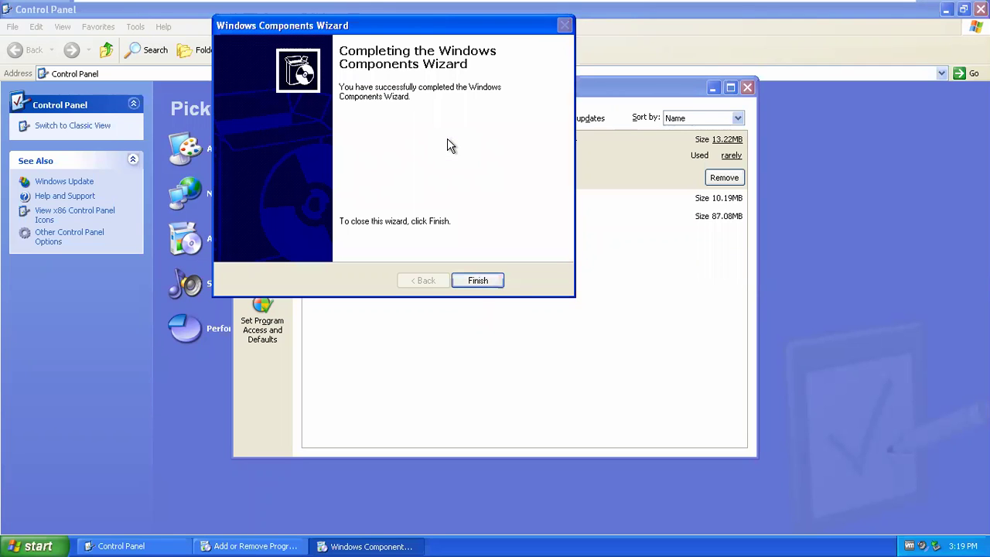
left_click(471, 285)
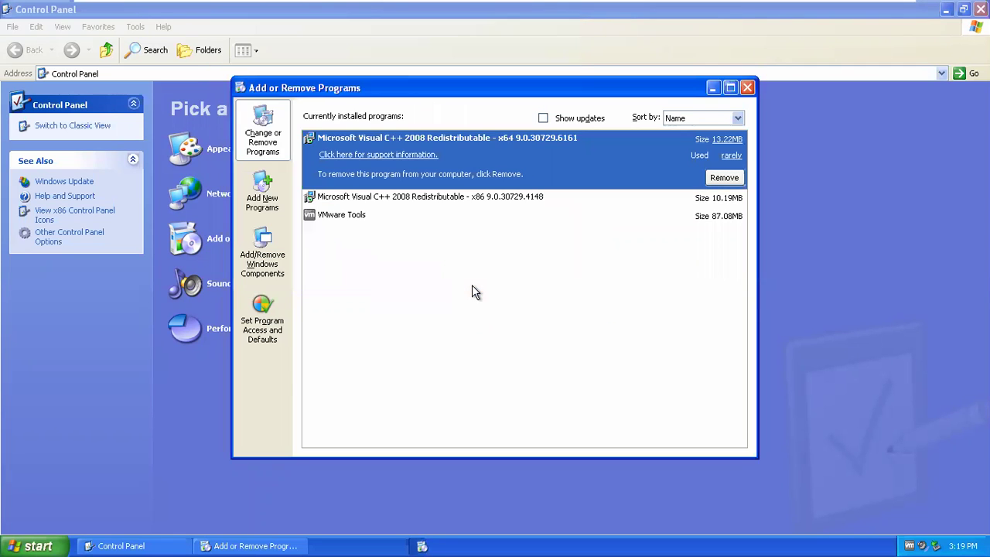
- Reopen the Windows Components Wizard and read the Internet Information Services (IIS) description
left_click(267, 252)
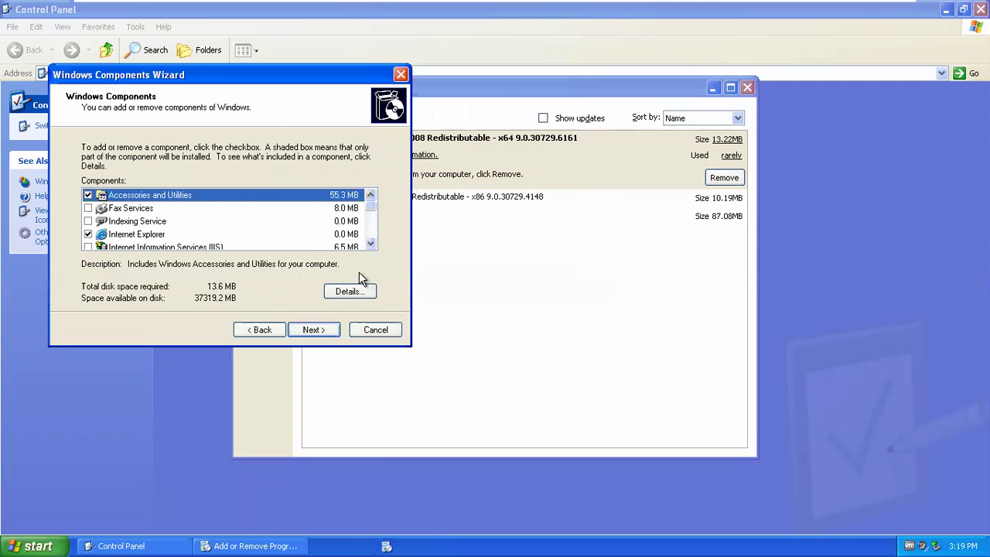
scroll(365, 239, "down", 1)
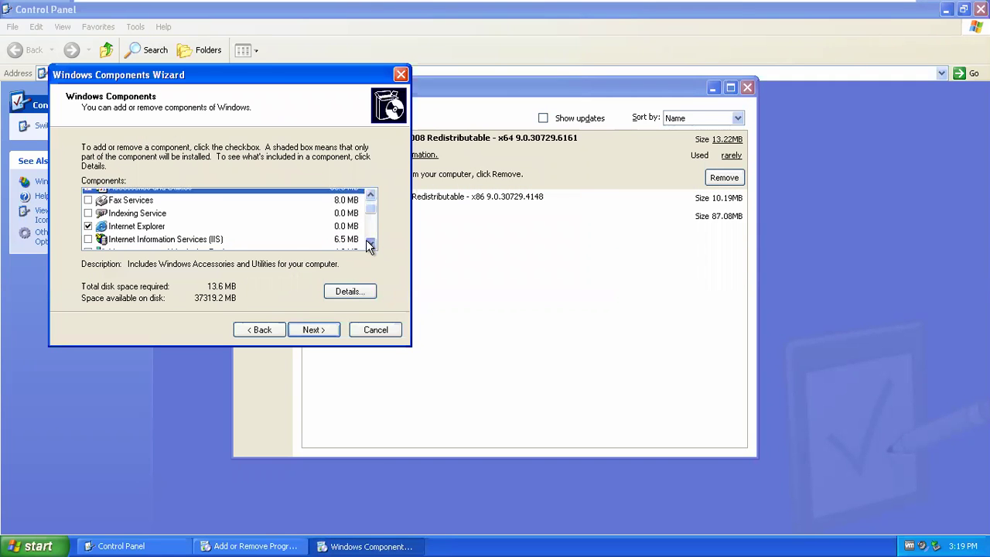
left_click(370, 244)
left_click(370, 244)
left_click(369, 244)
left_click(370, 244)
left_click(370, 244)
left_click(370, 244)
left_click(370, 244)
left_click(369, 244)
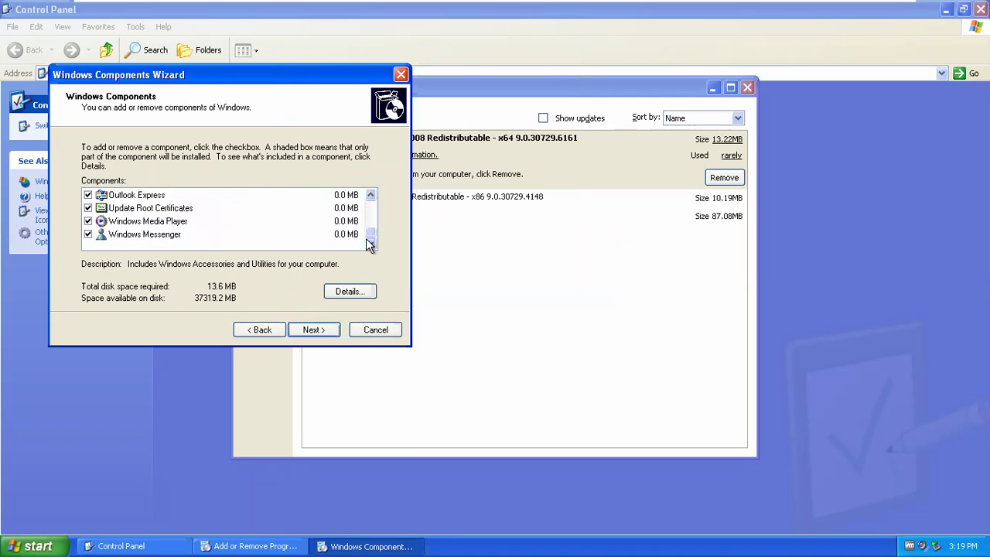
left_click(371, 196)
left_click(370, 195)
left_click(370, 195)
left_click(370, 196)
left_click(371, 196)
left_click(370, 196)
left_click(371, 195)
left_click(371, 195)
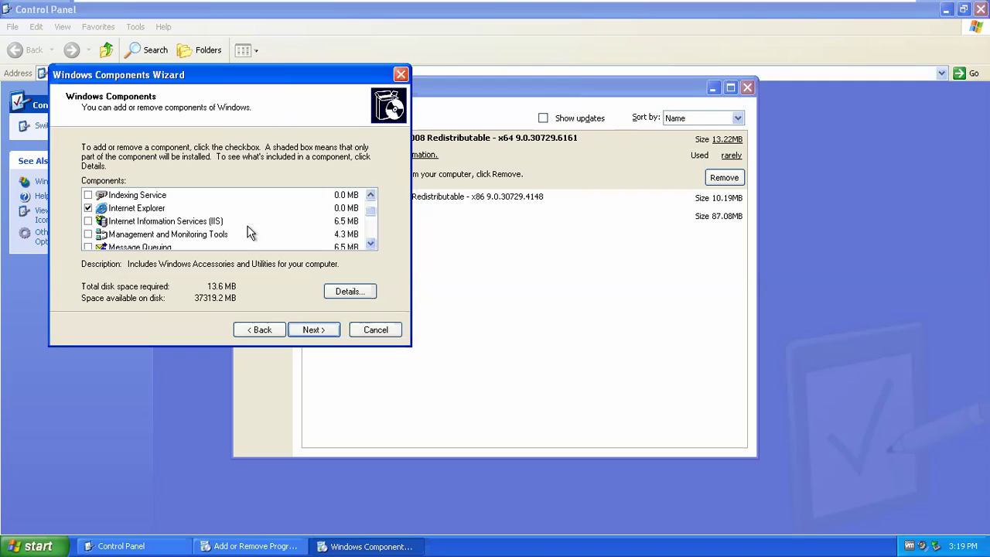
left_click(206, 221)
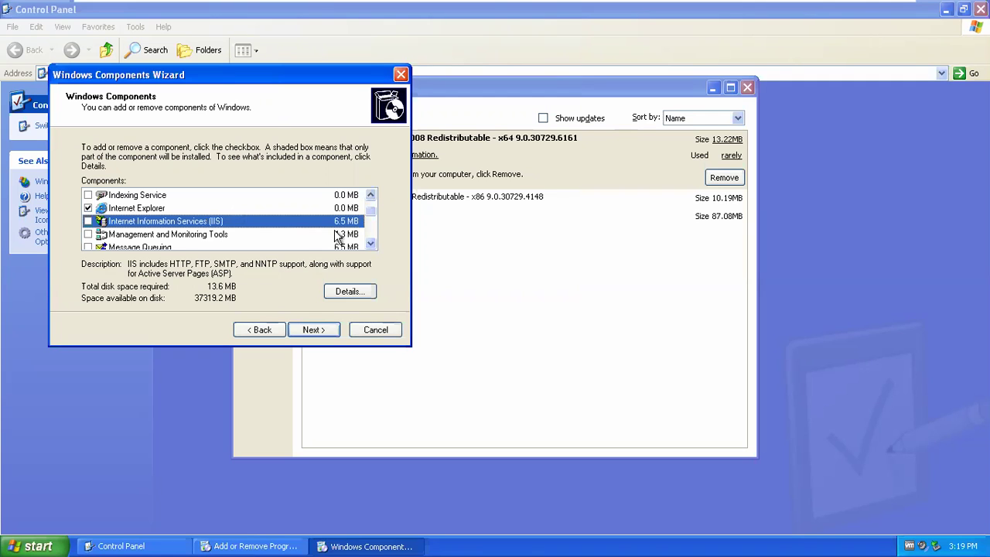
- View and close the Accessories and Utilities subcomponents
left_click(371, 195)
left_click(371, 195)
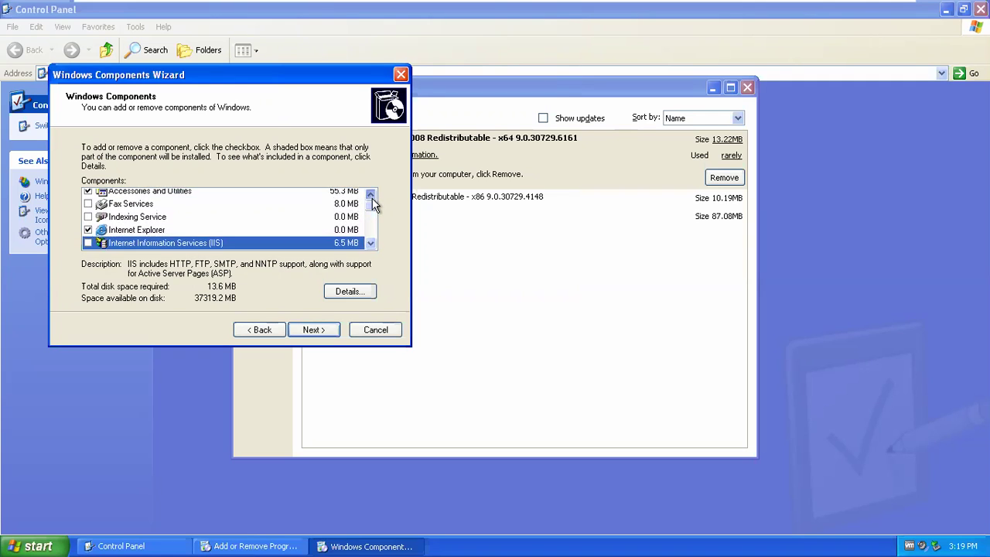
left_click(228, 192)
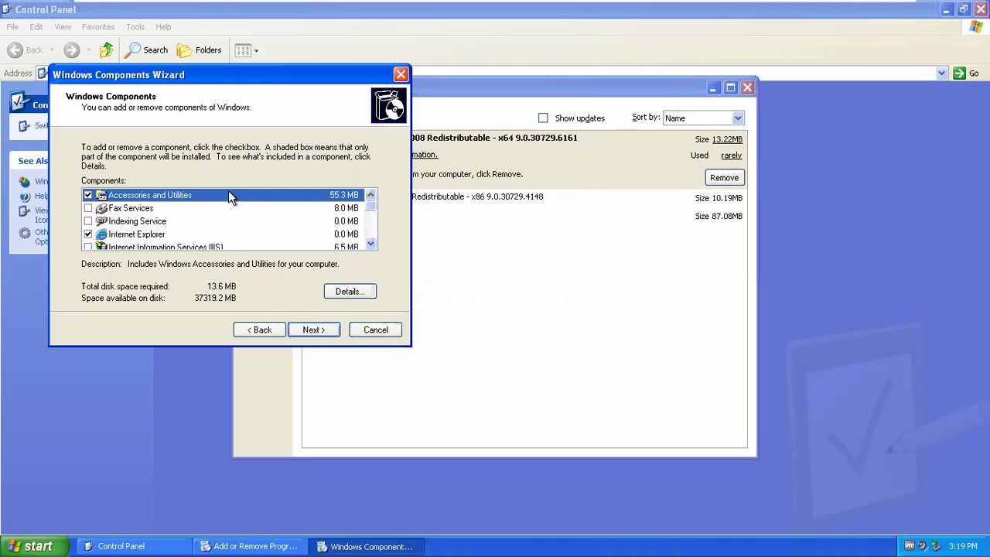
left_click(348, 291)
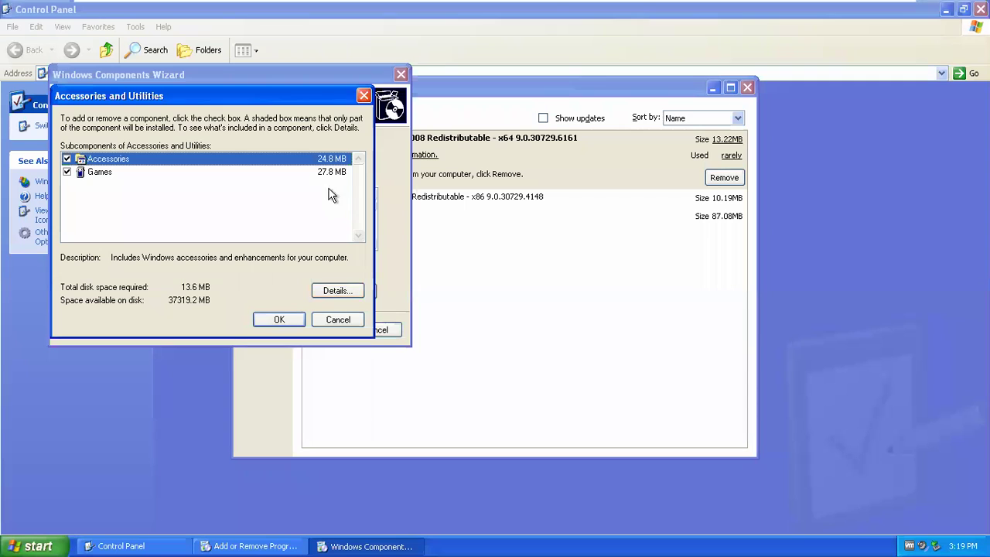
left_click(364, 96)
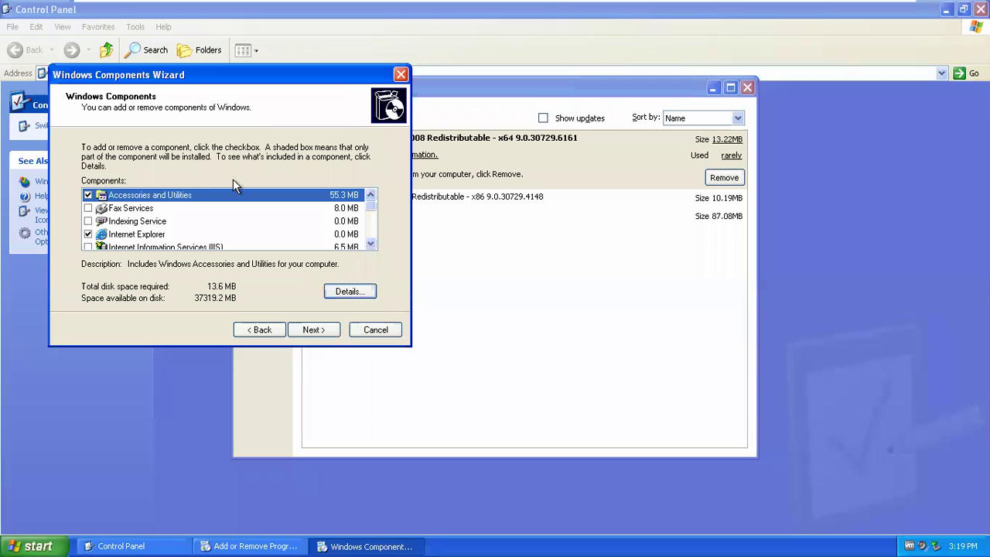
- Read the descriptions of Indexing Service, Fax Services and Management and Monitoring Tools
left_click(159, 222)
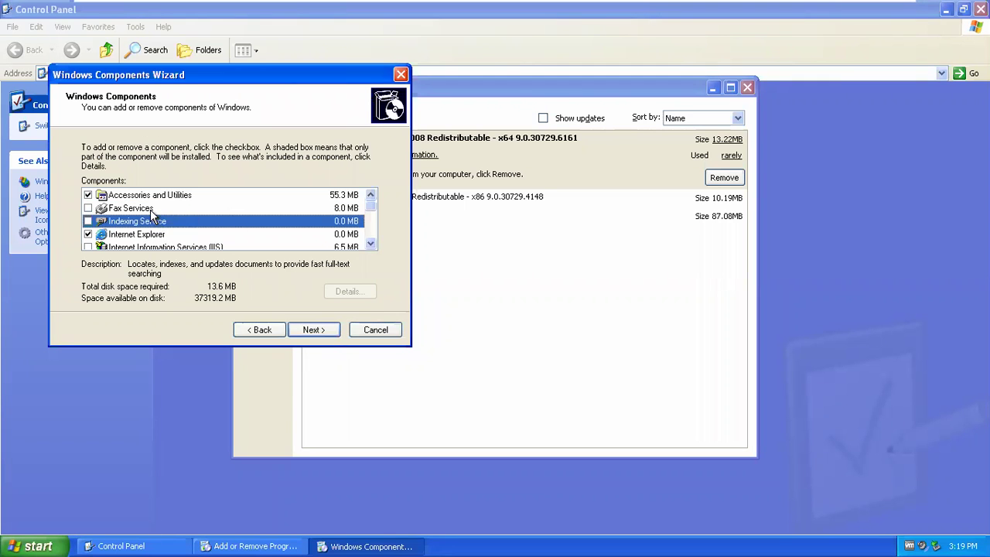
left_click(150, 207)
scroll(168, 247, "down", 1)
left_click(323, 234)
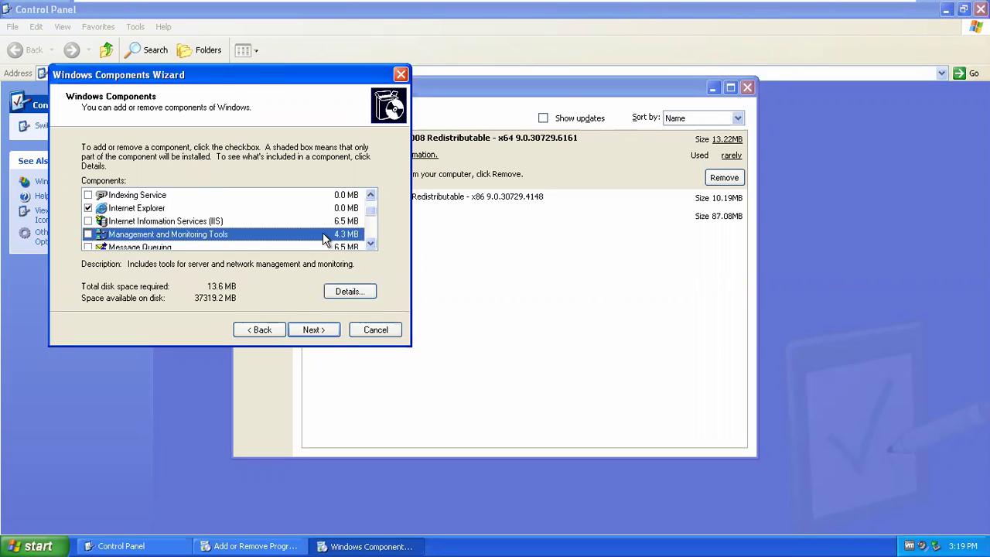
- View and close the Networking Services subcomponents
left_click(369, 245)
left_click(369, 245)
left_click(369, 244)
left_click(368, 245)
left_click(369, 245)
scroll(232, 205, "down", 1)
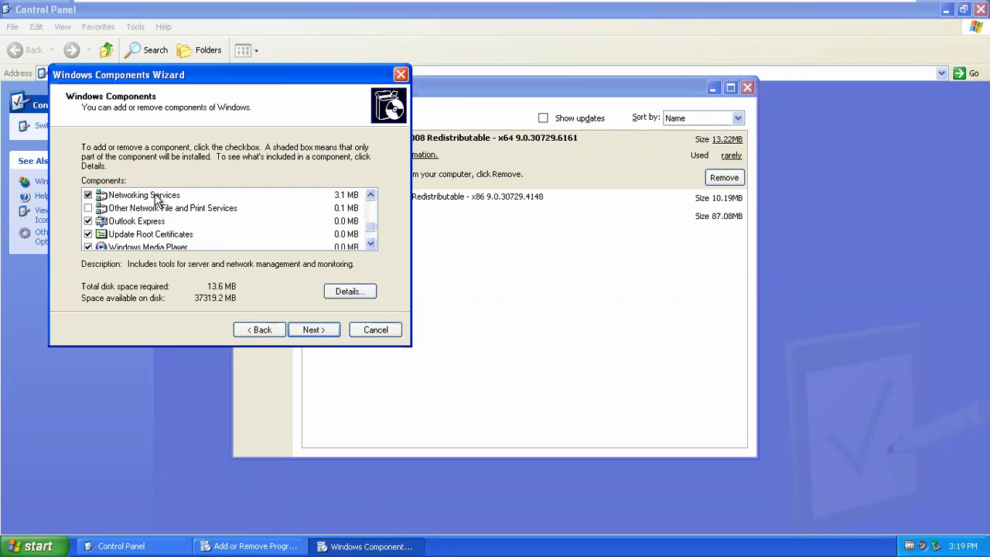
left_click(158, 195)
left_click(344, 290)
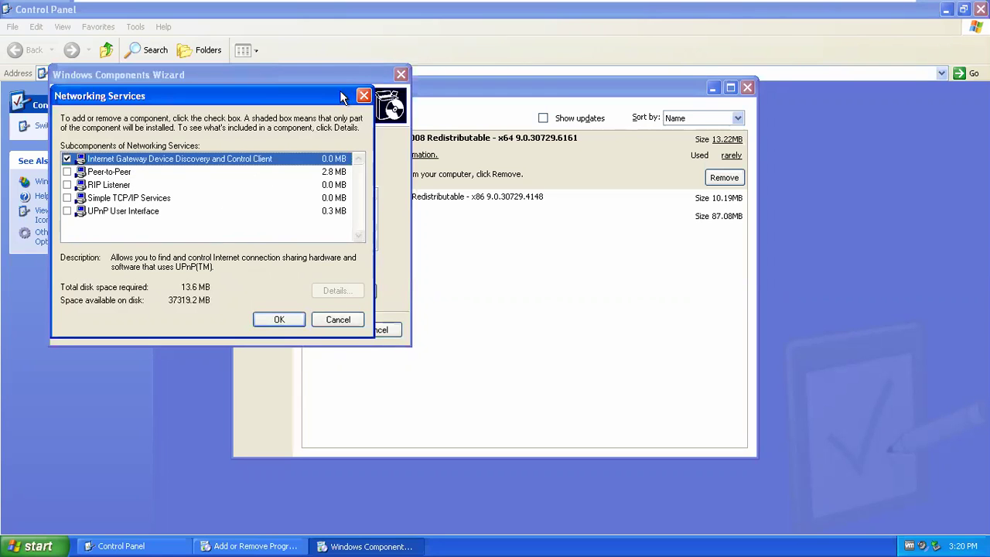
left_click(364, 95)
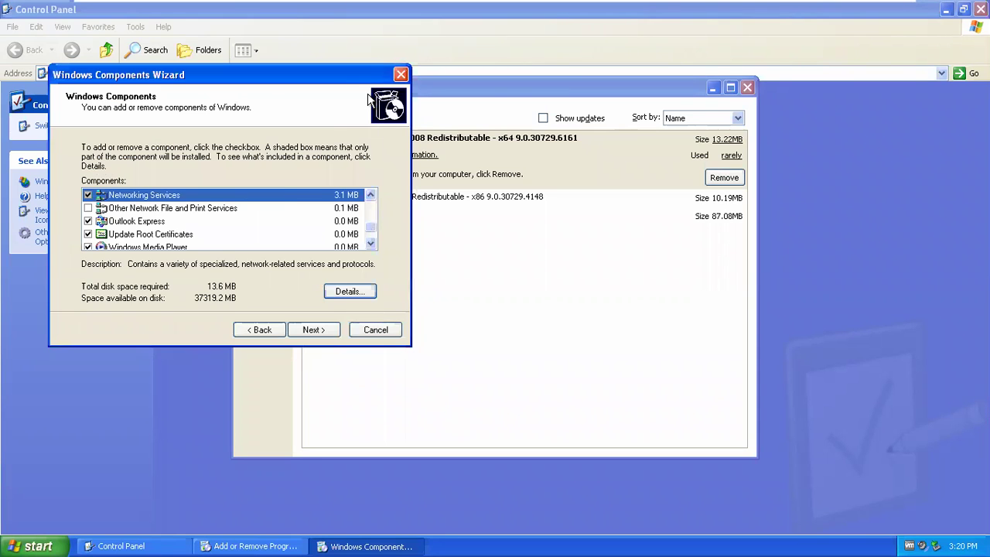
- View and close the Other Network File and Print Services subcomponents
left_click(204, 207)
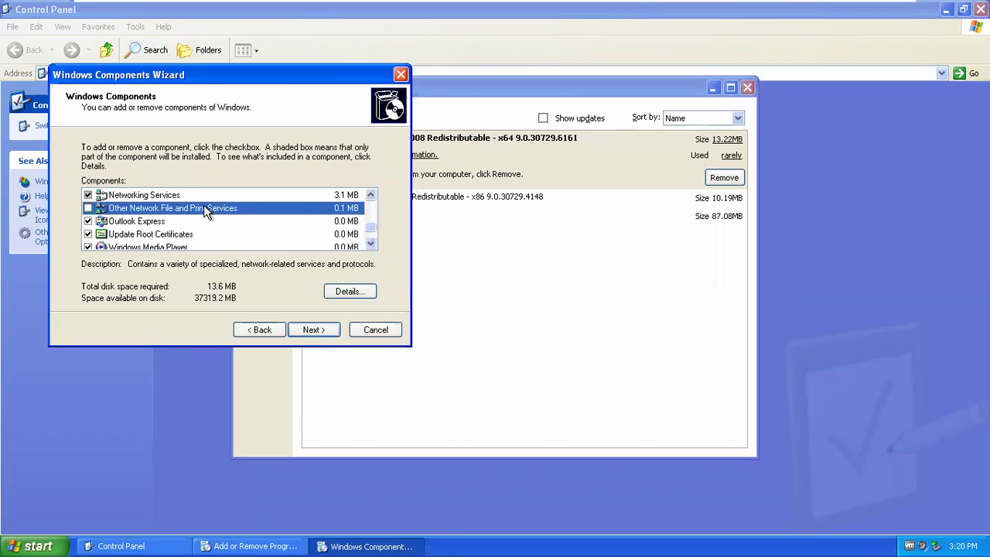
left_click(357, 299)
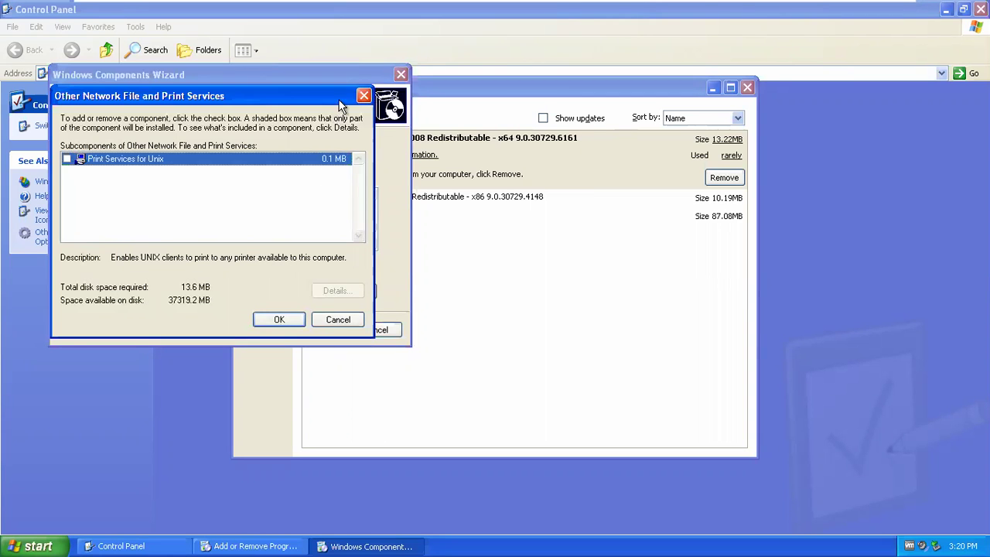
left_click(363, 96)
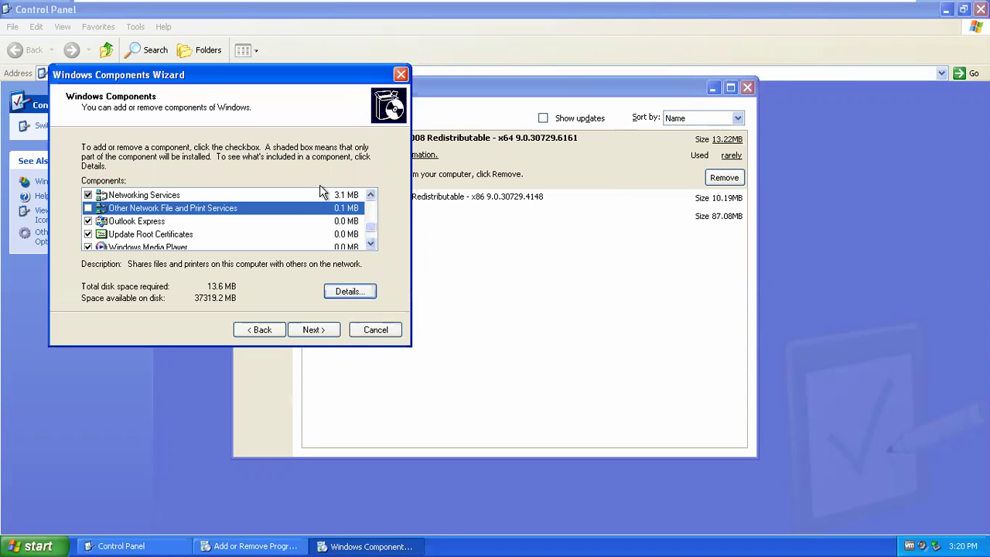
- Review the subcomponents of Management and Monitoring Tools and of IIS
left_click(370, 244)
left_click(370, 244)
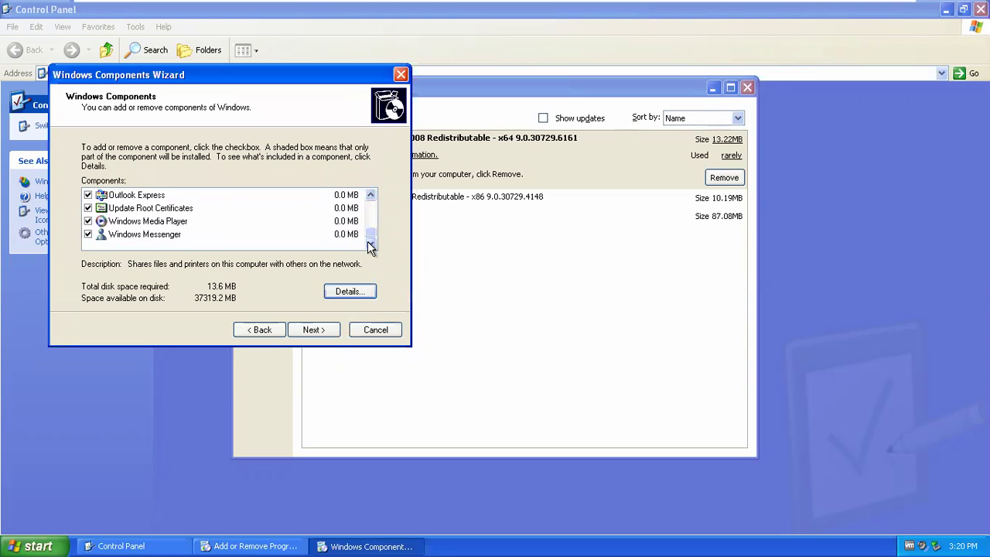
left_click(370, 195)
left_click(370, 195)
left_click(371, 195)
left_click(371, 195)
left_click(371, 195)
left_click(370, 195)
left_click(371, 195)
left_click(167, 235)
left_click(333, 291)
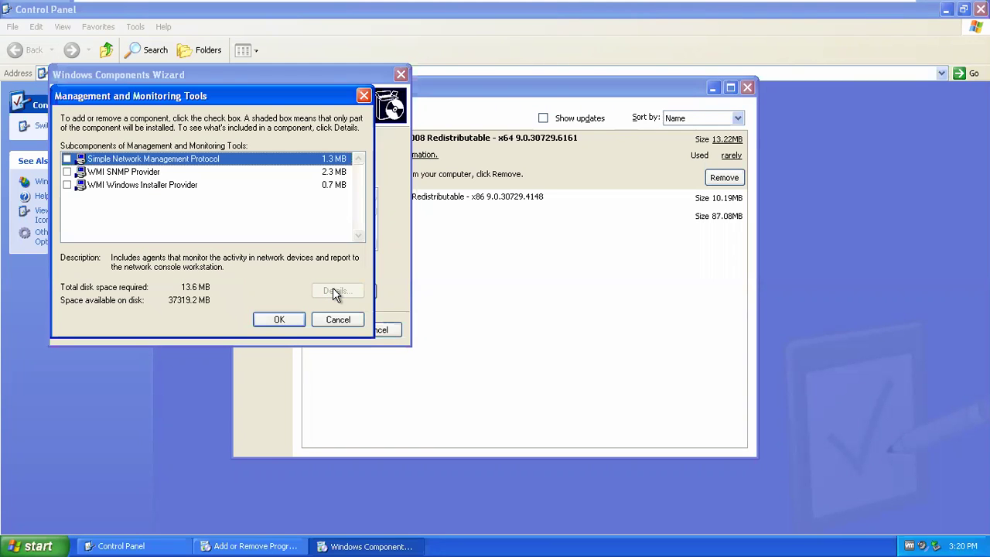
left_click(363, 96)
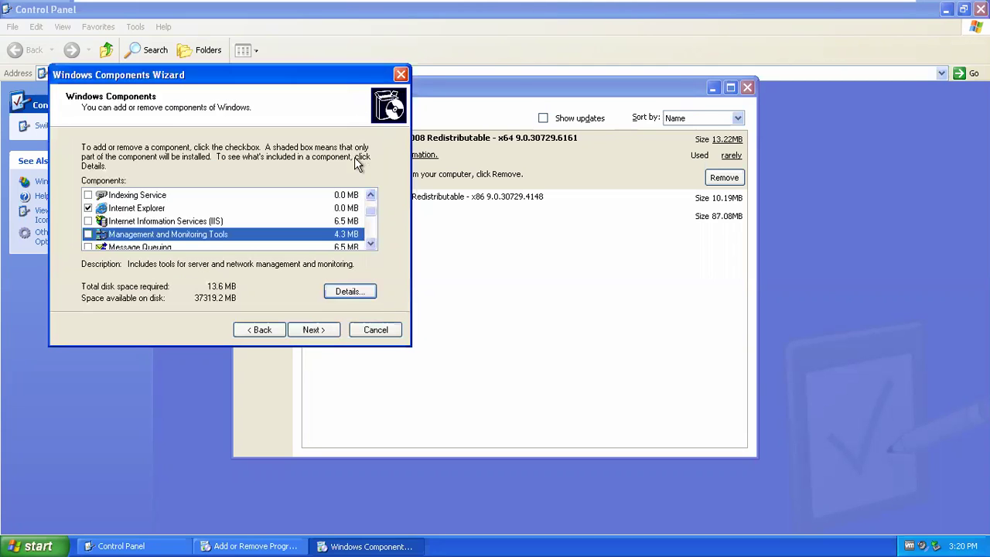
left_click(240, 220)
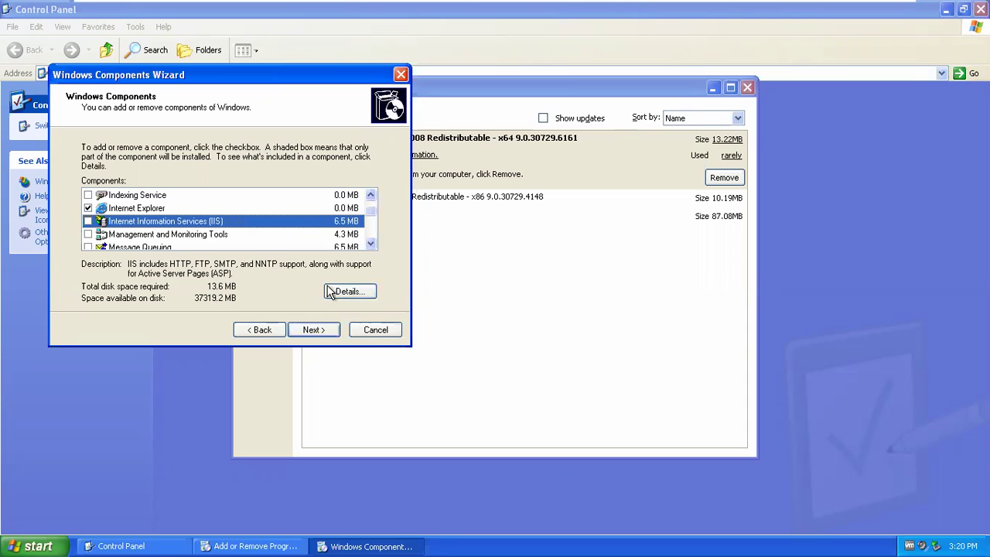
left_click(334, 291)
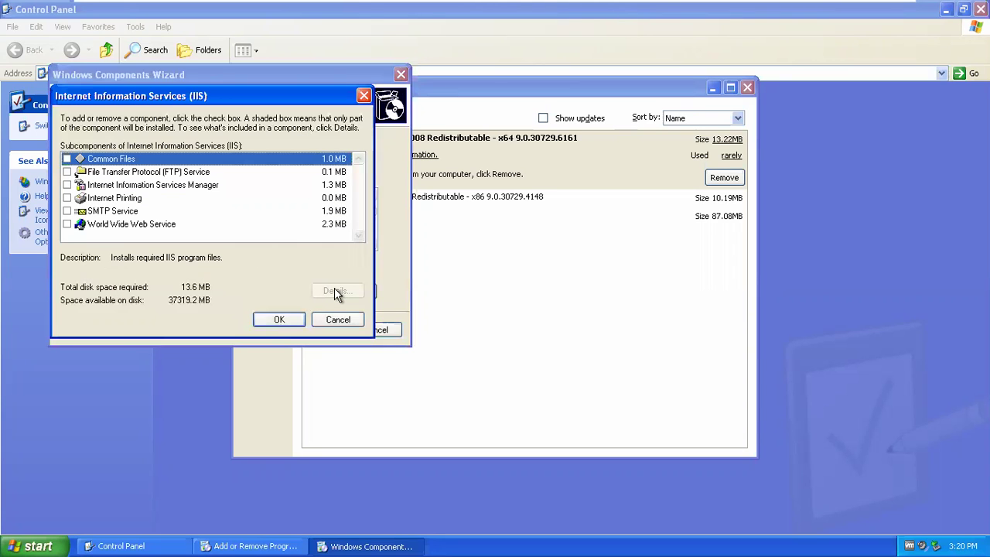
left_click(363, 96)
- Check Accessories and Utilities details, then cancel the wizard and close Add or Remove Programs
left_click(371, 195)
left_click(371, 196)
left_click(261, 193)
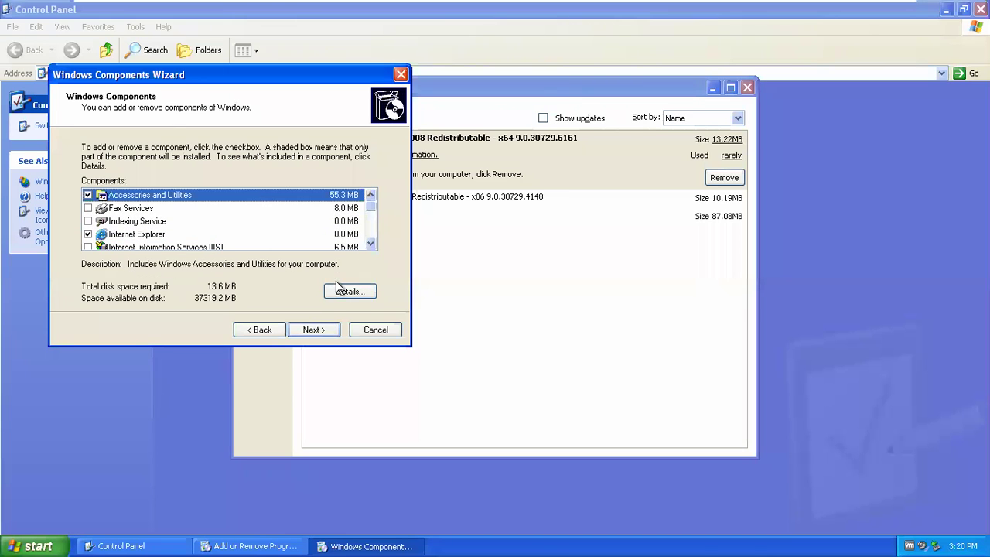
left_click(340, 291)
left_click(363, 96)
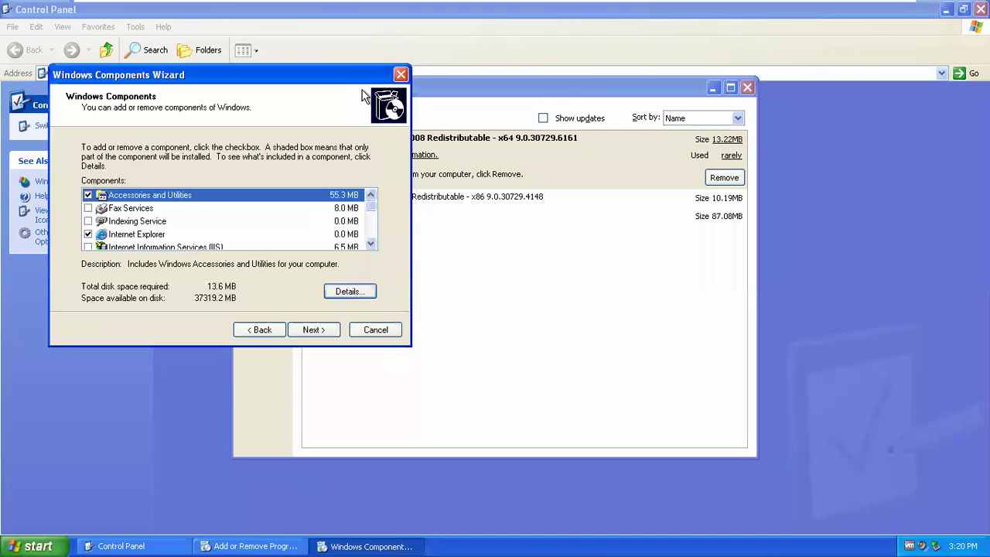
left_click(400, 75)
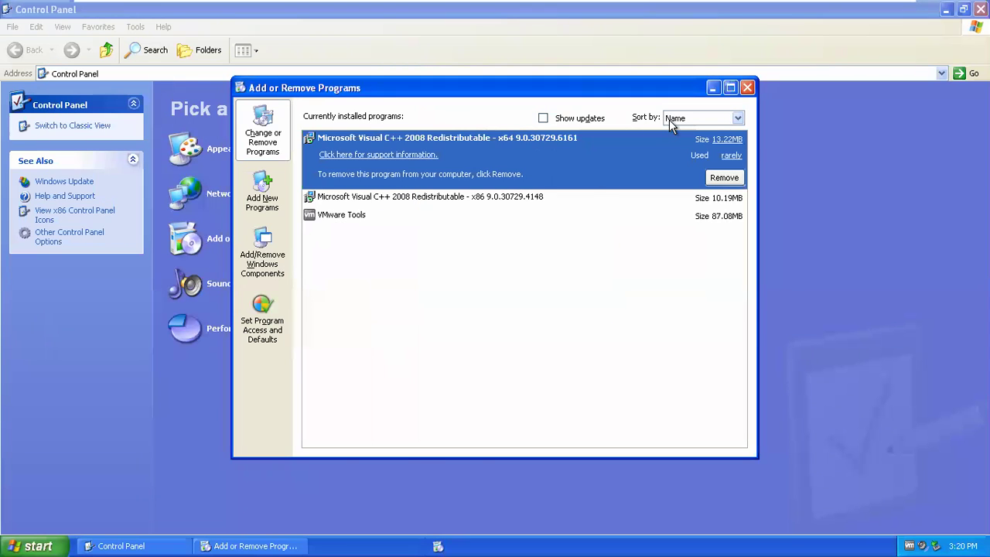
left_click(747, 88)
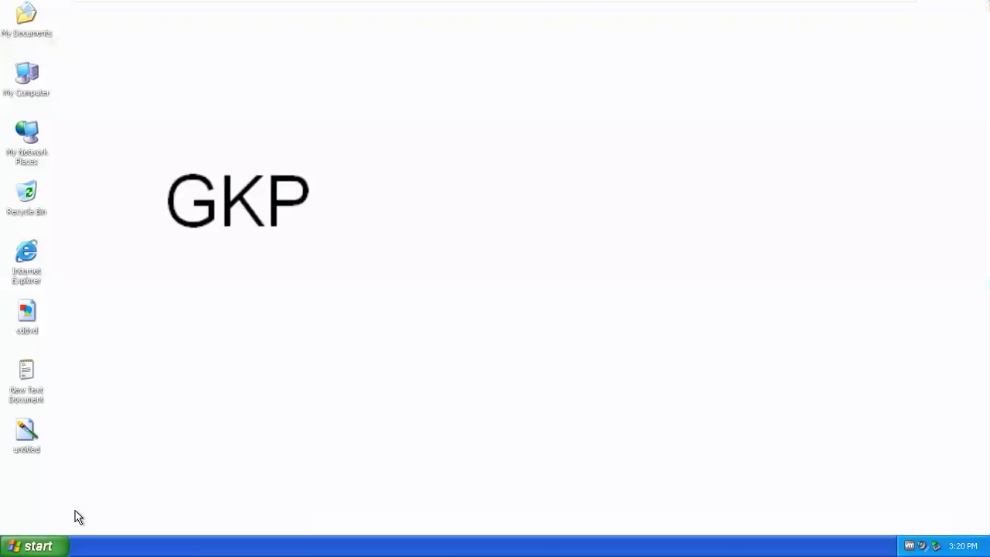
- Open the Services console maximised and select the Telnet service
left_click(31, 546)
left_click(386, 427)
key("super+r")
type("ser")
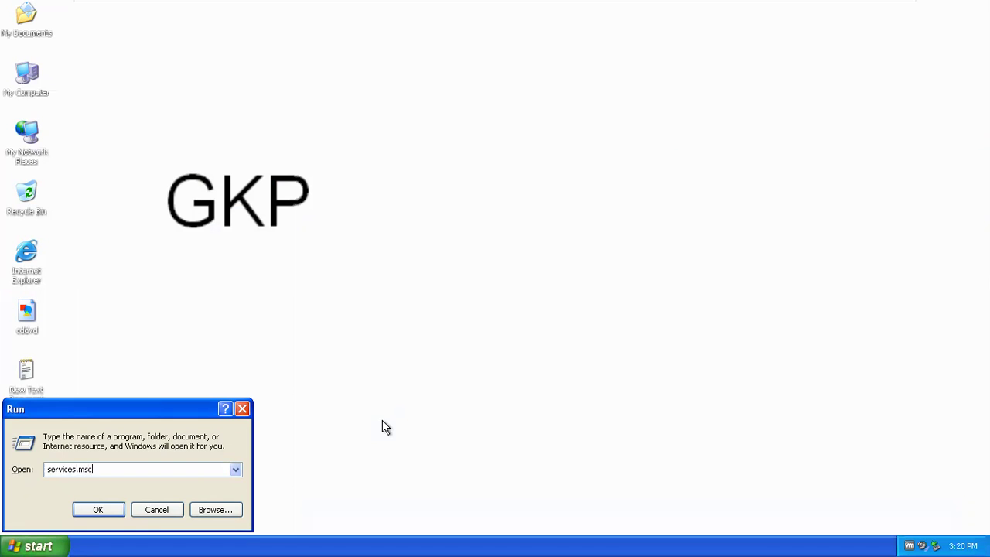
key("Return")
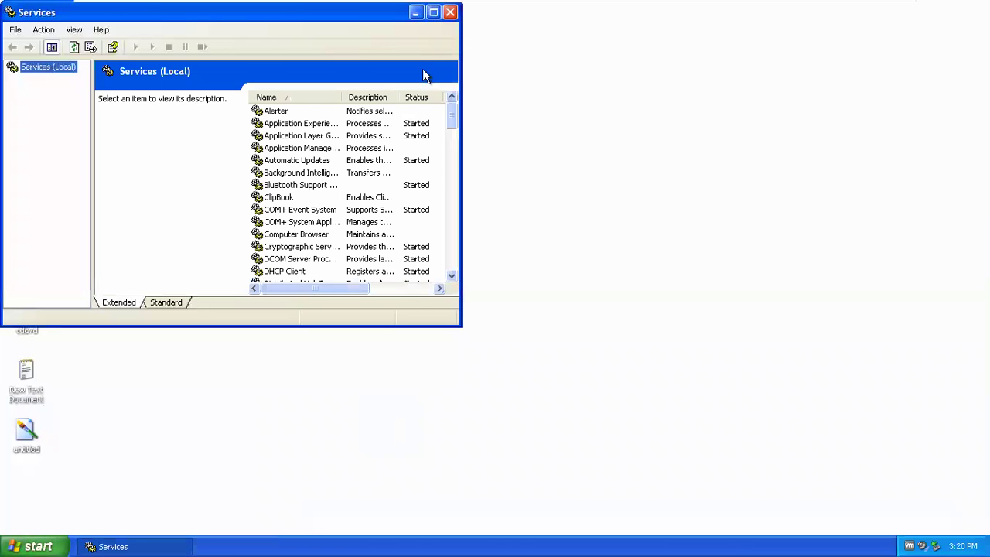
left_click(431, 15)
left_click(339, 160)
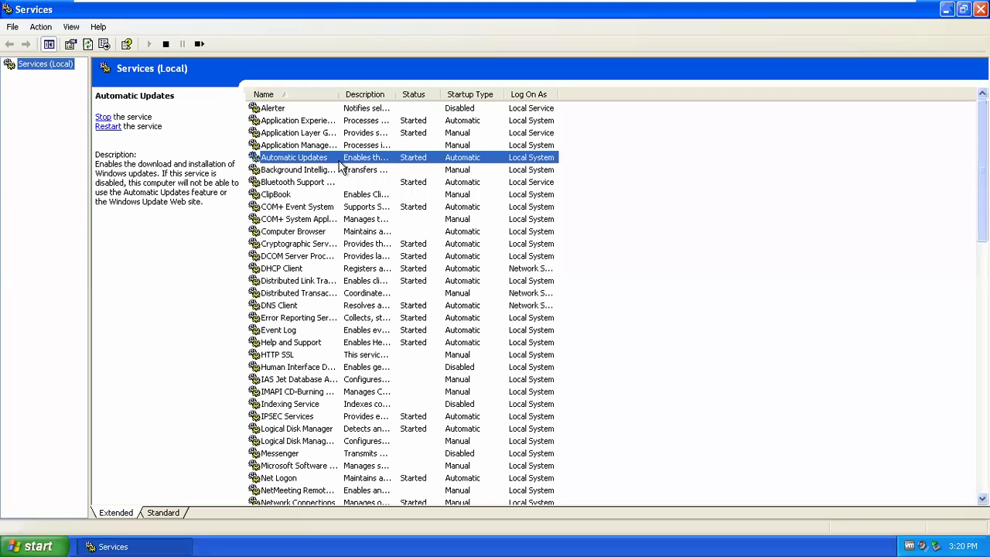
key("t")
key("Down")
key("Down")
key("Down")
key("Down")
key("Down")
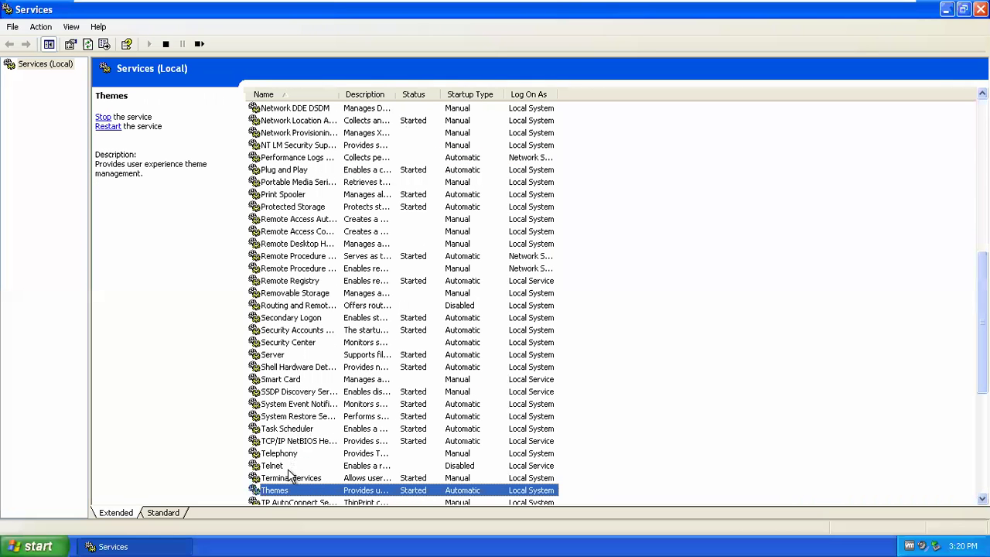
left_click(288, 468)
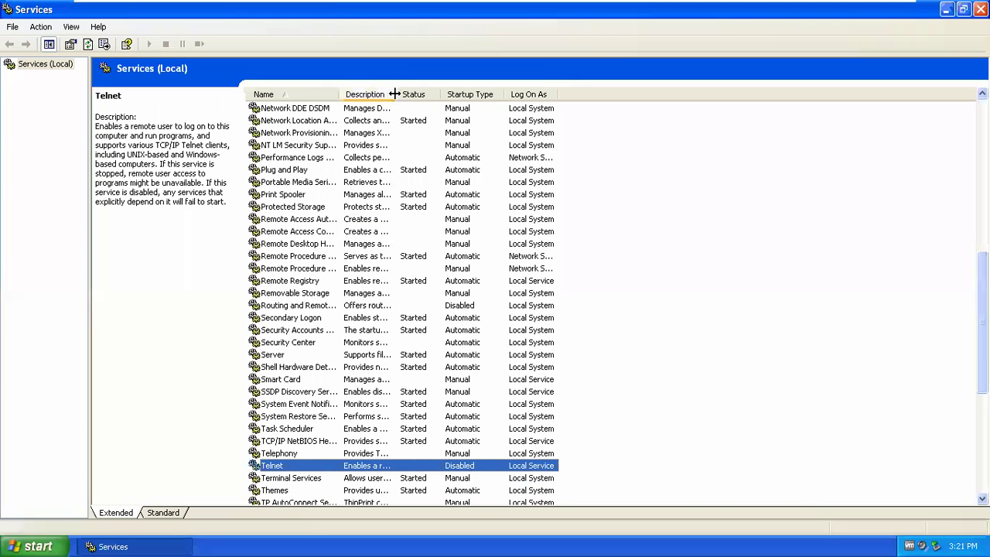
left_click_drag(395, 94, 644, 93)
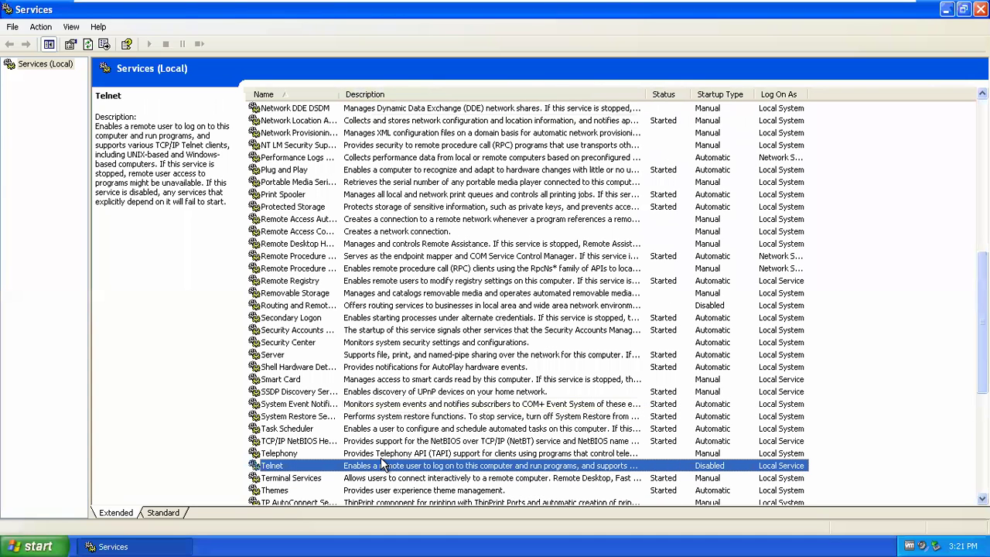
- Set Telnet's startup type to Automatic, apply, and start the service
right_click(369, 467)
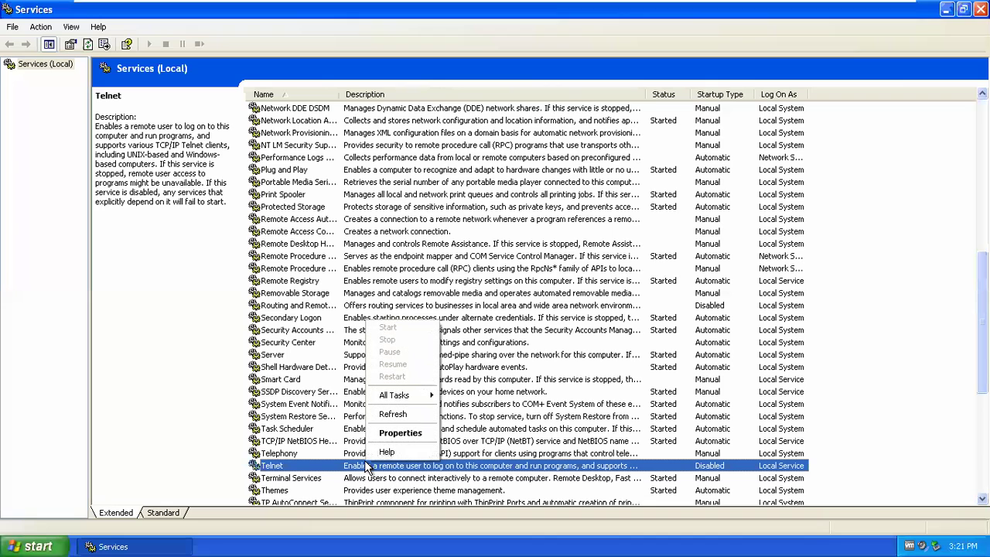
left_click(399, 433)
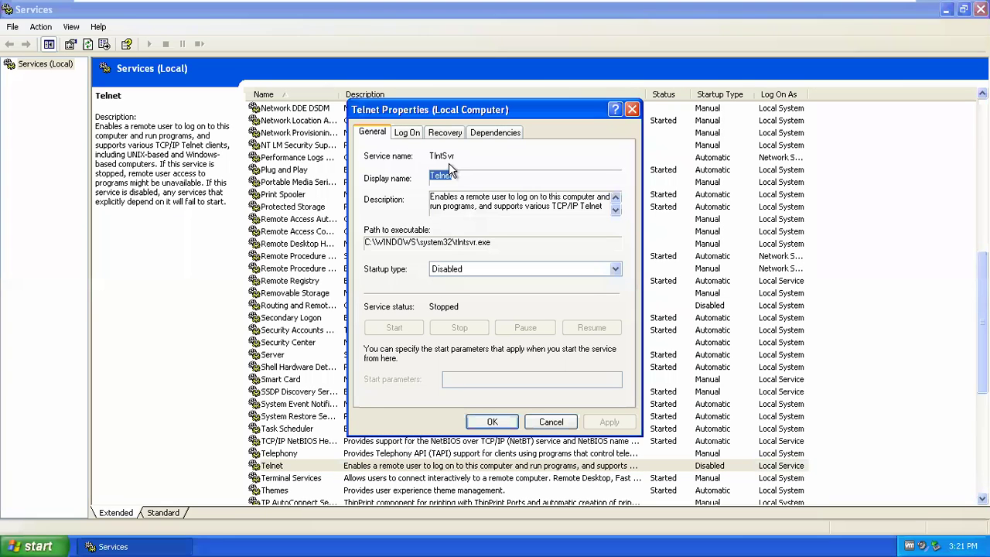
left_click(616, 269)
left_click(533, 284)
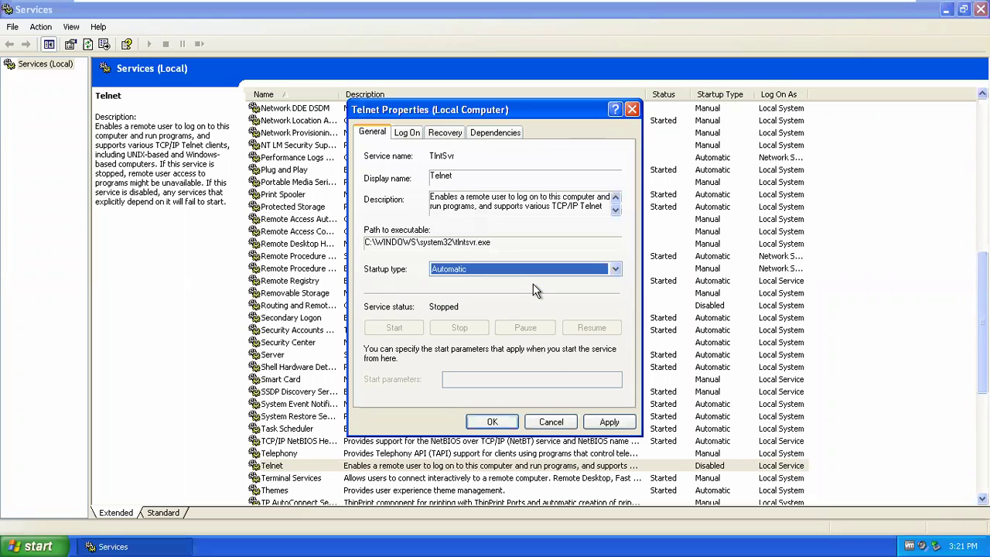
left_click(609, 421)
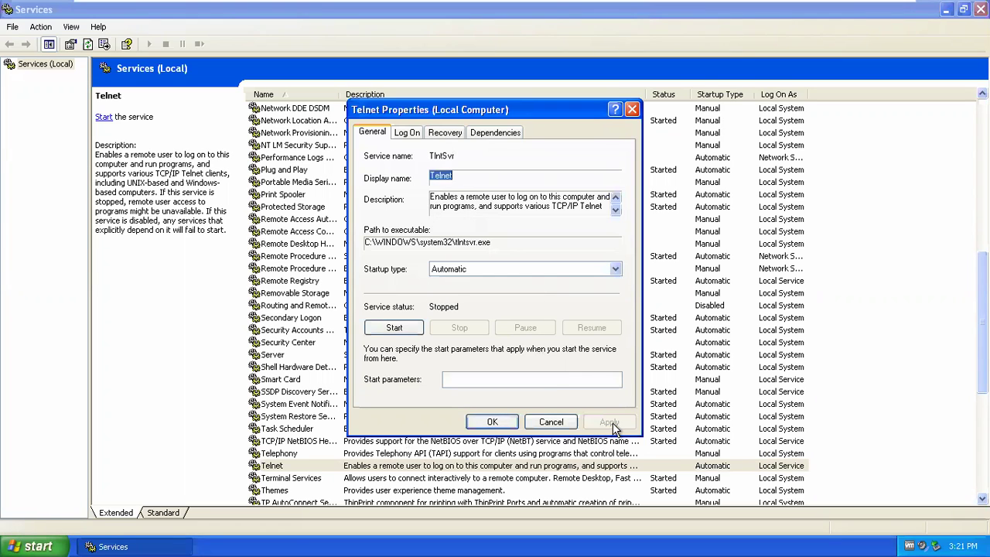
left_click(396, 329)
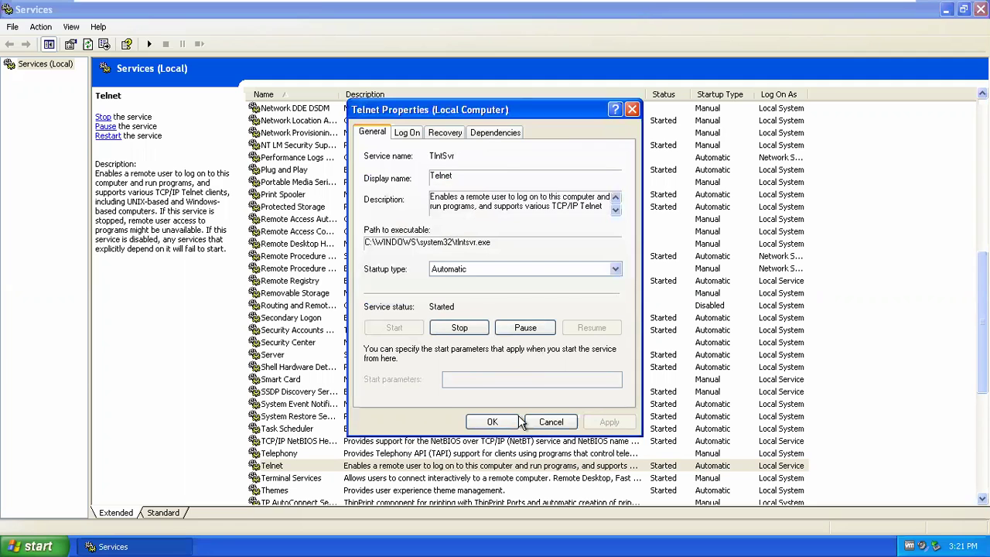
left_click(511, 424)
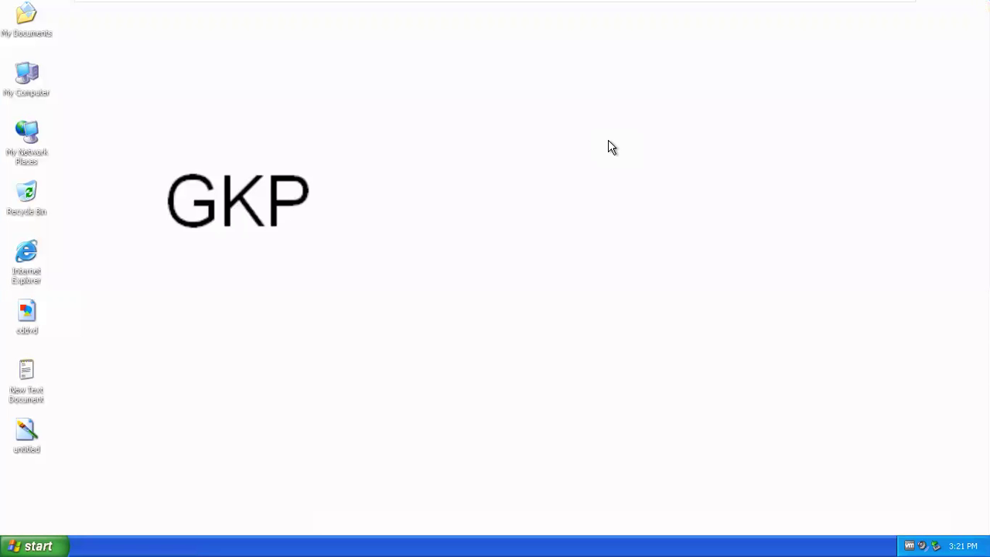
- Run cmd, launch the Microsoft Telnet Client with telnet, then close its window
key("super+r")
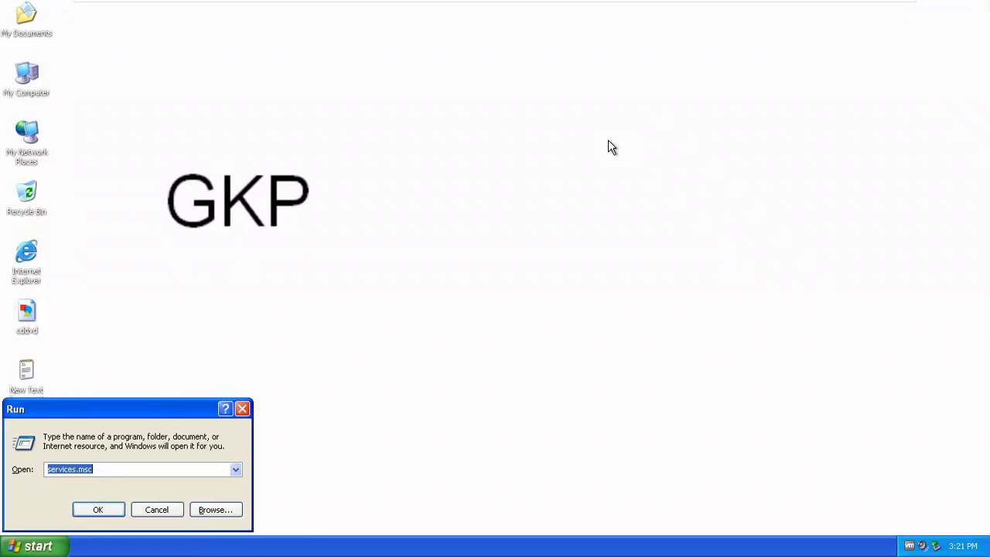
type("cmd")
key("Return")
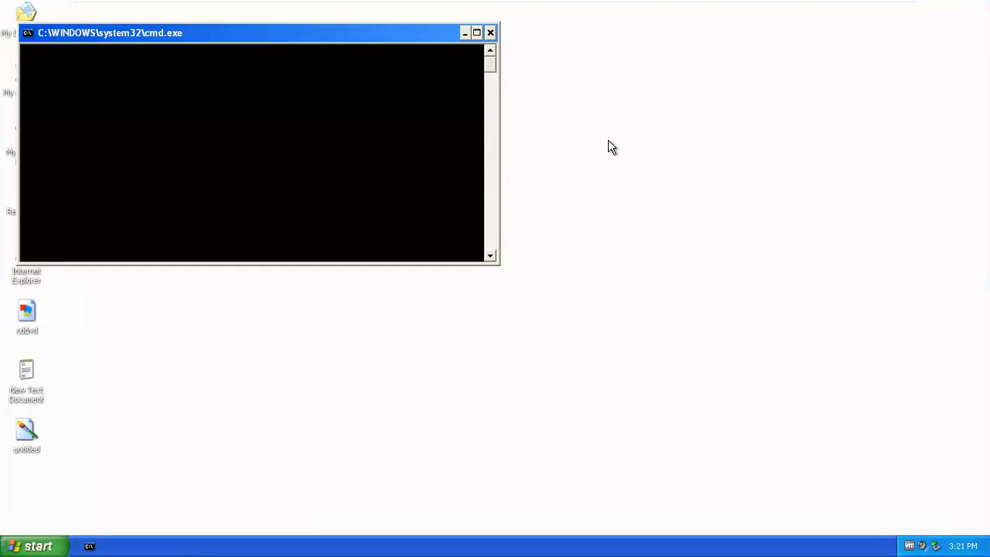
type("telnet")
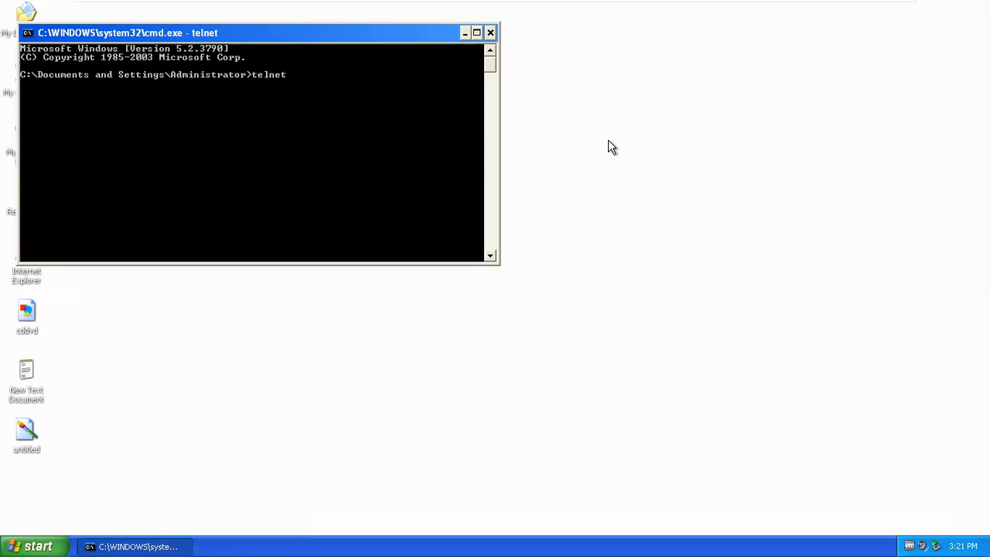
left_click_drag(432, 33, 576, 68)
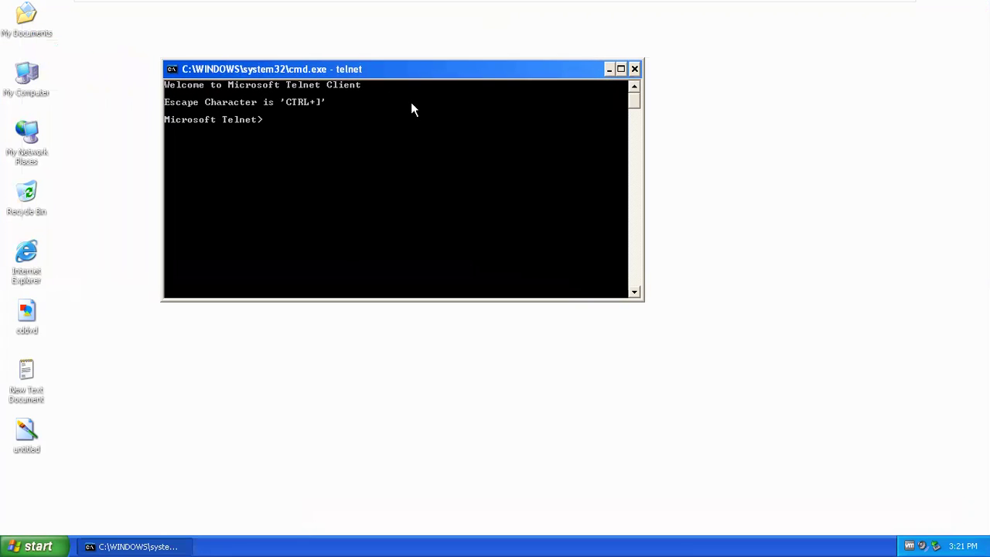
left_click(634, 69)
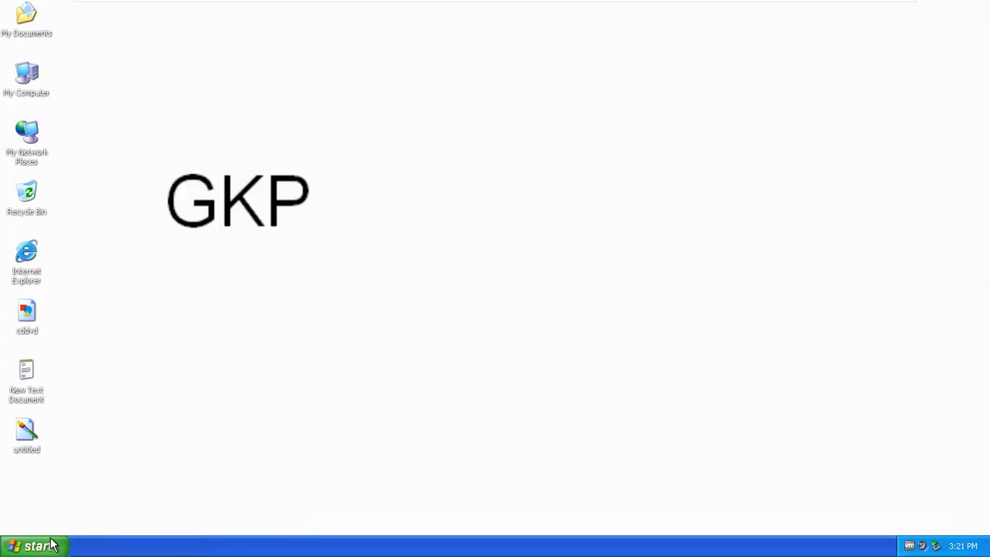
- Open Control Panel's Add/Remove Windows Components and scroll through the components list
left_click(34, 546)
left_click(203, 356)
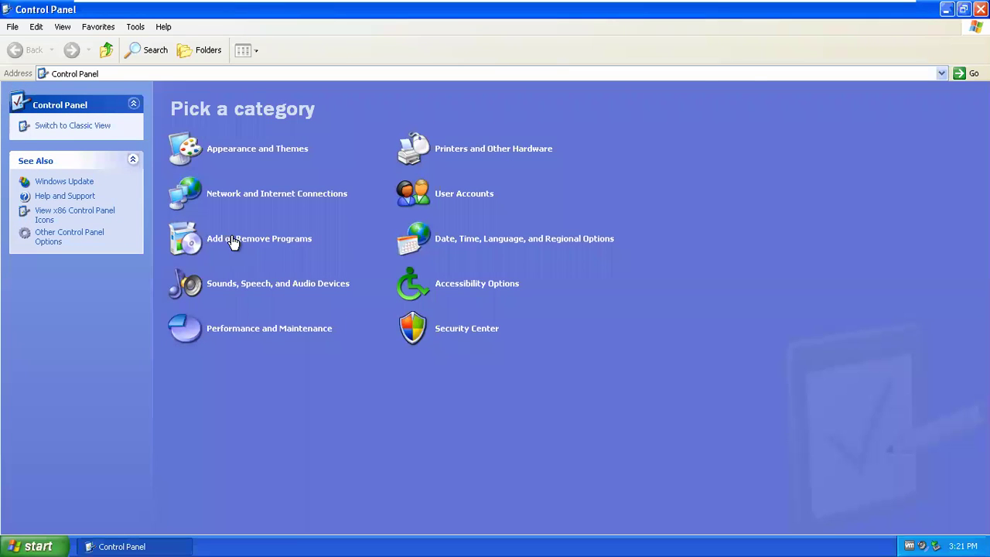
left_click(299, 247)
left_click(262, 246)
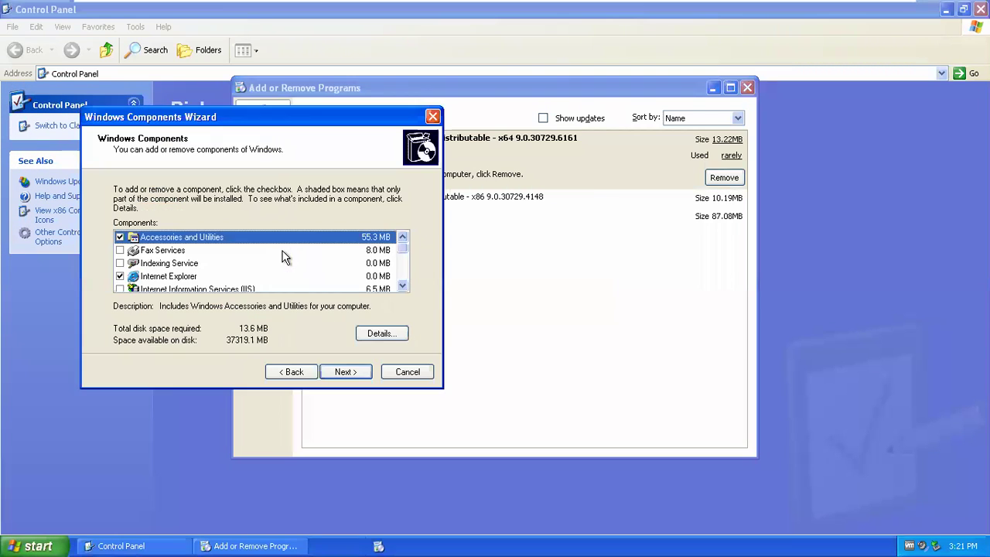
left_click(404, 284)
left_click(403, 285)
left_click(403, 285)
left_click(403, 284)
left_click(403, 285)
left_click(403, 285)
left_click(403, 285)
left_click(403, 285)
left_click(403, 285)
left_click(403, 285)
left_click(403, 284)
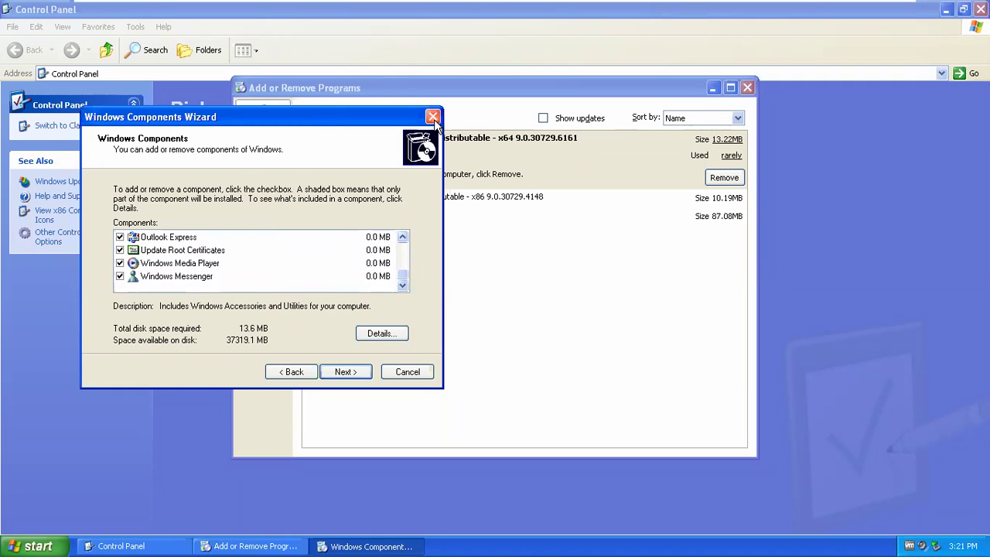
- Close the Components Wizard, Add or Remove Programs and Control Panel without changes
left_click(432, 117)
left_click(747, 87)
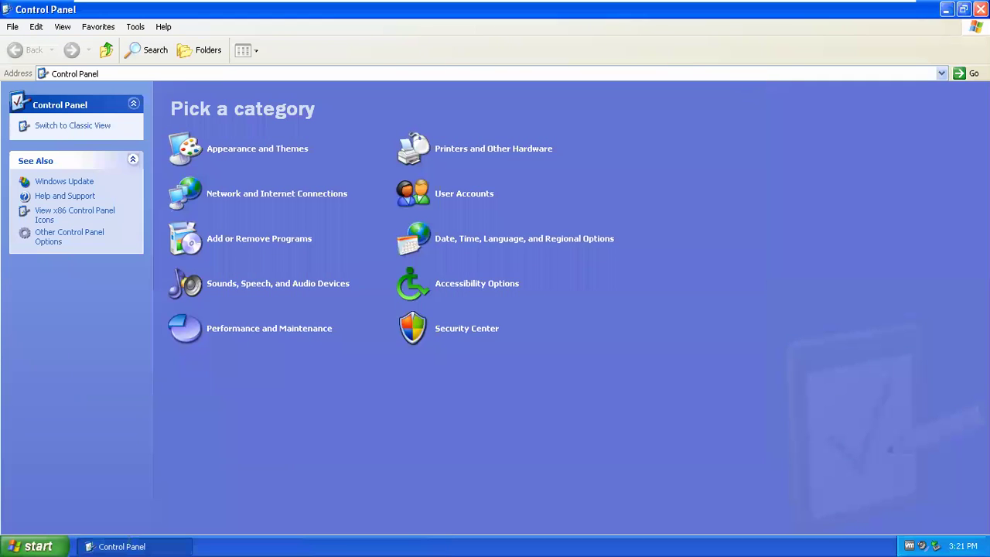
key("alt+F4")
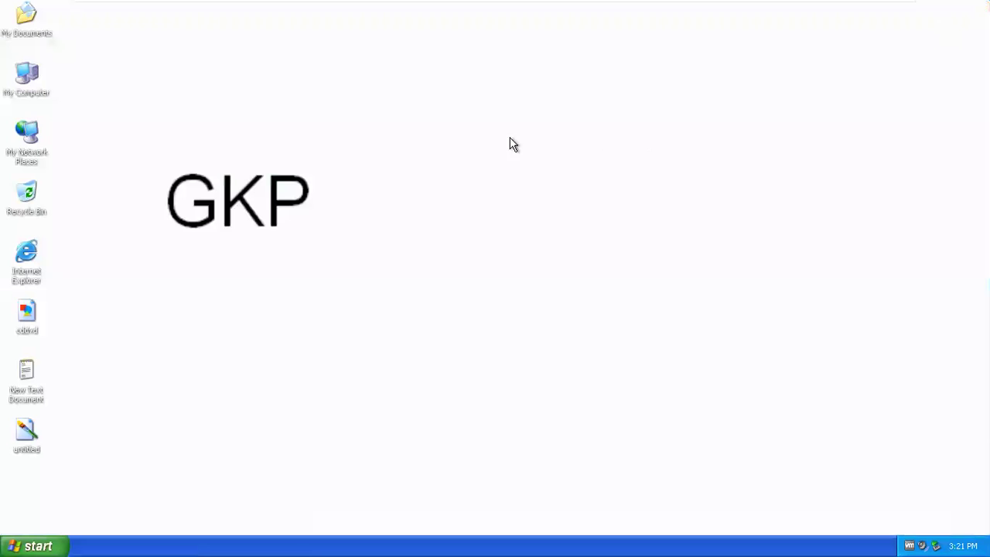
mouse_move(668, 6)
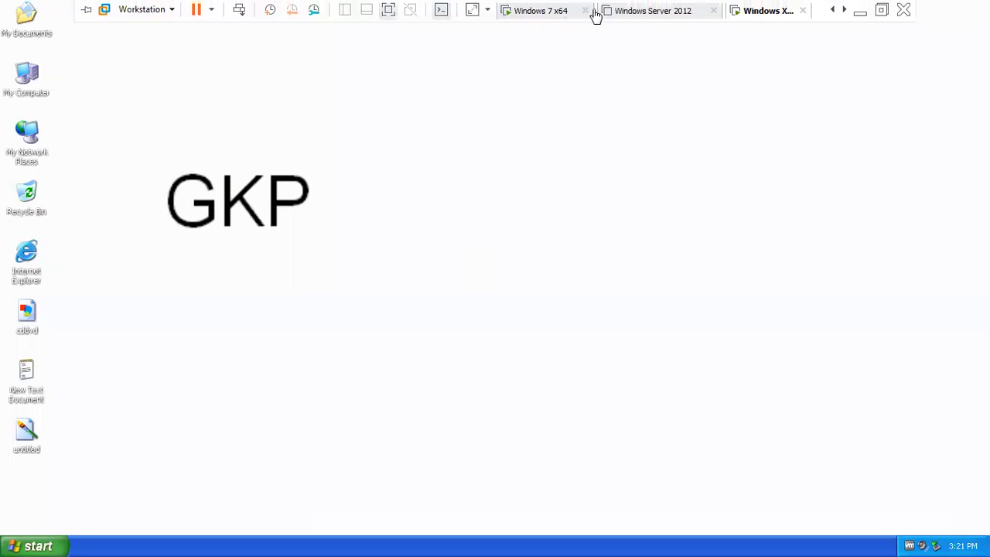
left_click(547, 13)
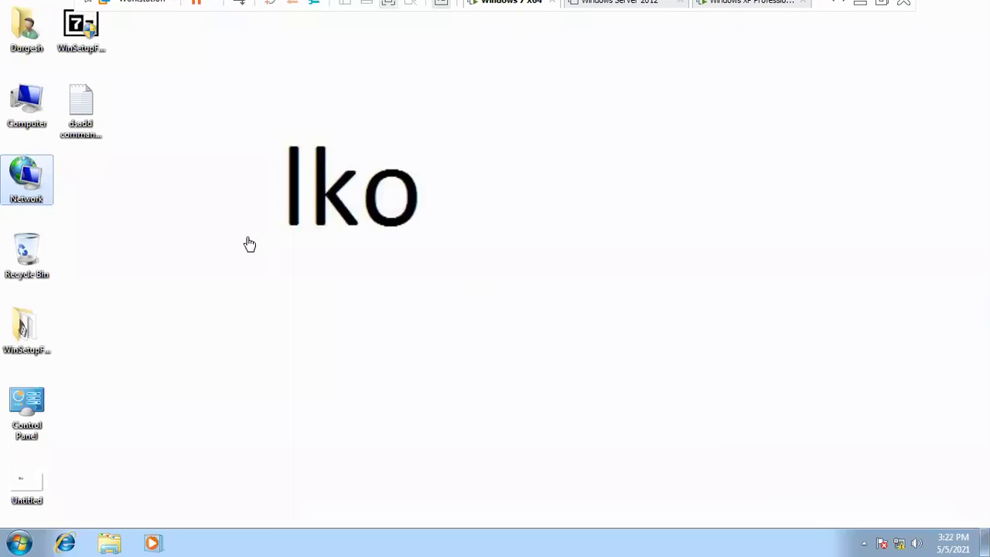
left_click(767, 12)
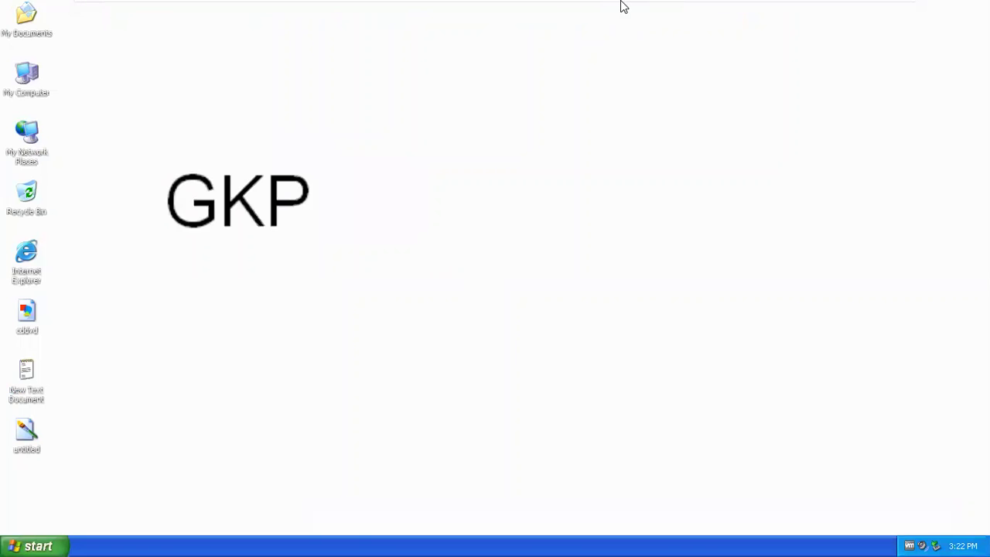
left_click(527, 10)
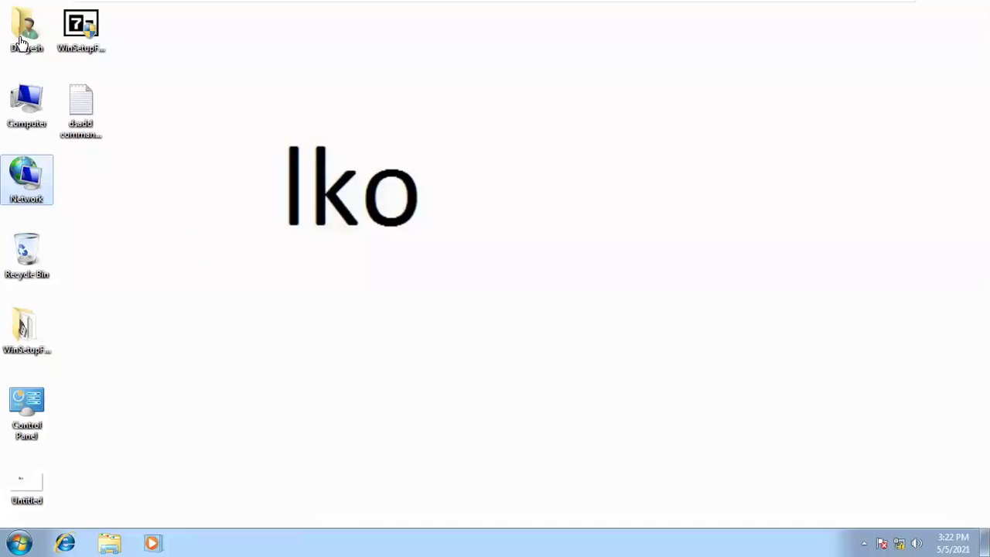
left_click(193, 217)
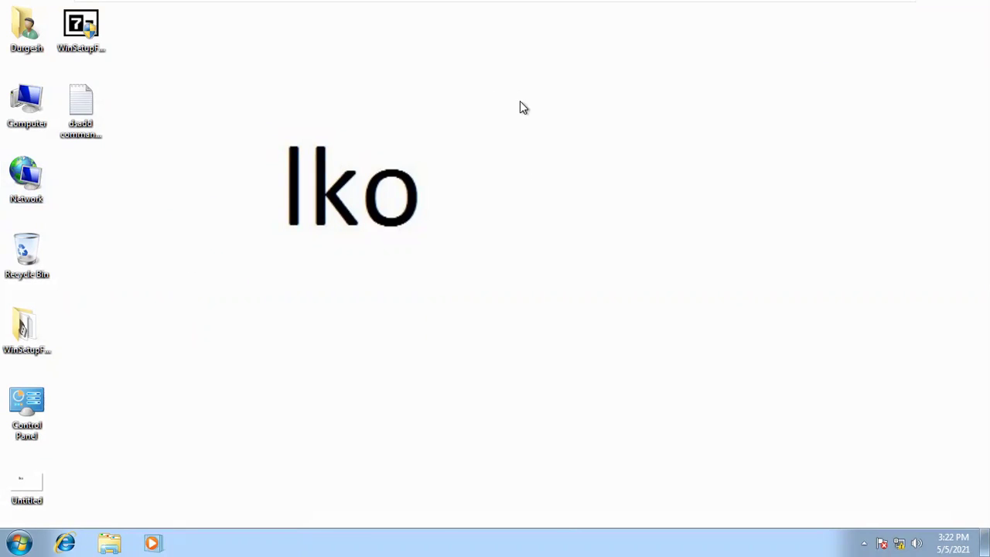
mouse_move(610, 22)
left_click(731, 13)
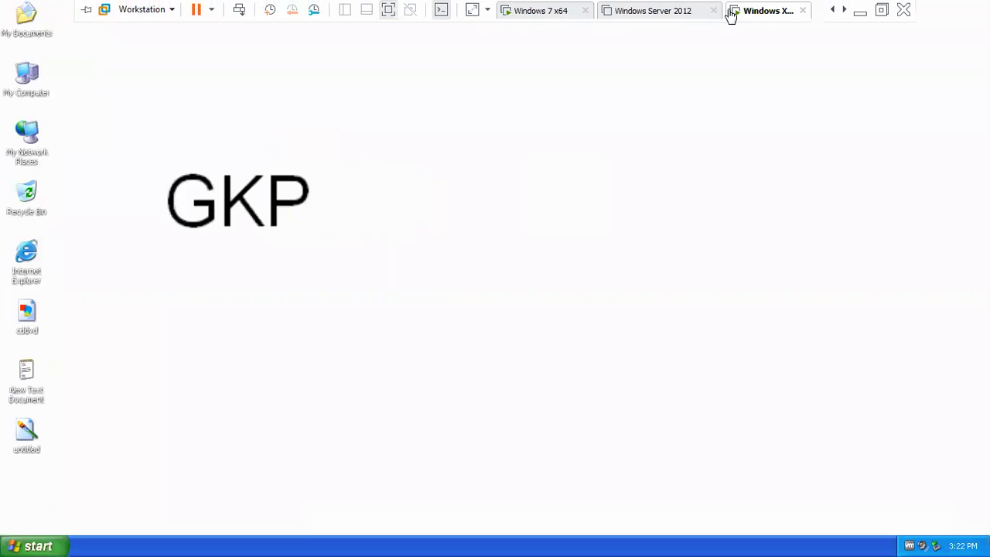
- From a command prompt, start a telnet session to 192.168.50.20
key("super+r")
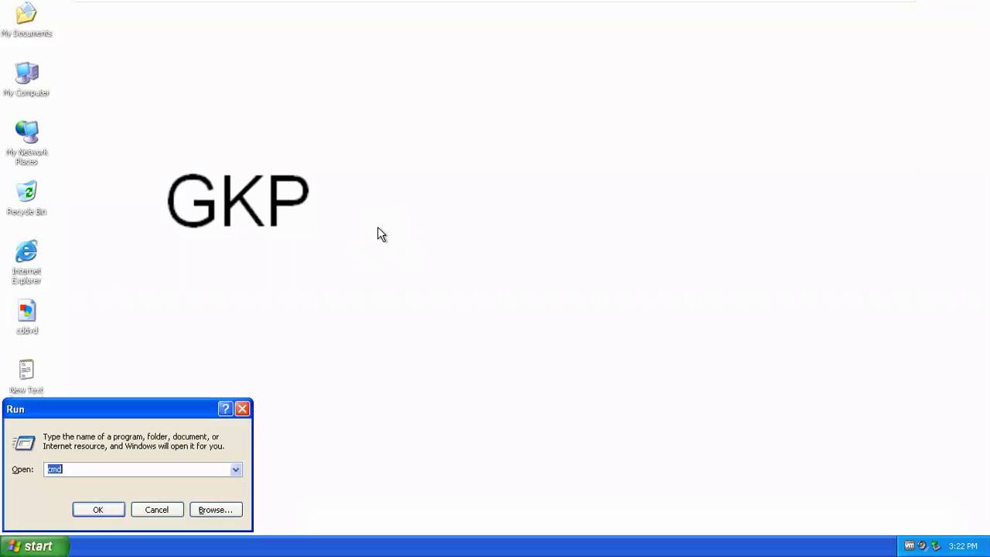
key("Return")
type("telnet ")
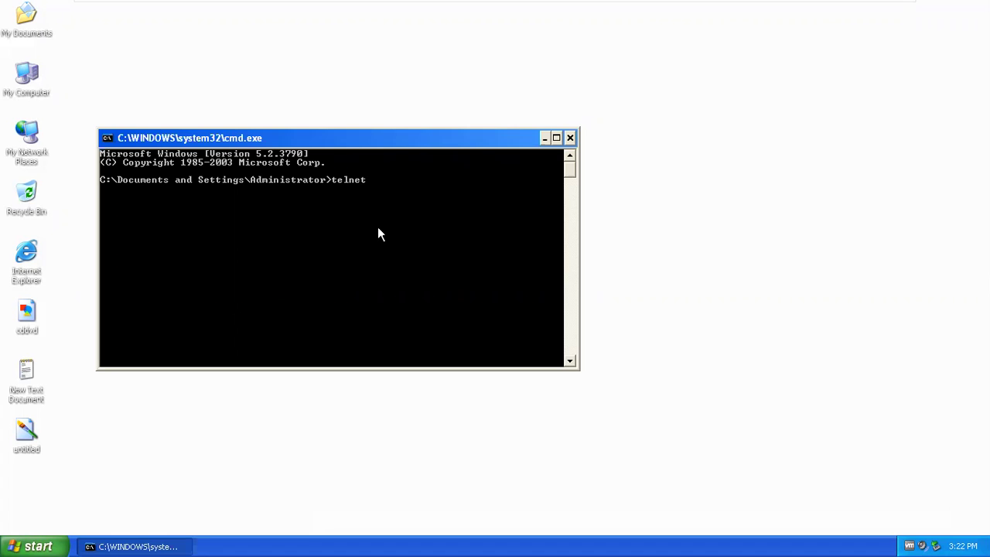
type("192.168.20")
key("BackSpace")
key("BackSpace")
type("50.20")
key("Return")
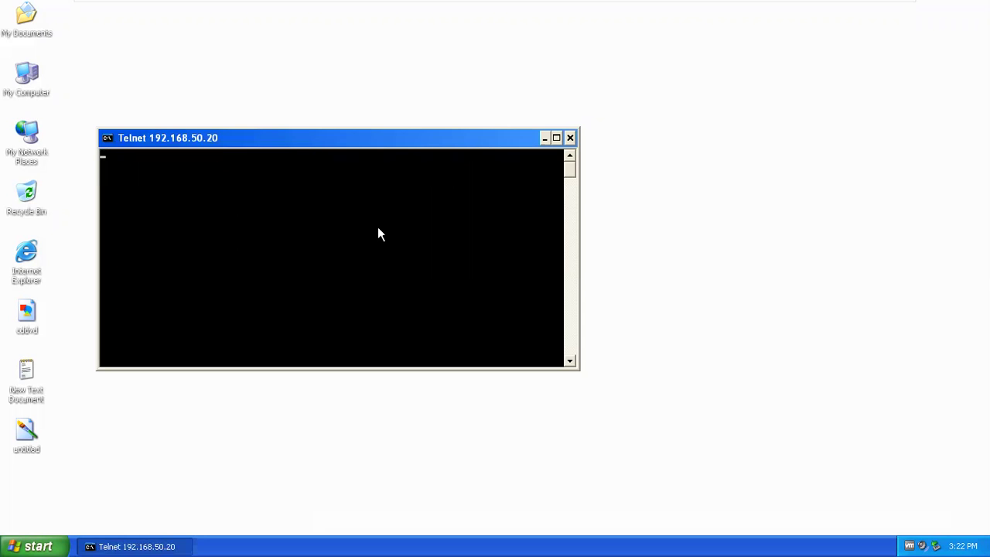
- Reposition the Telnet window and maximize it
left_click_drag(357, 142, 554, 147)
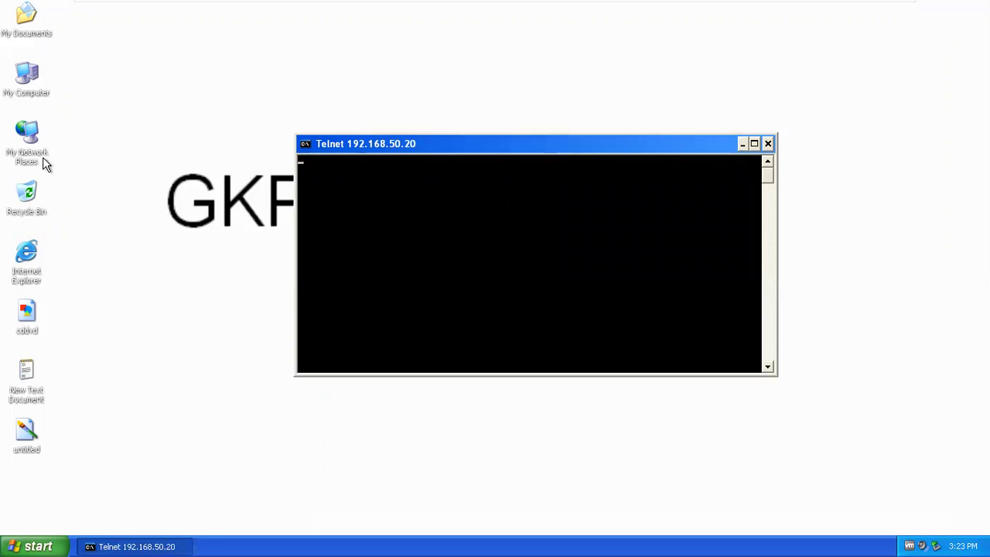
mouse_move(489, 149)
left_mouse_down()
mouse_move(475, 115)
mouse_move(476, 135)
left_mouse_up()
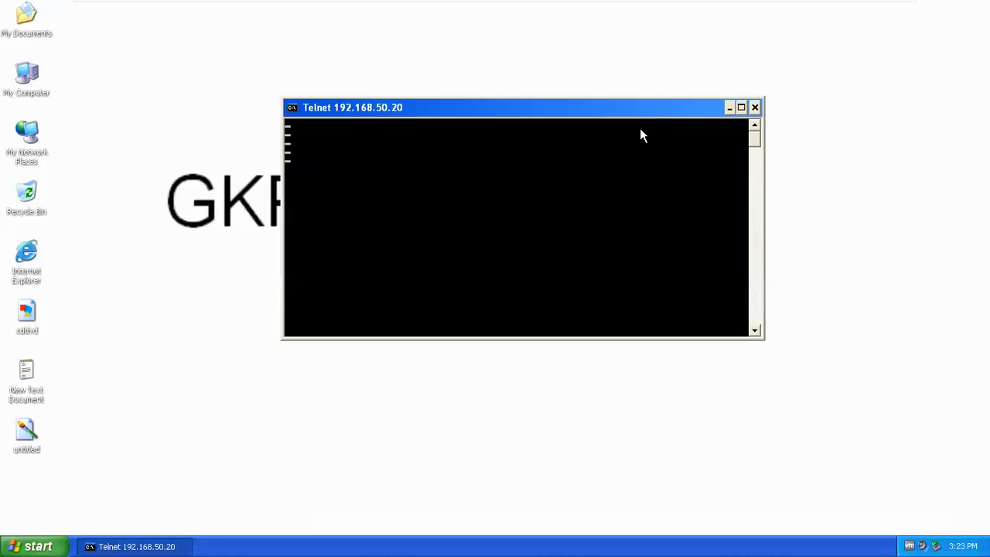
left_click_drag(652, 113, 631, 92)
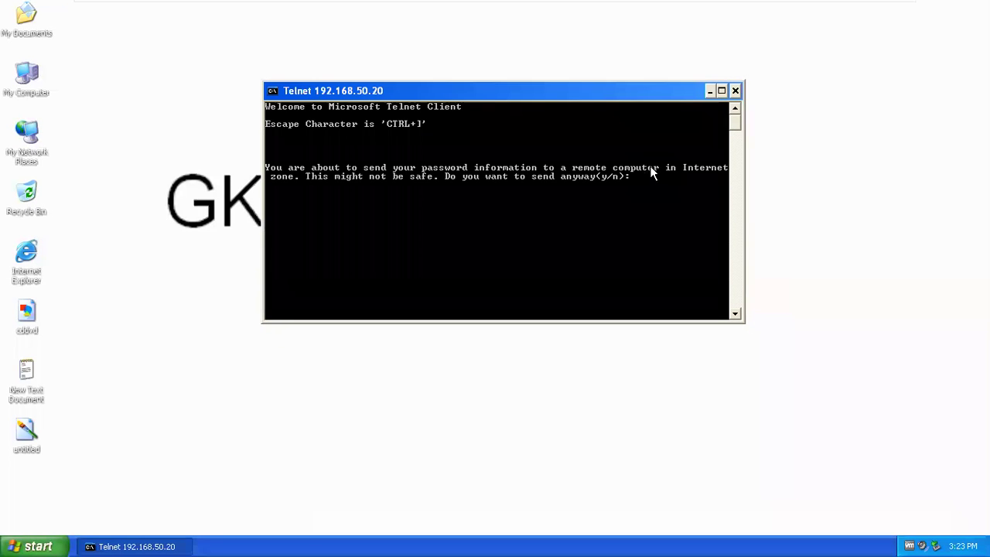
left_click(721, 91)
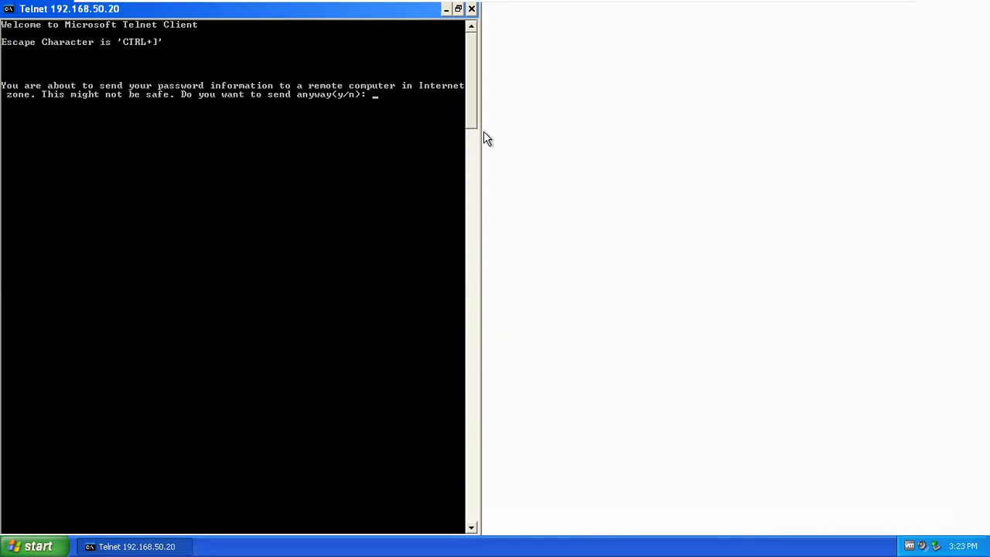
- Set the Telnet console font to 12 x 16 and apply it to this window
right_click(395, 9)
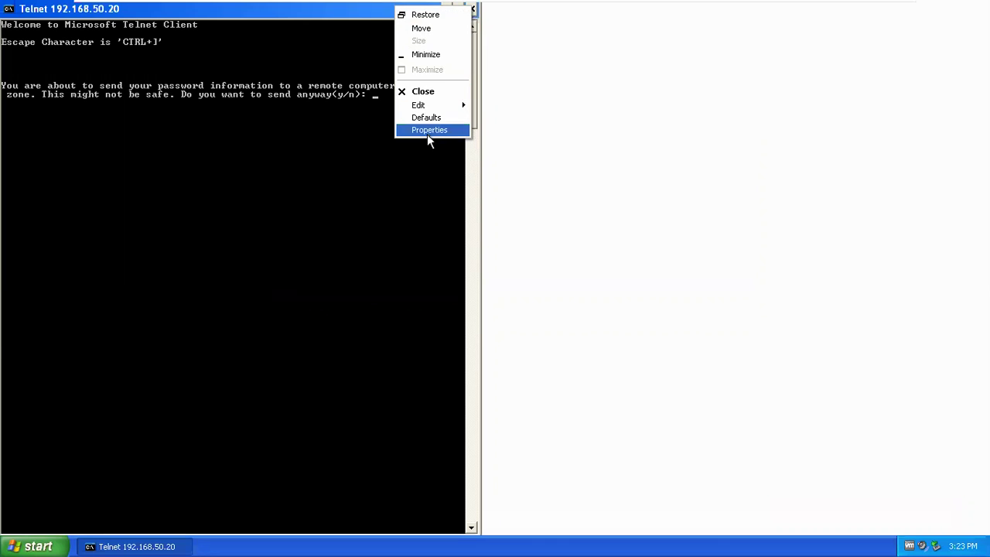
left_click(428, 130)
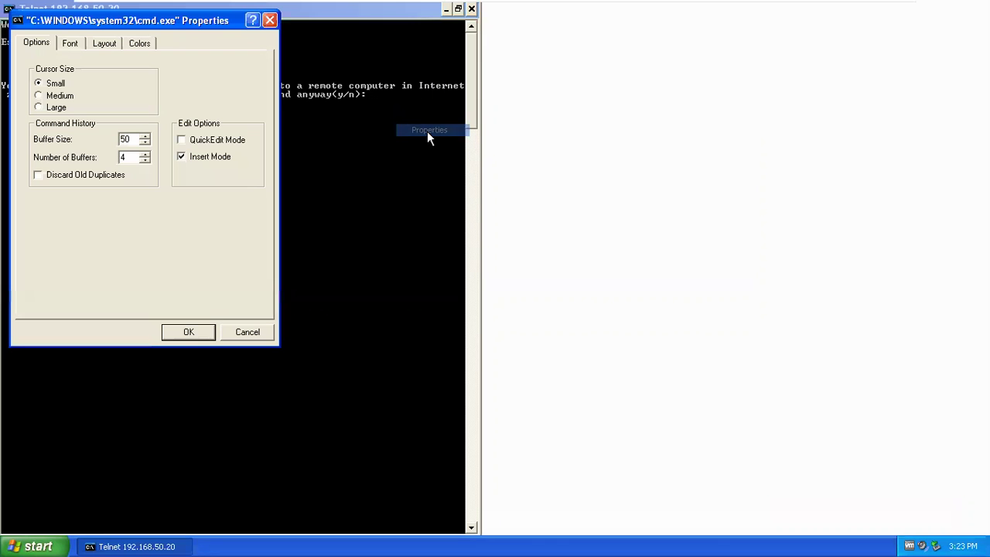
left_click(82, 44)
left_click(166, 154)
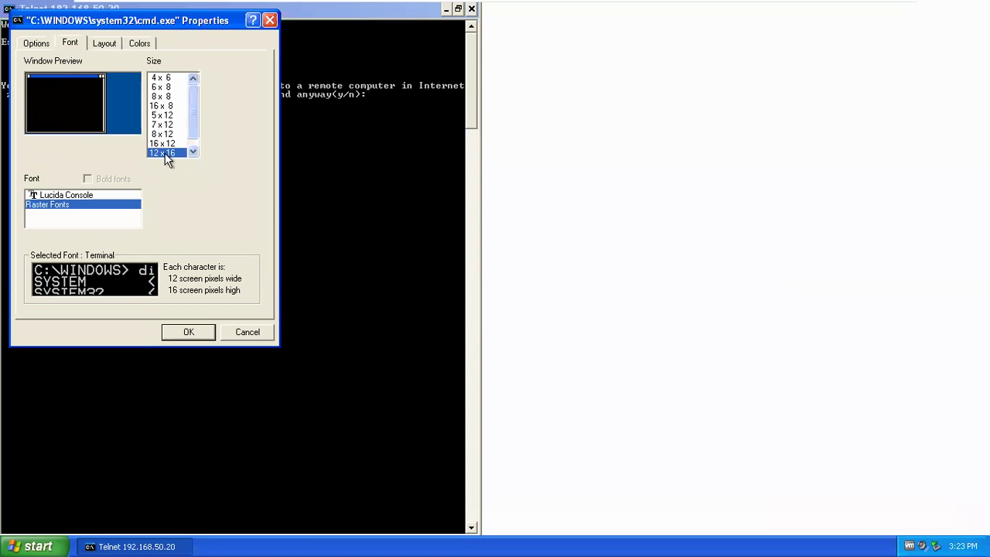
left_click(189, 332)
left_click(116, 169)
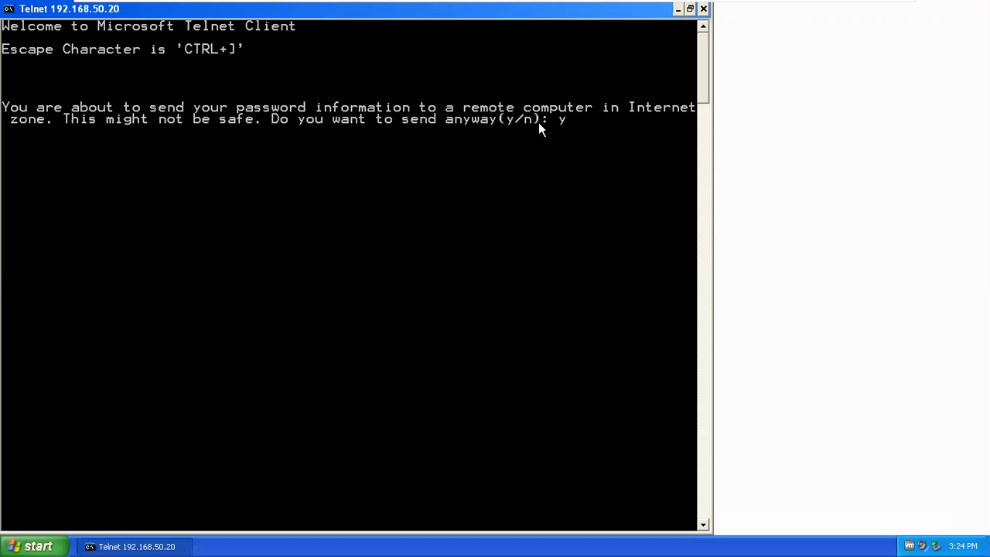
- Confirm sending the password, reposition the Telnet window, and bring up the Telnet Service login prompt
key("Return")
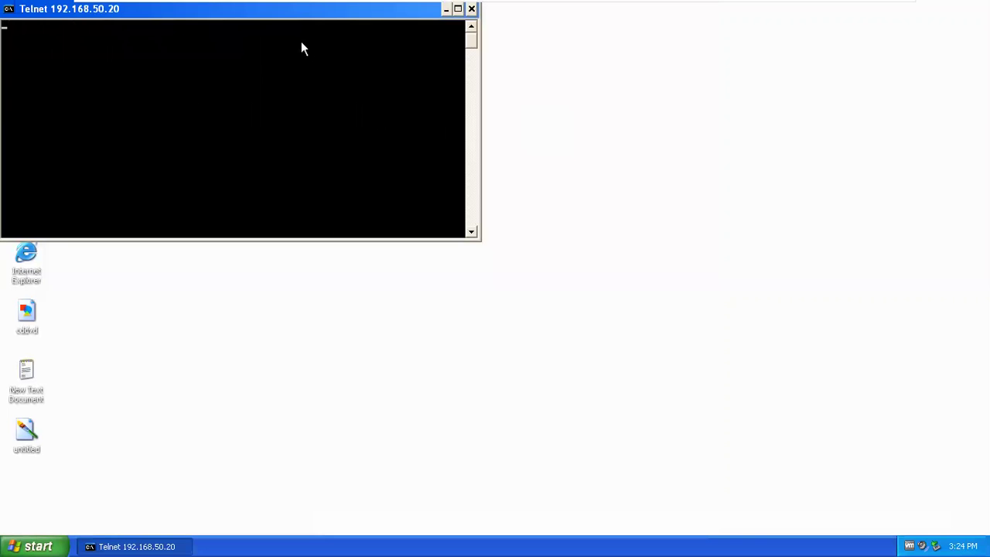
left_click_drag(315, 15, 500, 56)
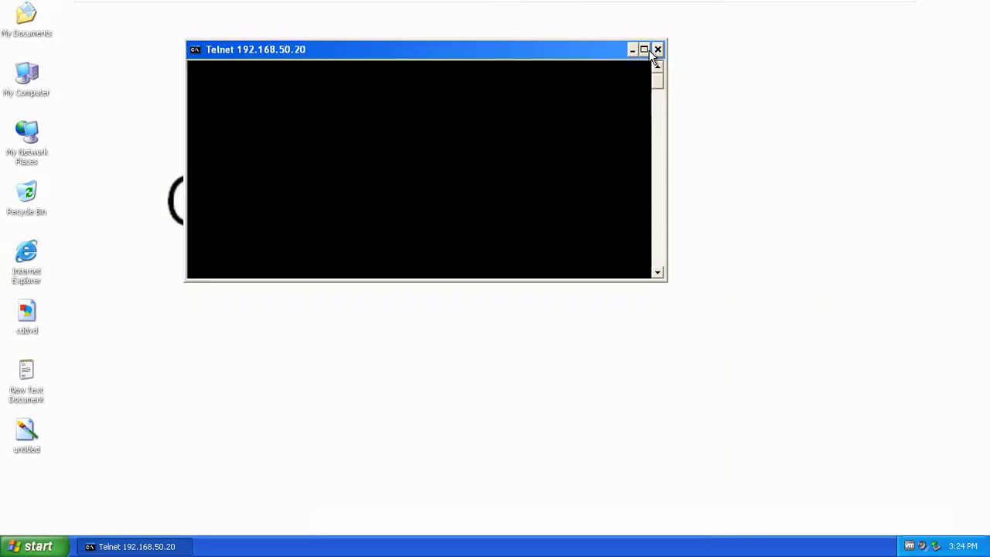
left_click(645, 50)
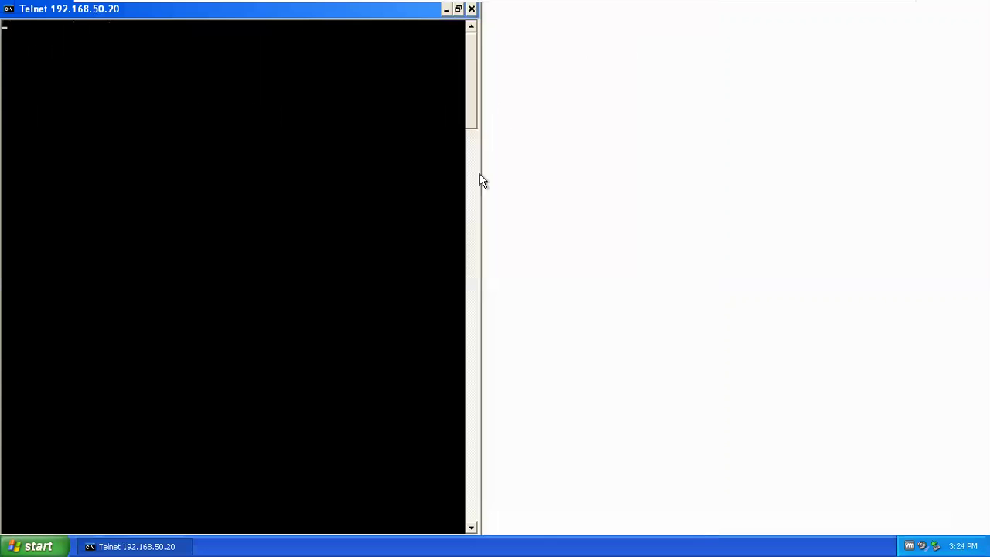
left_click_drag(296, 13, 436, 28)
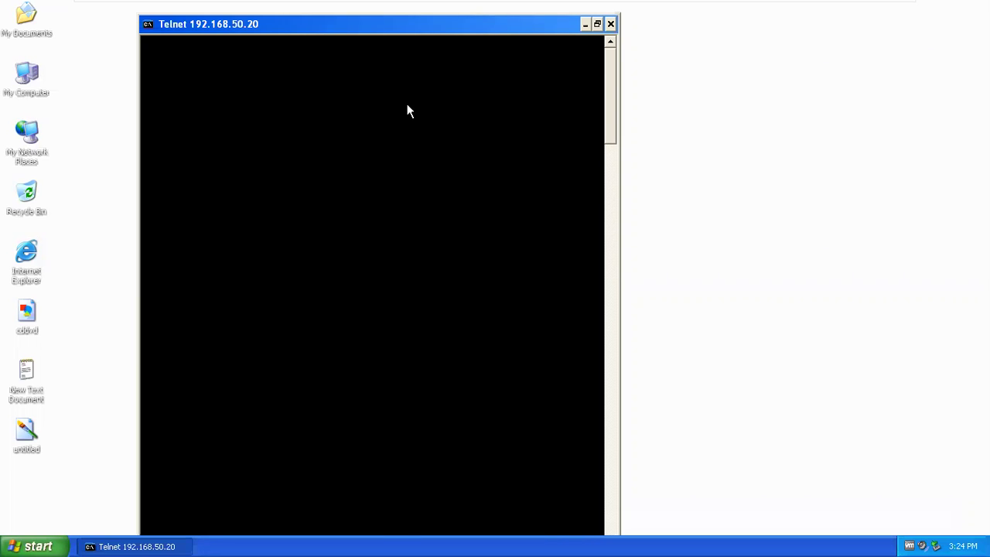
key("Return")
key("Return")
key("Return")
key("Return")
key("Return")
key("Return")
key("Return")
key("Return")
key("Return")
key("Return")
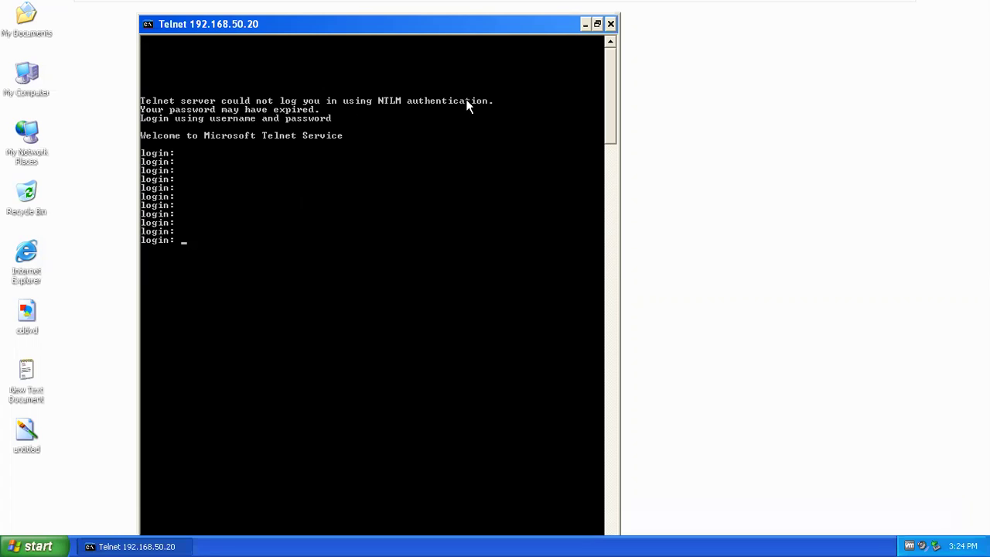
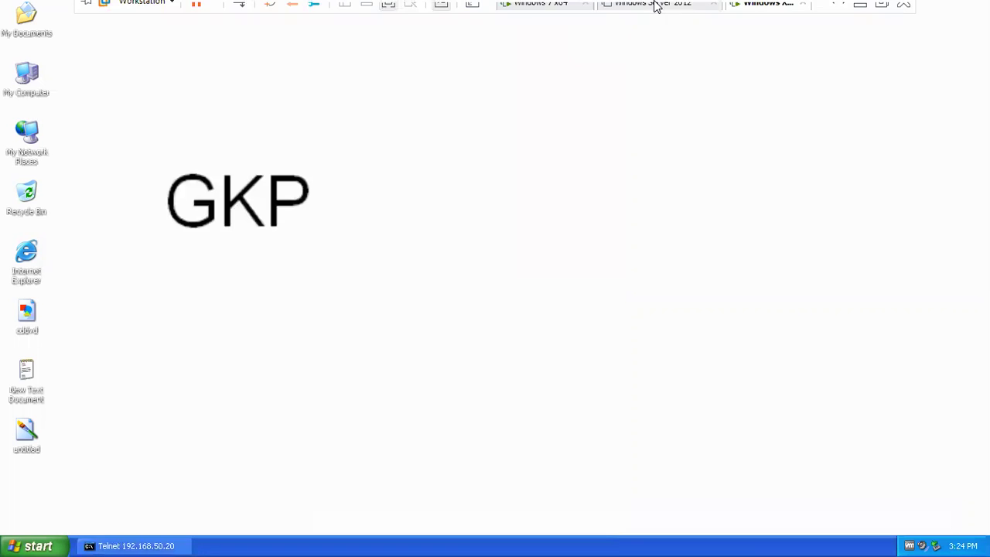
- On the Windows 7 VM, open Computer Management and list the users under Local Users and Groups
left_click(548, 13)
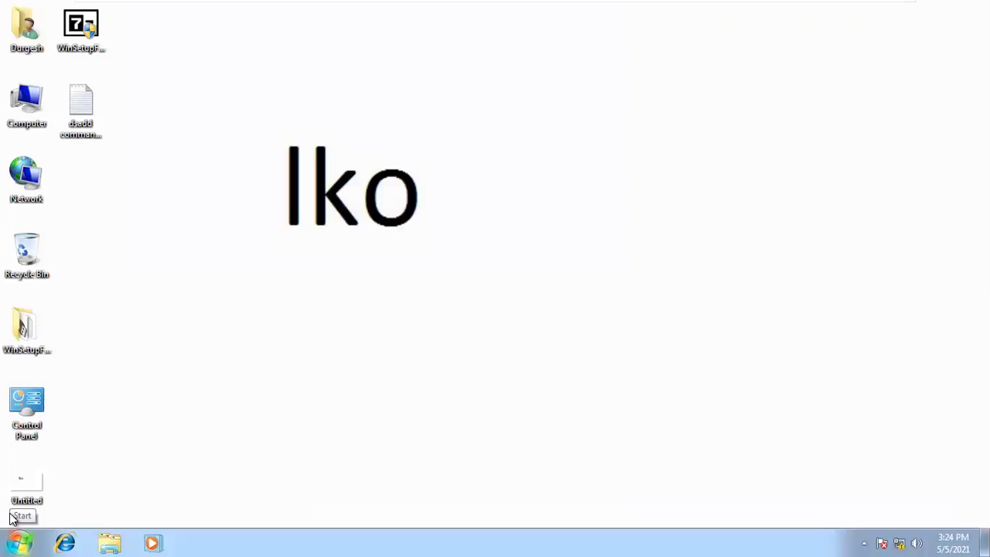
right_click(23, 116)
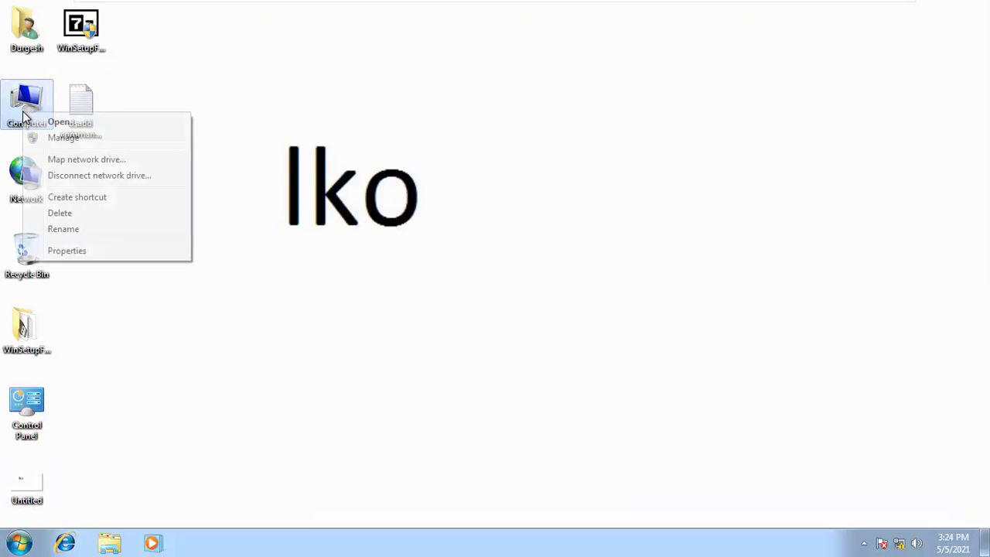
left_click(61, 137)
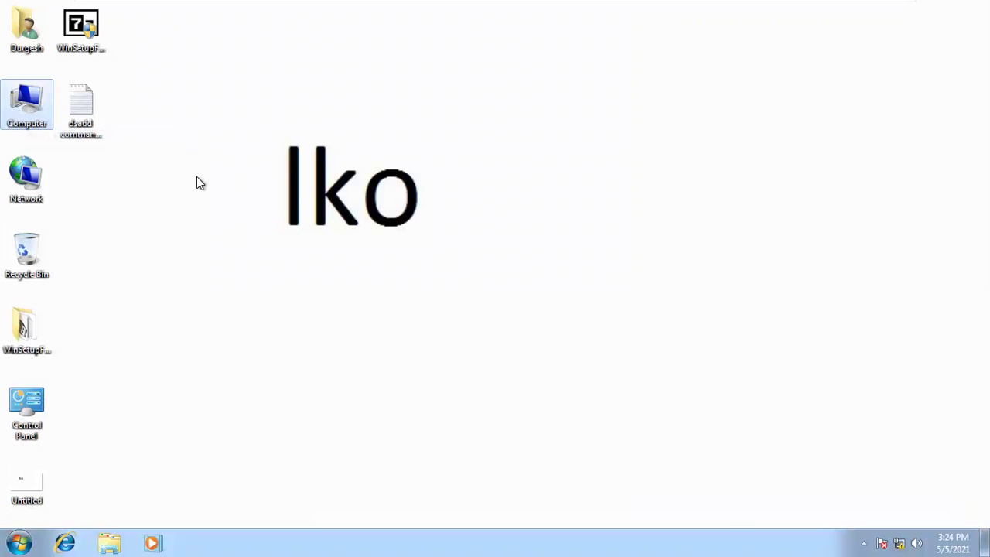
double_click(97, 143)
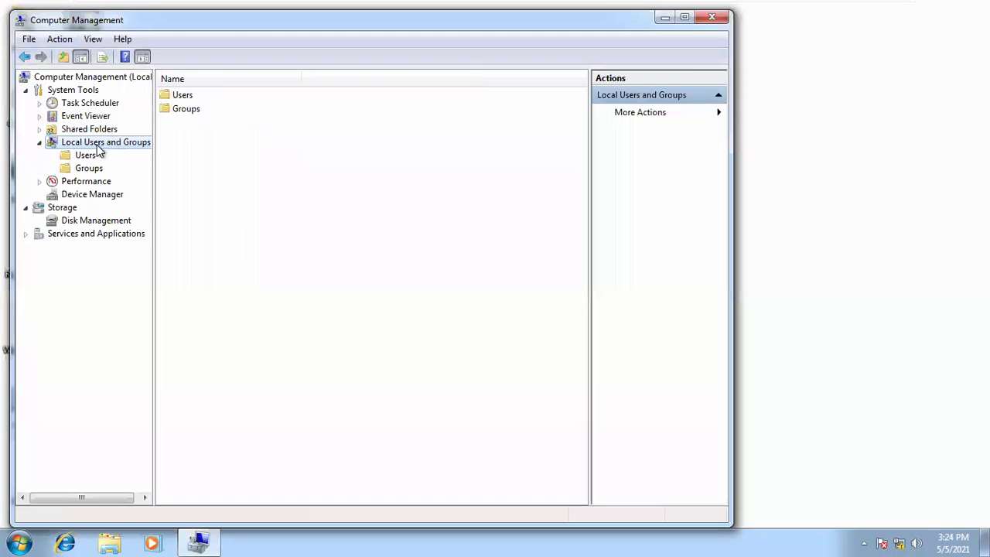
left_click(86, 154)
- Inspect a local user account's properties and close them unchanged
right_click(180, 124)
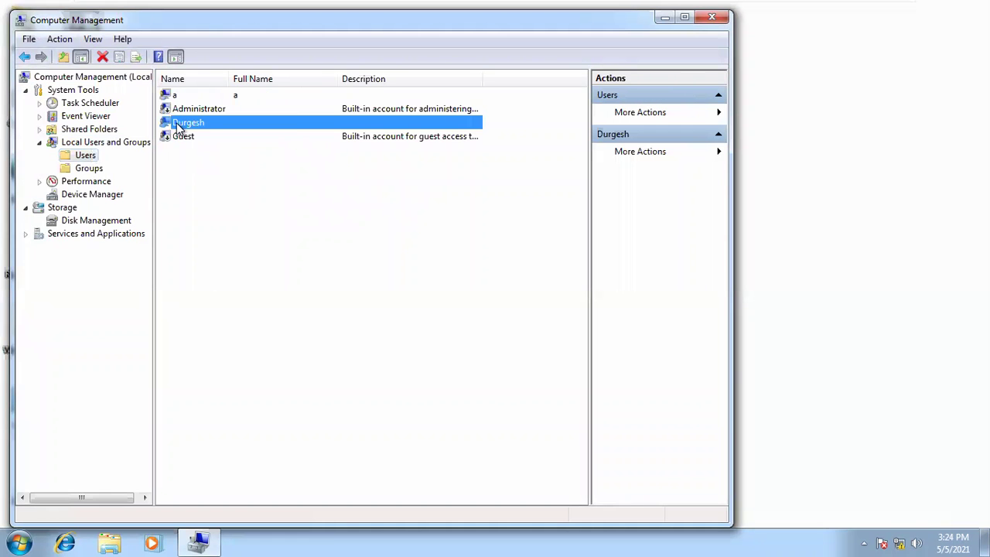
left_click(226, 215)
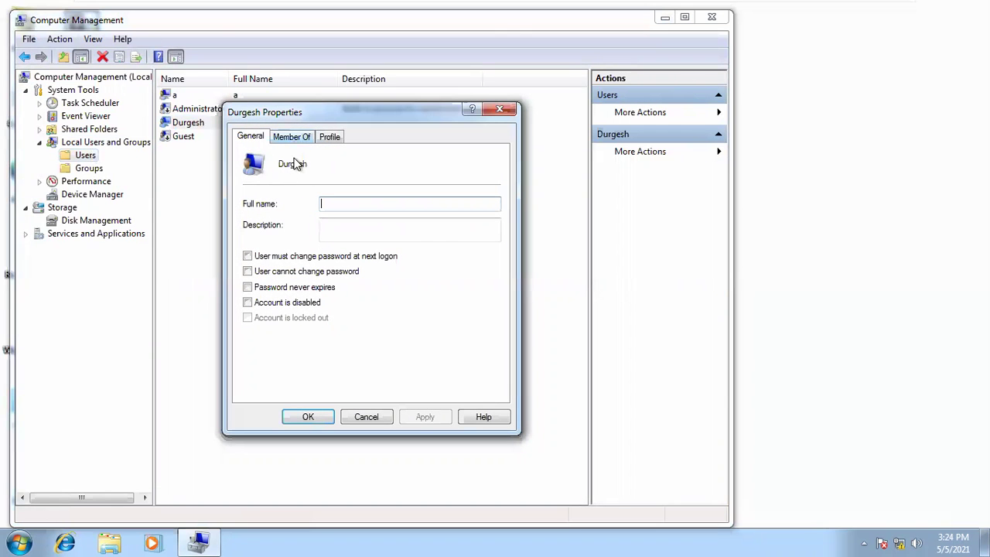
left_click(501, 109)
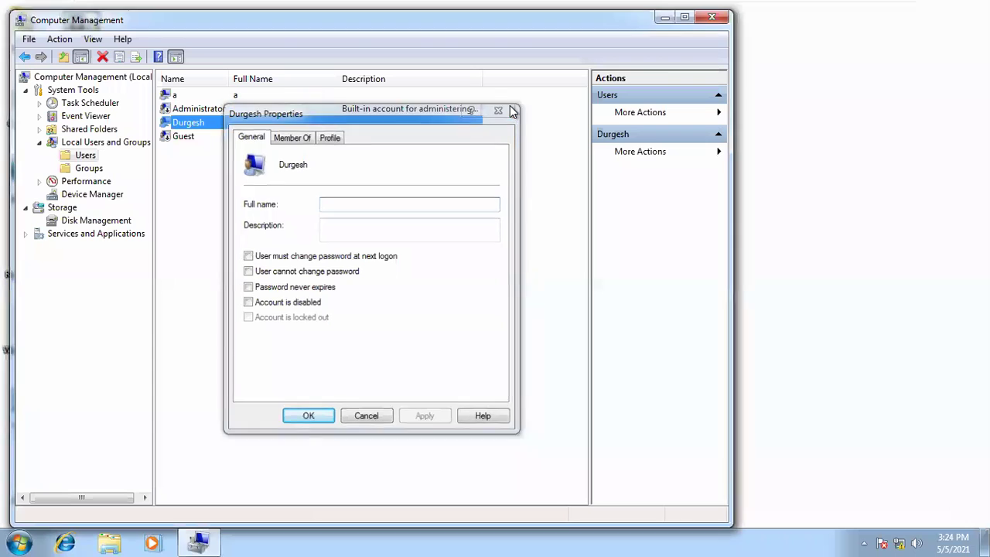
right_click(183, 126)
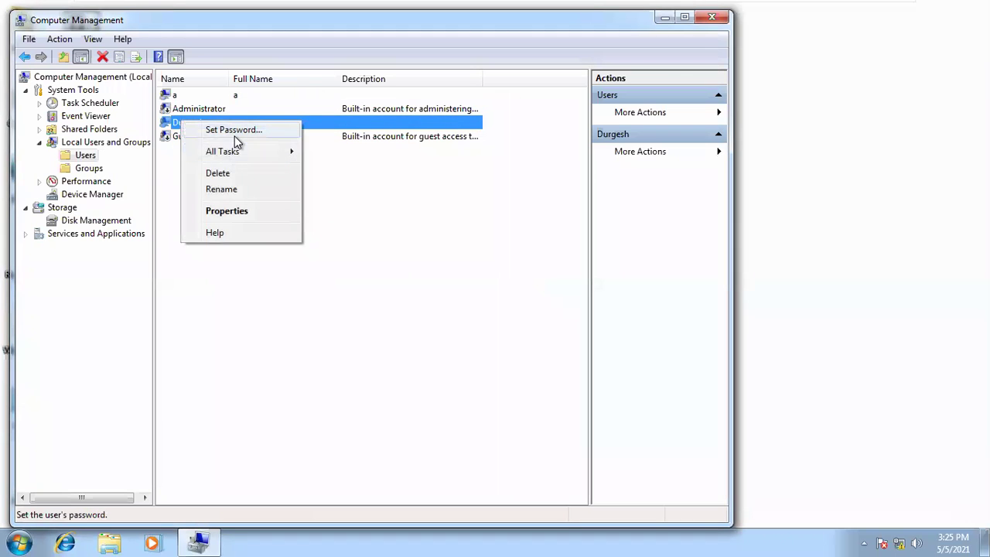
- Try setting a three-character password for the account, which the password policy rejects
left_click(236, 135)
left_click(317, 342)
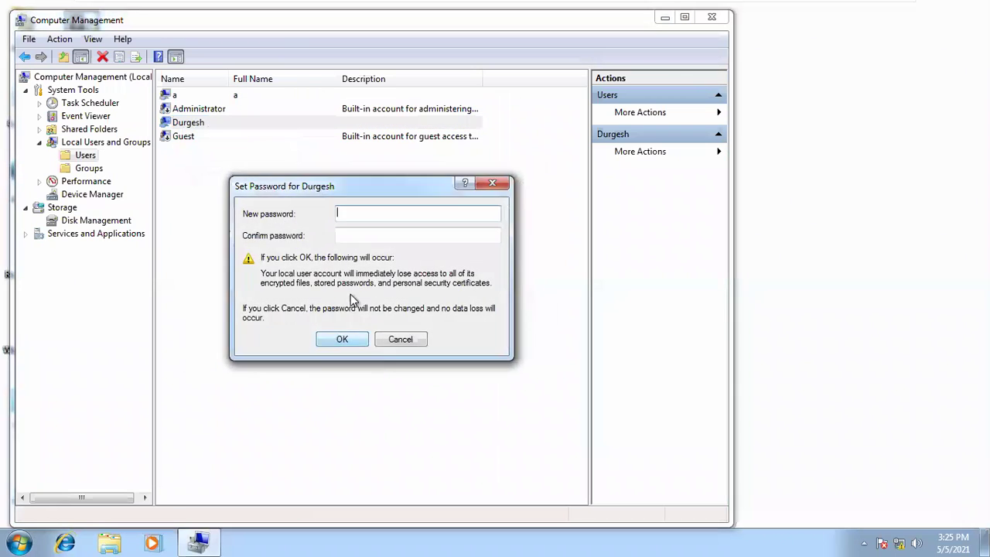
type("123")
key("Tab")
type("123")
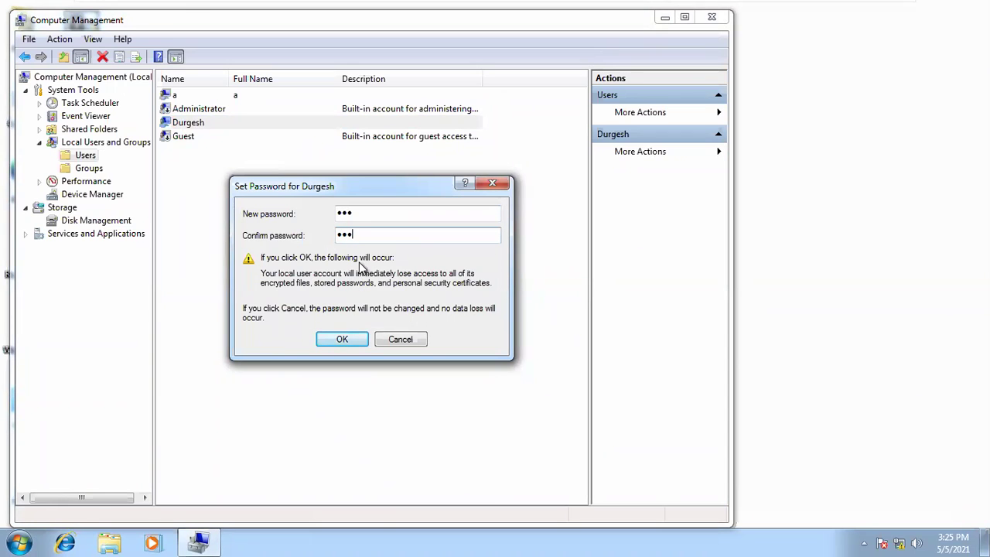
left_click(337, 339)
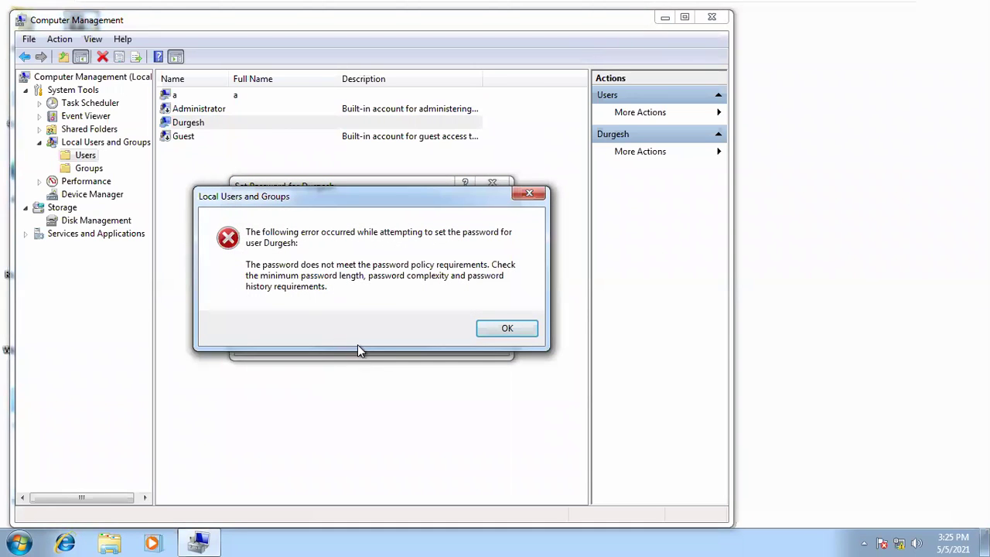
left_click(507, 329)
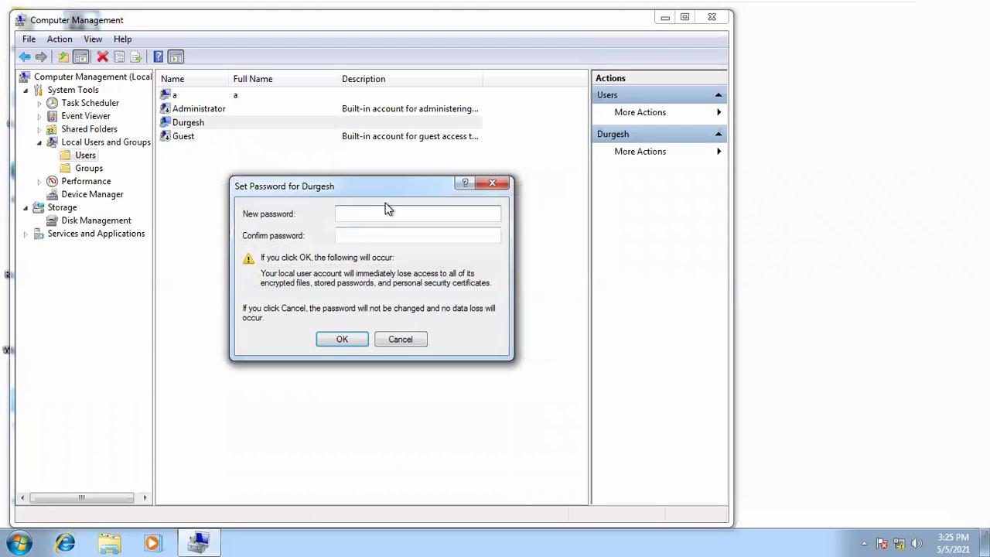
- Set and confirm a seven-character account password, then close Computer Management
type("1234567")
key("Tab")
type("12345")
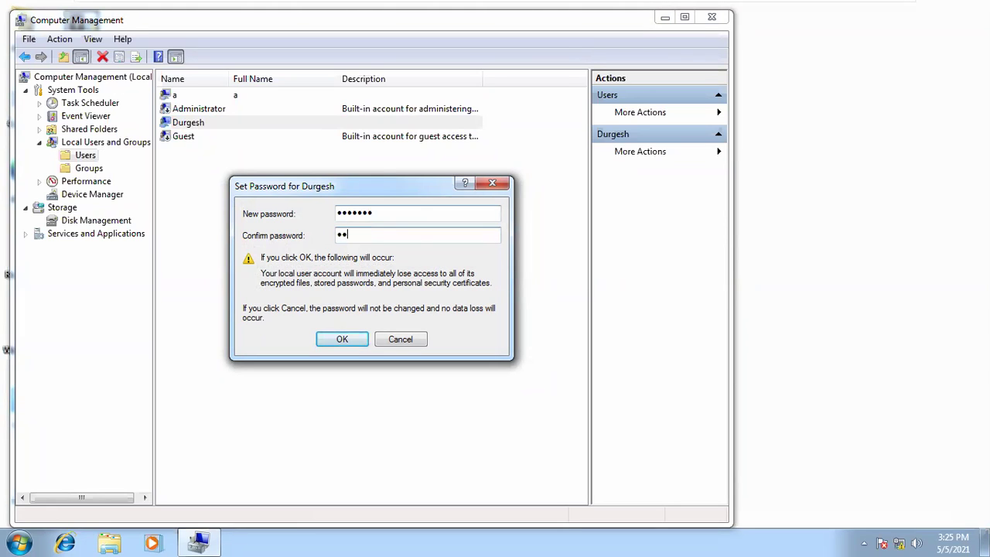
type("67")
left_click(338, 335)
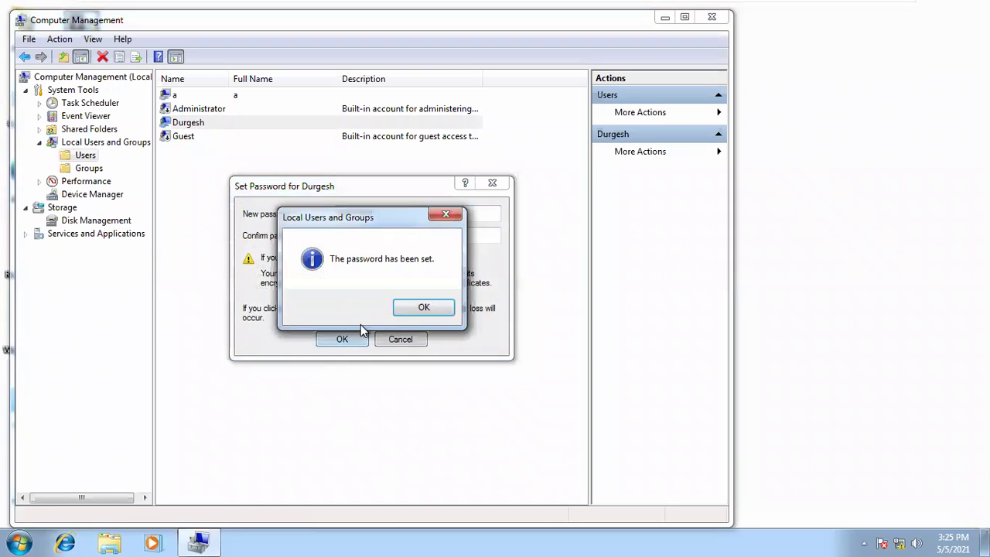
left_click(421, 309)
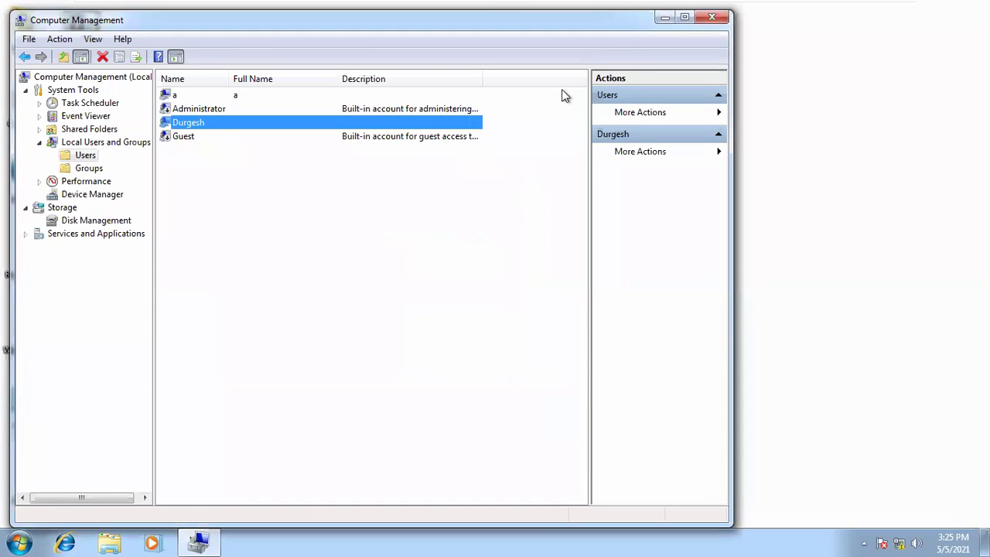
left_click(714, 15)
- On the XP VM, open Command Prompt from Run and start telnet 192.168.50.20
mouse_move(446, 7)
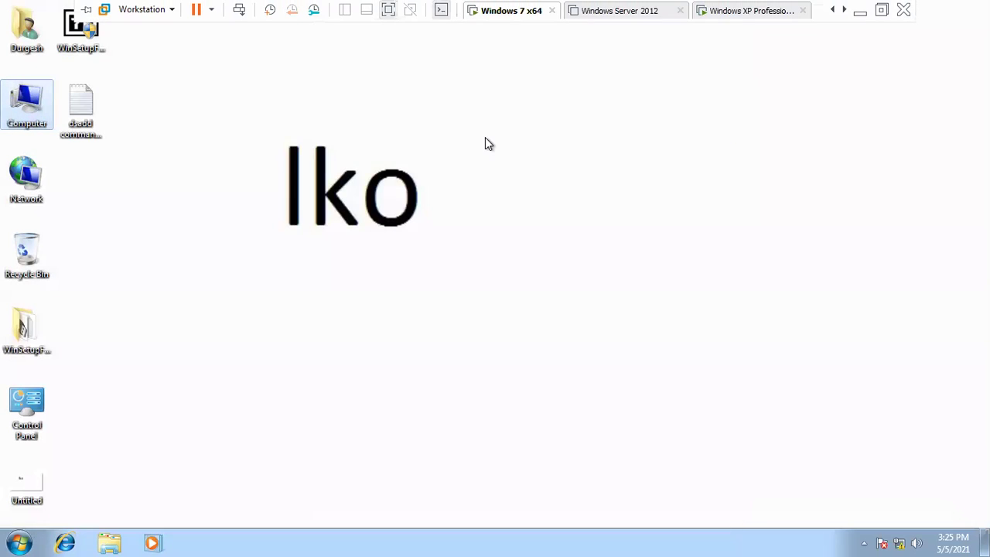
left_click(736, 13)
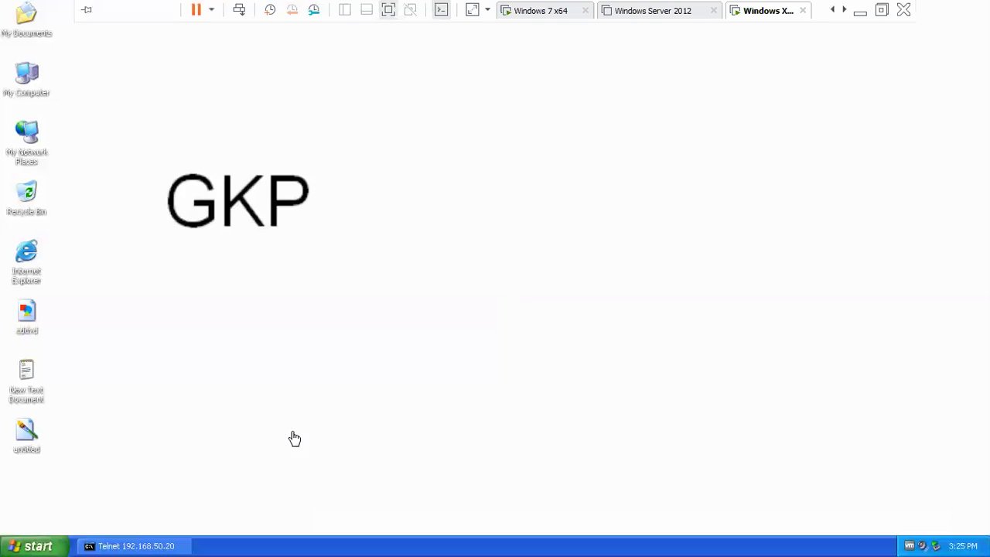
left_click(157, 546)
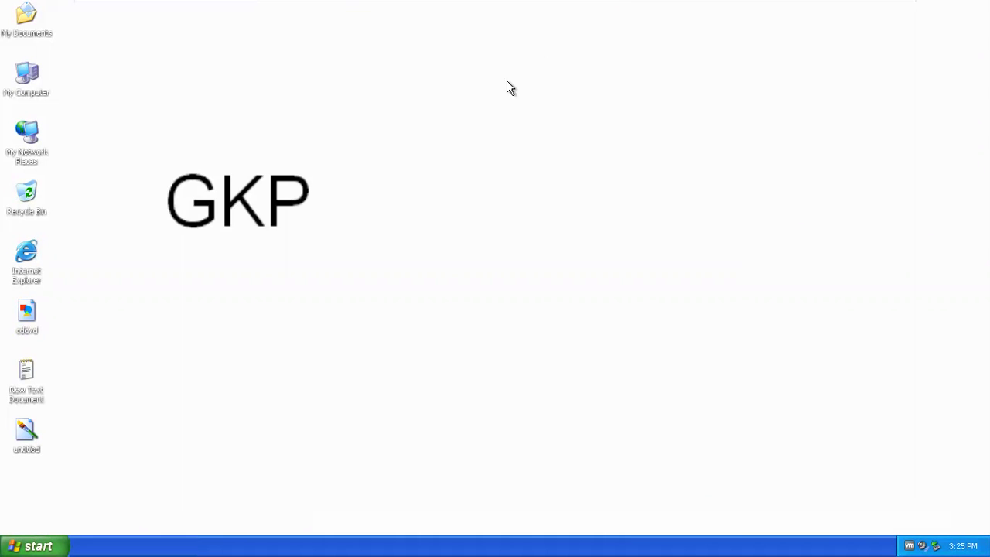
key("super+r")
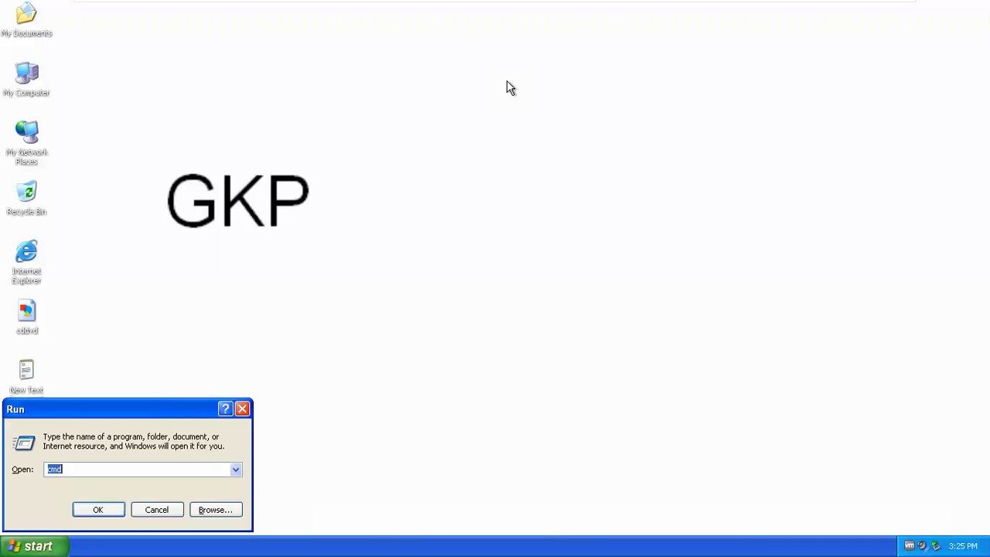
key("Return")
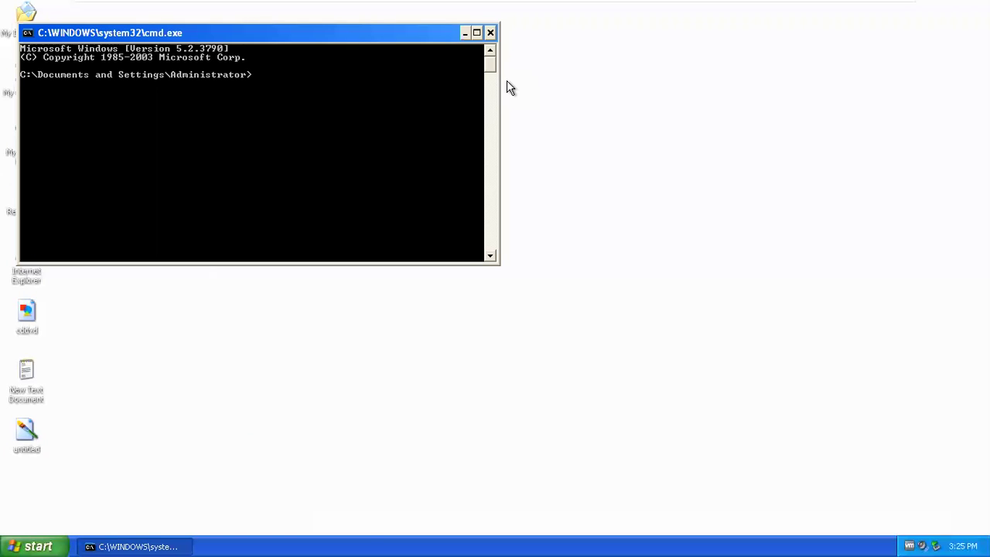
type("telnet 192.168.50.2")
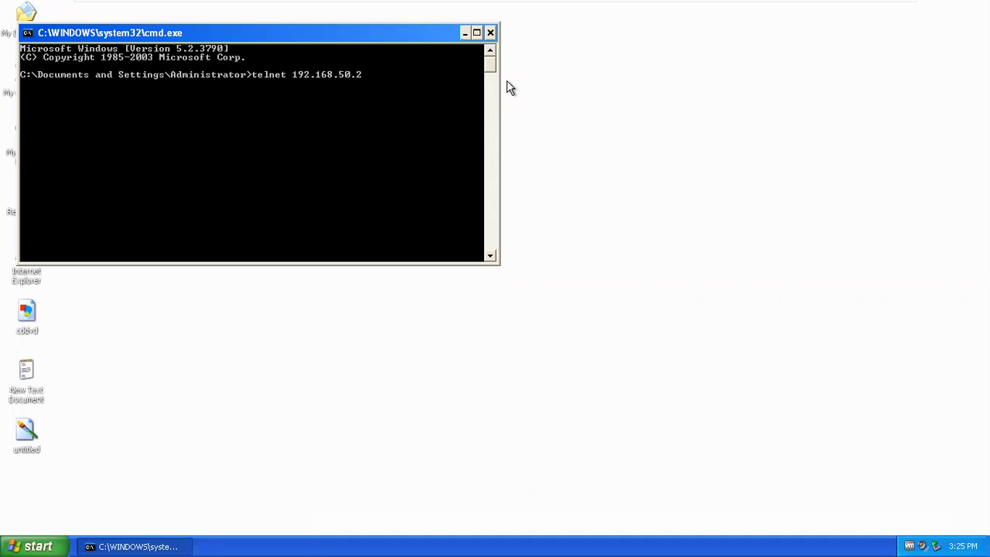
type("0")
key("Return")
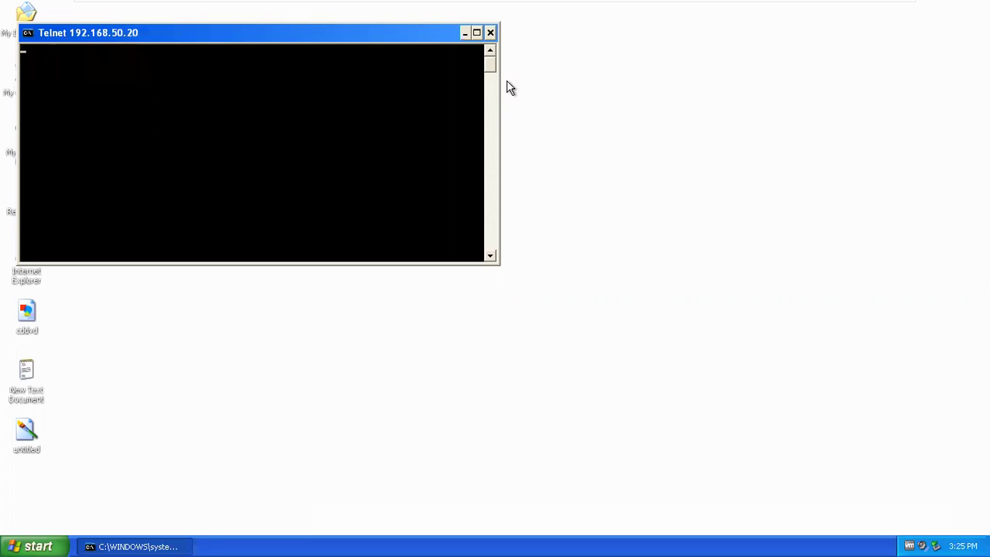
- Reposition, maximize and enlarge the Telnet console window
right_click(413, 37)
left_click(438, 158)
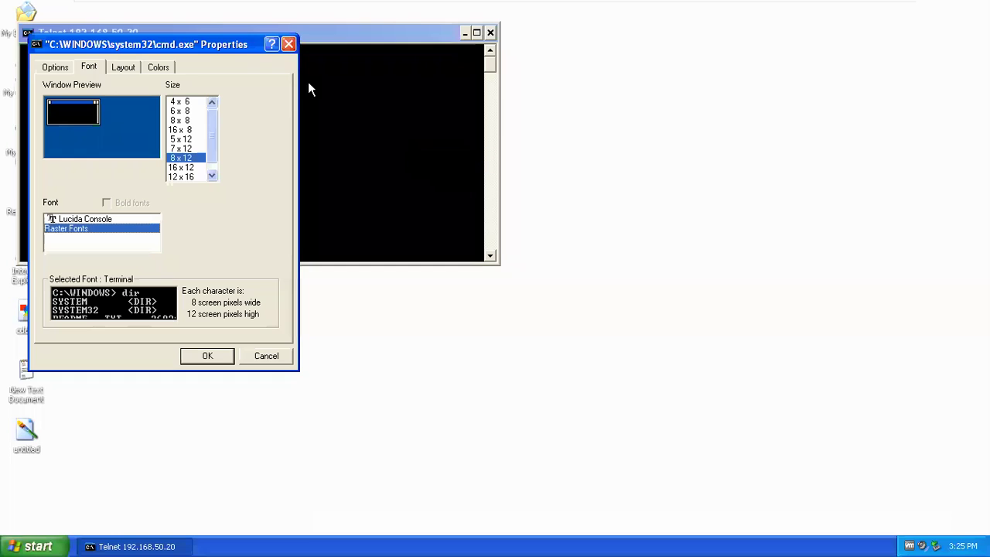
left_click(288, 44)
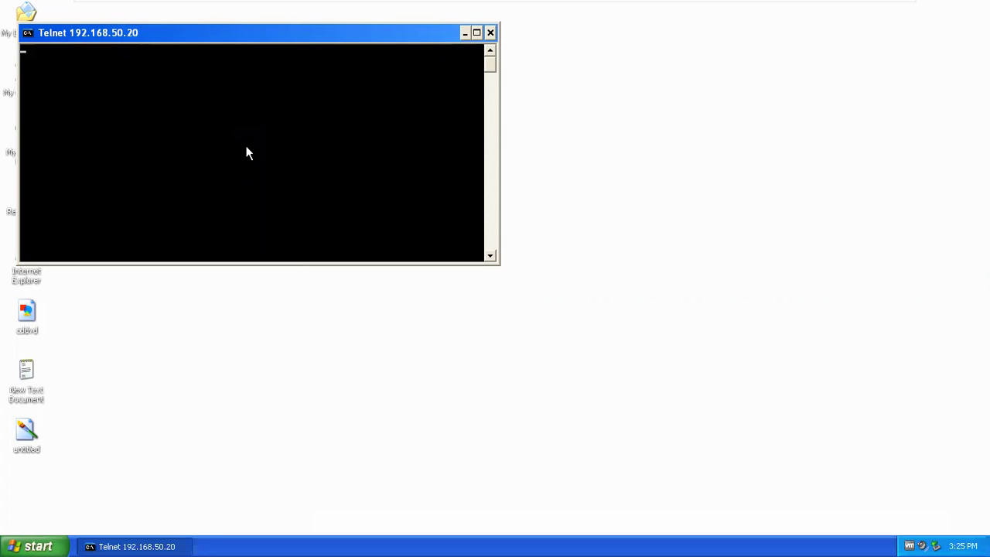
left_click_drag(388, 34, 503, 52)
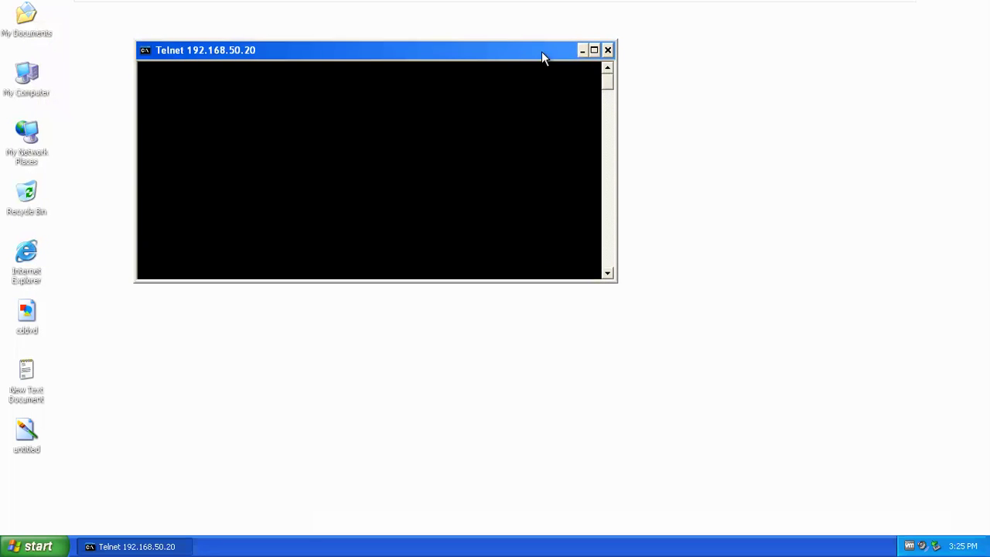
left_click(594, 51)
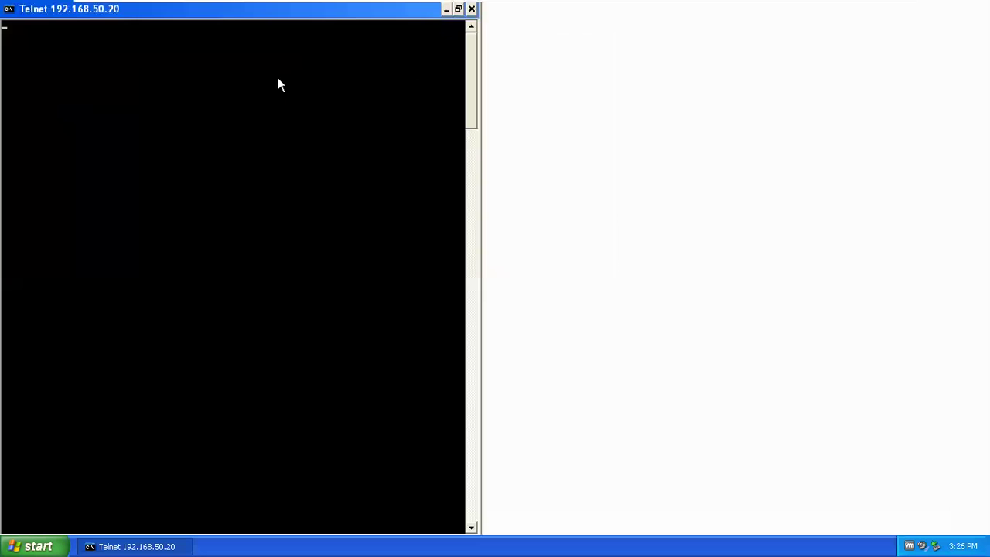
right_click(236, 18)
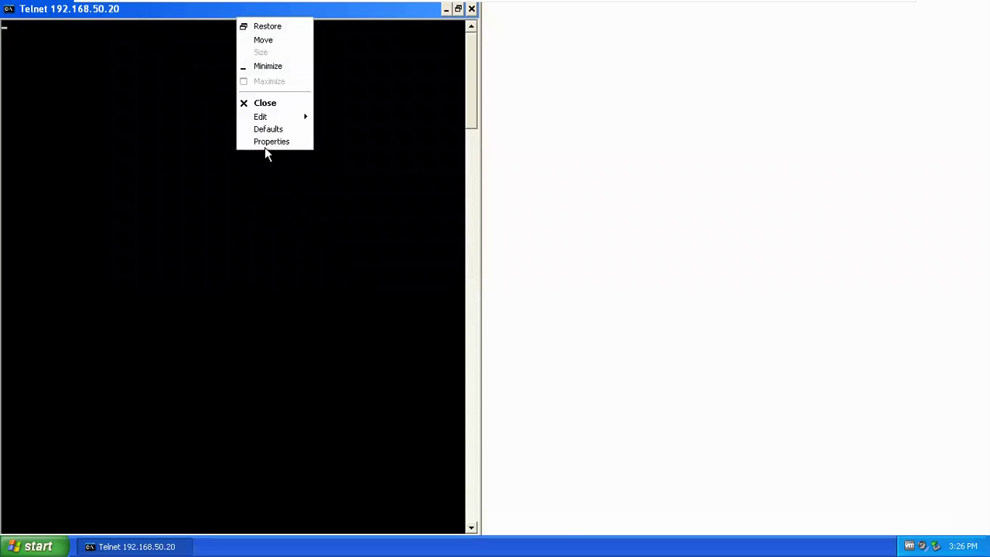
left_click(181, 122)
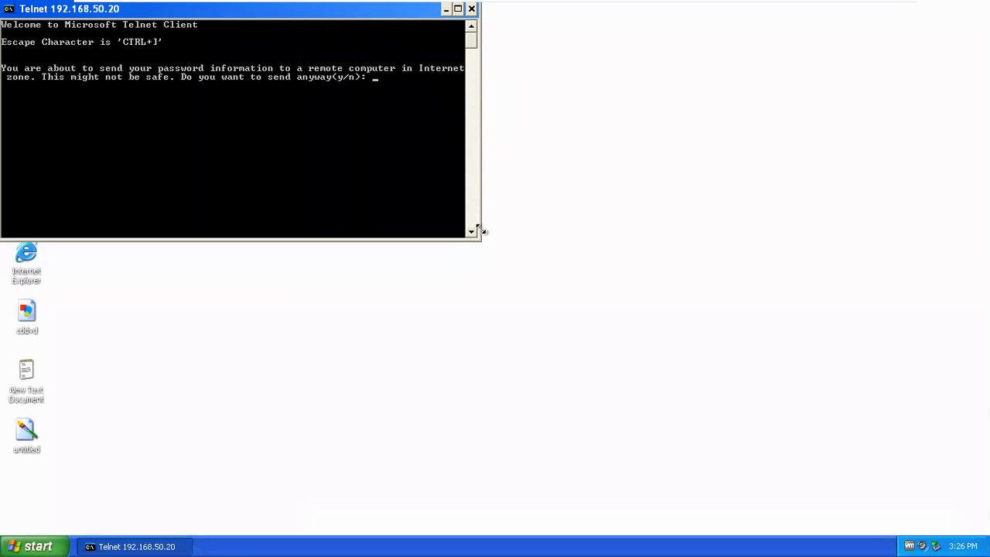
left_click_drag(478, 239, 851, 410)
- Answer 'n' to the password warning to connect, and center the console
type("n")
key("Return")
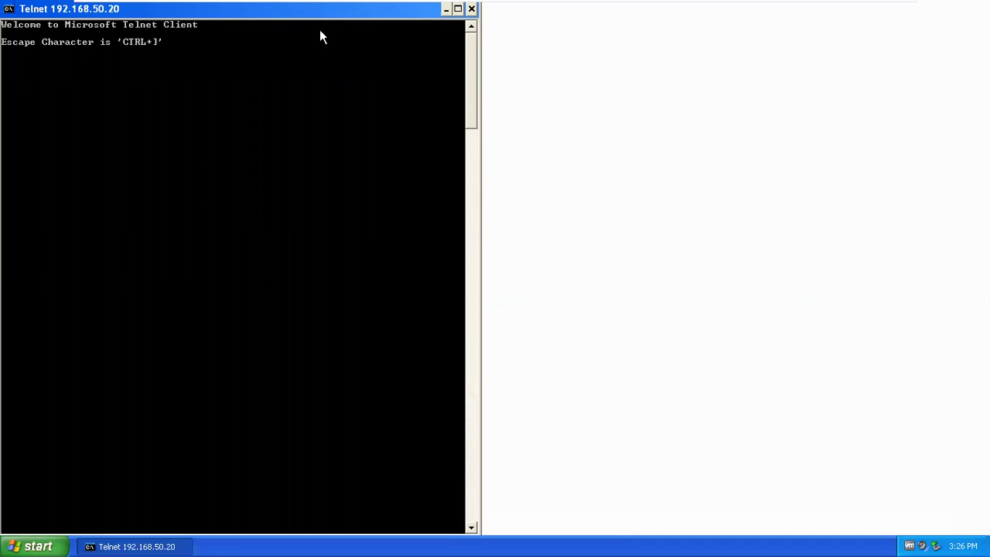
left_click_drag(296, 15, 543, 49)
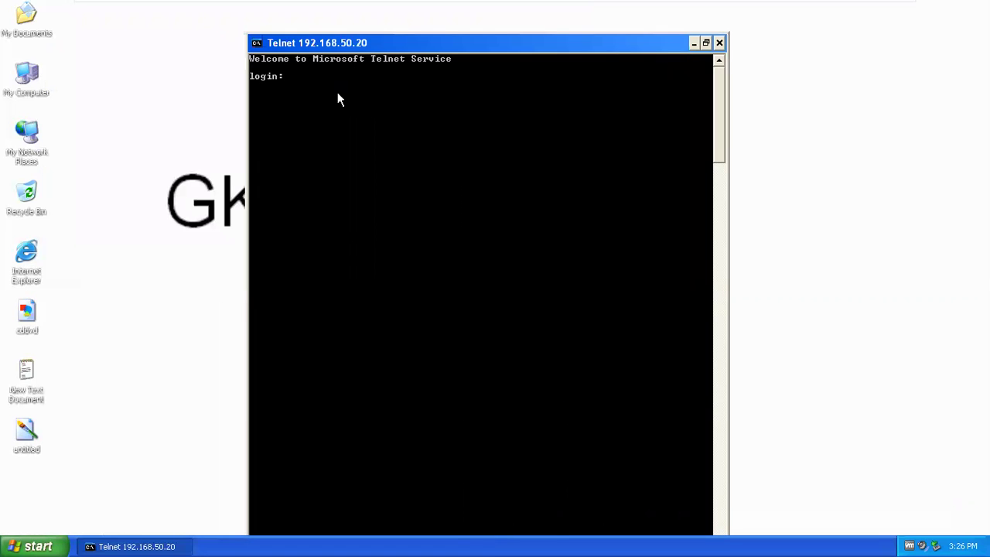
- Enter the login name and password at the Telnet prompt, which gets refused with Access Denied
type("durgesh")
key("Return")
key("Return")
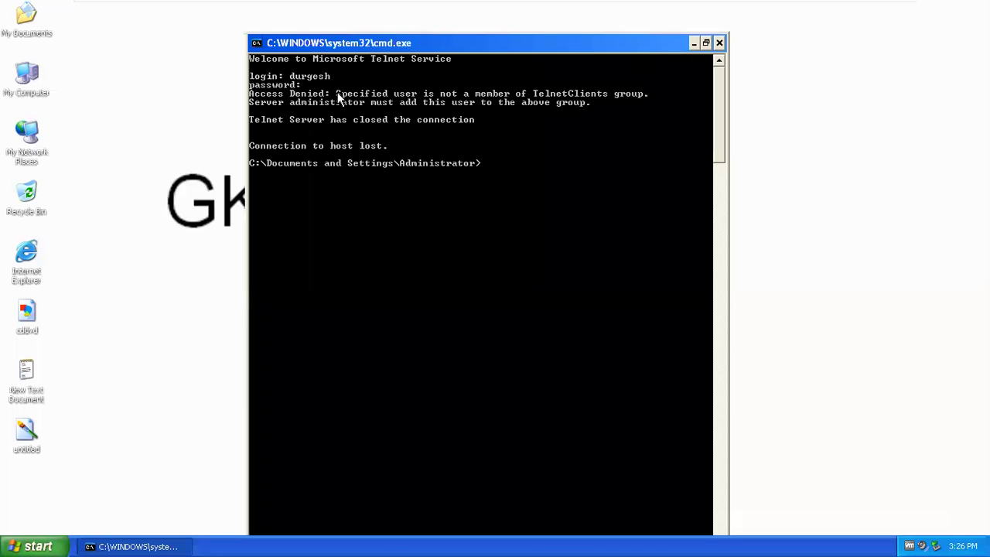
key("Return")
key("Return")
key("Return")
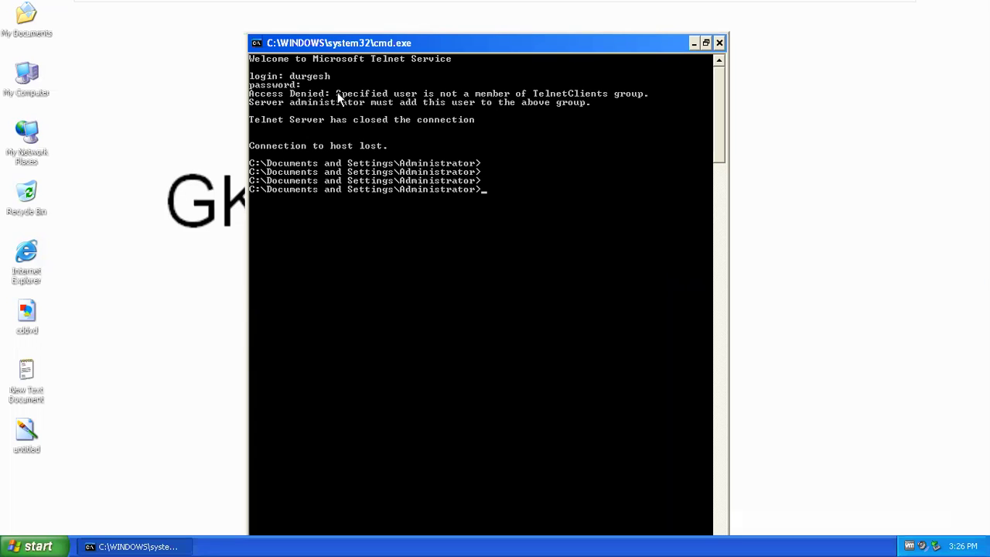
- Mark the TelnetClients part of the error message, then minimize the console
right_click(466, 102)
left_click(490, 108)
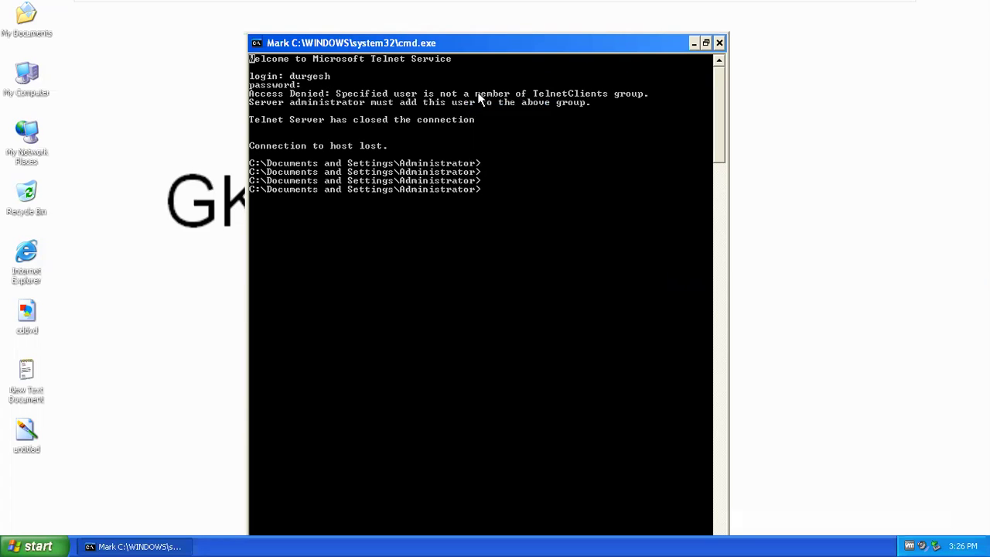
left_click_drag(474, 97, 607, 97)
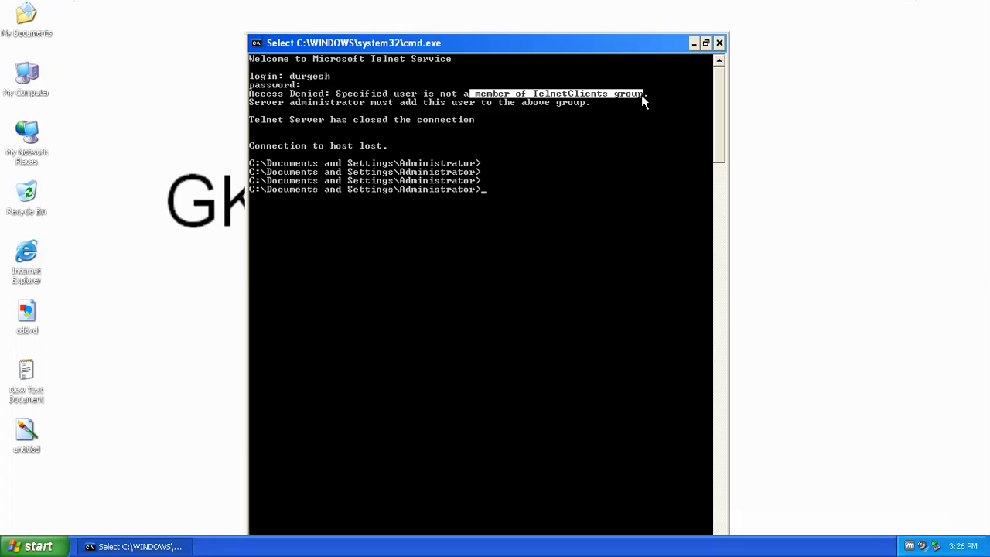
left_click(692, 45)
- On the Windows 7 VM, view the user account's group memberships, then close the dialogs unchanged
mouse_move(685, 9)
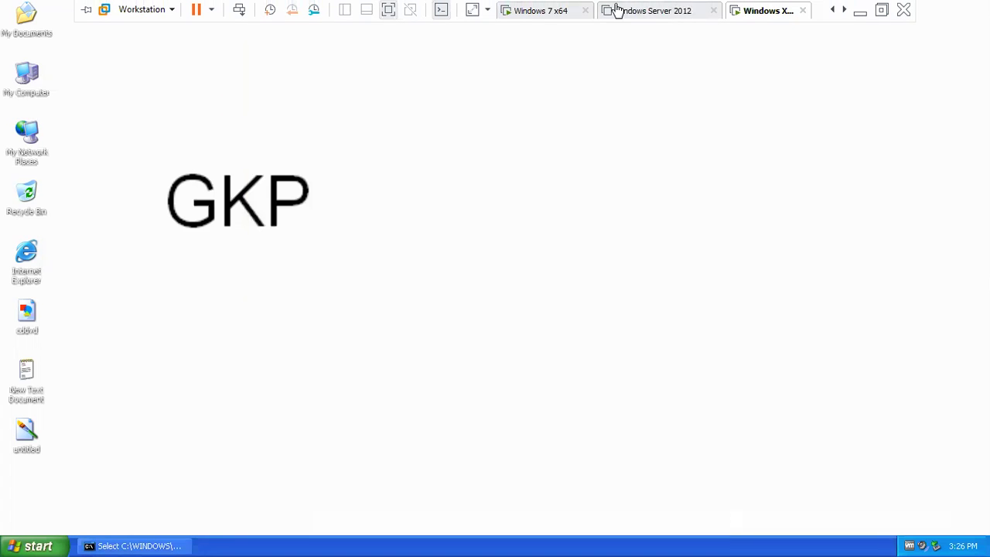
left_click(538, 14)
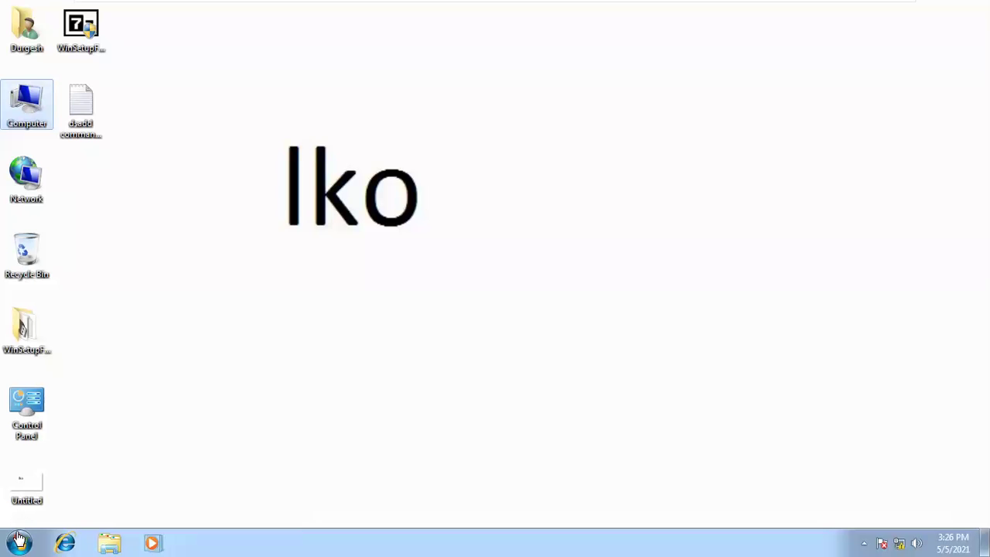
right_click(25, 113)
left_click(60, 133)
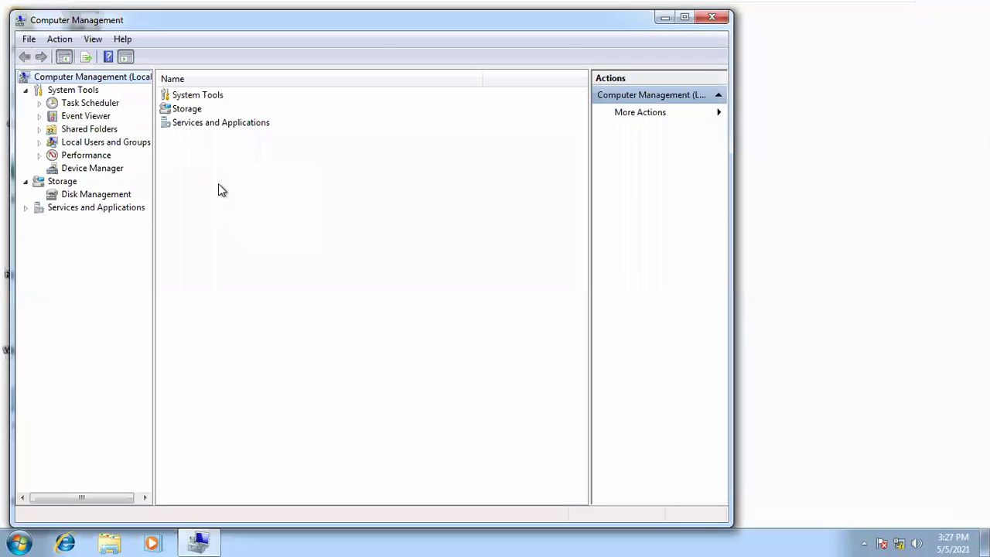
double_click(100, 143)
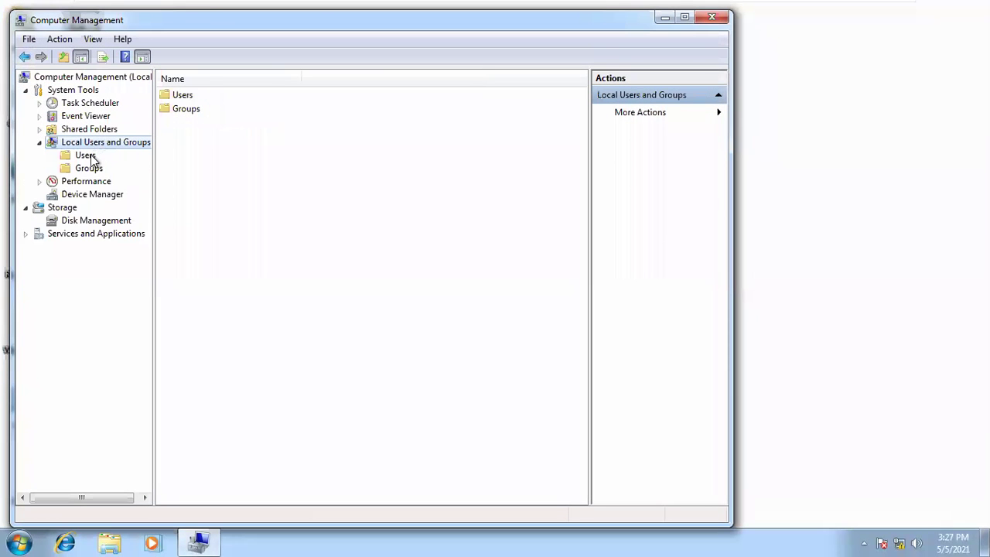
left_click(85, 156)
right_click(188, 128)
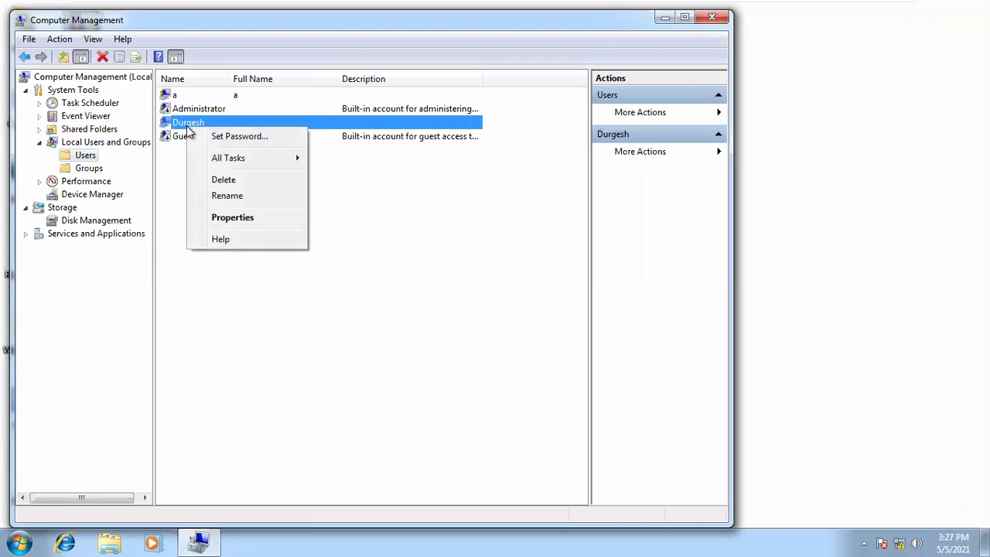
left_click(222, 217)
left_click(290, 139)
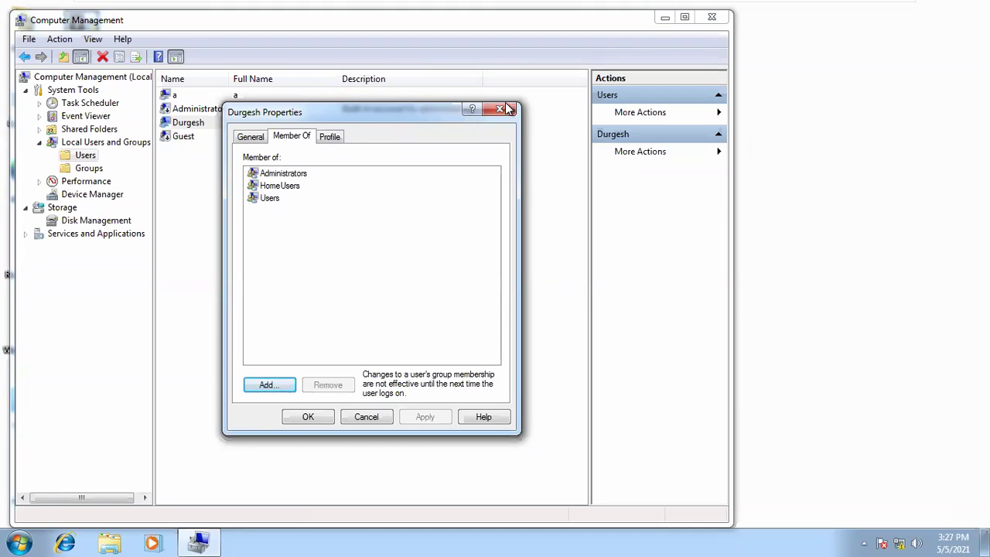
left_click(200, 540)
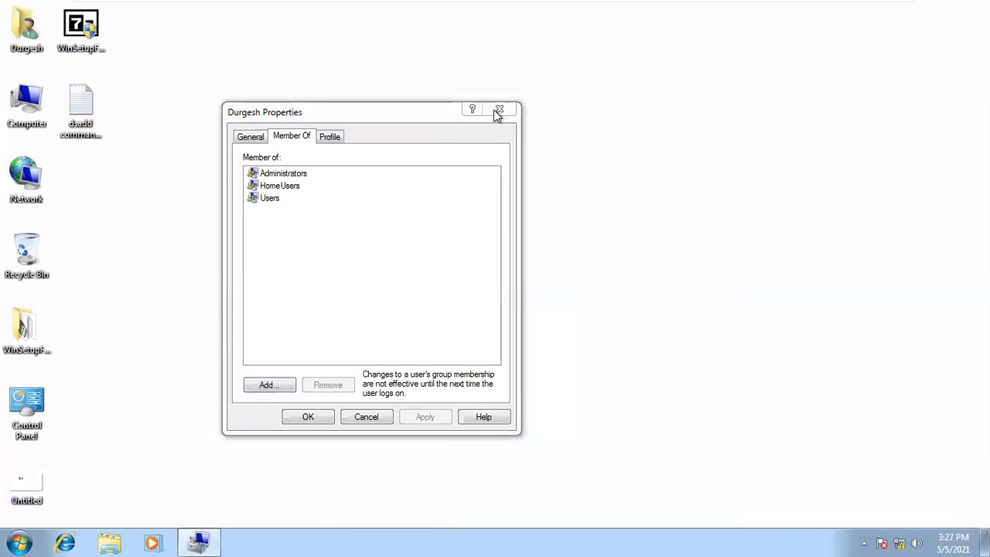
key("Return")
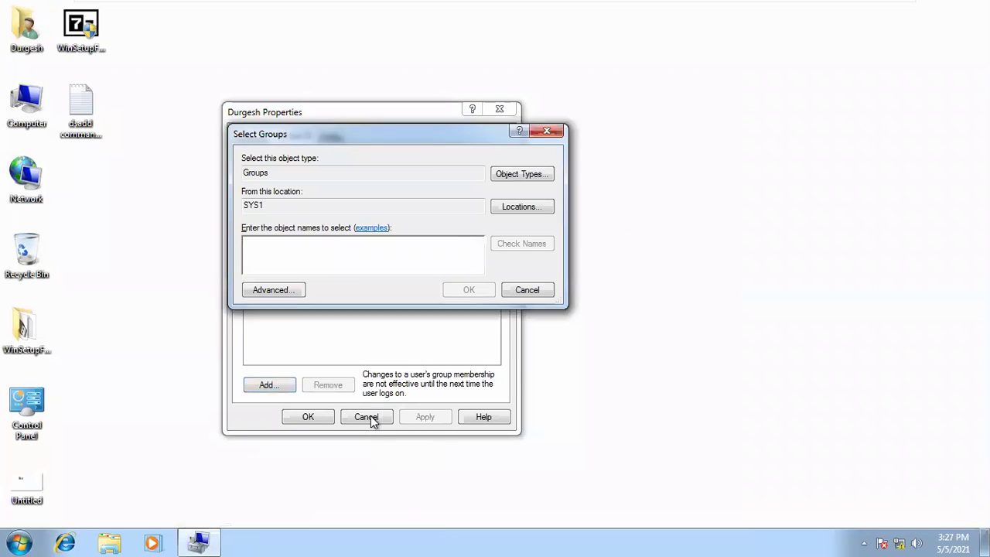
left_click(545, 132)
left_click(499, 108)
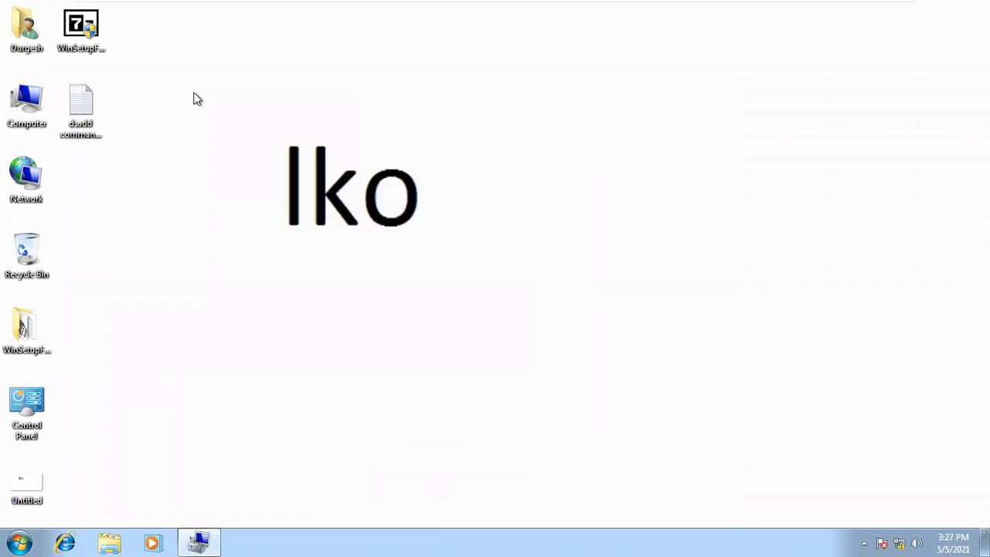
- Reopen Computer Management and show the user account's Member Of groups
right_click(34, 95)
left_click(61, 115)
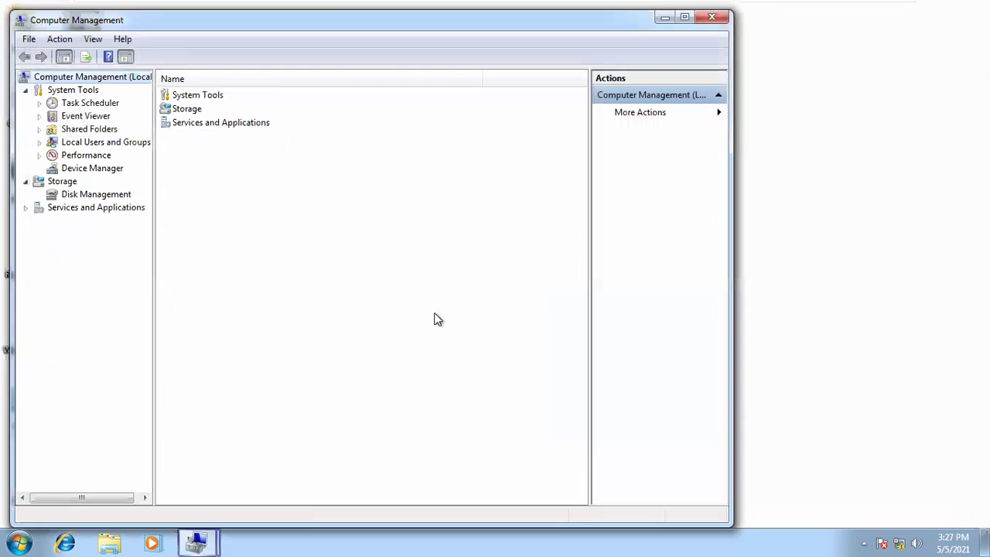
double_click(89, 143)
left_click(93, 155)
left_click(195, 123)
right_click(195, 122)
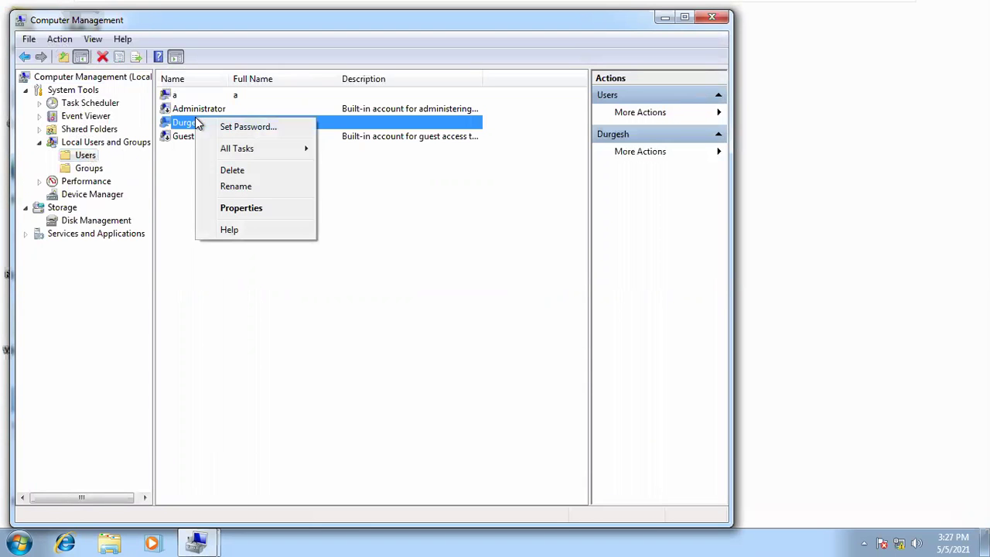
left_click(241, 207)
left_click(293, 137)
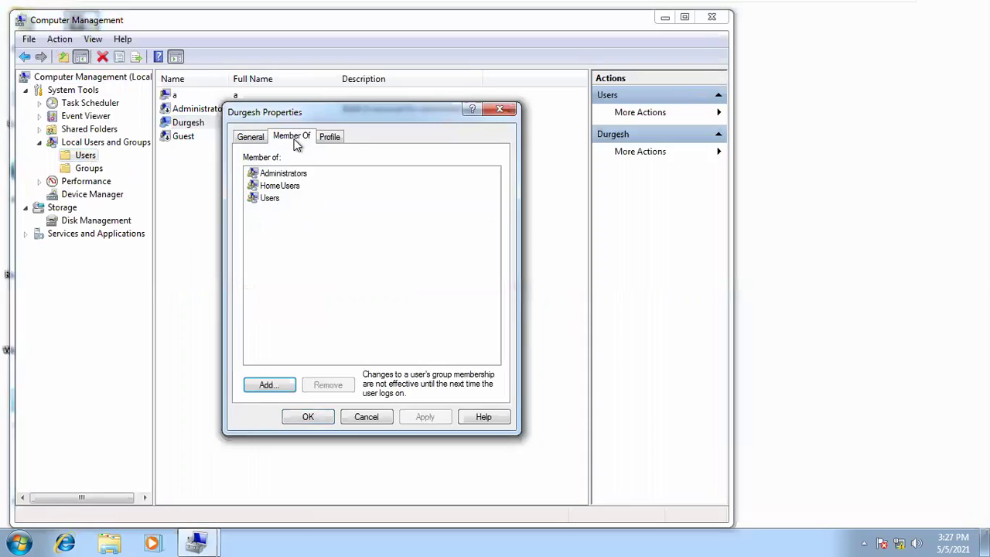
- Add the TelnetClients group to the account via Advanced > Find Now and save
left_click(269, 385)
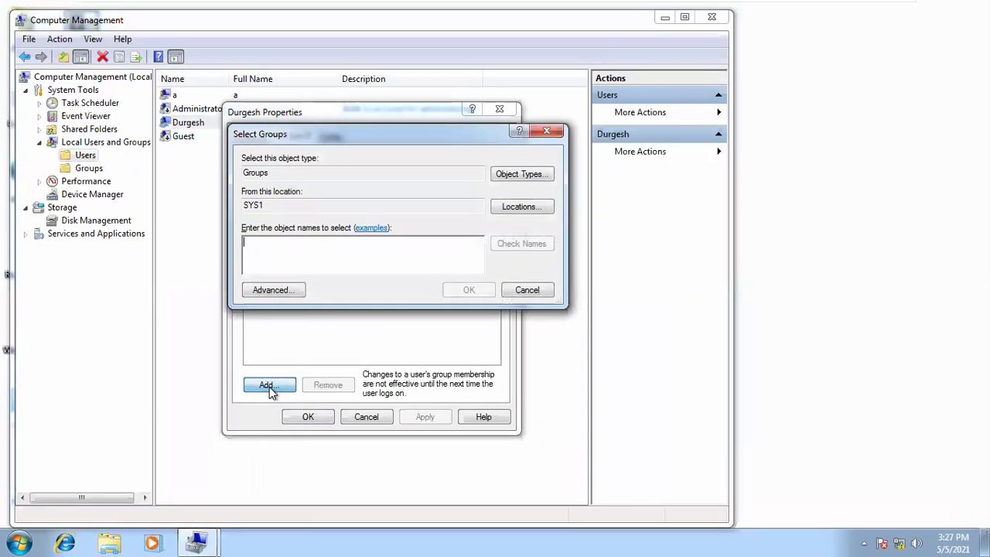
left_click(280, 284)
left_click(572, 250)
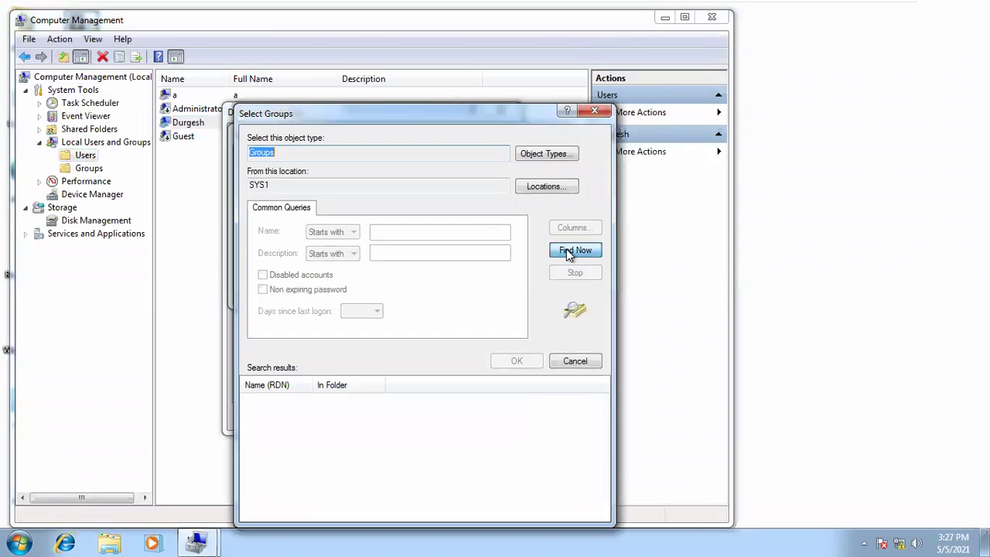
left_click(302, 439)
key("t")
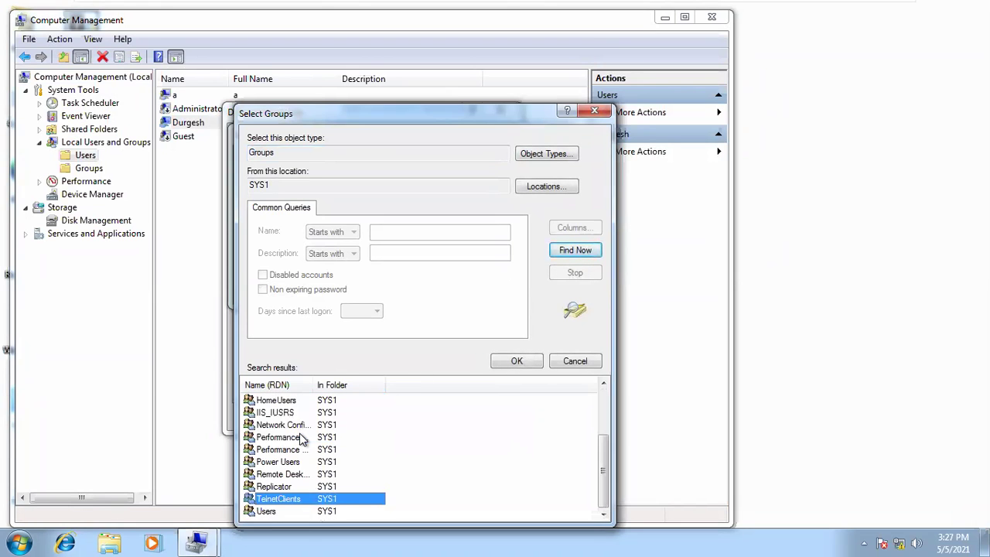
left_click_drag(315, 384, 447, 385)
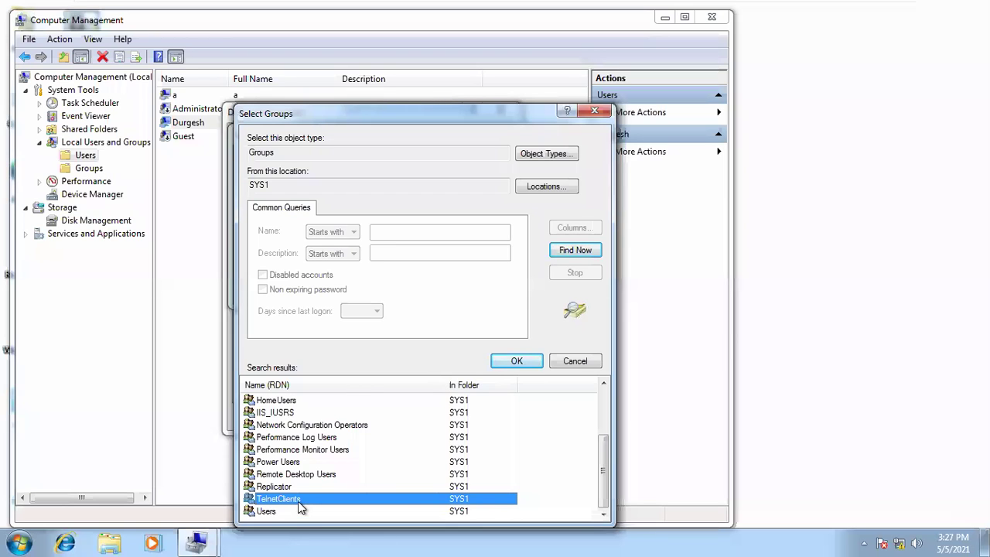
left_click(529, 362)
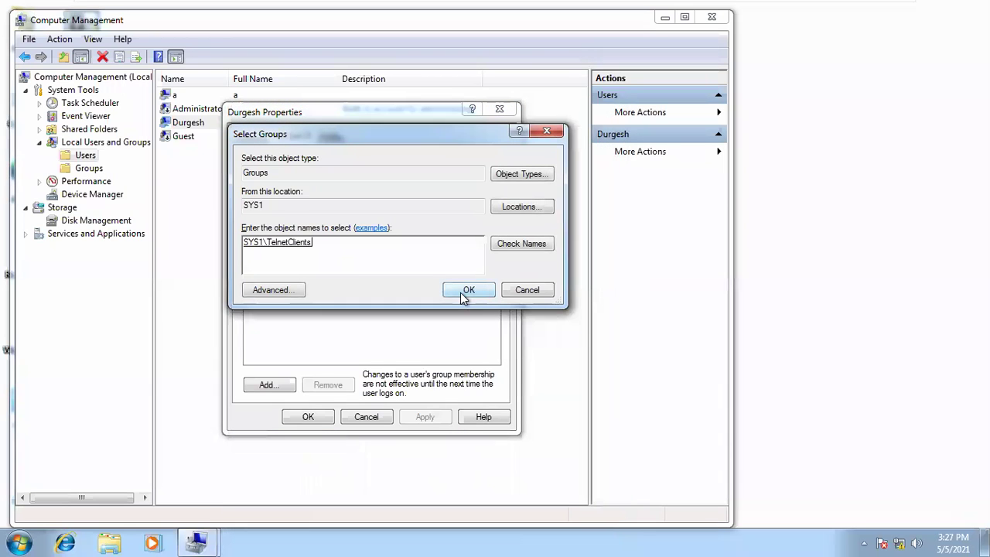
left_click(469, 290)
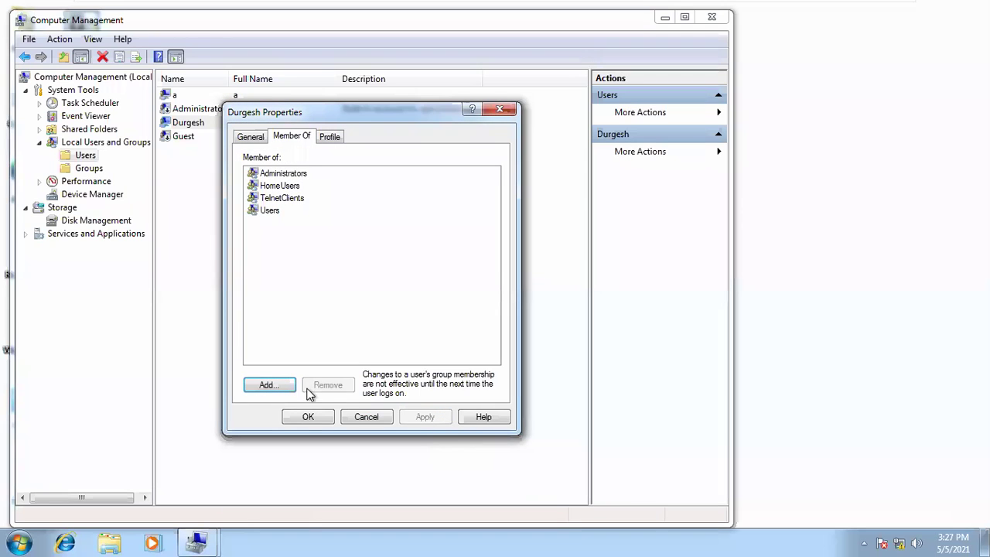
left_click(299, 420)
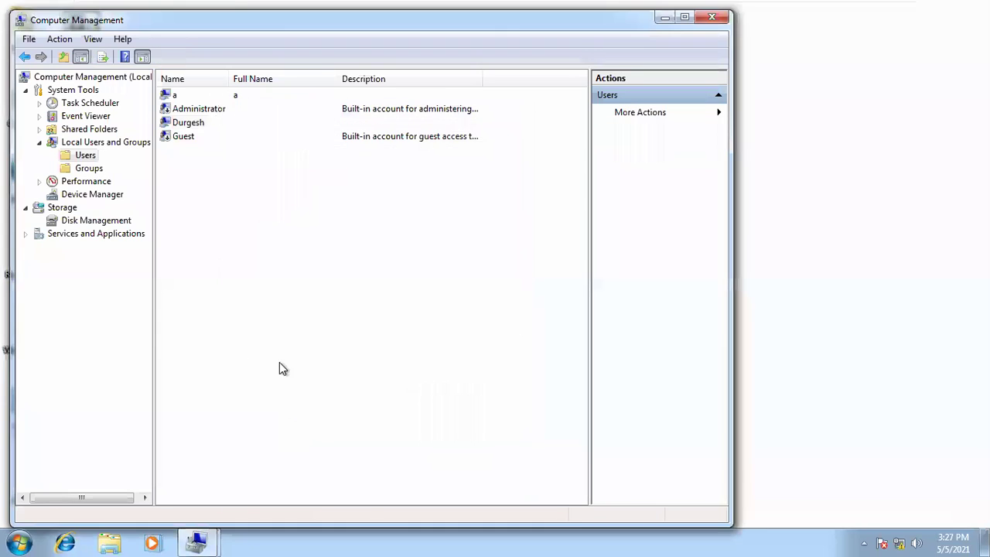
- Confirm the account now lists TelnetClients membership, then return to the XP VM
double_click(202, 124)
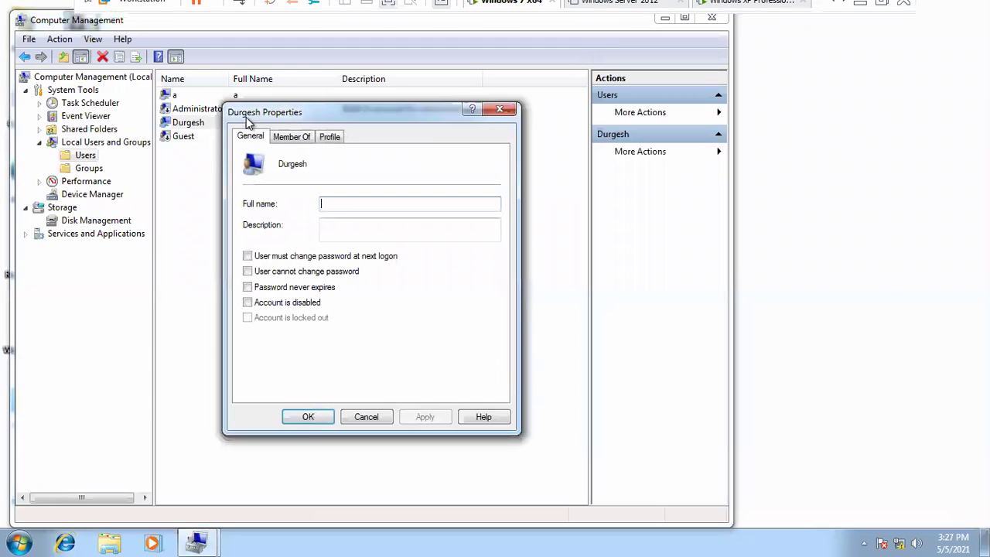
left_click(292, 136)
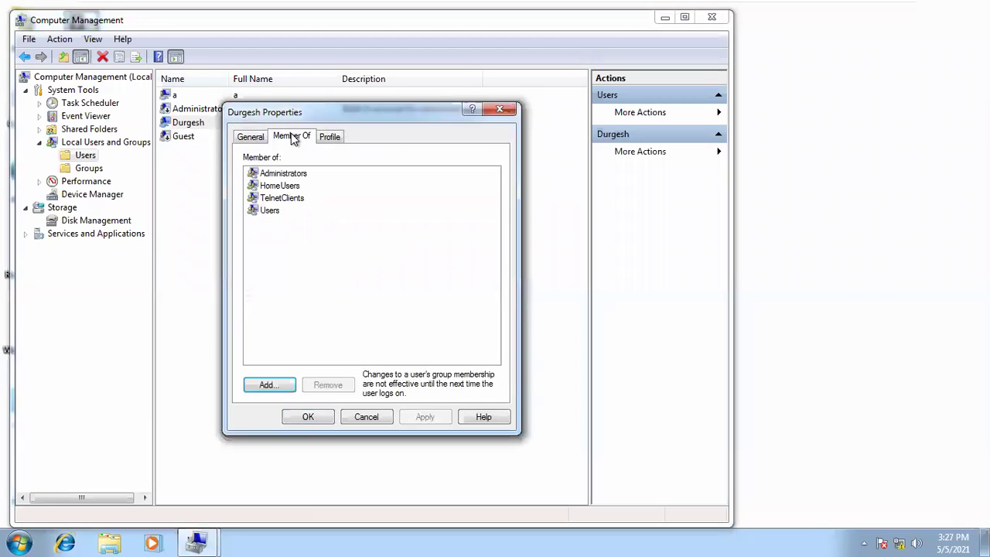
left_click(274, 202)
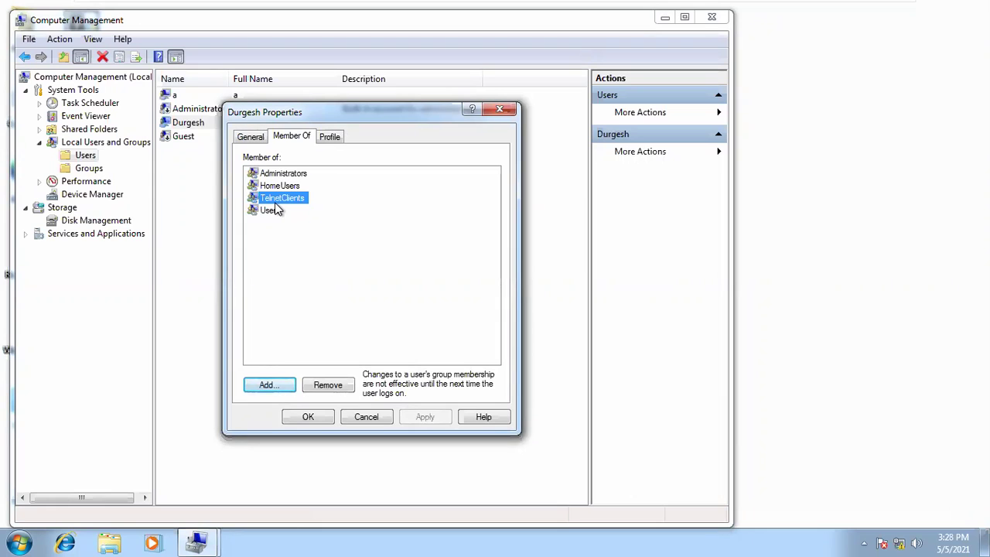
left_click(500, 110)
left_click(781, 10)
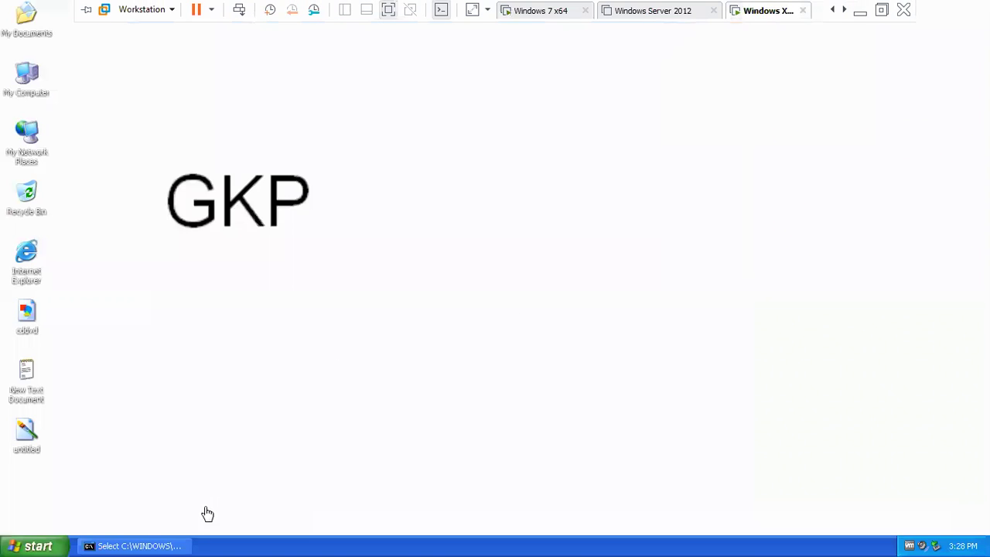
- Restore the command window and set its font to 12 x 16, saved for future windows
left_click(108, 546)
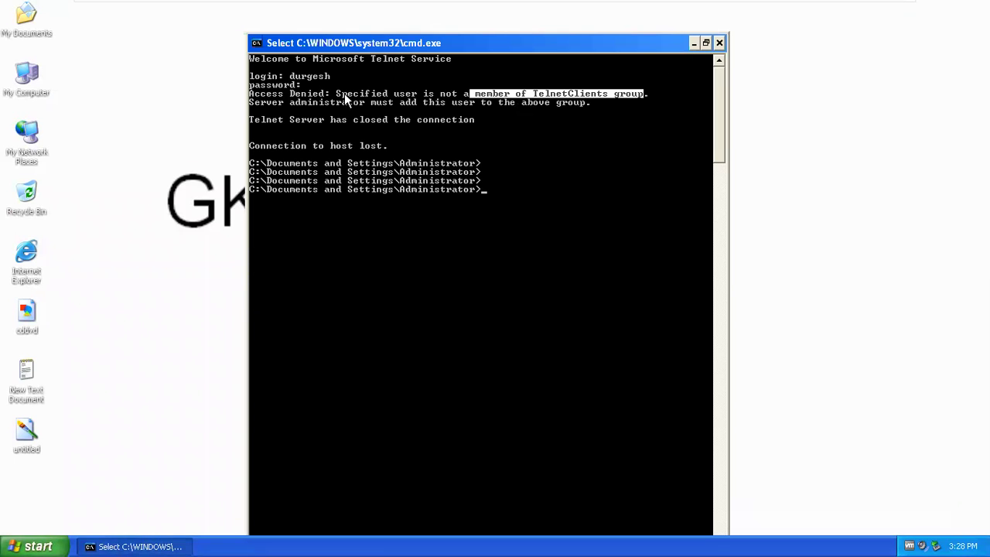
left_click_drag(329, 95, 249, 95)
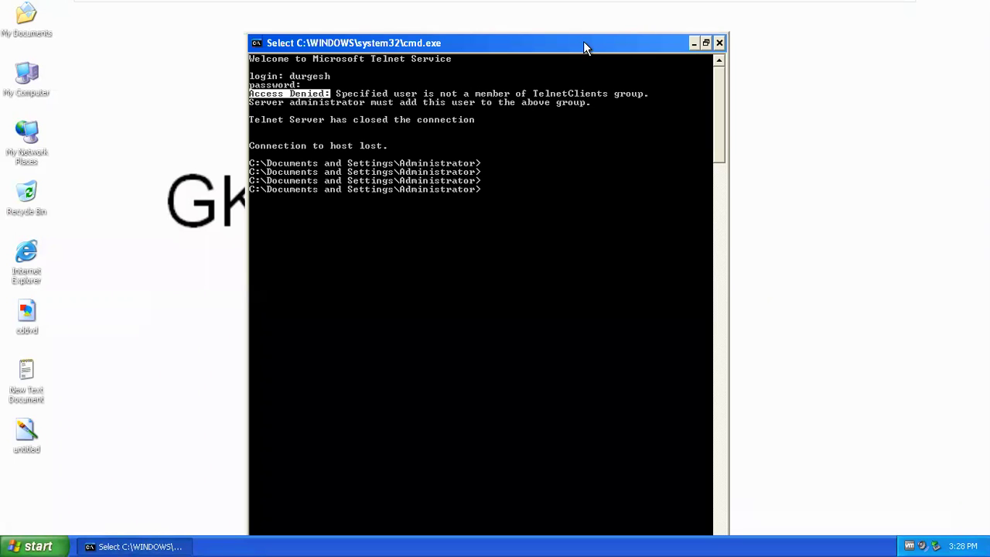
right_click(584, 44)
left_click(624, 165)
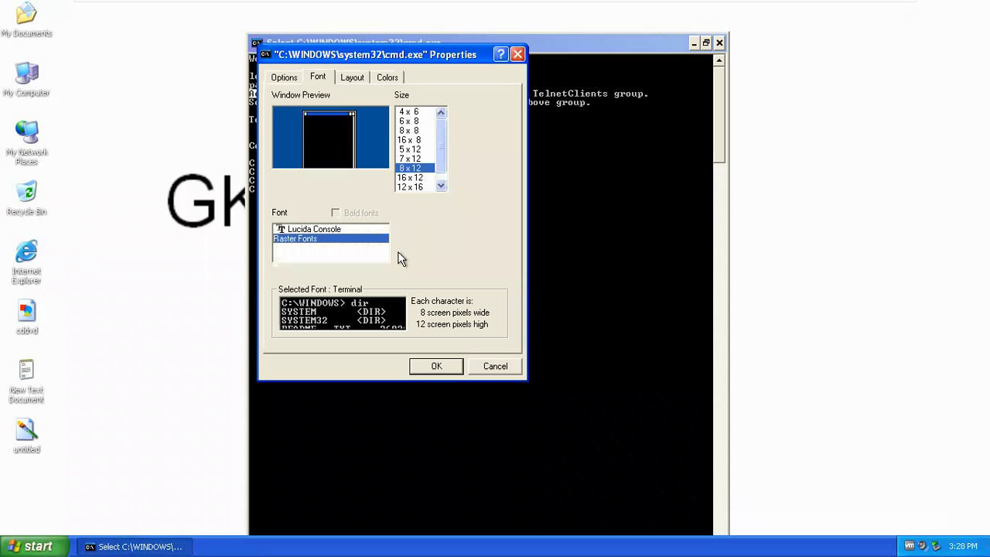
left_click(417, 187)
left_click(435, 368)
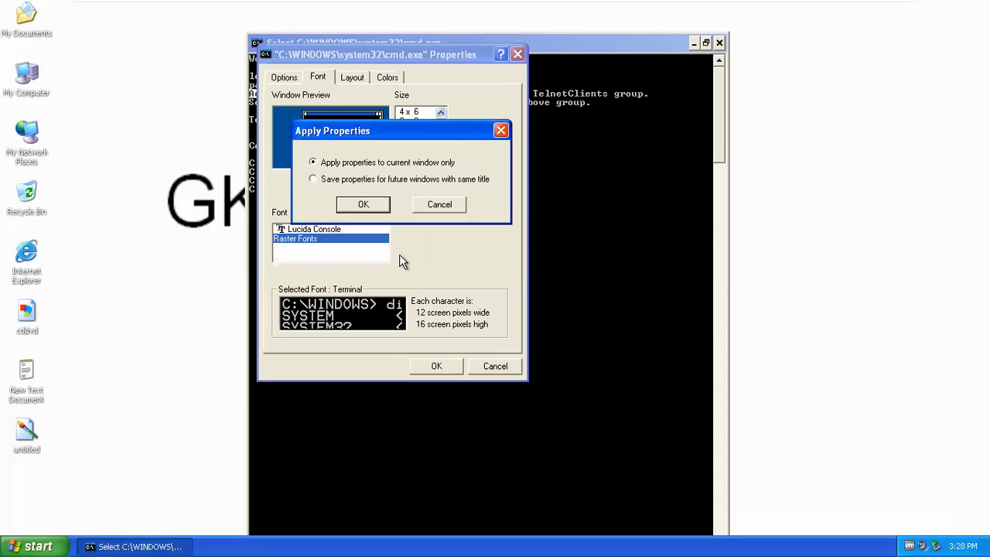
left_click(364, 180)
left_click(364, 204)
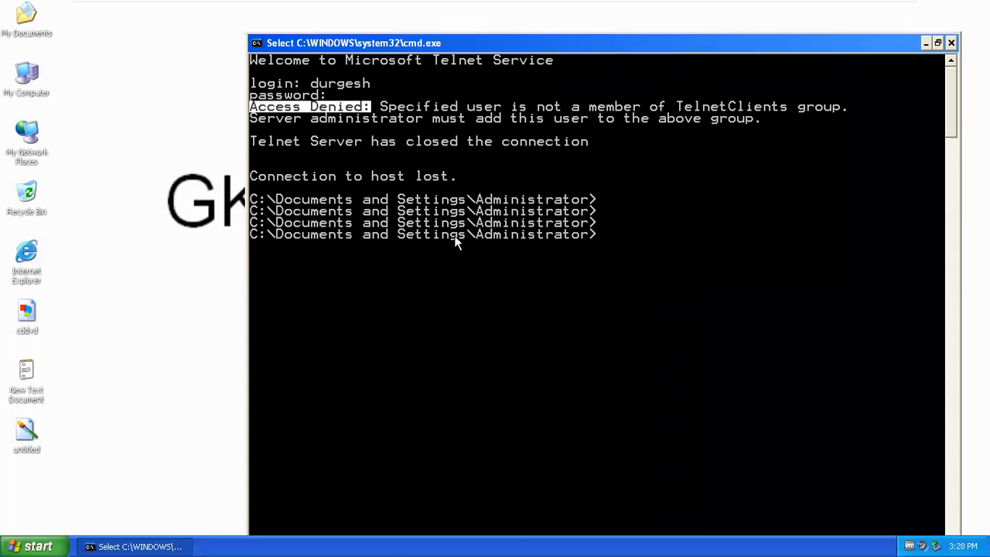
- Highlight the Access Denied and TelnetClients membership messages, then clear the selection
left_click(600, 119)
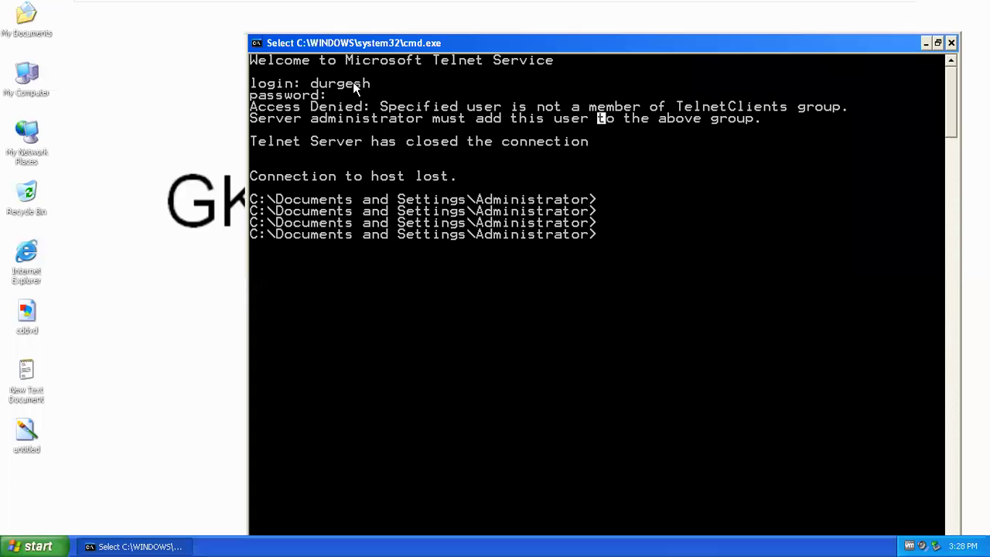
left_click_drag(375, 84, 310, 83)
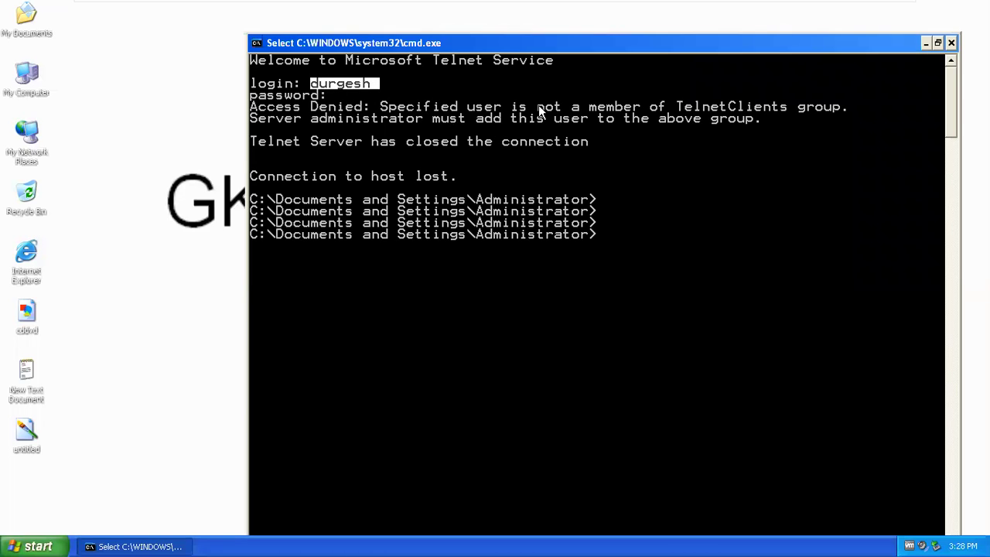
left_click_drag(512, 106, 785, 105)
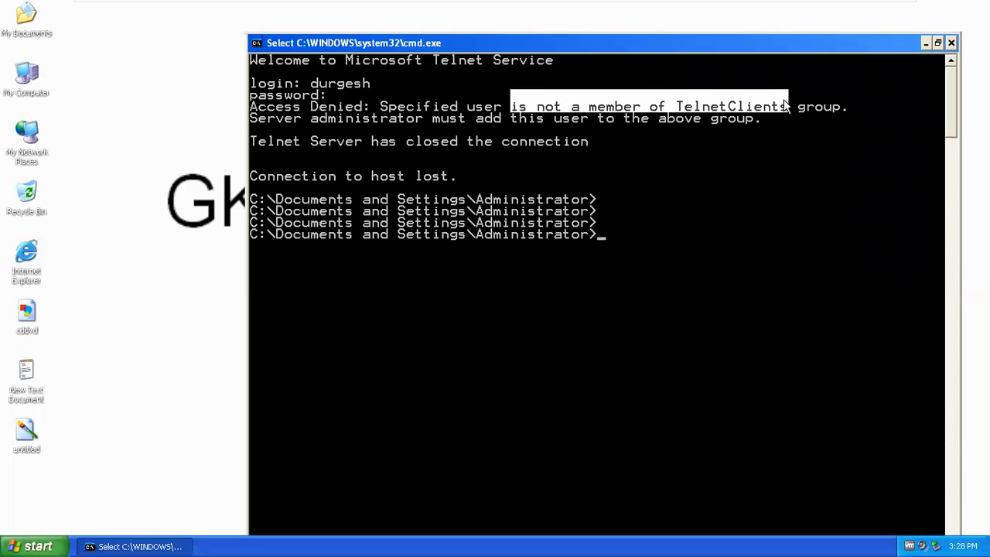
left_click(675, 178)
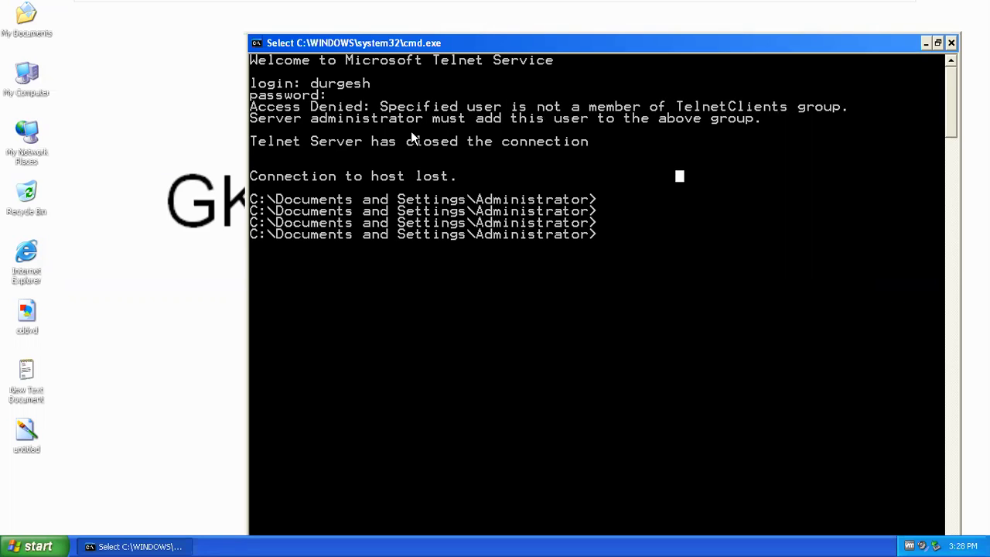
left_click_drag(434, 121, 756, 124)
left_click_drag(675, 107, 829, 114)
left_click(651, 236)
key("Return")
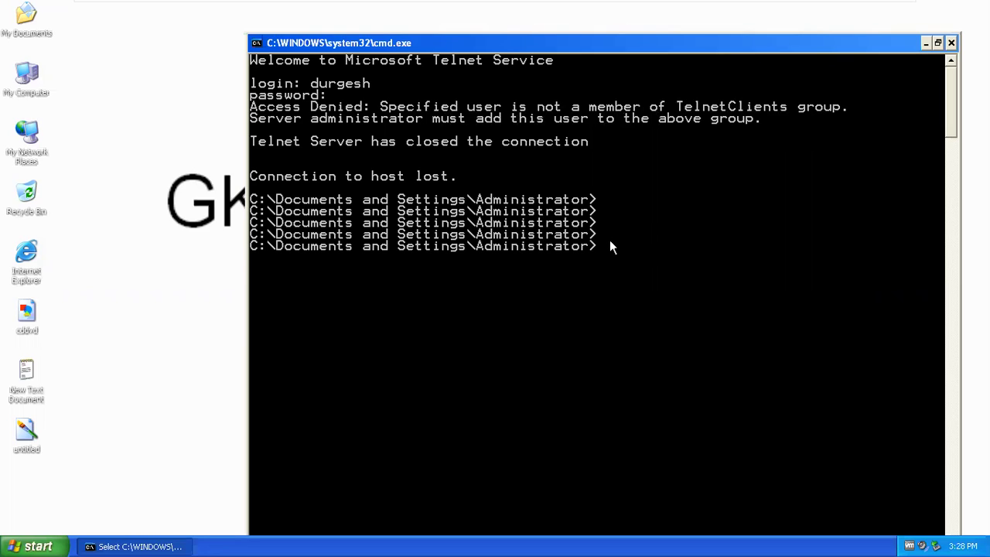
- Rerun telnet 192.168.50.20 from command history and shift the Telnet window left
key("Return")
key("Up")
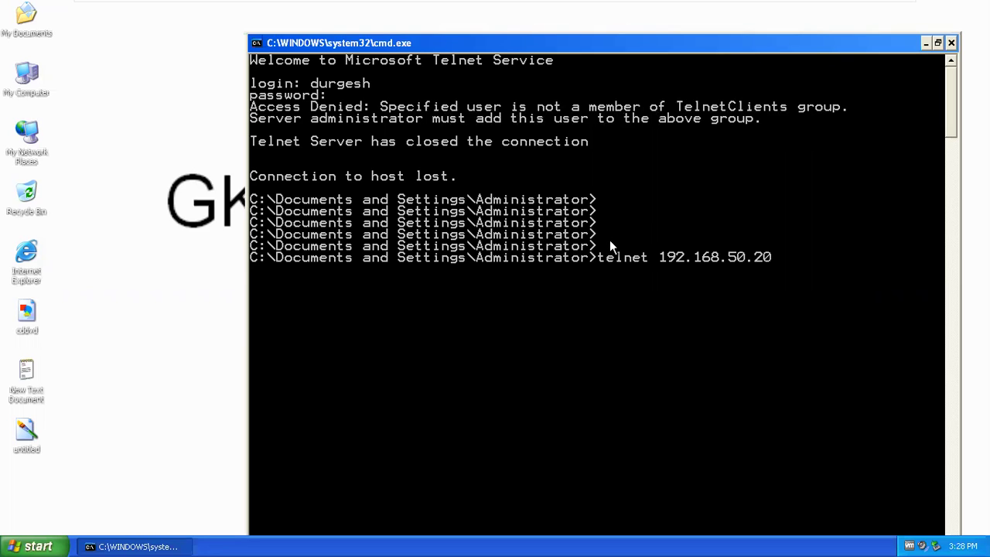
key("Return")
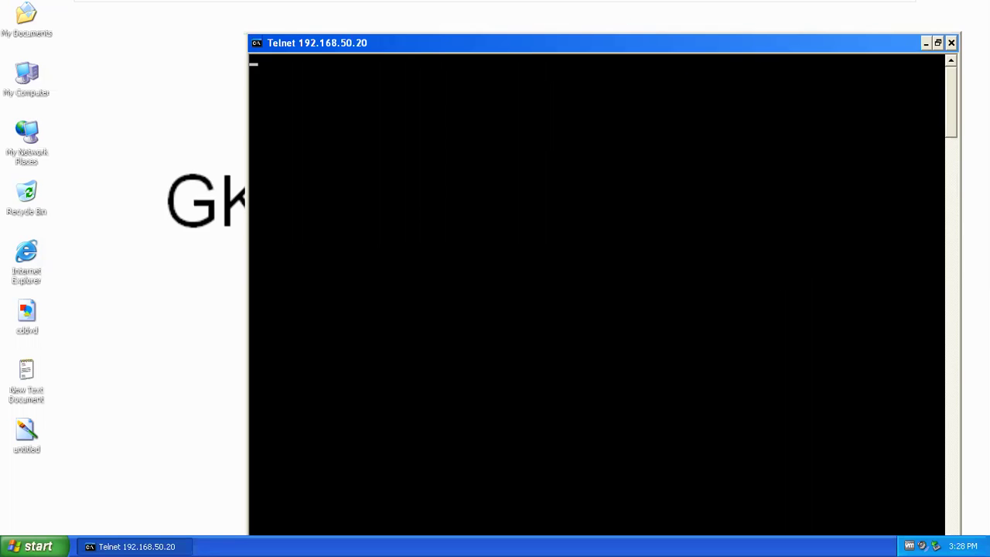
left_click_drag(792, 44, 761, 45)
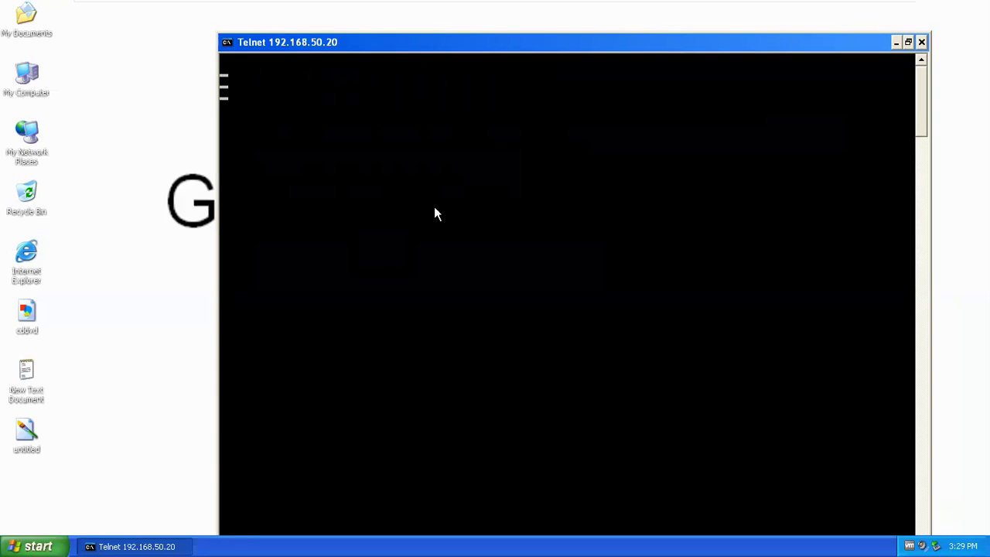
left_click_drag(529, 54, 500, 50)
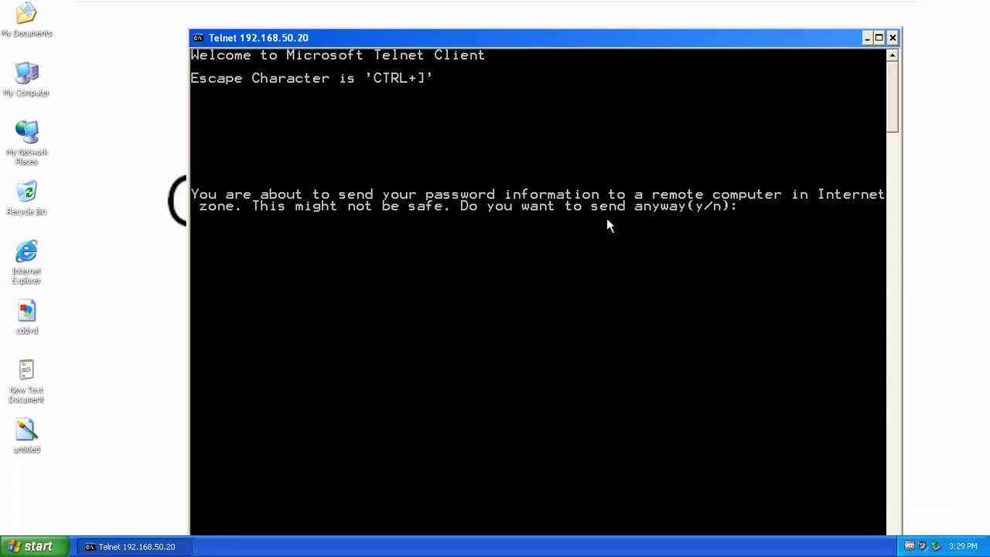
- Answer 'n' to the password warning and log in with the account's name and password
type("n")
key("Return")
type("durgesh")
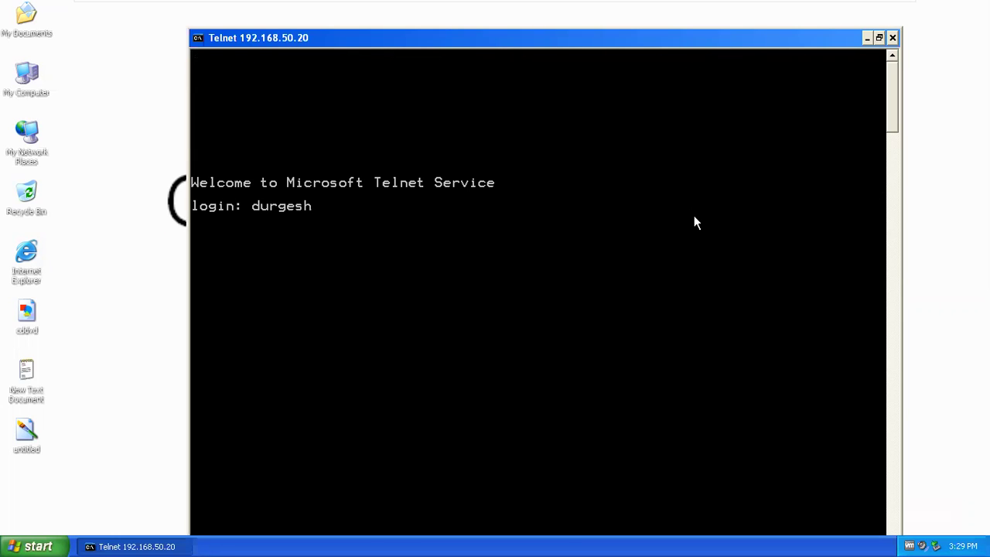
key("Return")
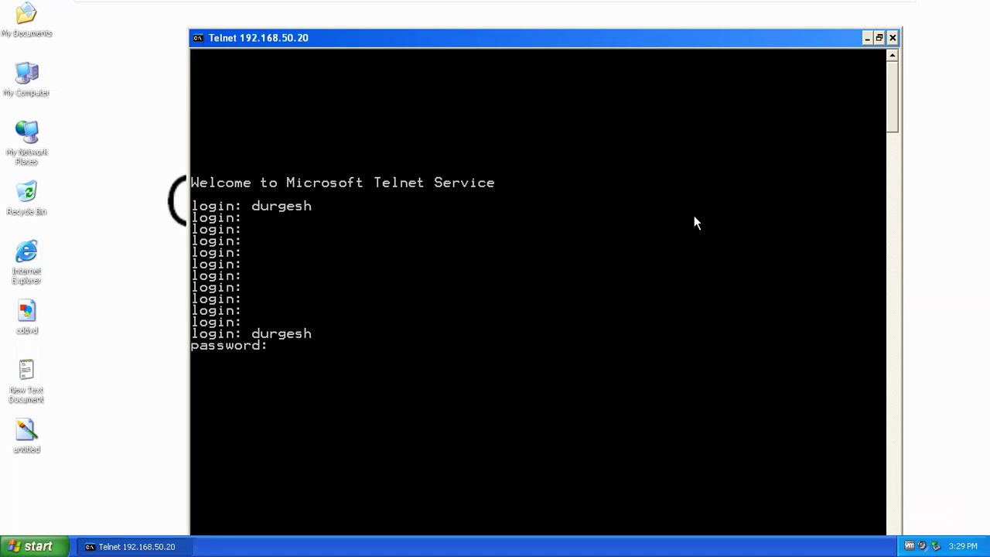
key("Return")
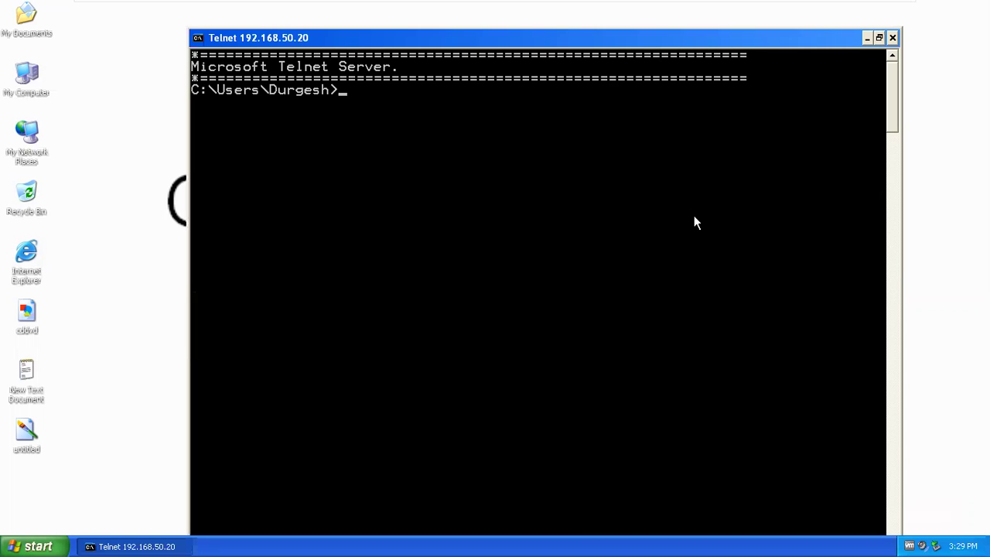
key("Return")
key("Return")
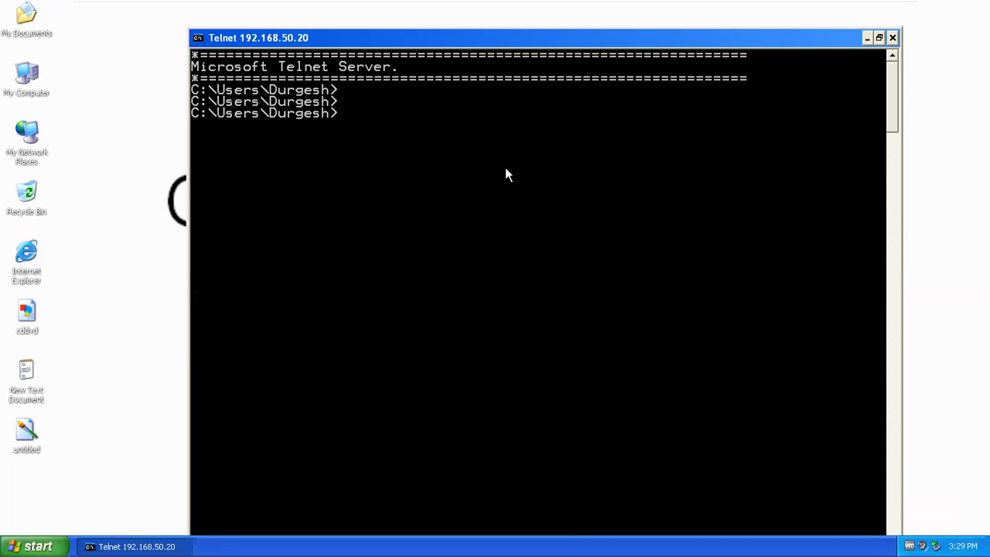
- Highlight the Microsoft Telnet Server banner, then close Computer Management on the Windows 7 VM
left_click_drag(419, 37, 461, 49)
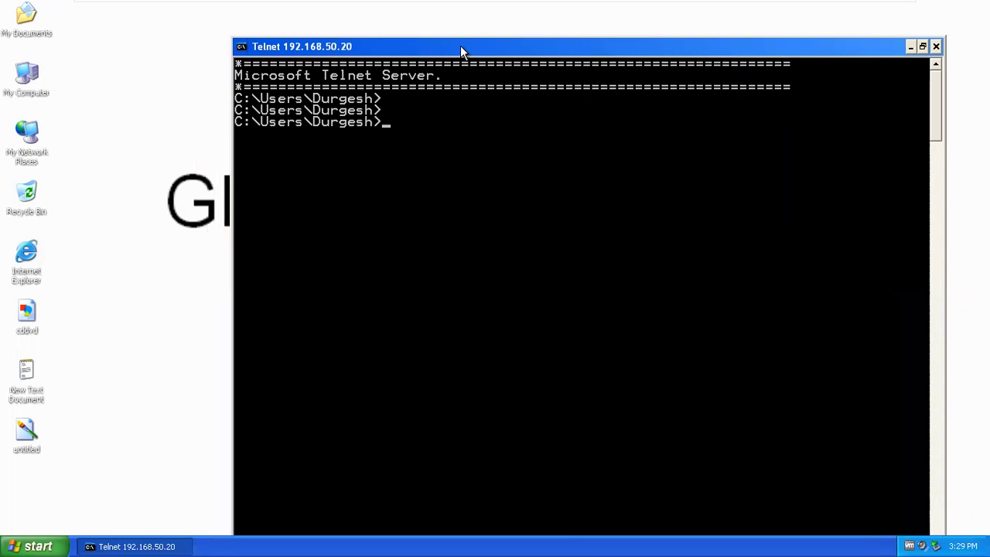
right_click(431, 77)
left_click(464, 87)
left_click_drag(442, 76, 239, 76)
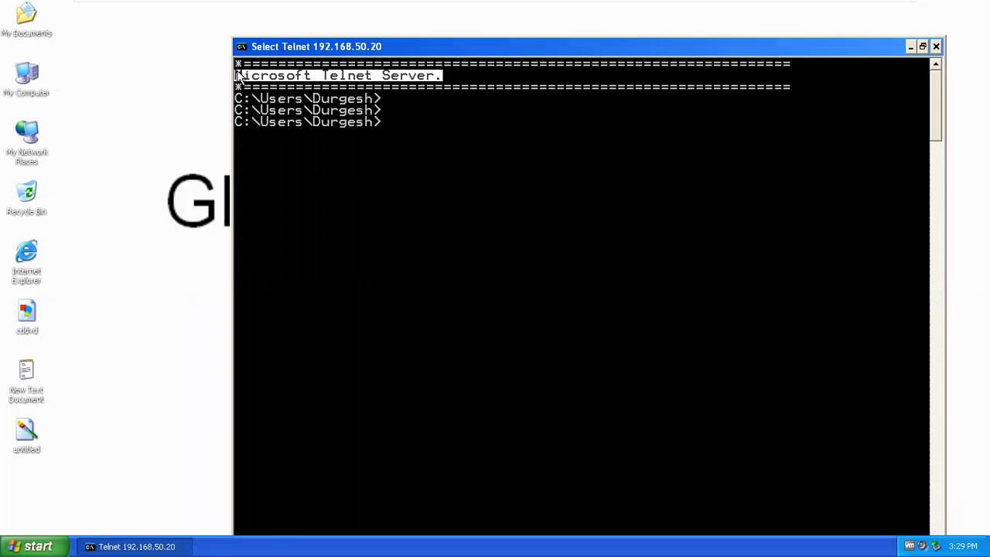
left_click(411, 123)
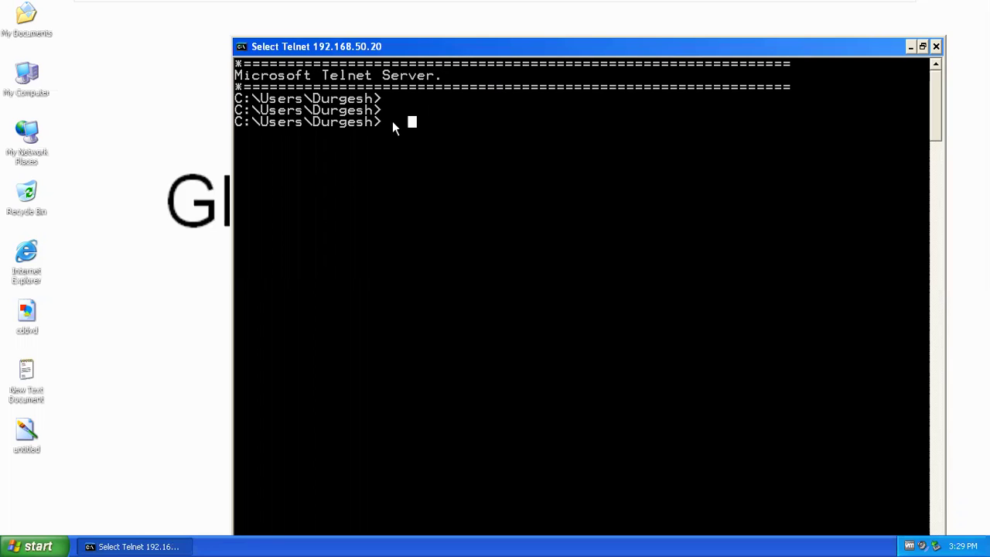
key("Return")
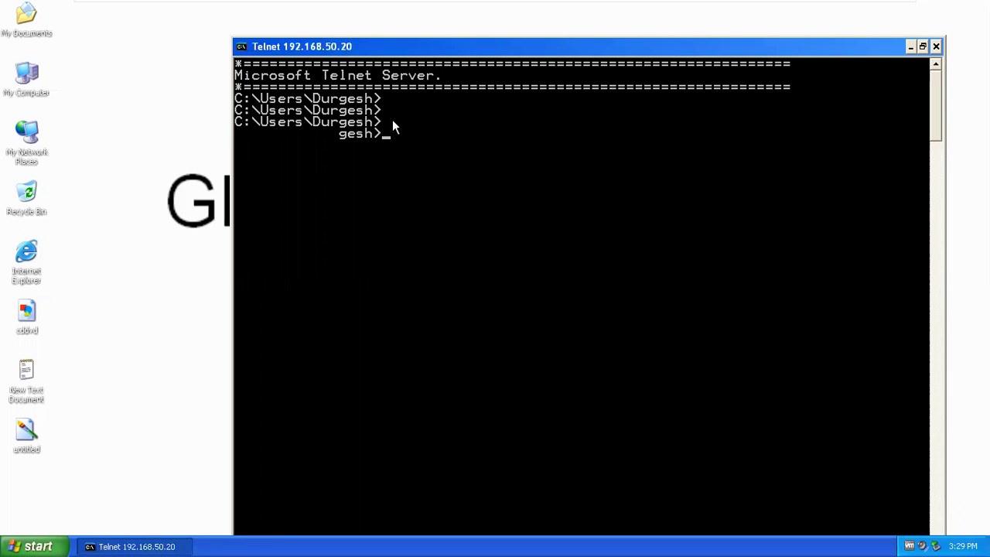
left_click(516, 11)
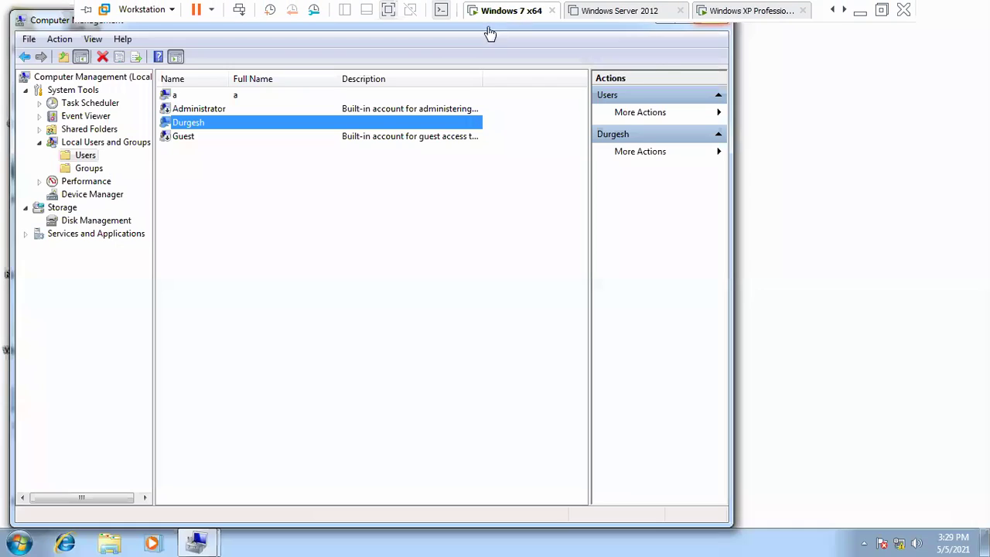
left_click(712, 21)
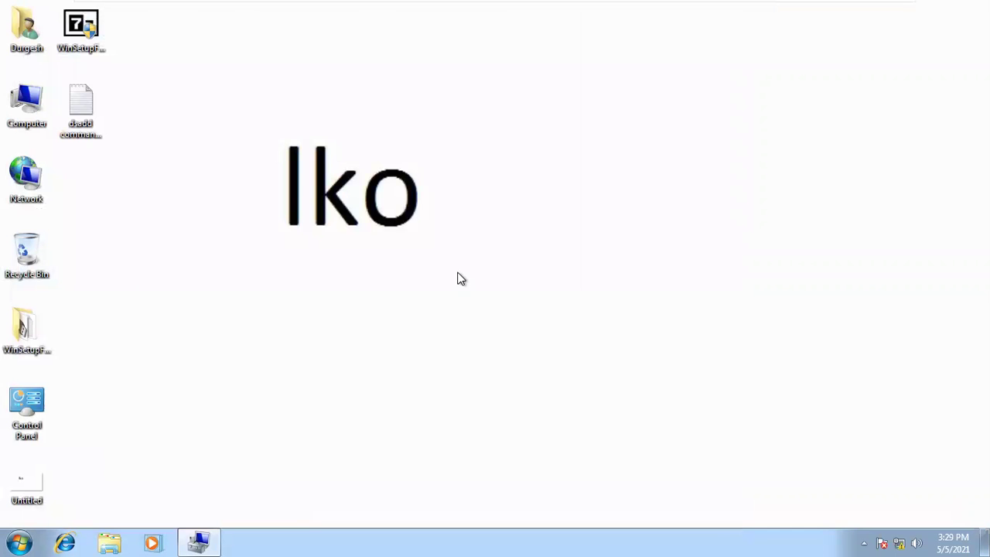
- In the Telnet session, change to the desktop folder and create a folder with md ICA
mouse_move(534, 7)
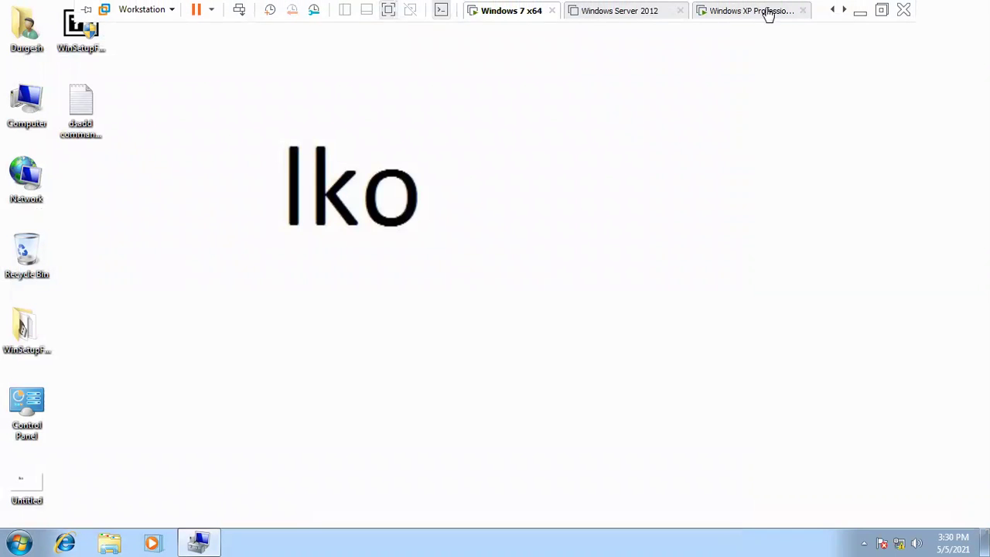
left_click(766, 12)
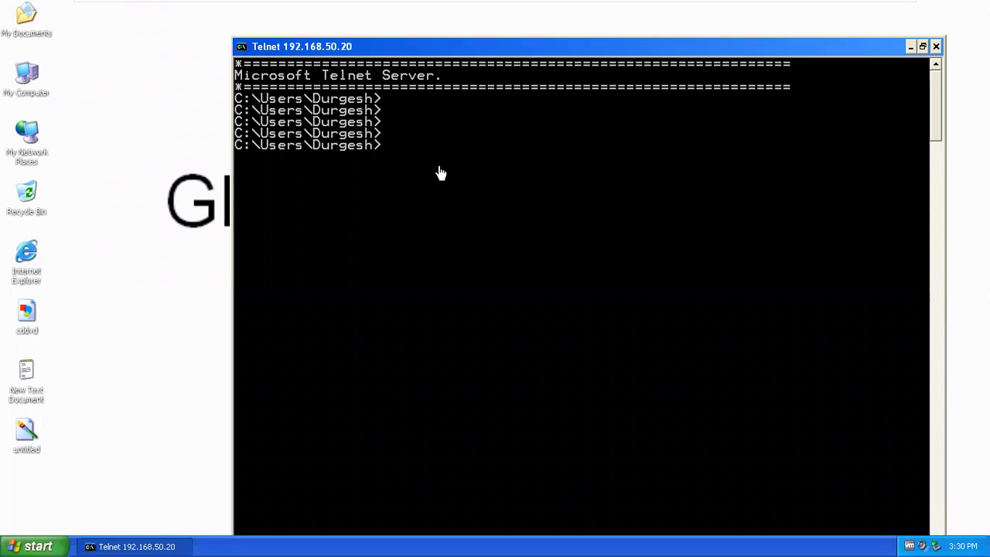
type("cd desktop")
key("Return")
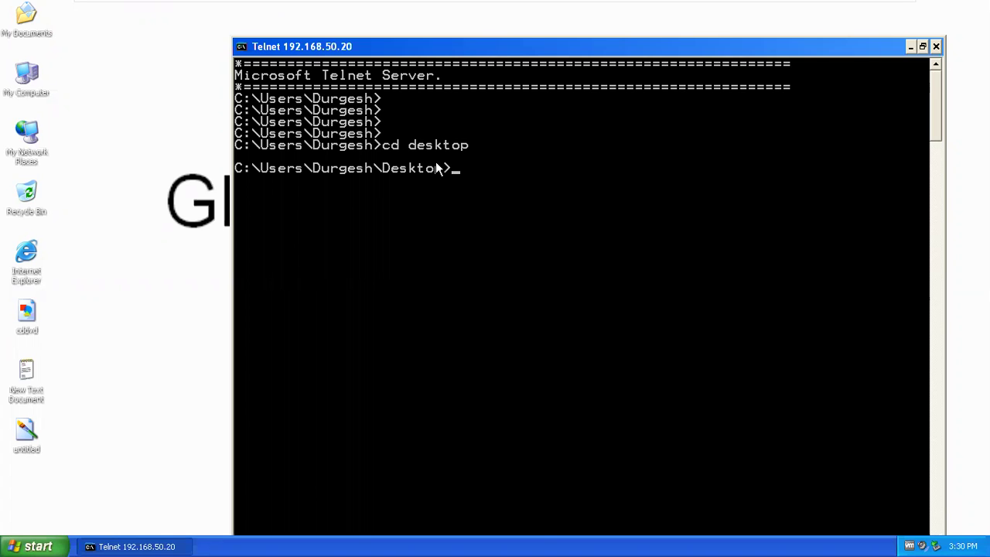
key("Return")
key("Return")
key("Return")
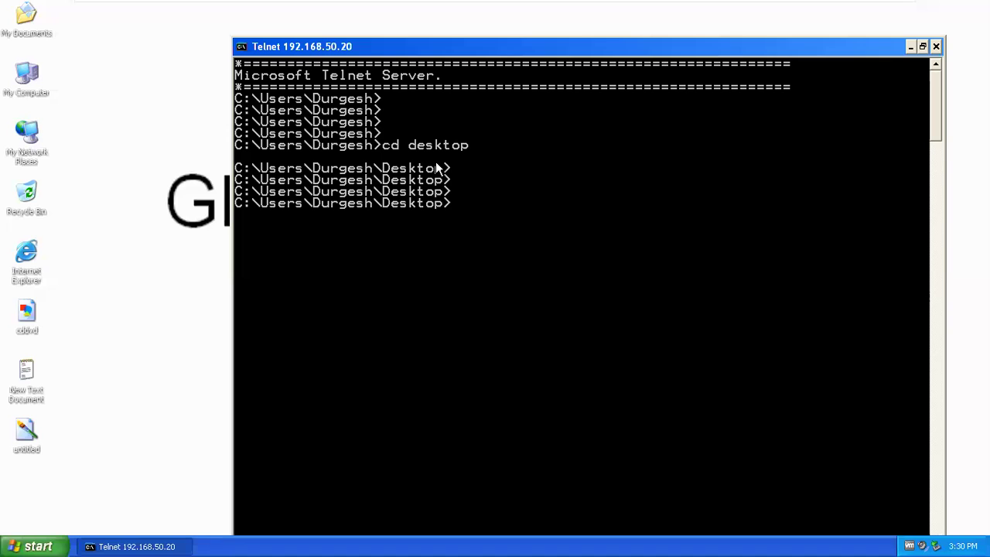
type("md ICA")
key("Return")
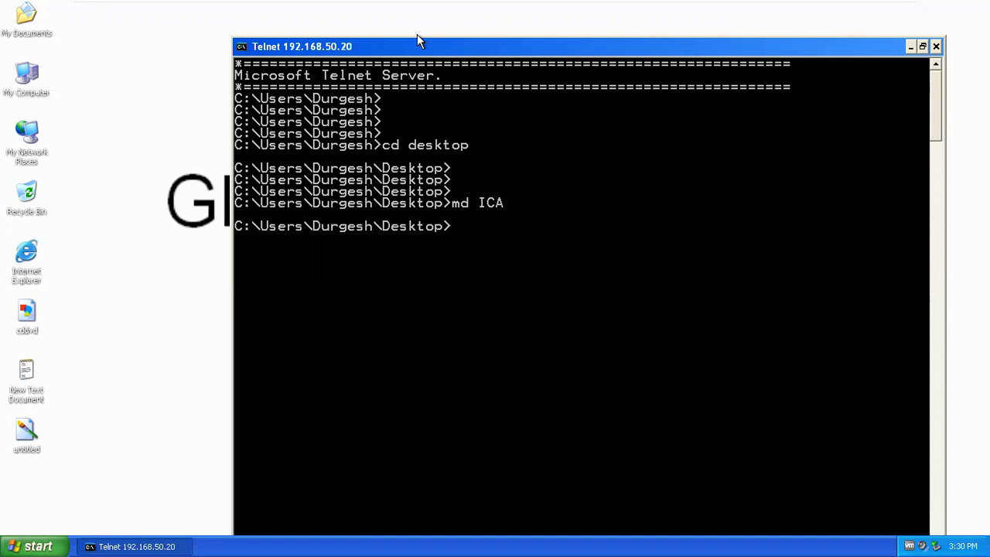
- Check the new ICA folder on the Windows 7 desktop, then return to the XP VM
mouse_move(681, 6)
left_click(541, 13)
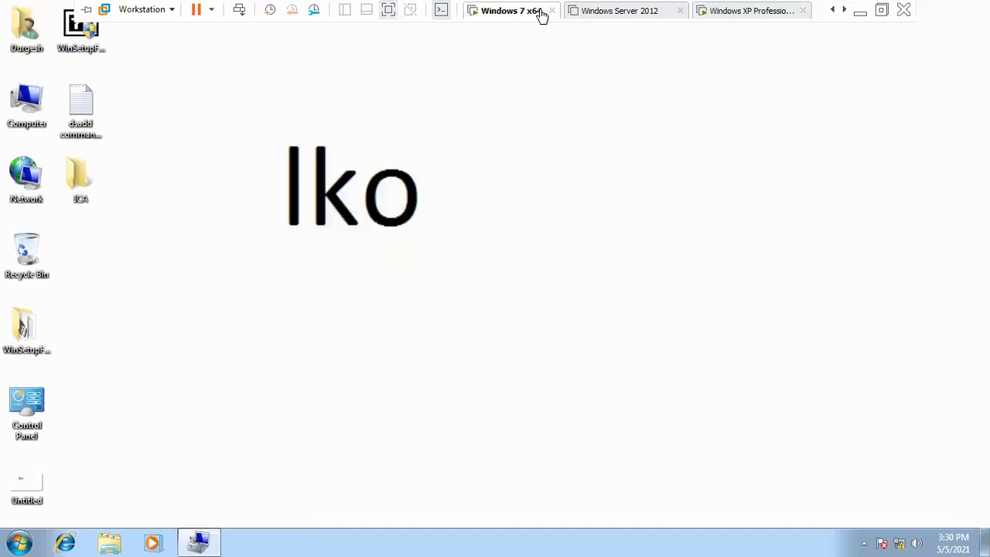
left_click(71, 178)
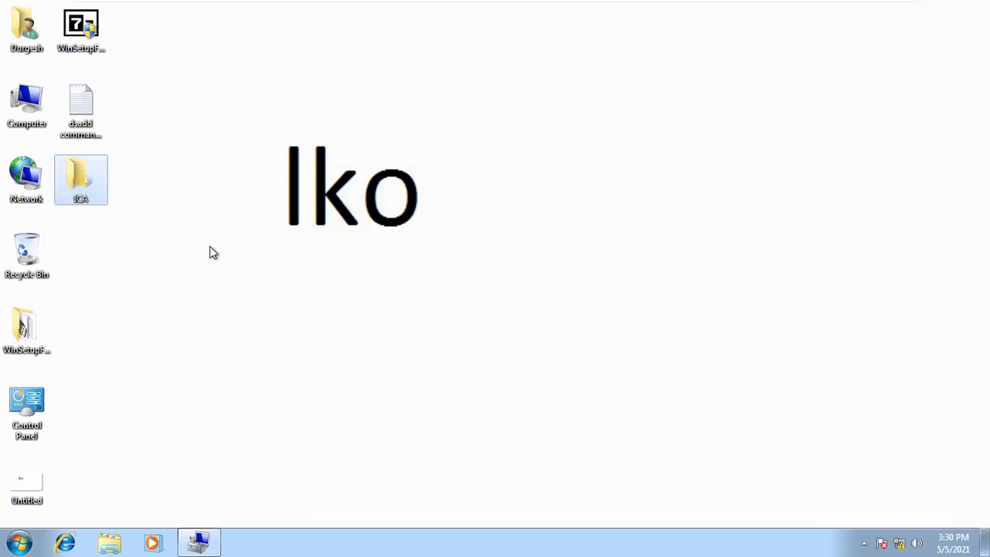
mouse_move(301, 3)
mouse_move(509, 3)
left_click(716, 10)
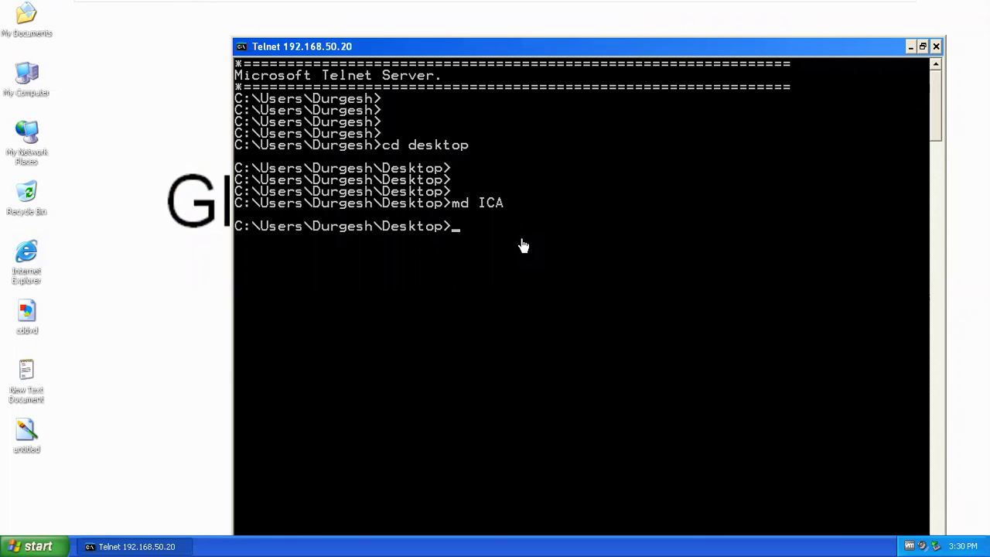
- Delete the ICA folder remotely with rd ICA, confirm on the Windows 7 desktop, and return to XP
type("rd ICA")
key("Return")
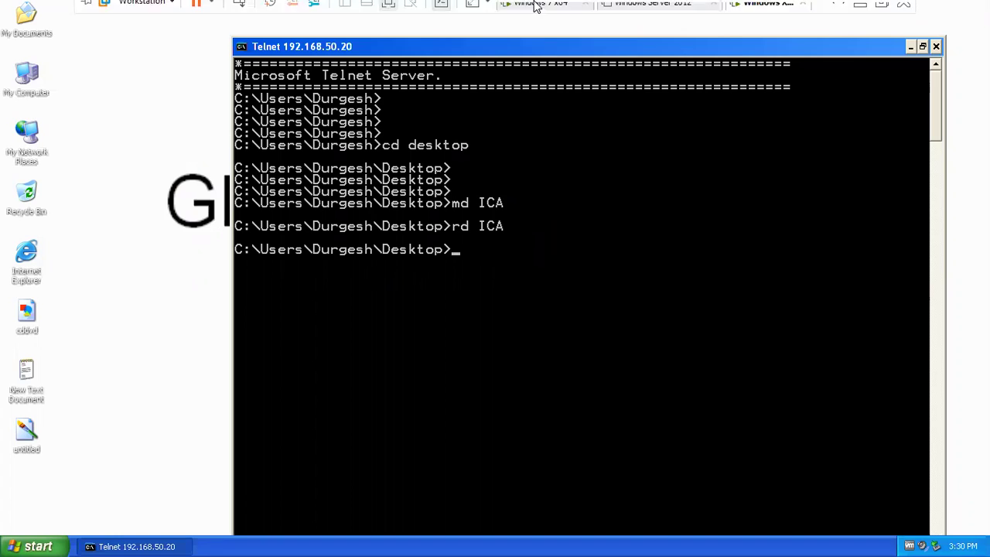
left_click(533, 4)
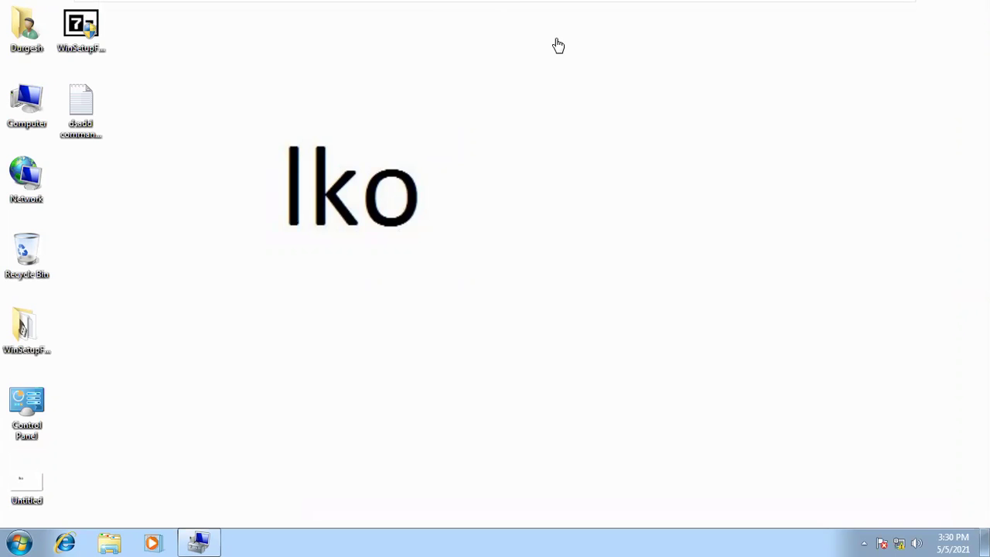
mouse_move(505, 7)
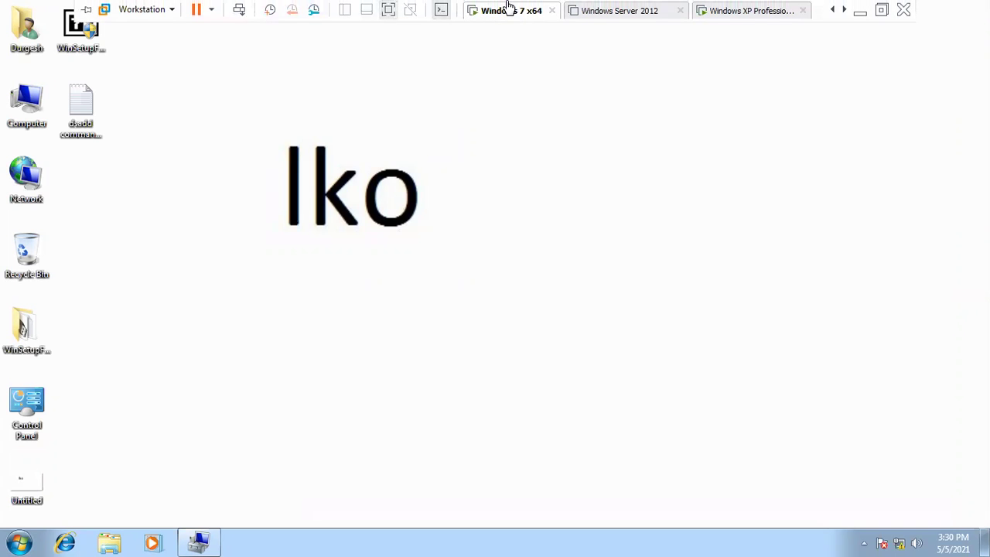
left_click(749, 12)
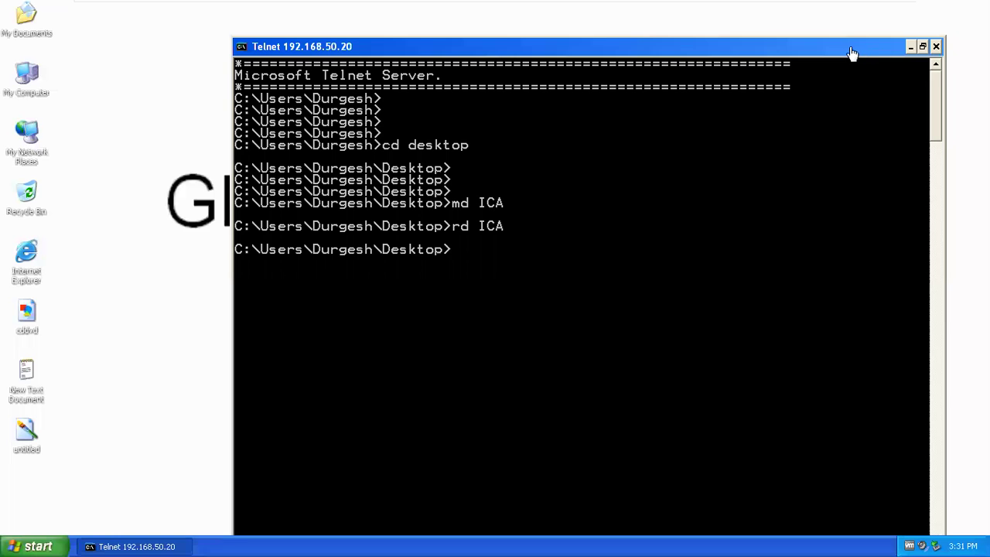
mouse_move(606, 9)
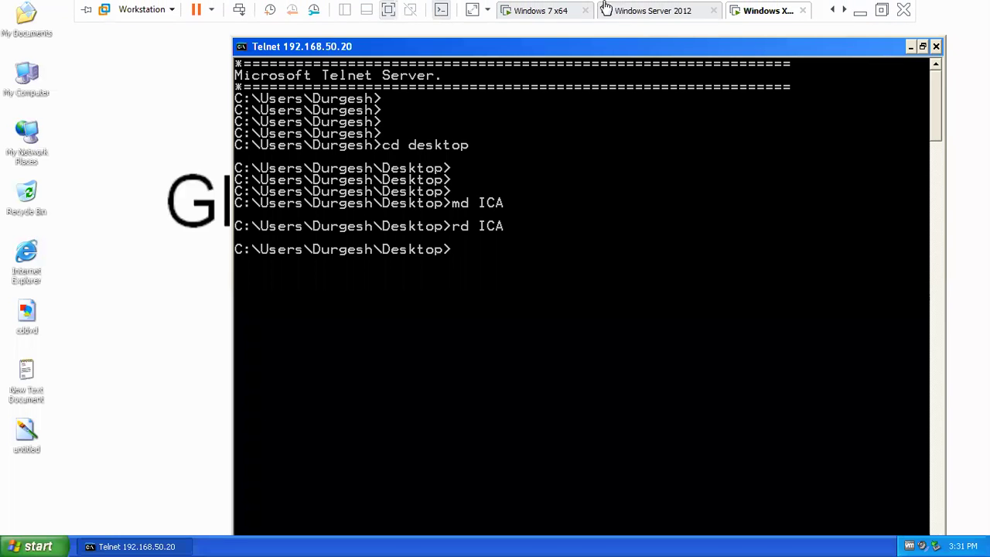
left_click(541, 12)
left_click(725, 12)
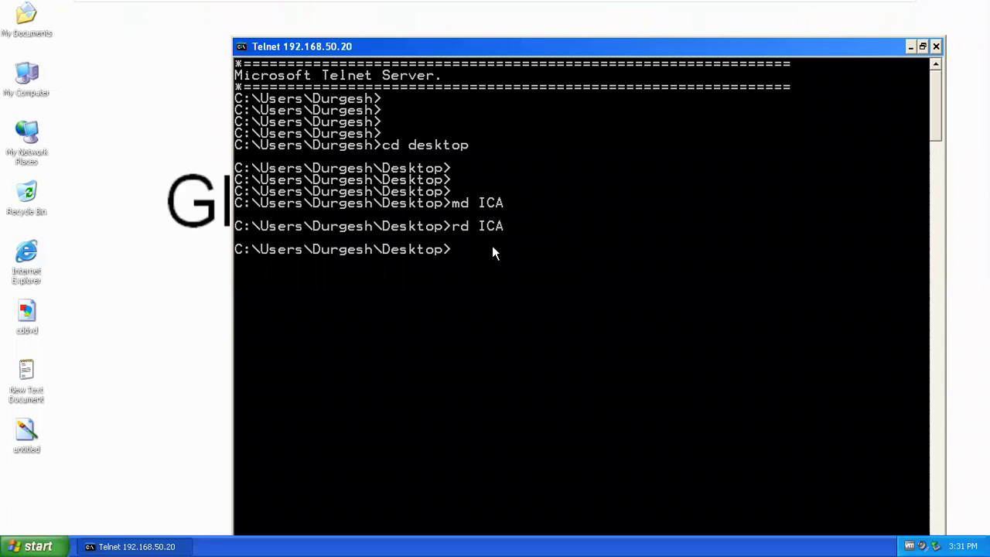
- Shut down the remote Windows 7 machine immediately with shutdown -s -t 00
key("Return")
key("Return")
key("Return")
type("shut")
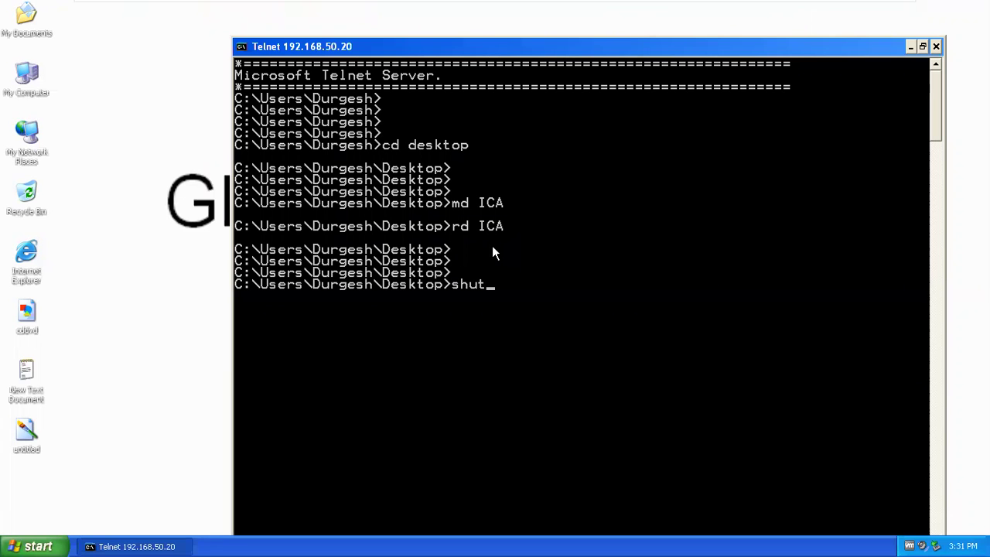
type("down -s -t 00")
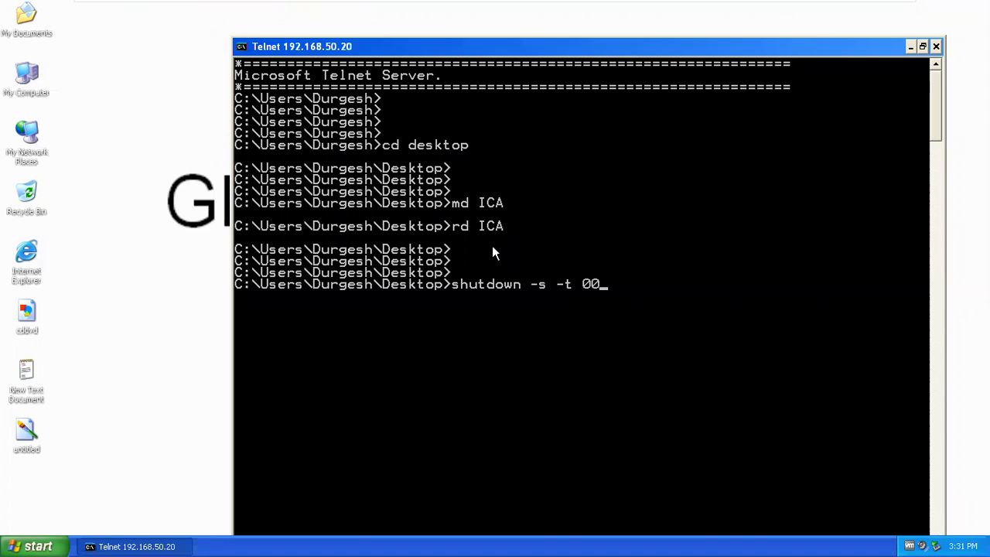
key("Return")
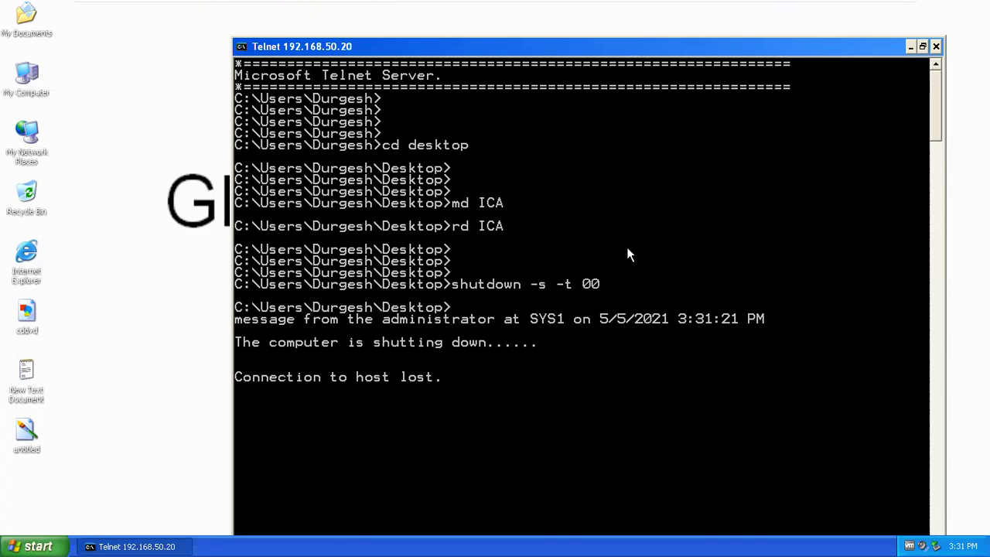
- Power the Windows 7 VM back on, then return to the Windows XP VM
mouse_move(662, 6)
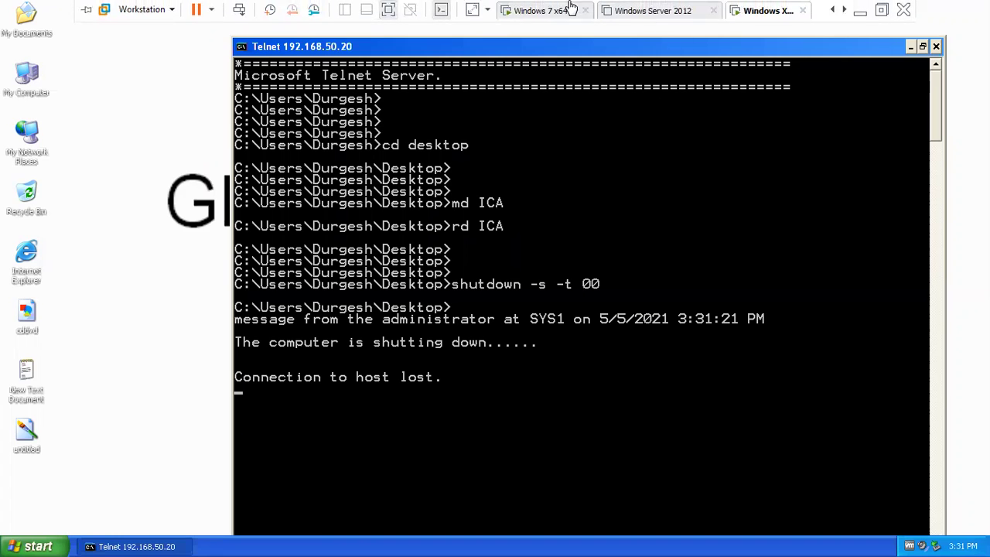
left_click(570, 9)
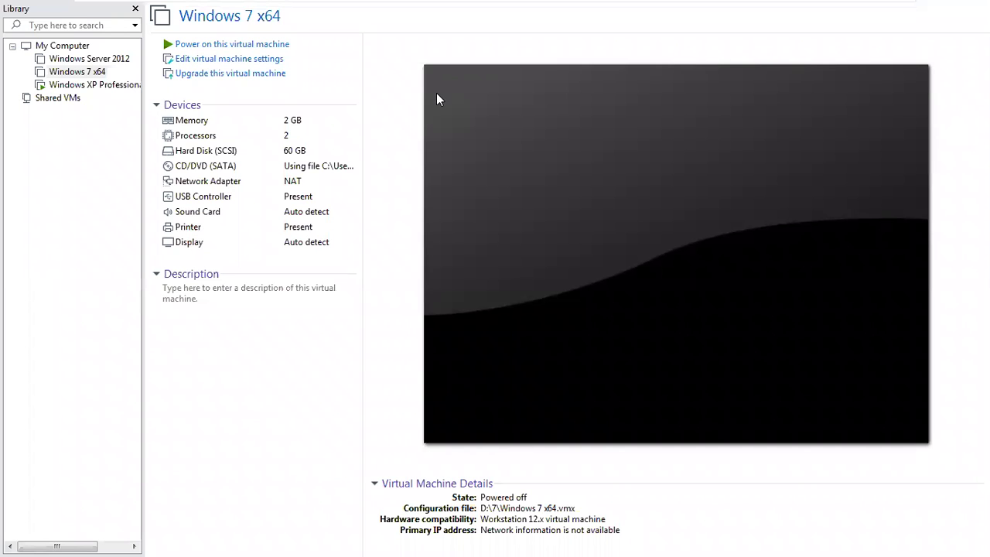
left_click(283, 44)
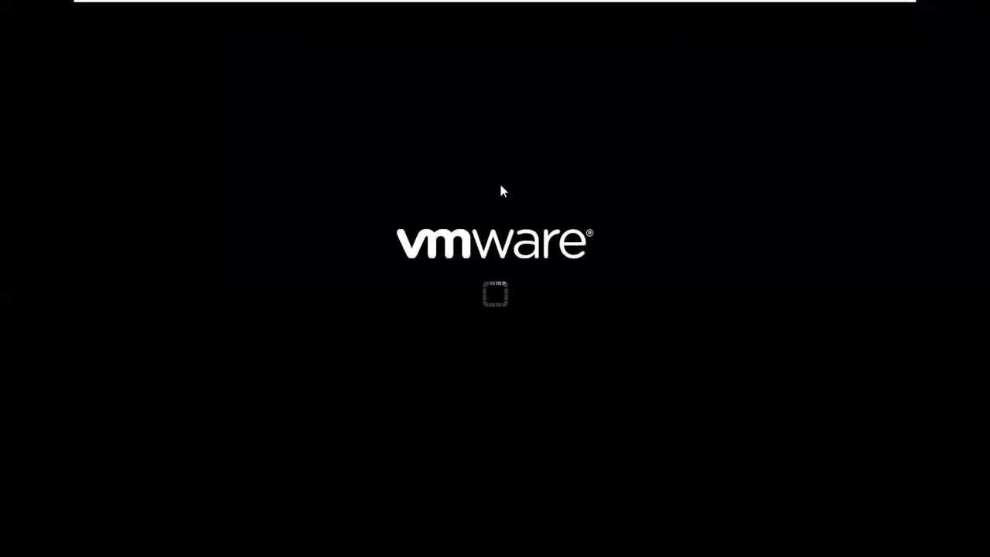
mouse_move(520, 6)
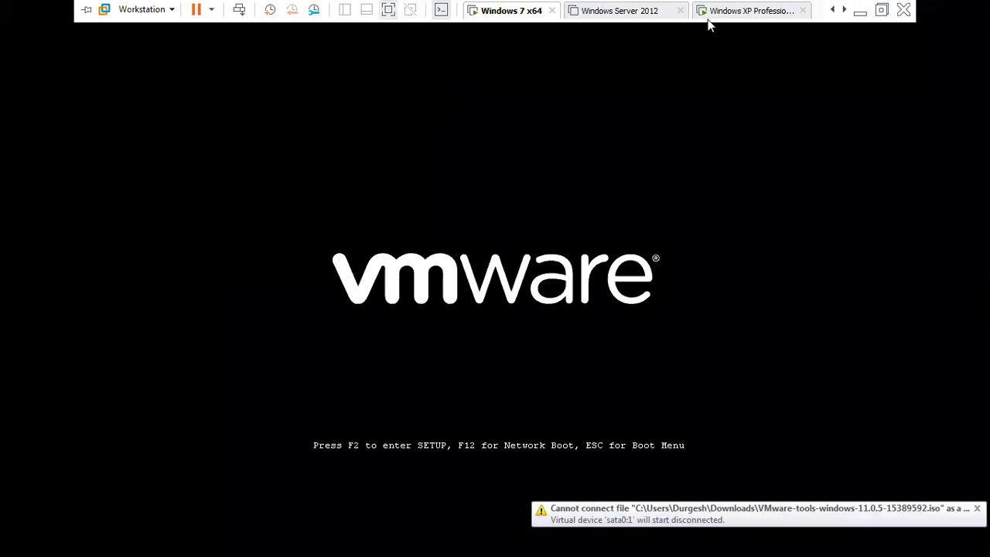
left_click(741, 9)
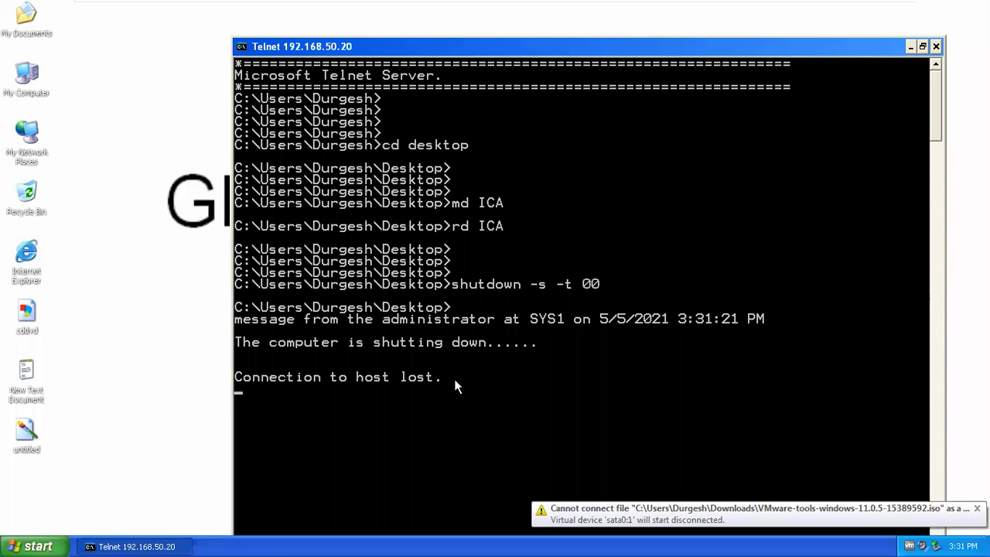
- End the Telnet session and minimize the full-screen VMware window to the host desktop
key("Return")
key("Return")
key("Return")
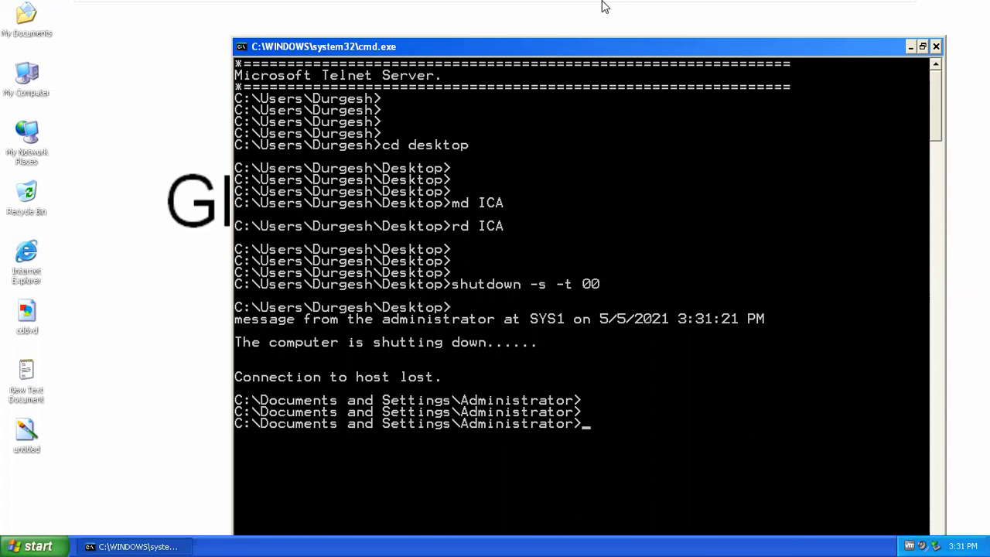
mouse_move(600, 7)
left_click(860, 10)
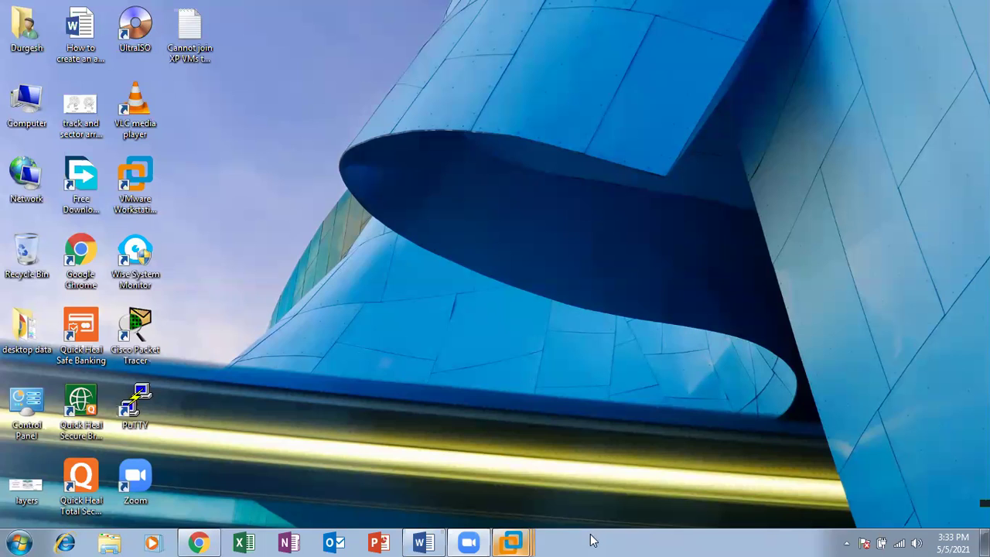
- Restore VMware full-screen, glance at the restarted Windows 7 VM, then select My Computer on XP
mouse_move(521, 540)
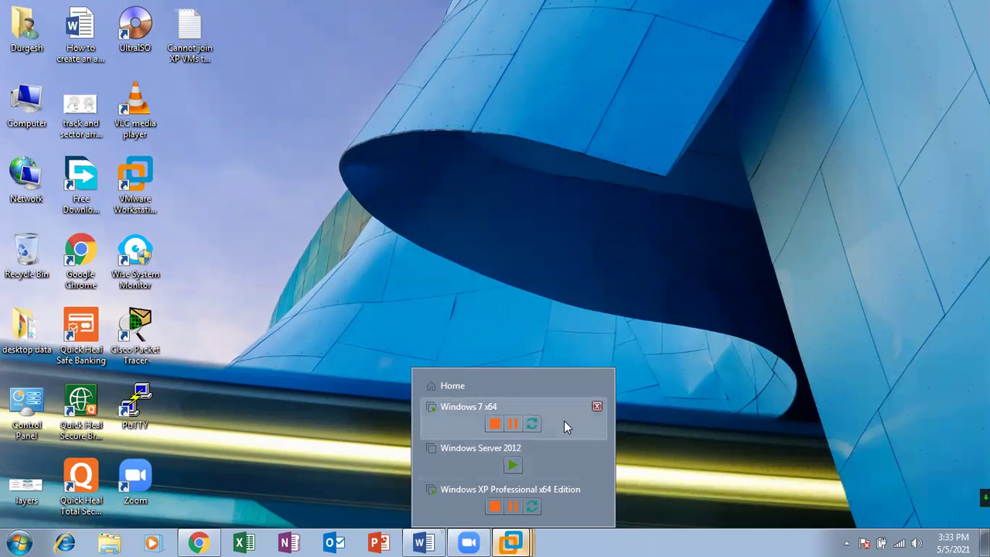
mouse_move(559, 494)
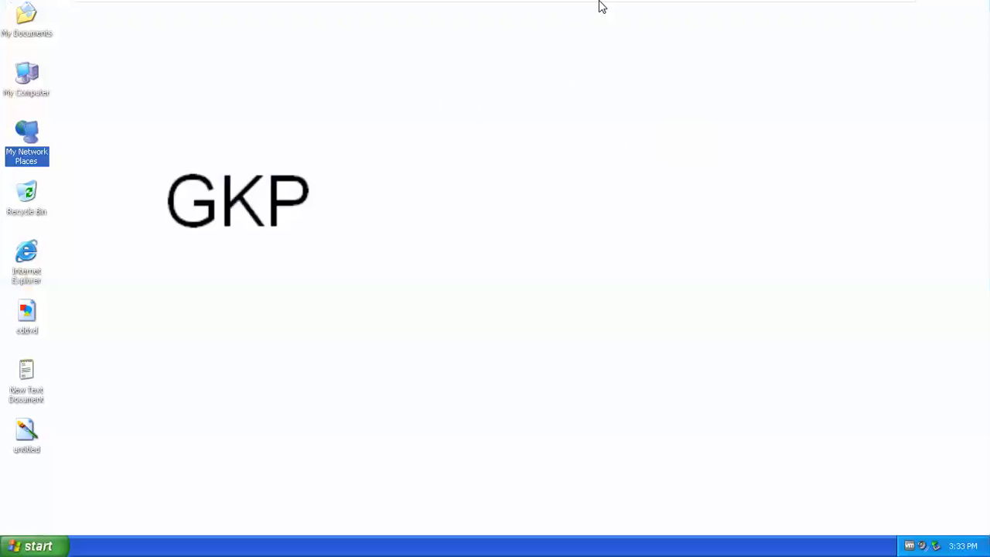
left_click(542, 11)
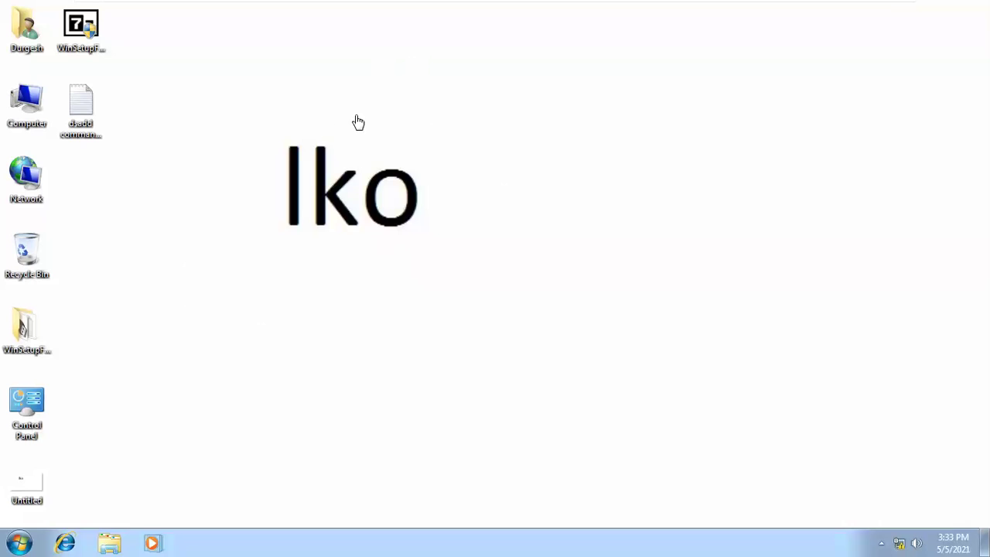
left_click(747, 11)
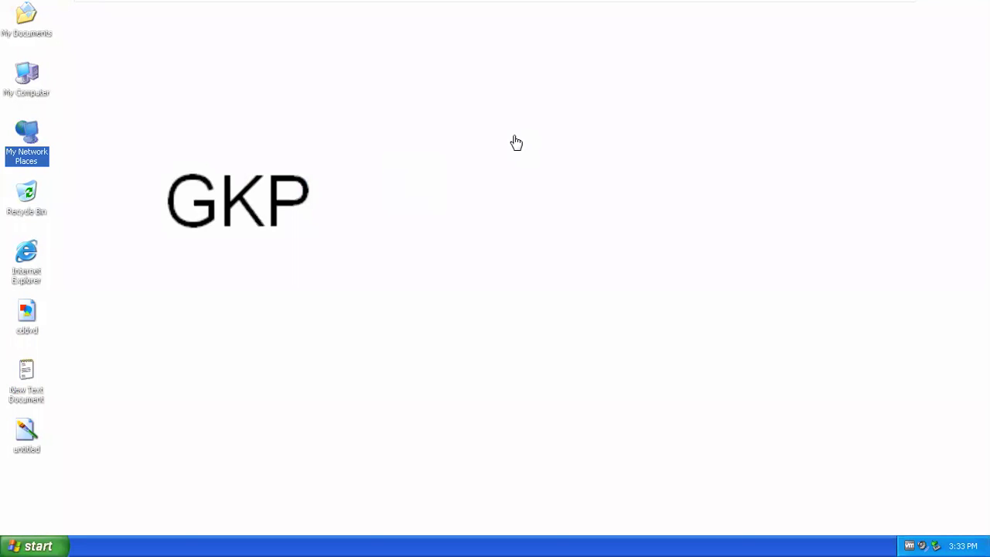
mouse_move(630, 6)
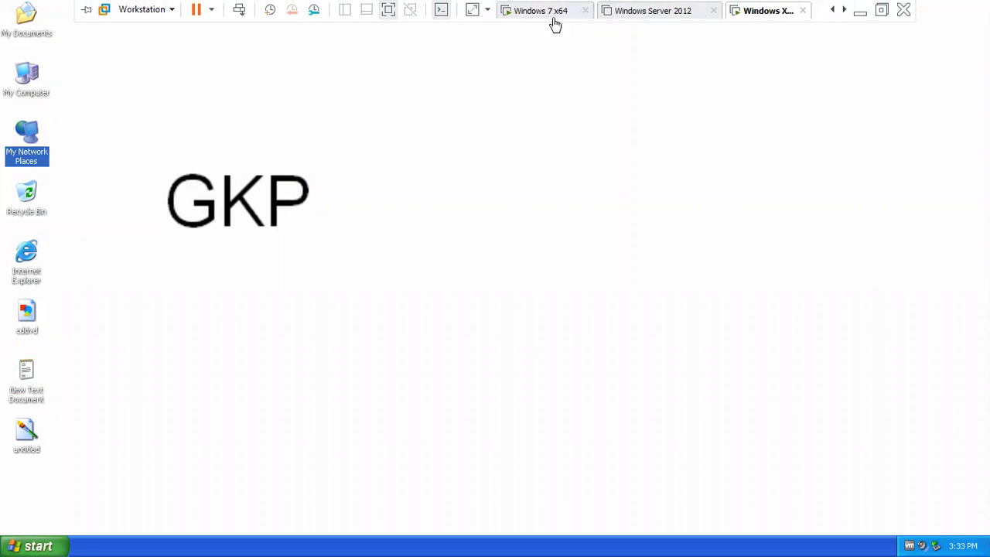
left_click(24, 85)
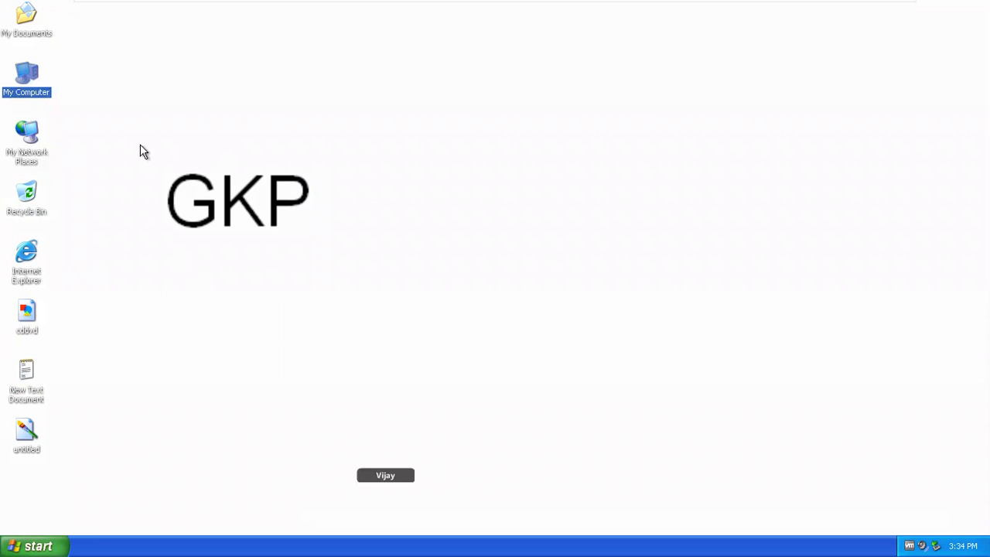
- Open Computer Management from My Computer and list the local Users
left_click(35, 546)
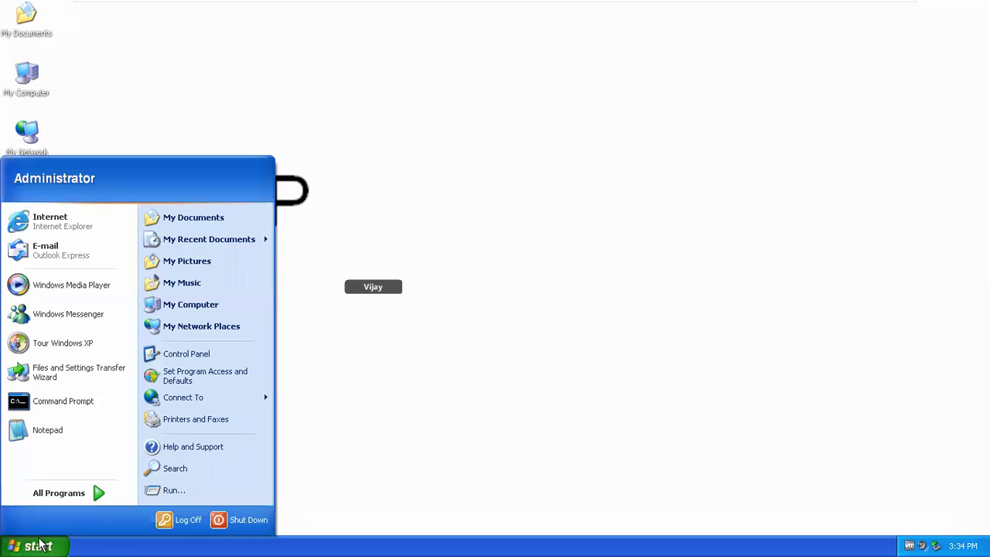
left_click(24, 77)
right_click(23, 71)
left_click(59, 115)
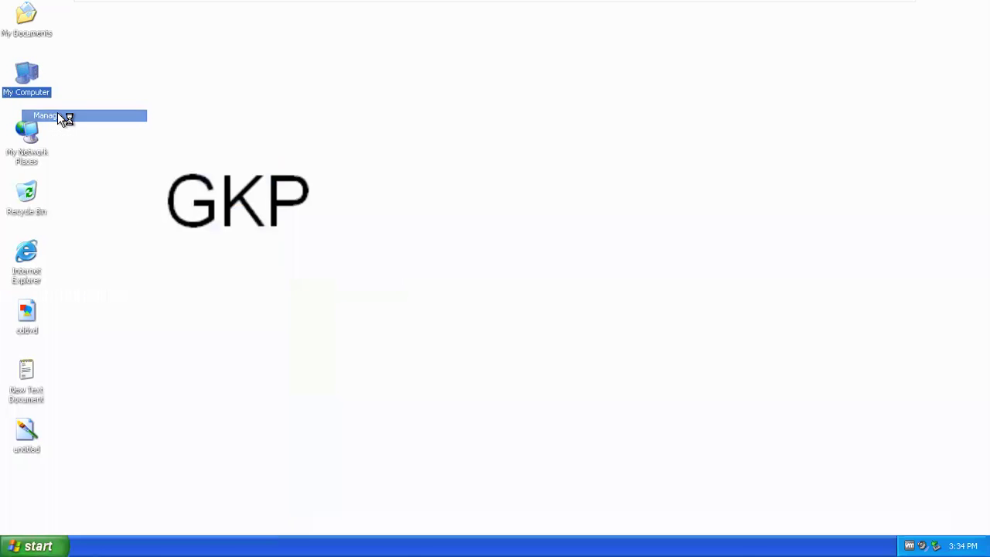
double_click(139, 171)
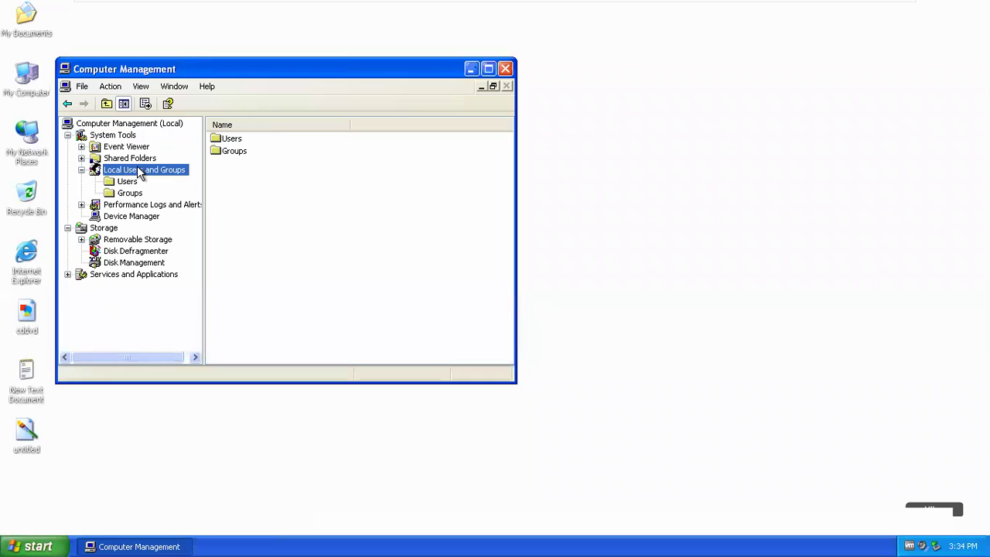
left_click(128, 183)
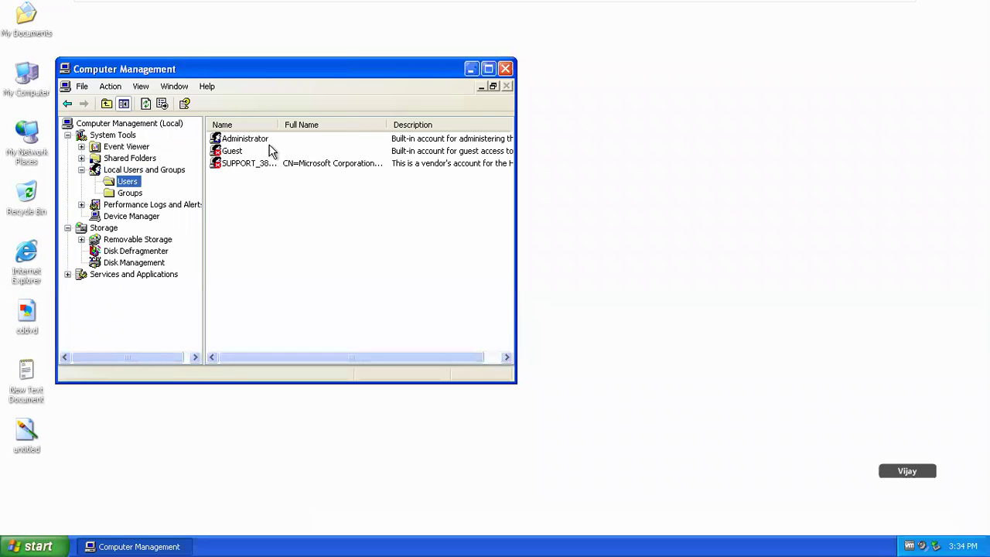
- Open the Administrator account's properties on the Member Of tab
left_click(246, 139)
right_click(245, 139)
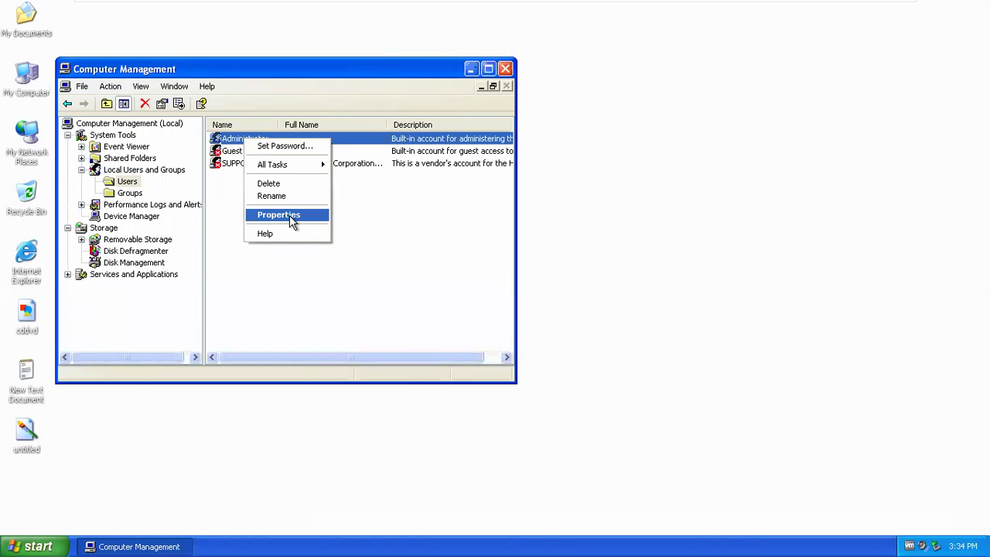
left_click(289, 215)
left_click(206, 91)
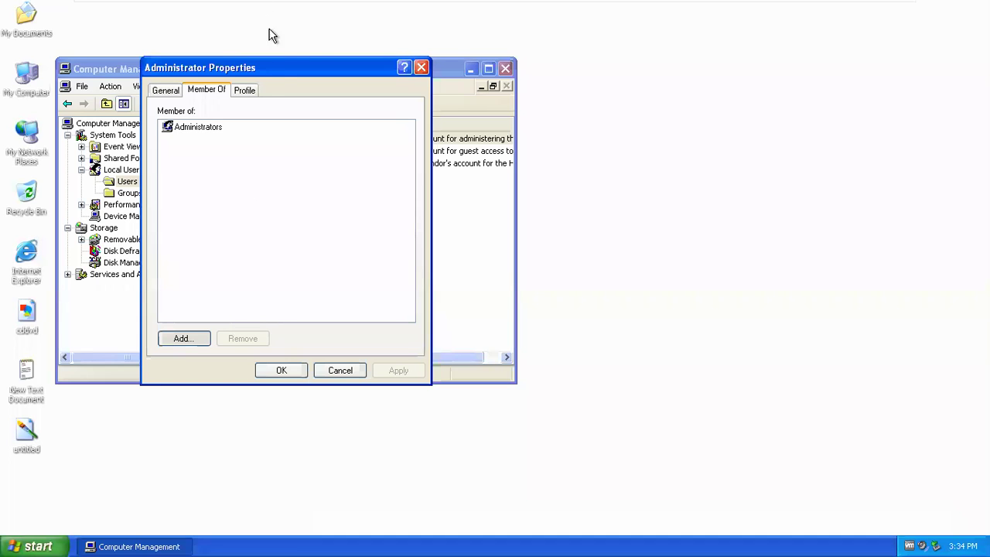
left_click_drag(275, 68, 336, 70)
- List all local groups via Add > Advanced > Find Now and browse Administrators, Guests, Power Users
left_click(244, 341)
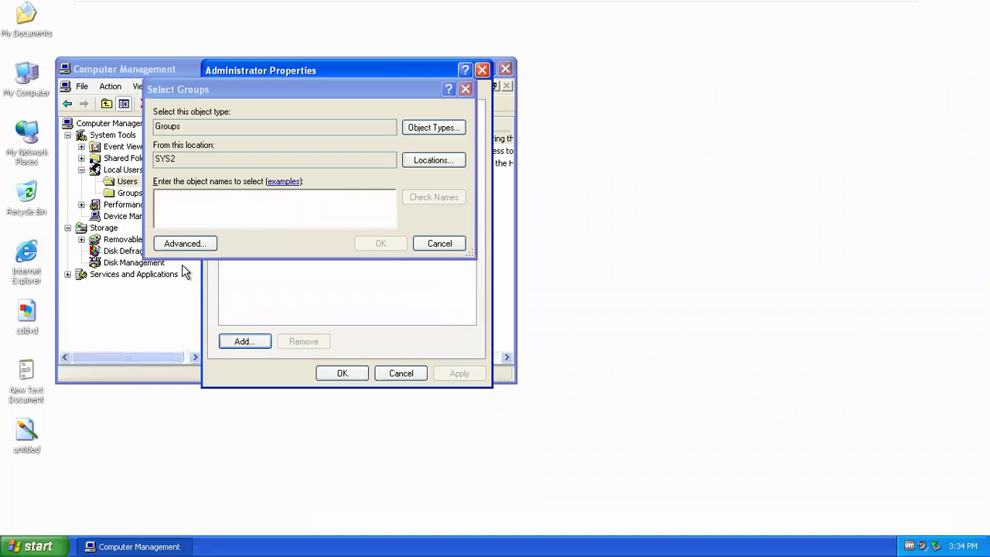
left_click(183, 244)
left_click(482, 245)
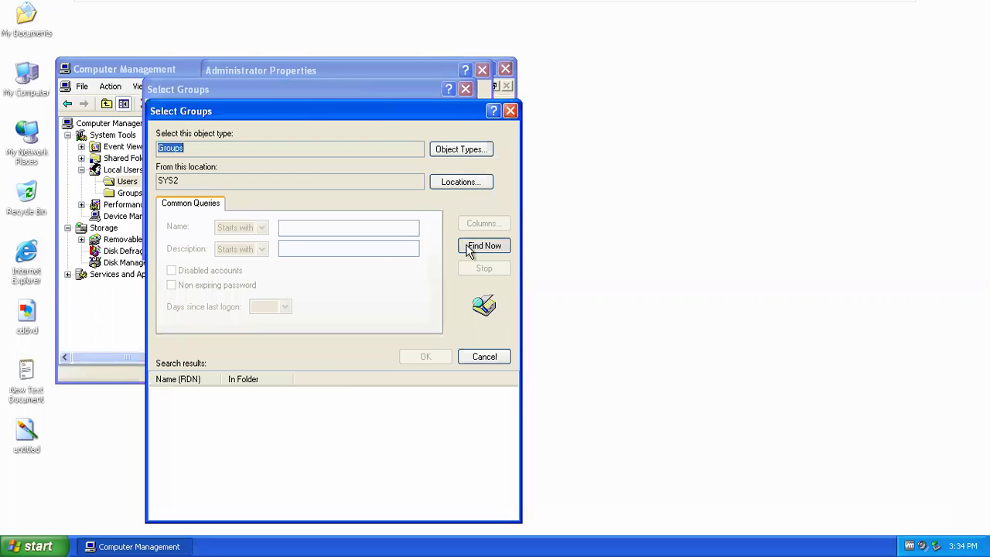
left_click_drag(224, 372, 379, 379)
left_click(215, 469)
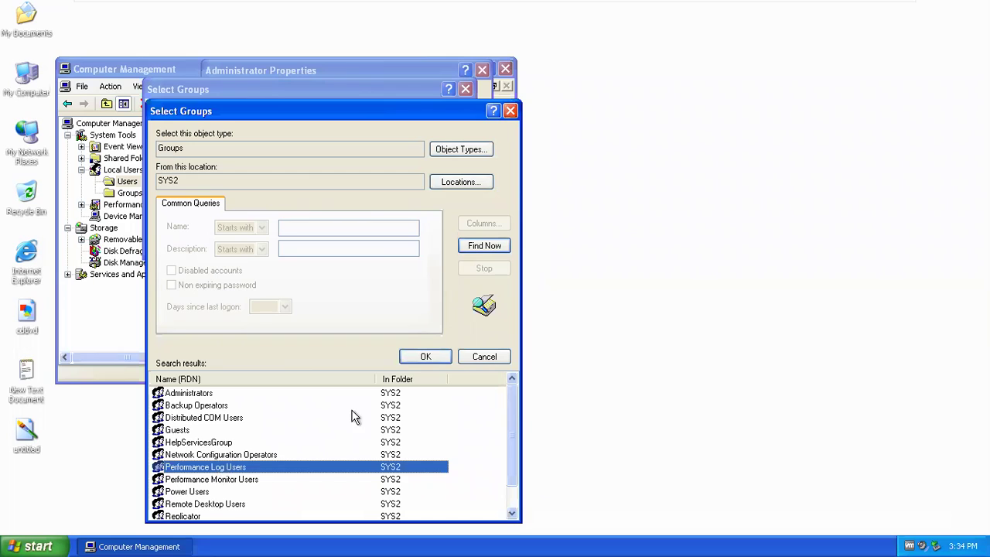
mouse_move(511, 406)
left_mouse_down()
mouse_move(516, 454)
mouse_move(515, 389)
left_mouse_up()
left_click(209, 397)
left_click(204, 427)
left_click(212, 468)
left_click(198, 493)
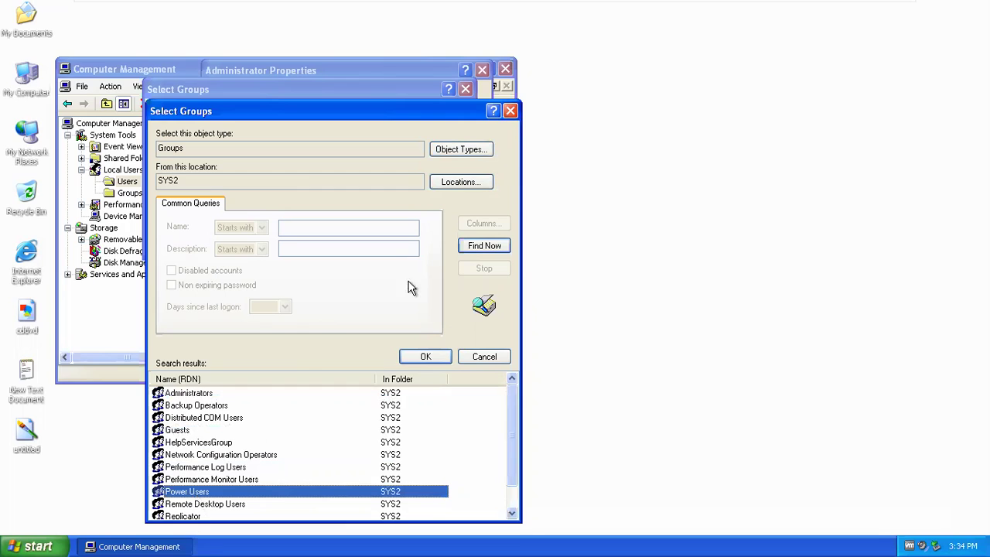
- Cancel without adding any group and close Administrator Properties and Computer Management
left_click(510, 111)
left_click(465, 90)
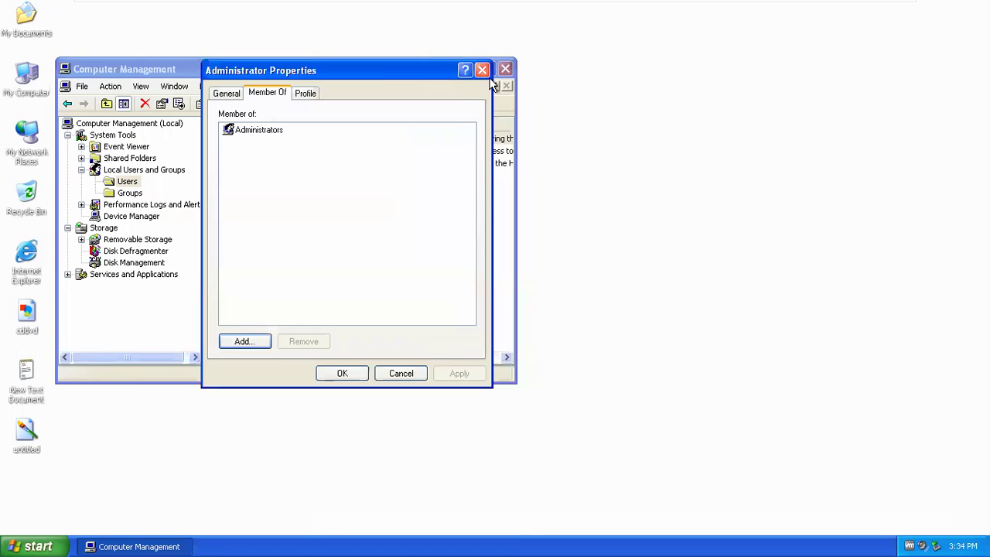
left_click(481, 70)
left_click(505, 69)
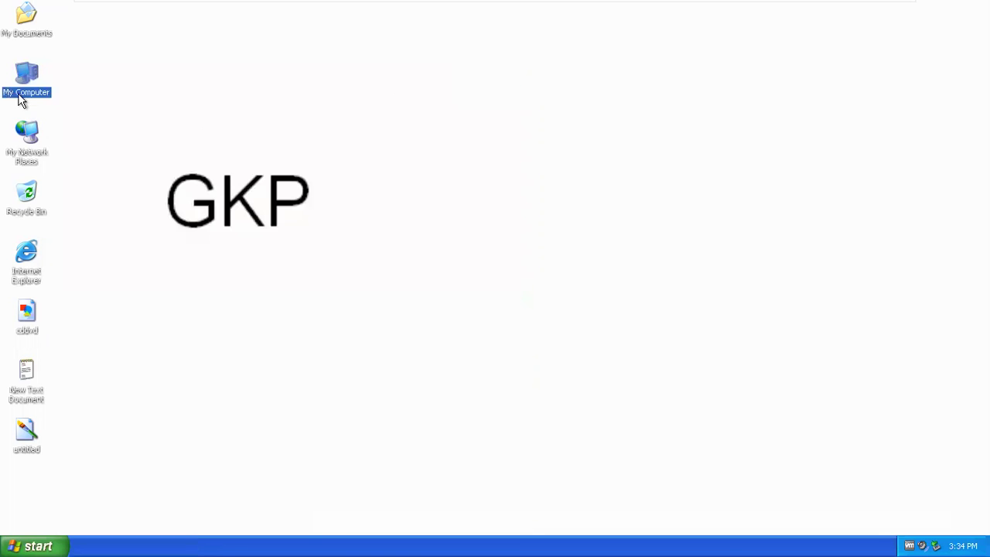
- View the Administrators group under Local Users and Groups > Groups, then close Computer Management
right_click(23, 92)
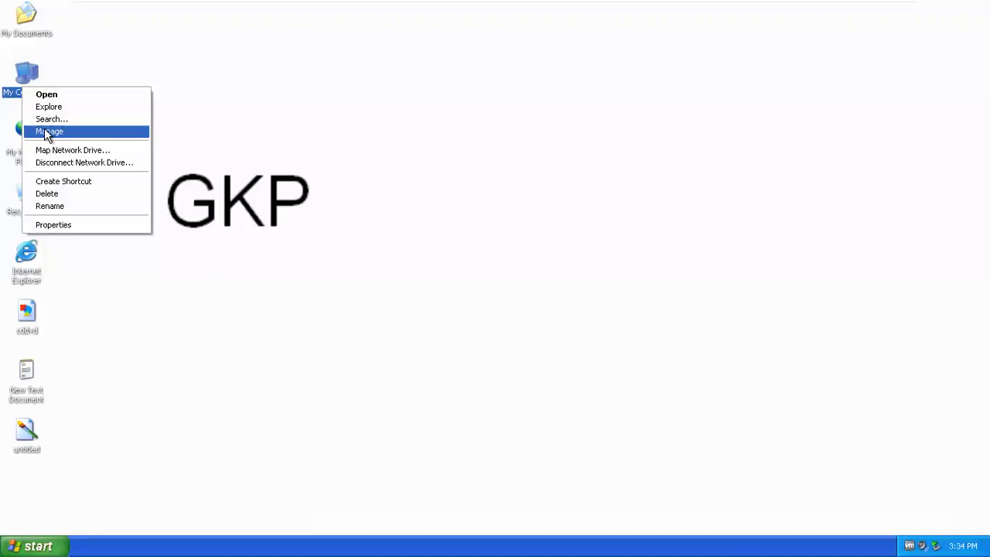
left_click(44, 129)
double_click(131, 171)
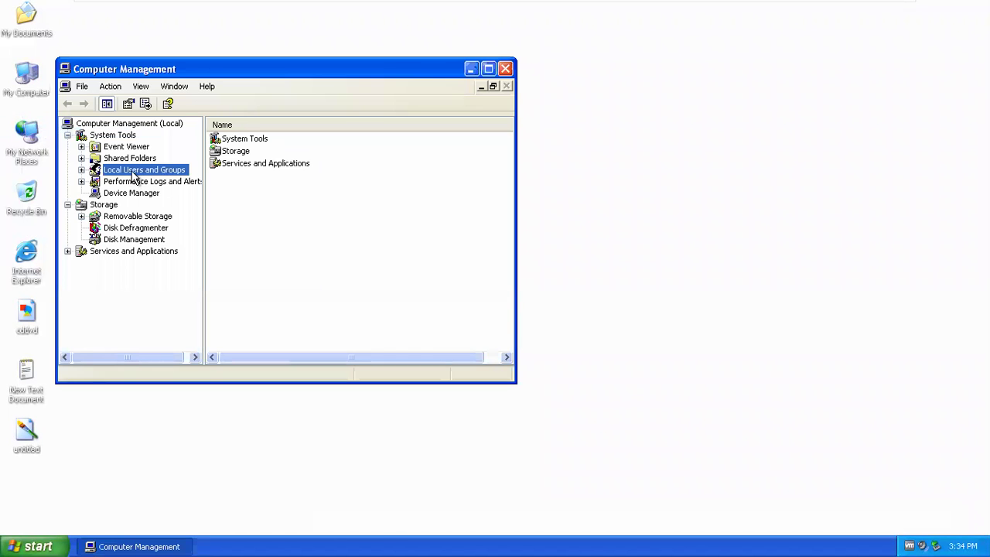
left_click(130, 193)
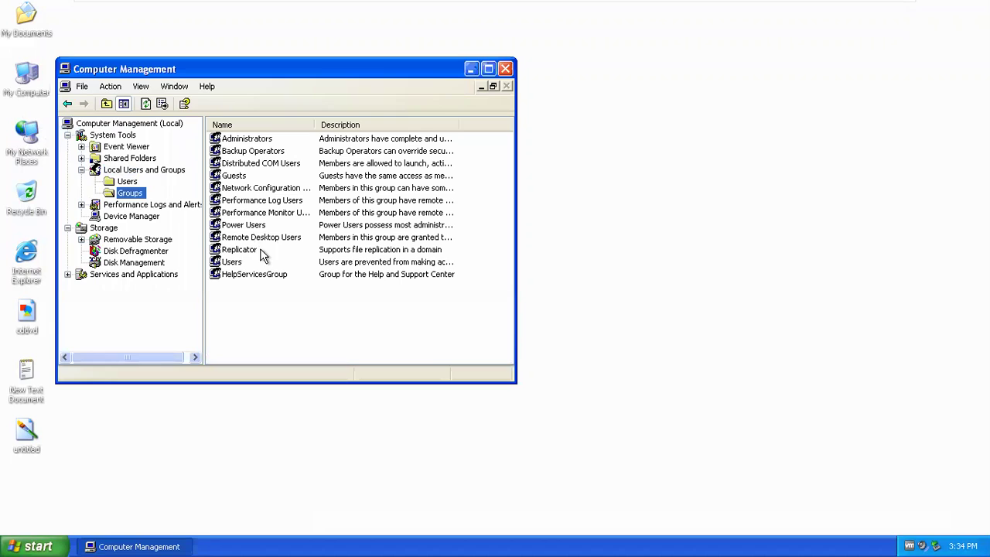
left_click(265, 140)
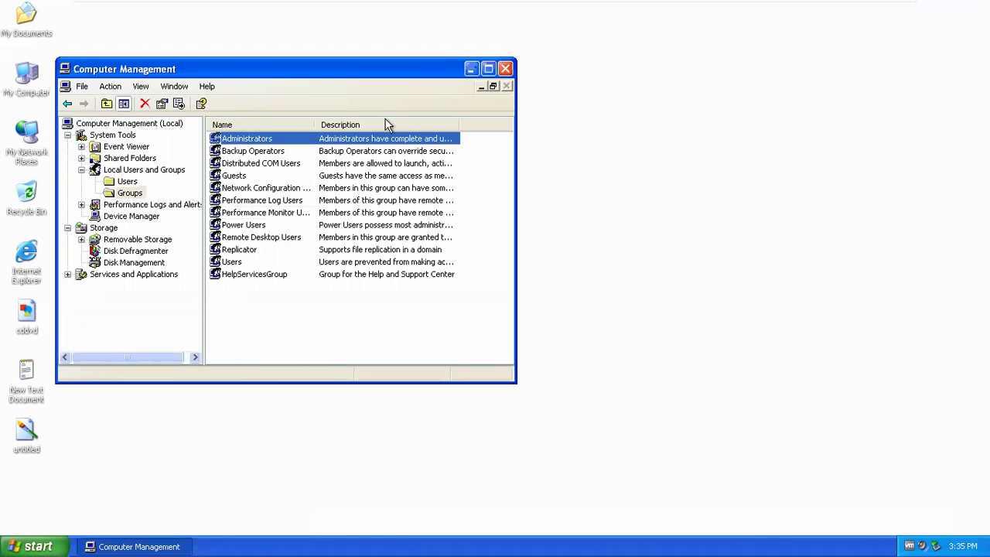
left_click(507, 69)
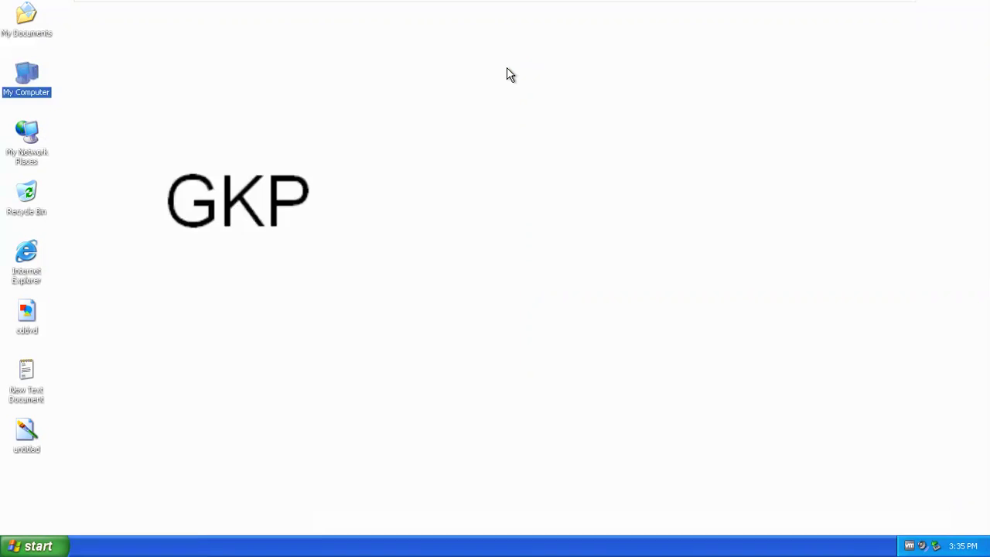
- Reopen Computer Management from My Computer and expand Local Users and Groups
right_click(43, 94)
left_click(86, 136)
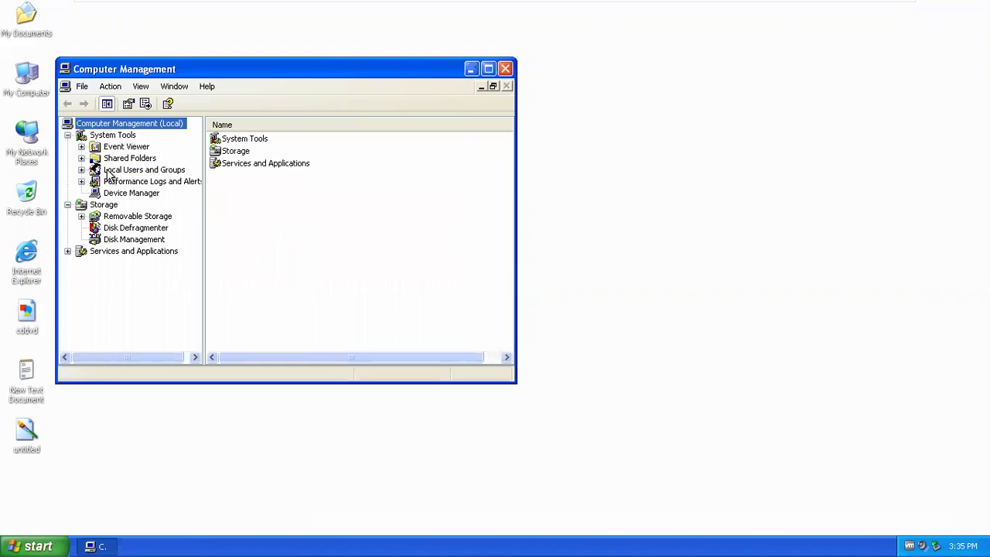
double_click(107, 173)
- Set a new password for the Administrator account via Set Password, proceeding past the warning
left_click(124, 182)
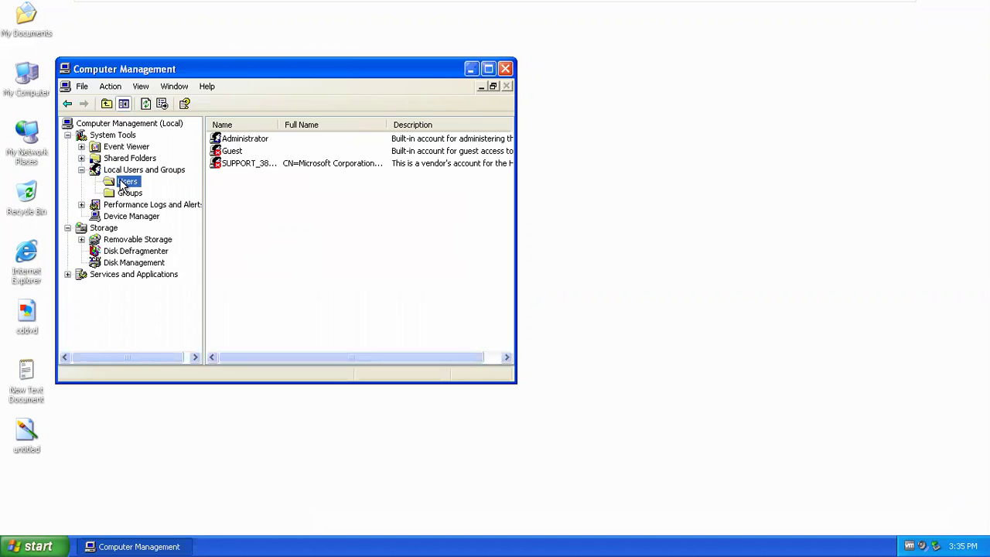
left_click(255, 142)
right_click(255, 143)
left_click(285, 149)
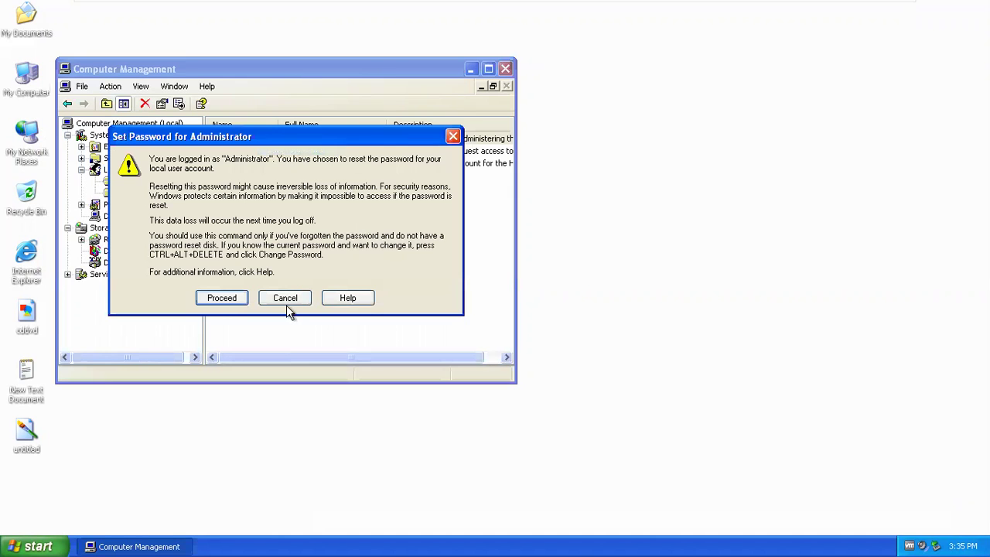
left_click(219, 300)
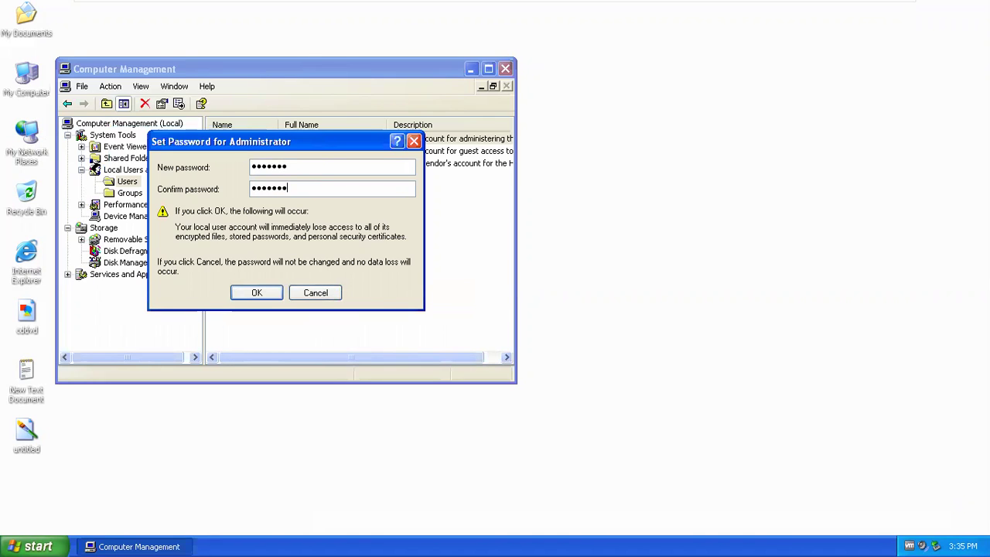
left_click(255, 293)
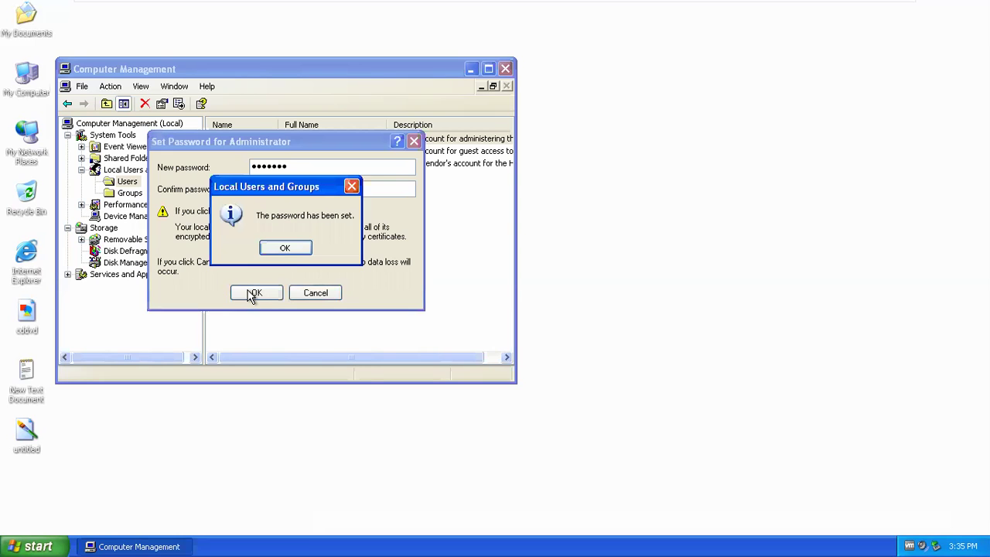
left_click(277, 251)
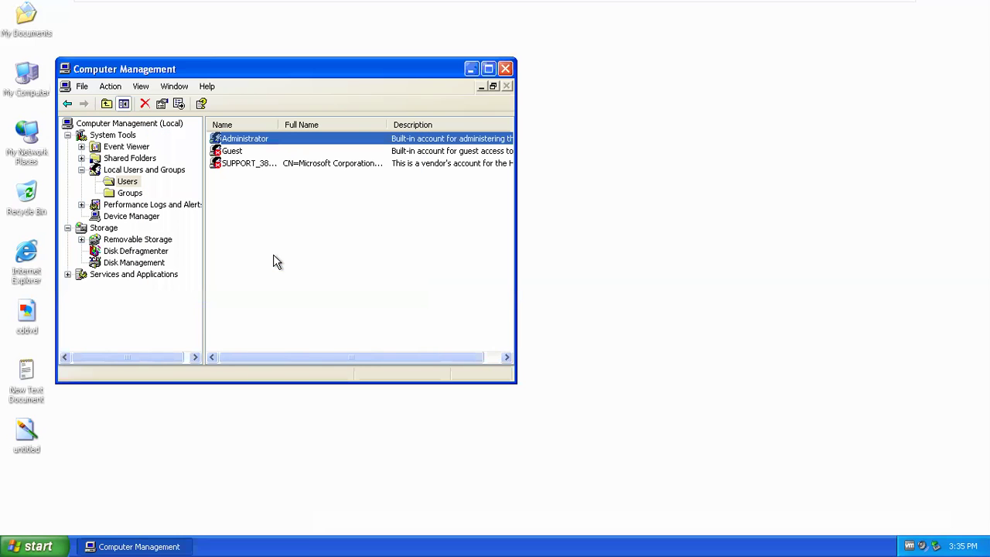
- Close Computer Management and clear the icon selection on the XP desktop
left_click(505, 69)
mouse_move(481, 5)
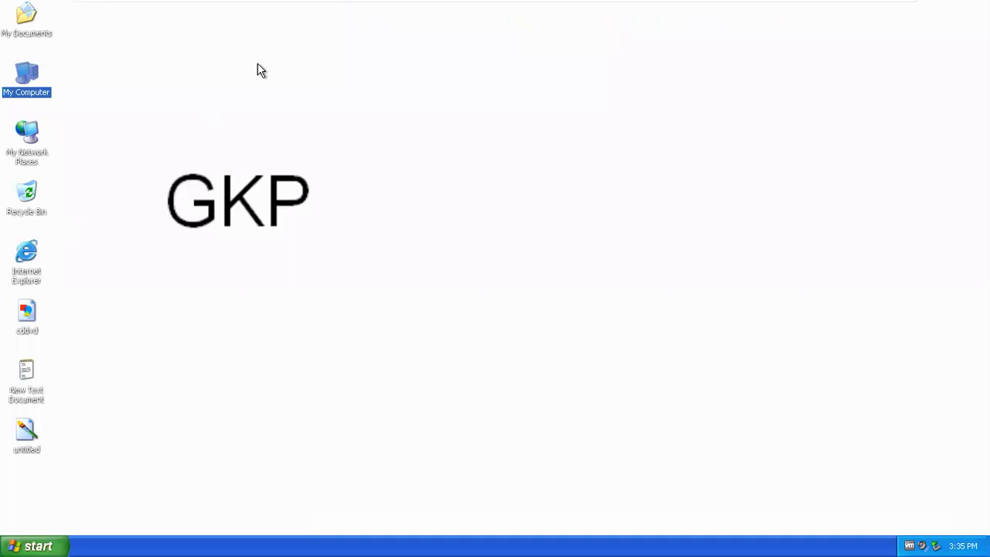
left_click(183, 335)
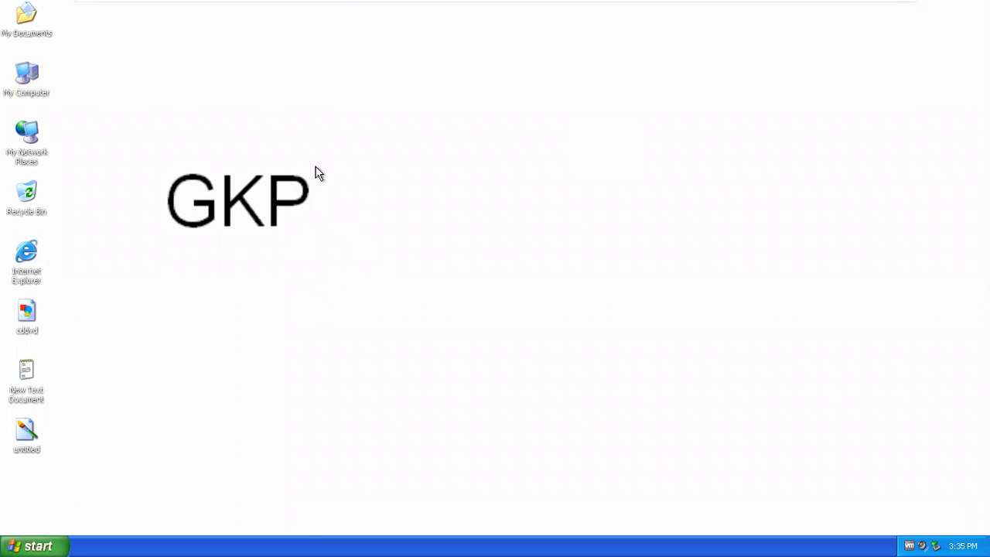
mouse_move(545, 6)
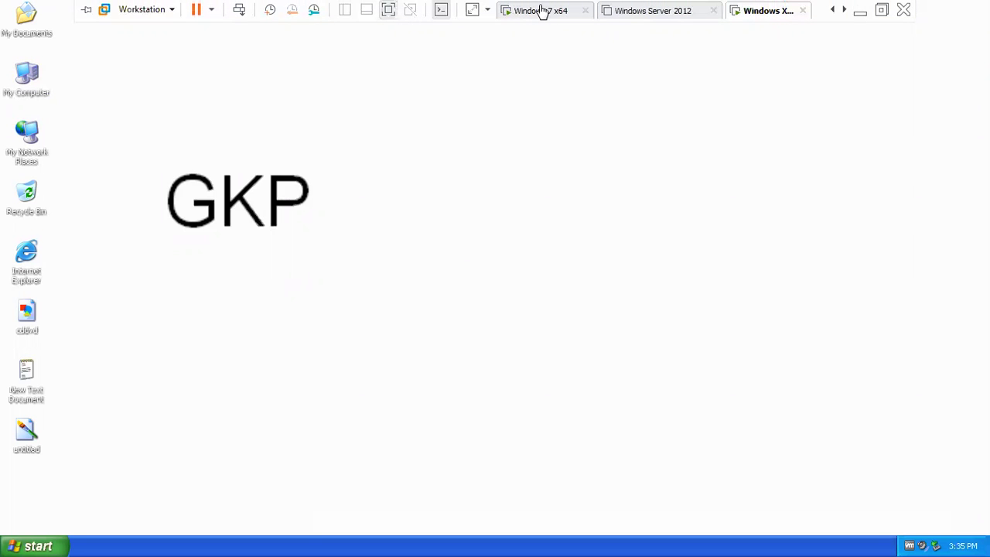
- On the Windows 7 VM, open a Command Prompt with cmd and move it right
left_click(542, 13)
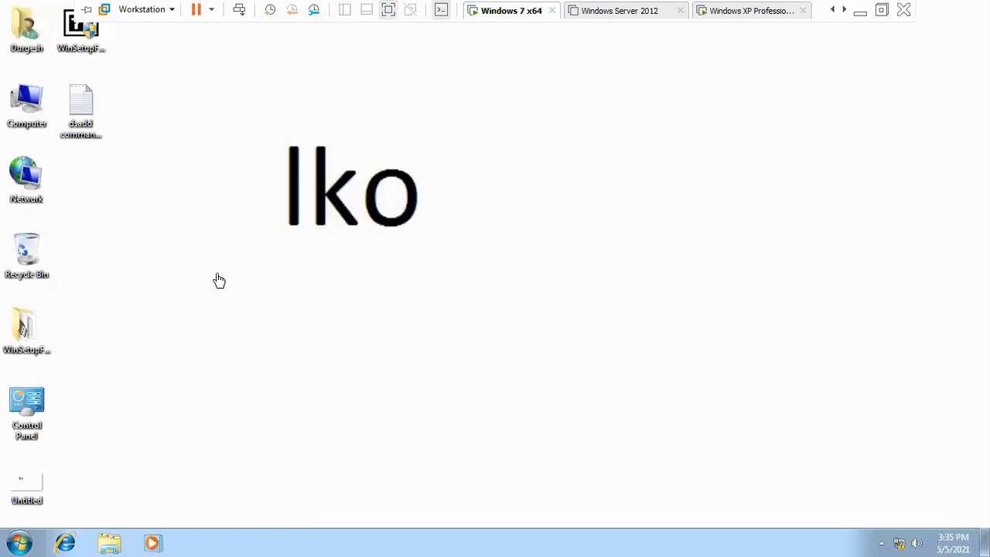
key("super+r")
type("cmd")
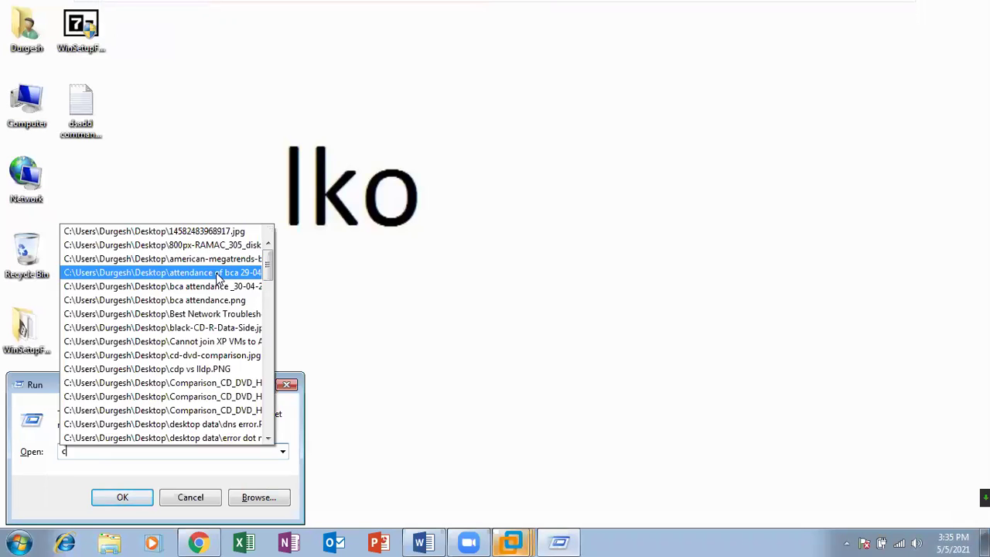
key("Return")
left_click_drag(367, 25, 743, 87)
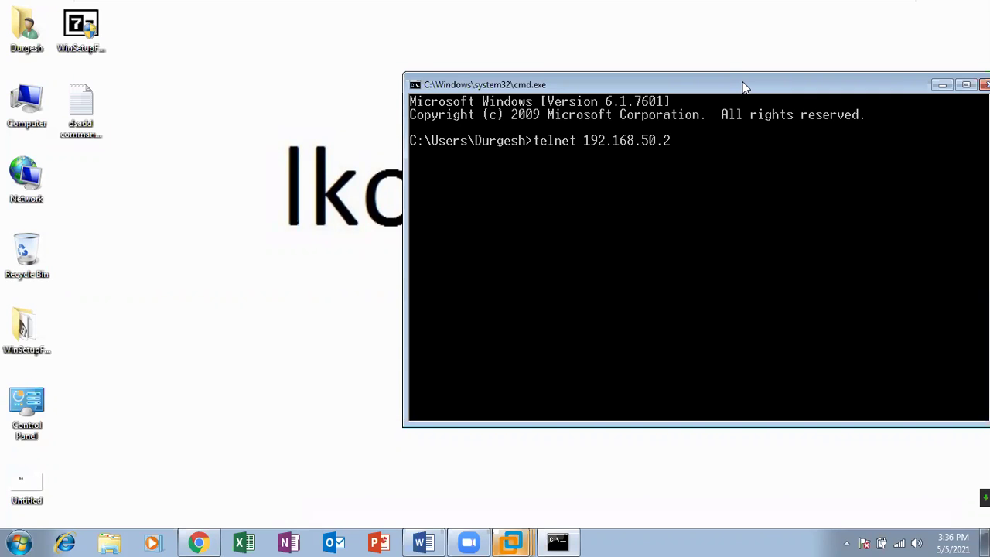
- Run telnet 192.168.50.21 twice, which fails because 'telnet' is not recognized
key("Return")
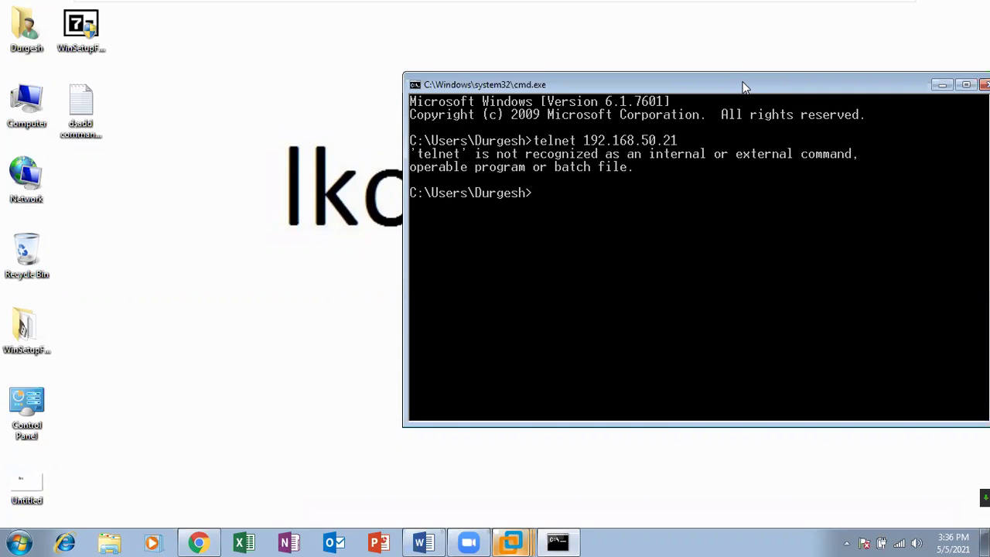
key("Up")
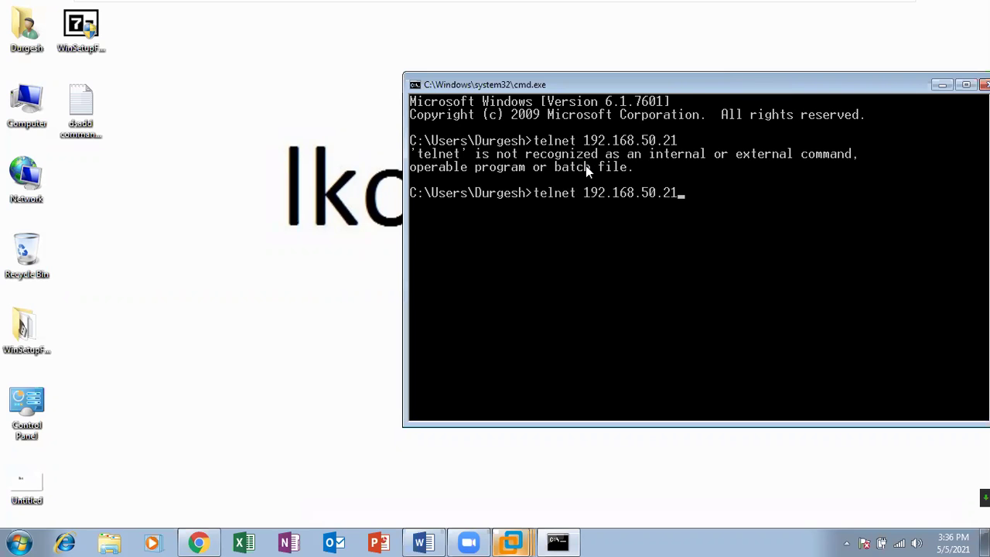
key("Return")
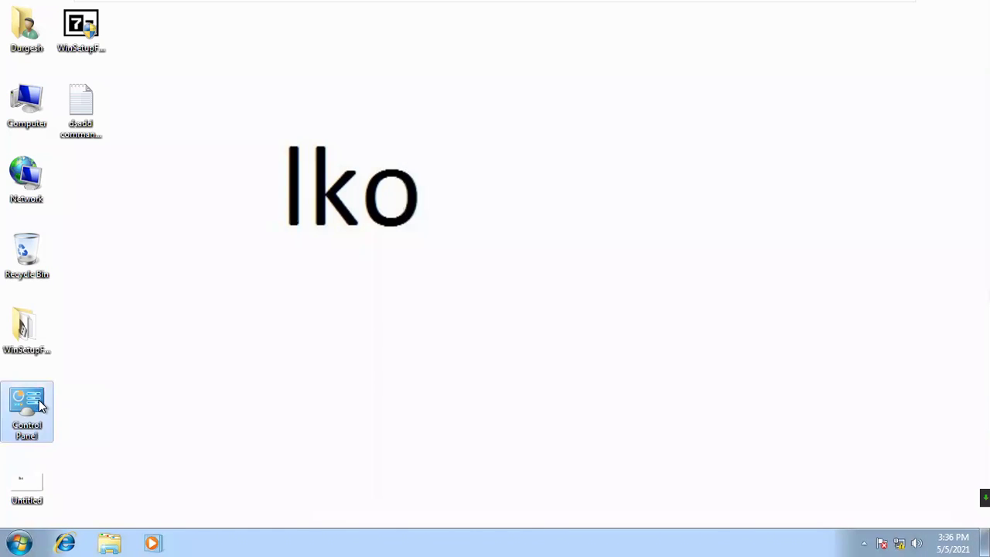
double_click(28, 404)
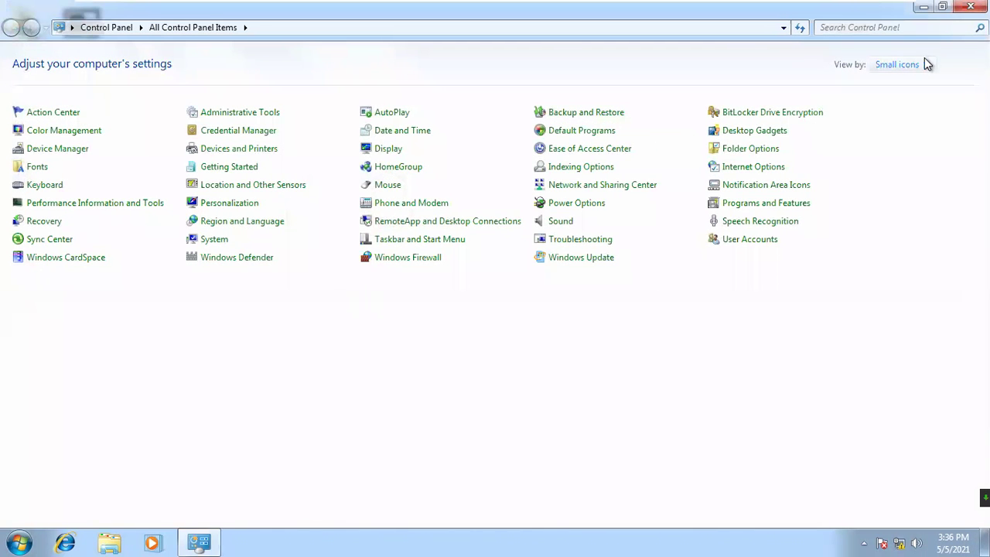
- Enable Telnet Client and Telnet Server in Windows Features from Control Panel's Programs category
left_click(926, 64)
left_click(901, 82)
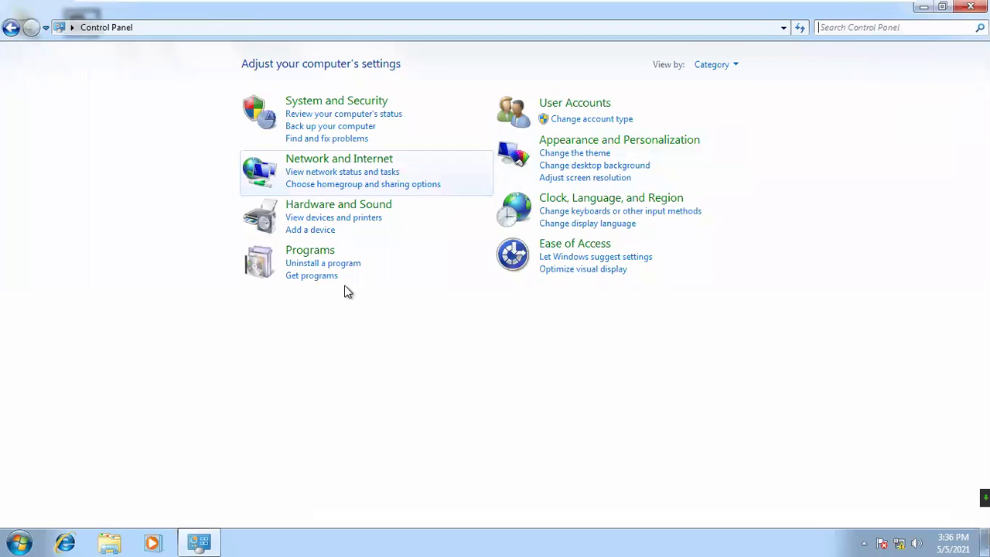
left_click(317, 251)
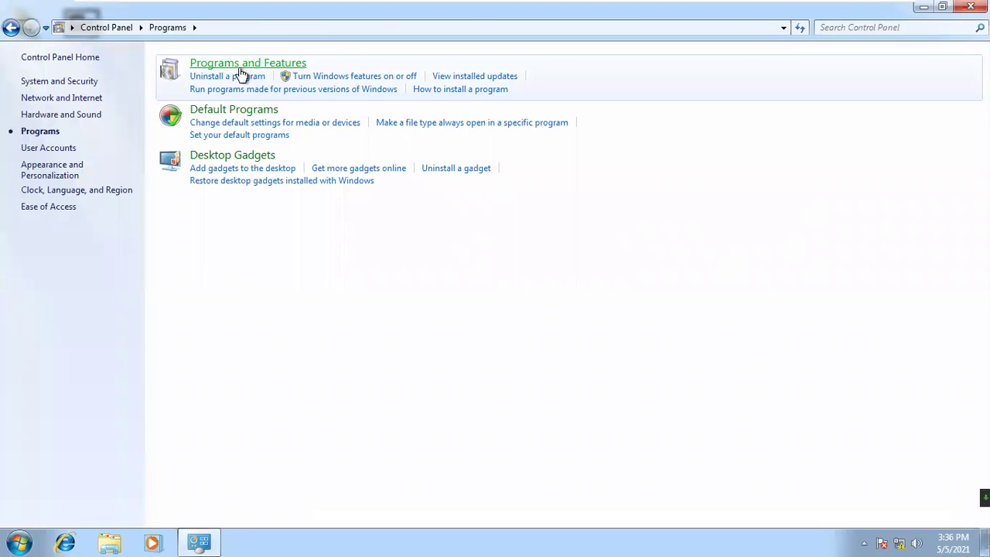
left_click(327, 76)
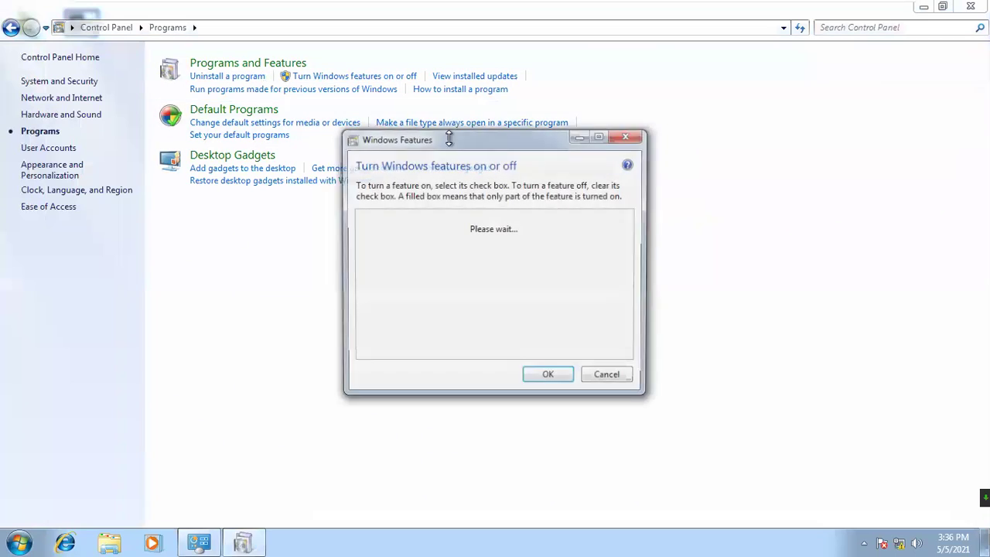
left_click_drag(500, 139, 483, 94)
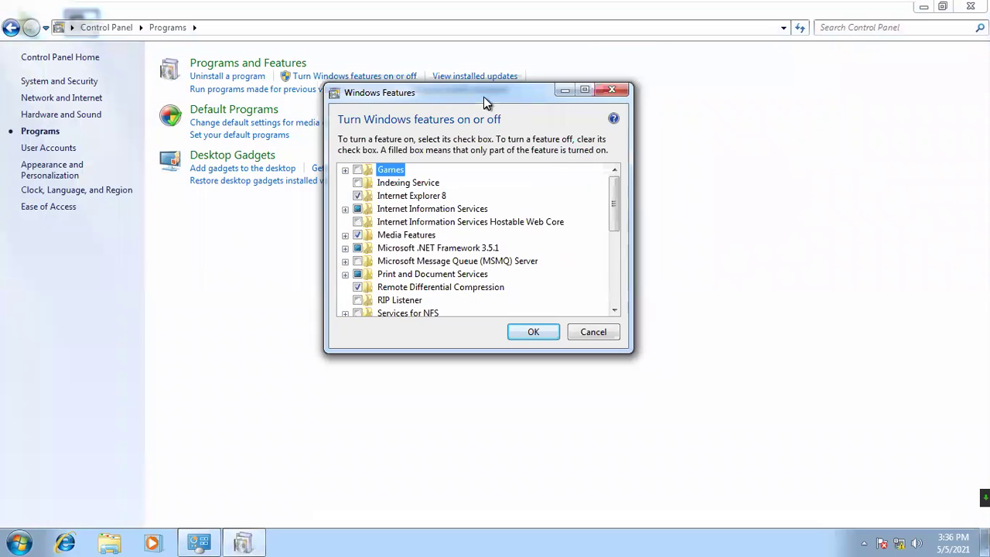
left_click_drag(611, 199, 616, 248)
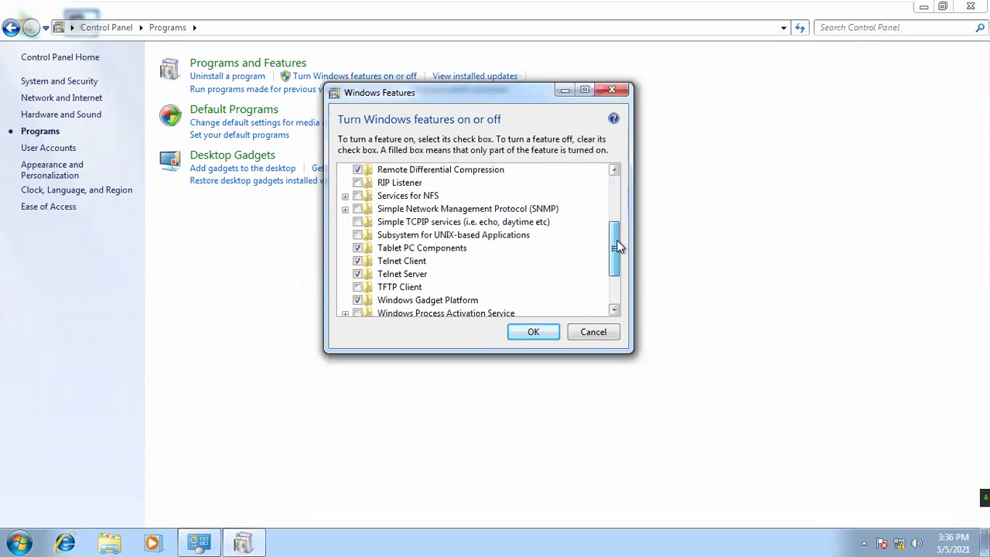
left_click(424, 274)
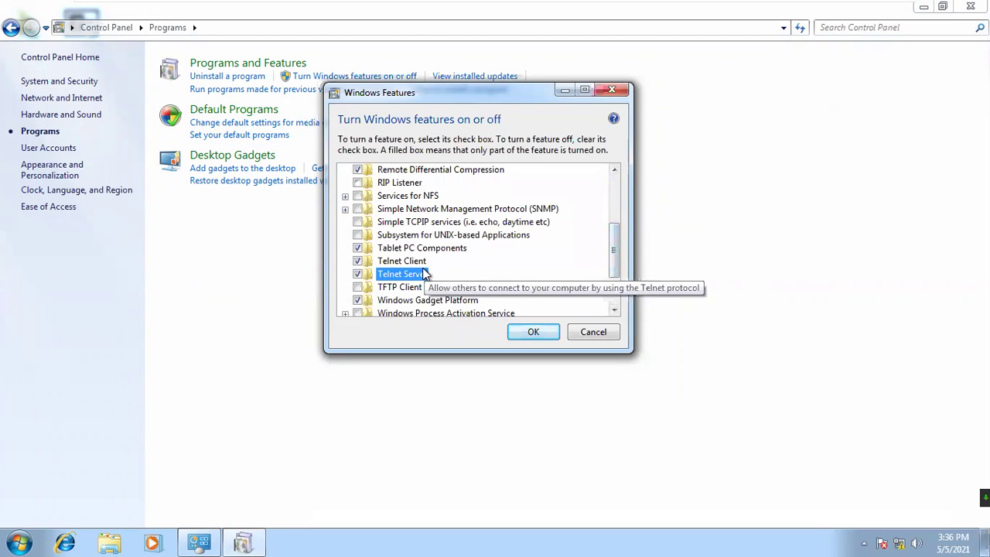
left_click(420, 263)
left_click(536, 333)
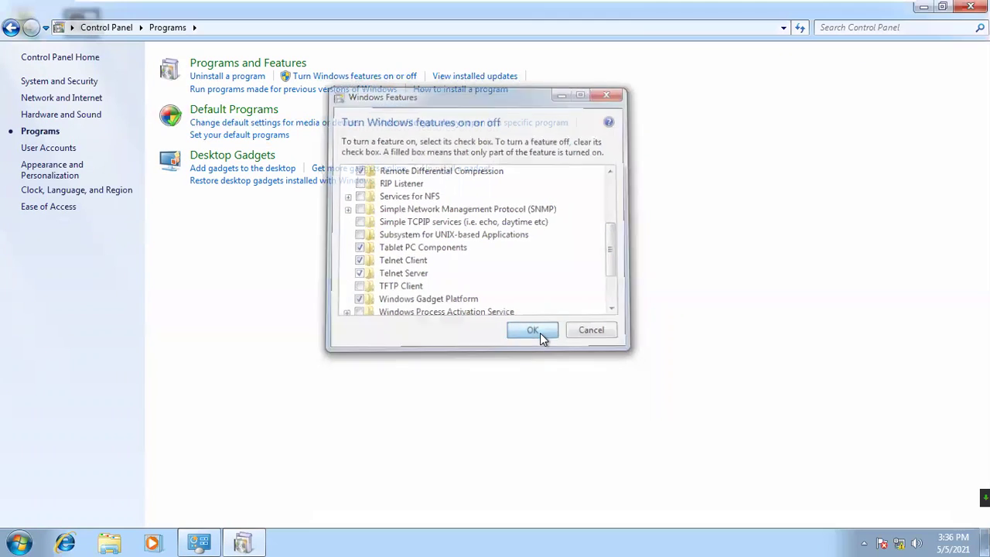
left_click(970, 7)
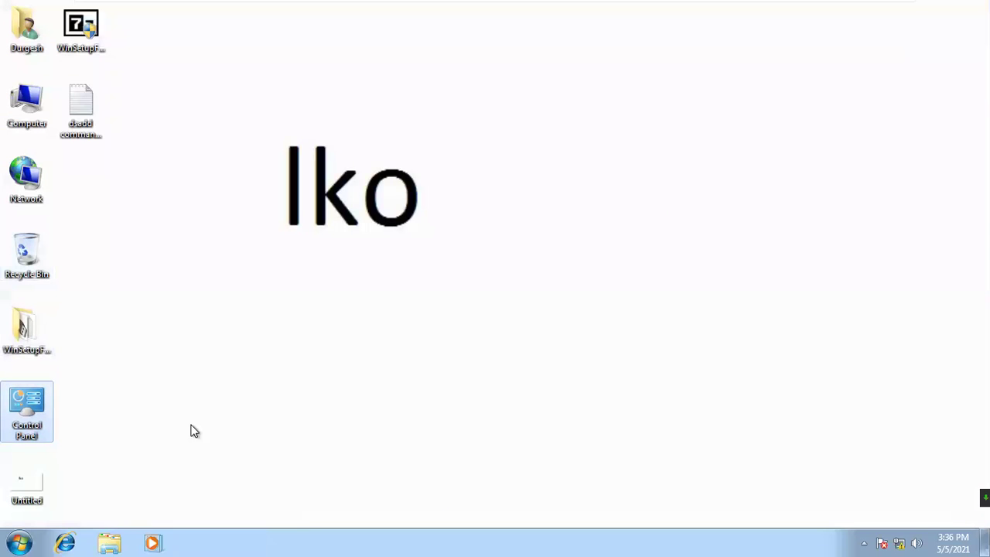
- Confirm in services.msc that the Telnet service is started, then close Services
key("super+r")
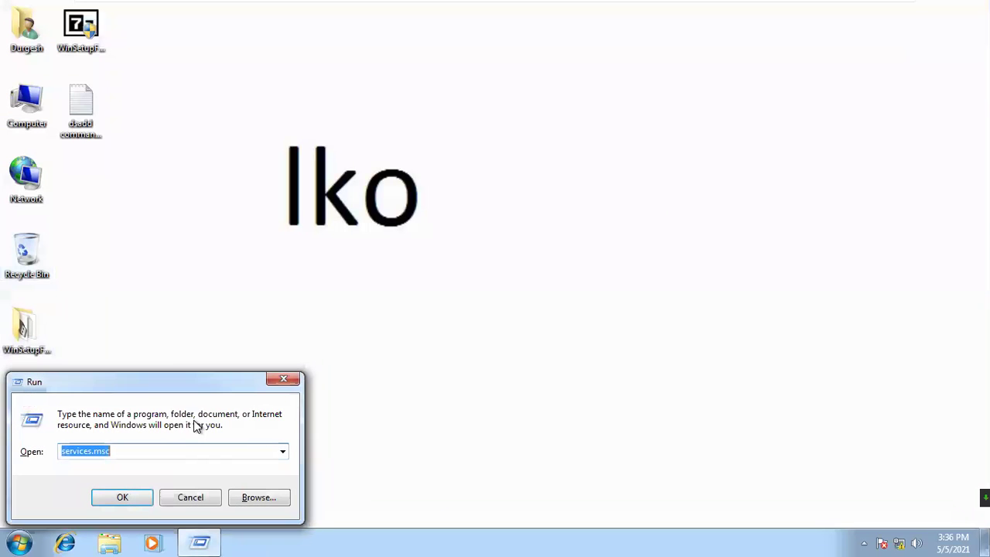
key("Return")
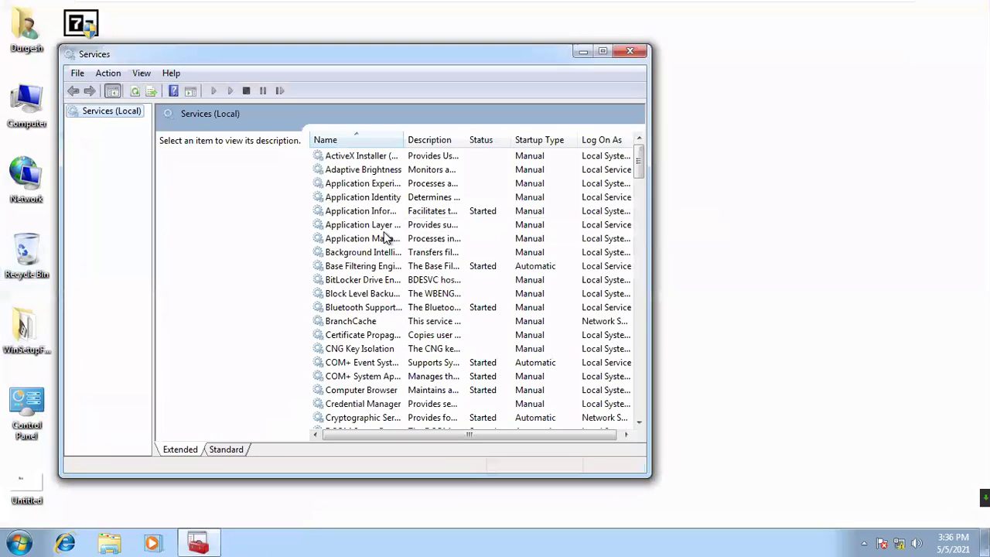
left_click(383, 232)
key("t")
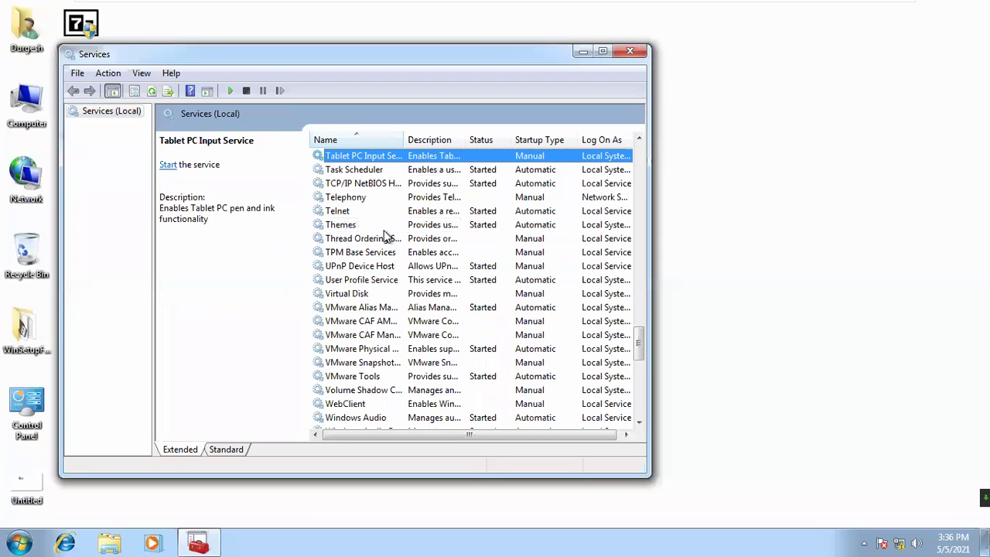
left_click(365, 212)
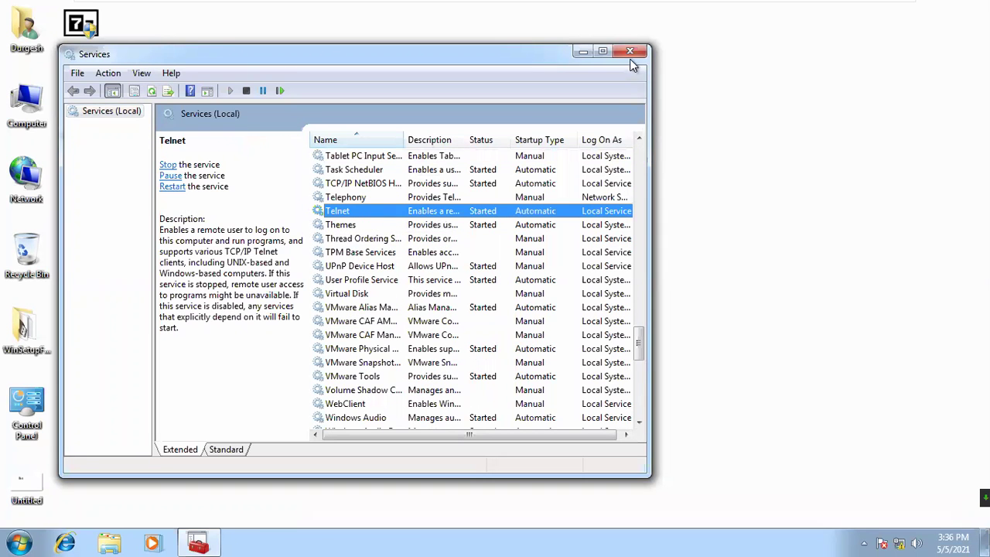
left_click(630, 52)
key("super+r")
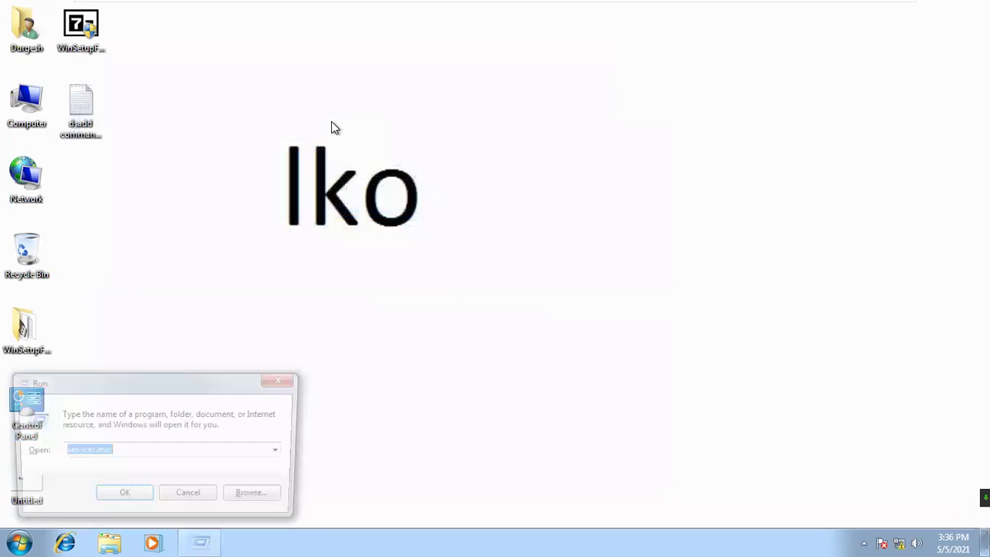
- Open a Command Prompt with cmd and start the Telnet client
type("cmd")
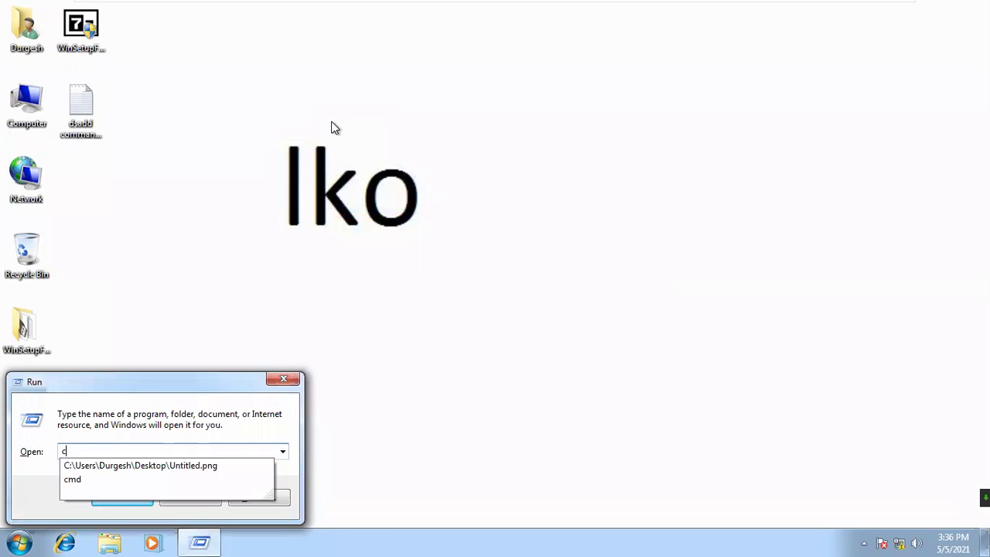
key("Return")
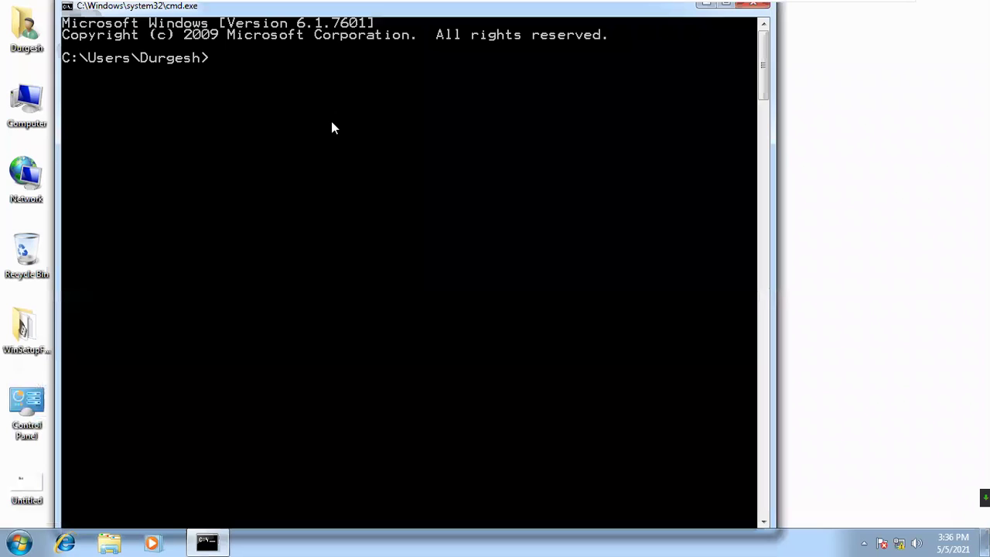
type("telnet")
key("Return")
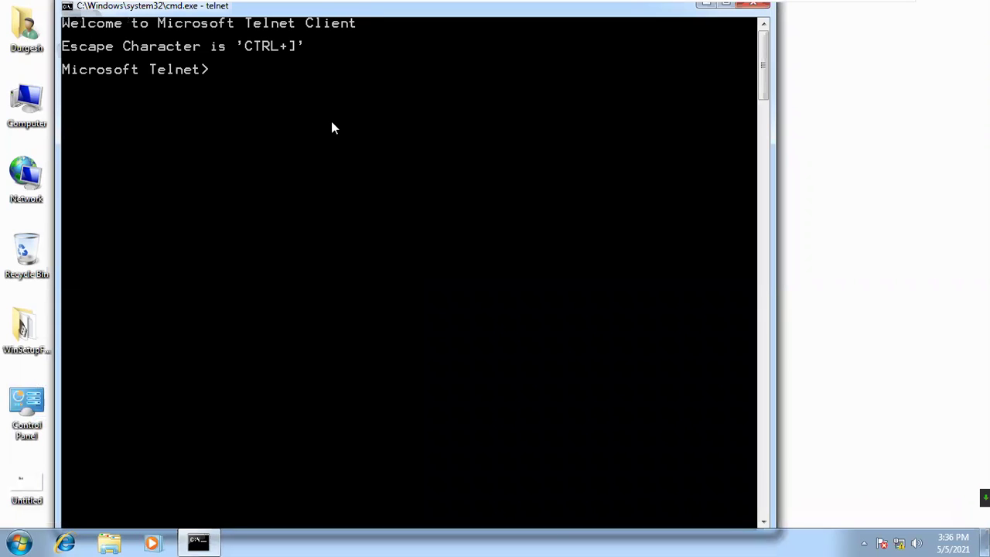
key("Return")
key("Return")
key("Return")
- Try leaving Telnet with Ctrl+Z and exit, then close the console window
key("Return")
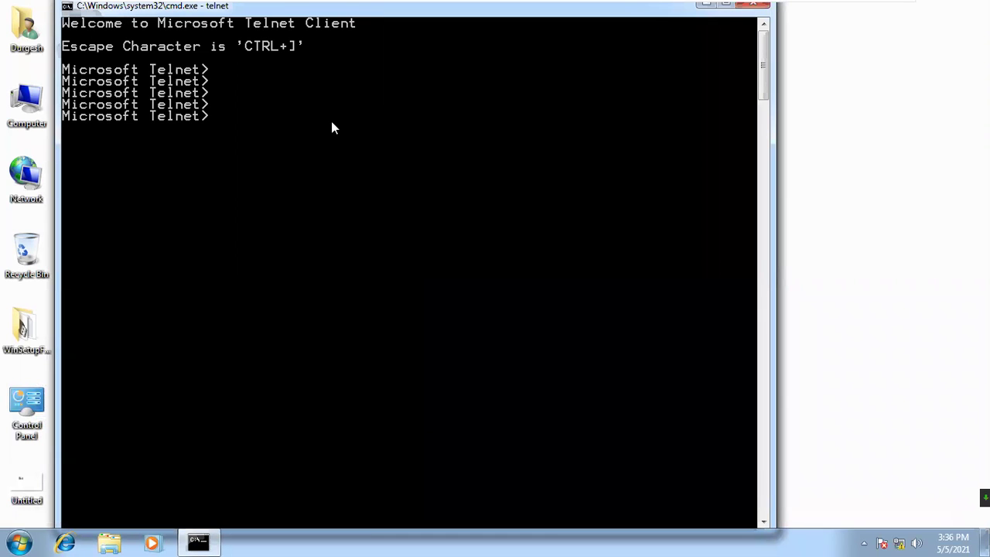
key("ctrl+z")
key("Return")
key("Return")
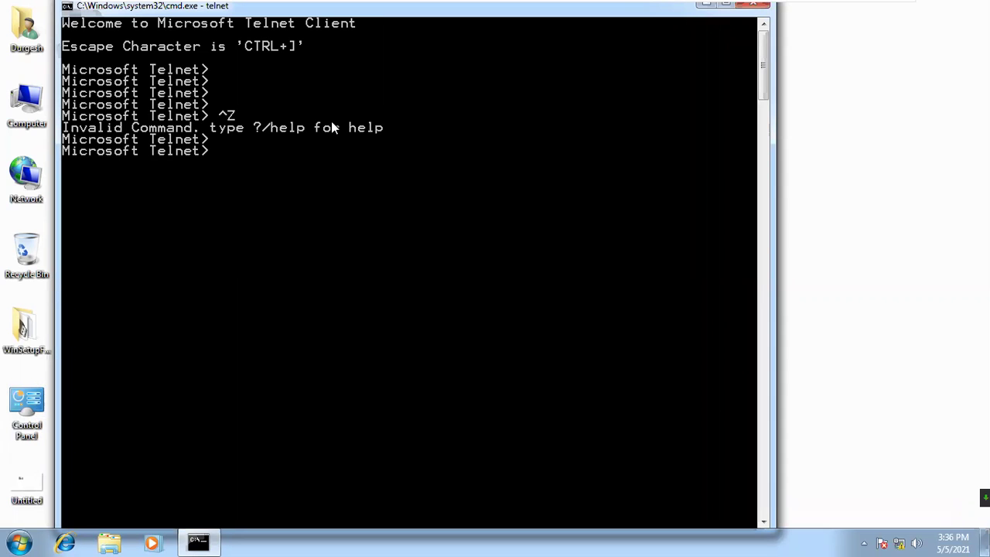
key("Return")
type("exit")
key("Return")
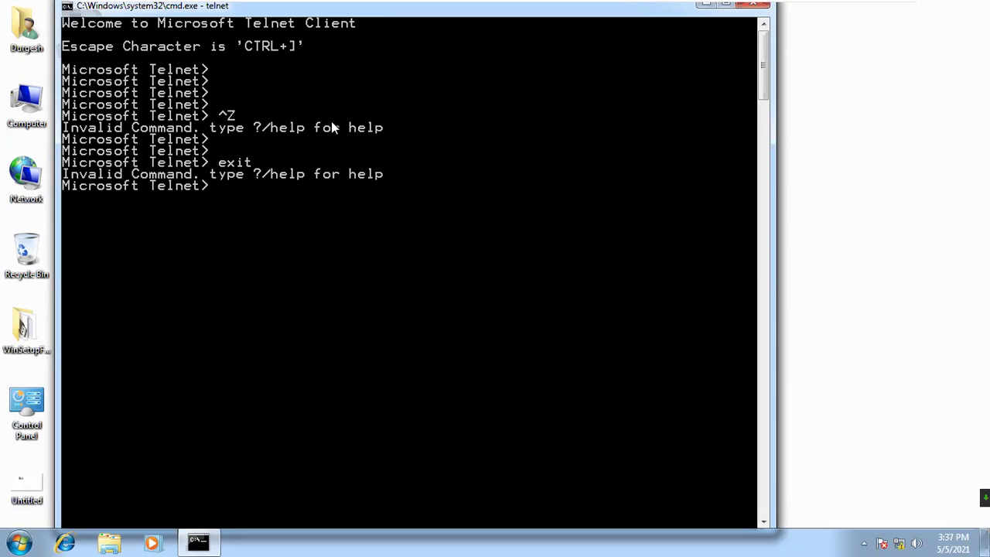
key("Return")
key("Return")
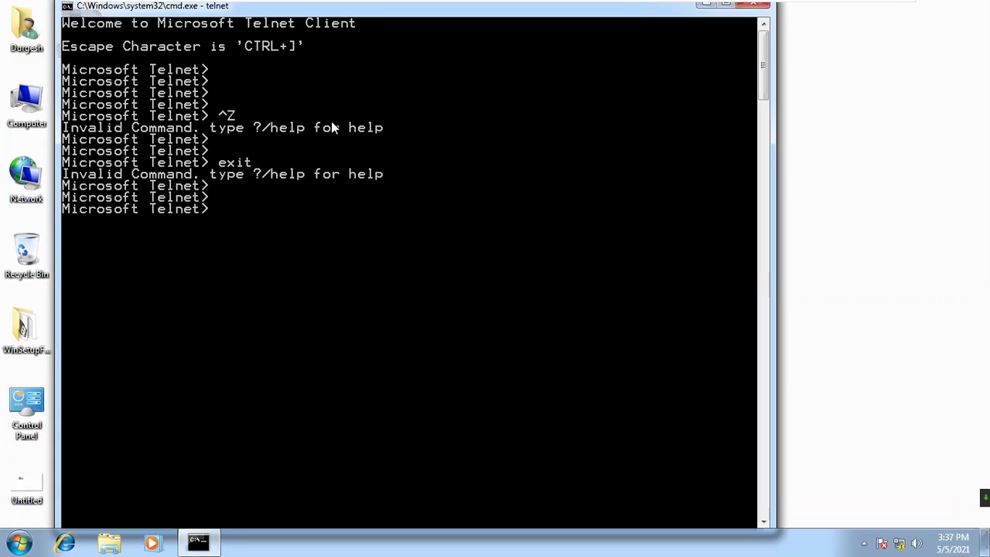
type("exit")
key("Return")
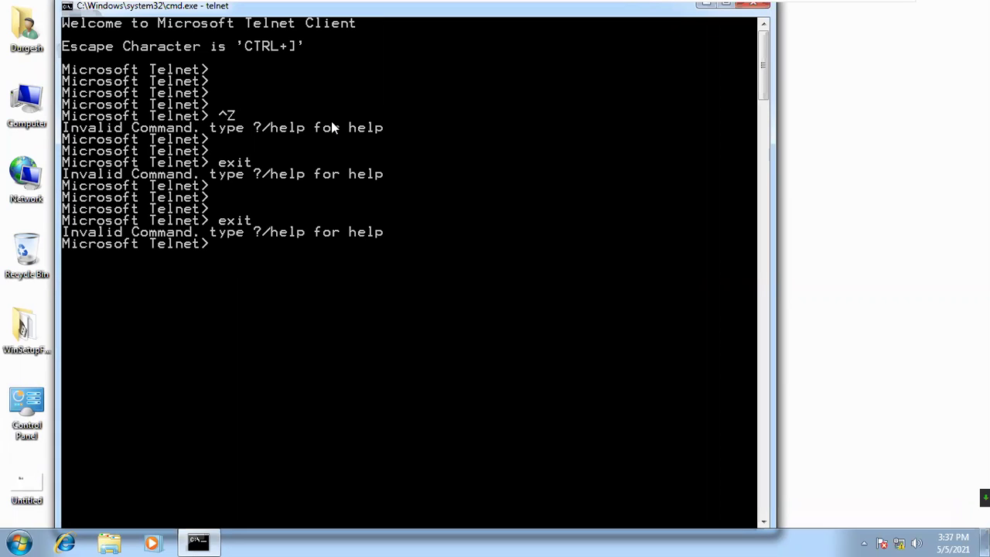
key("Return")
key("Return")
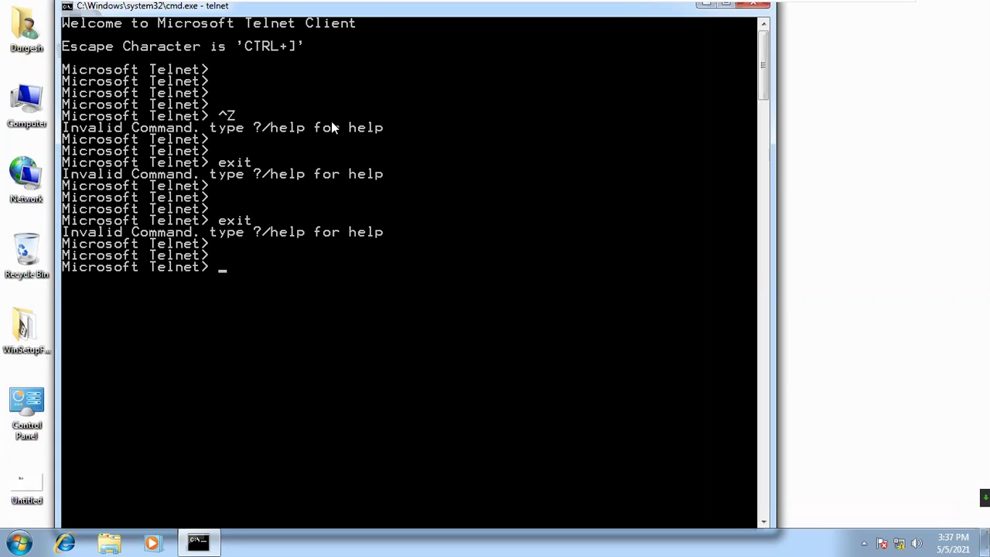
left_click(752, 11)
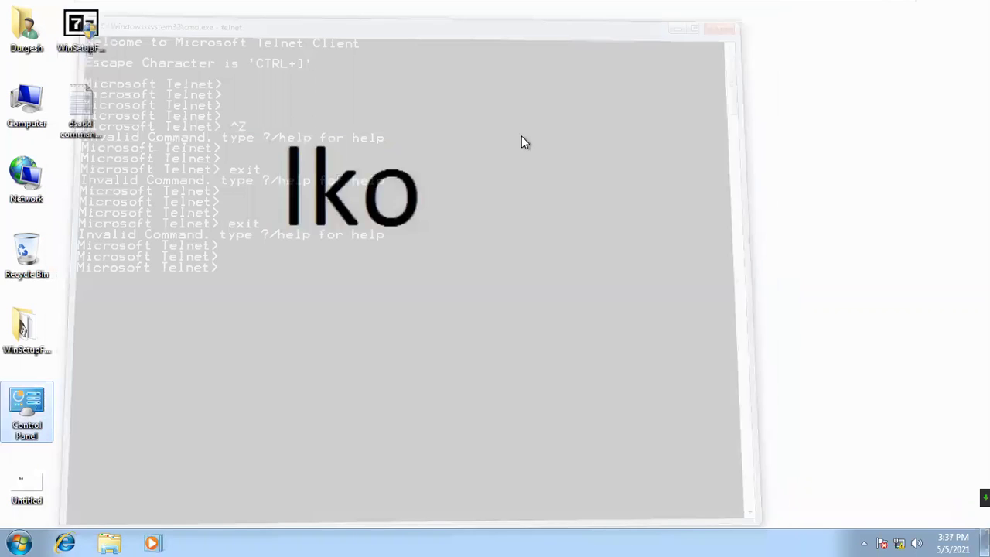
- Open a fresh Command Prompt and try telnet 192.168.50.21, which fails on port 23
key("super+r")
key("Return")
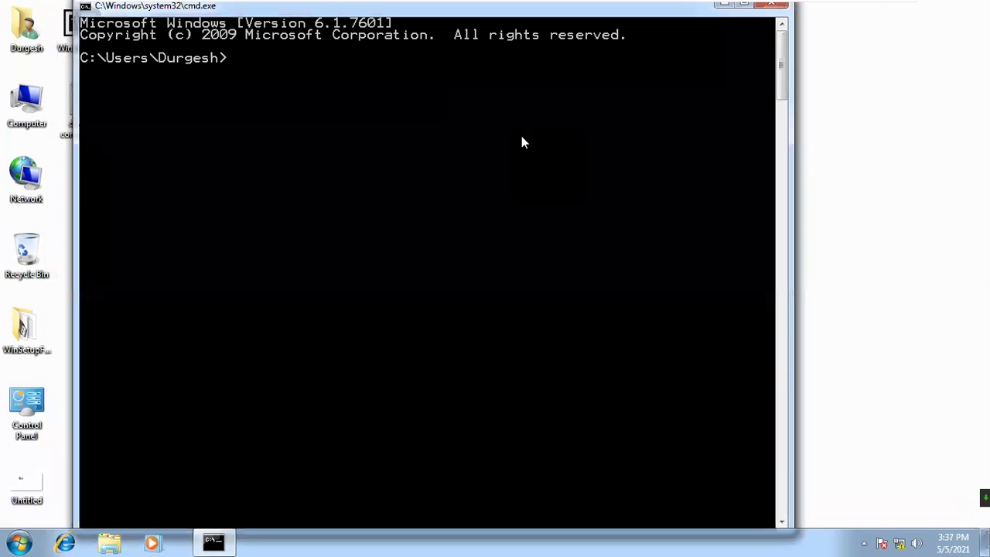
type("telnet 192")
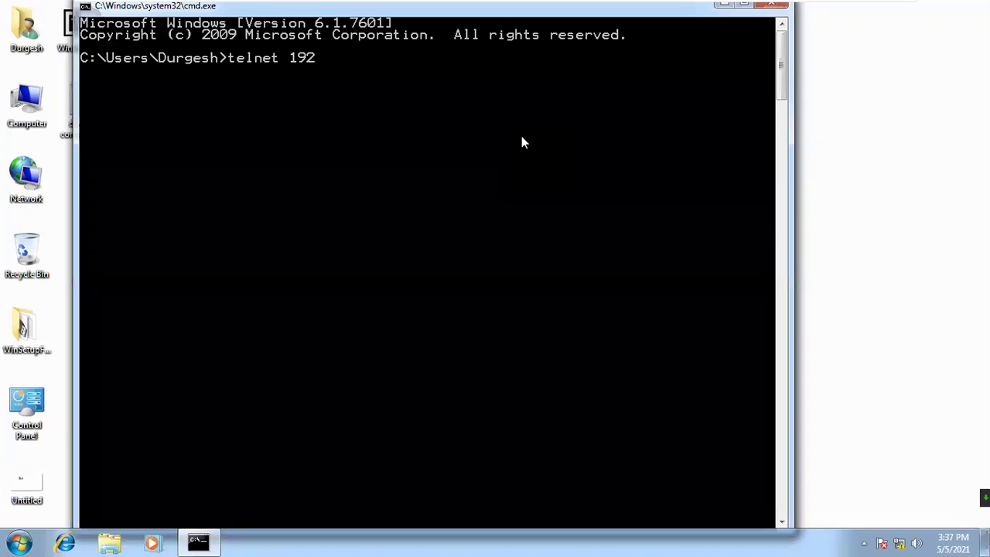
type(".168.50.21")
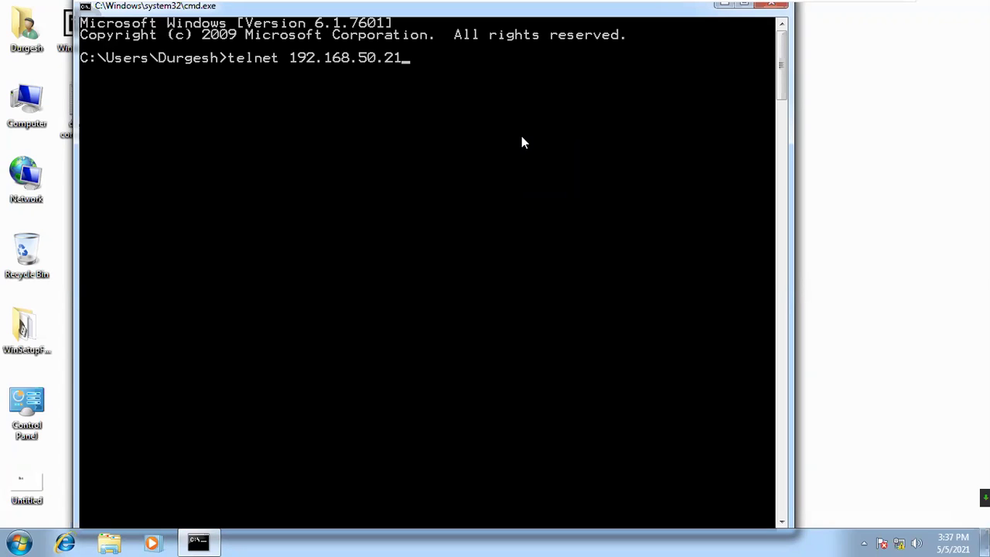
key("Return")
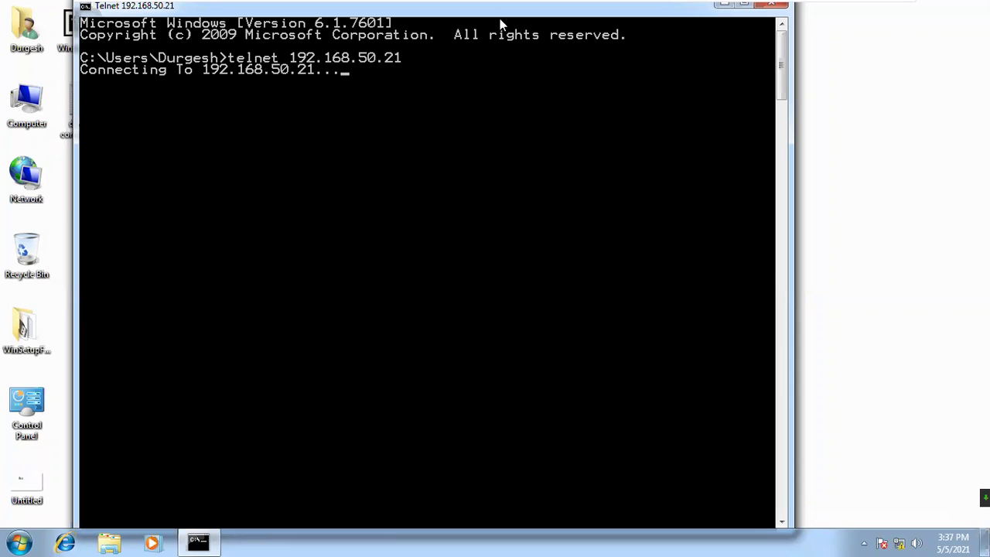
- Ping 192.168.50.21 to test whether the XP machine is reachable
left_click_drag(500, 13, 609, 66)
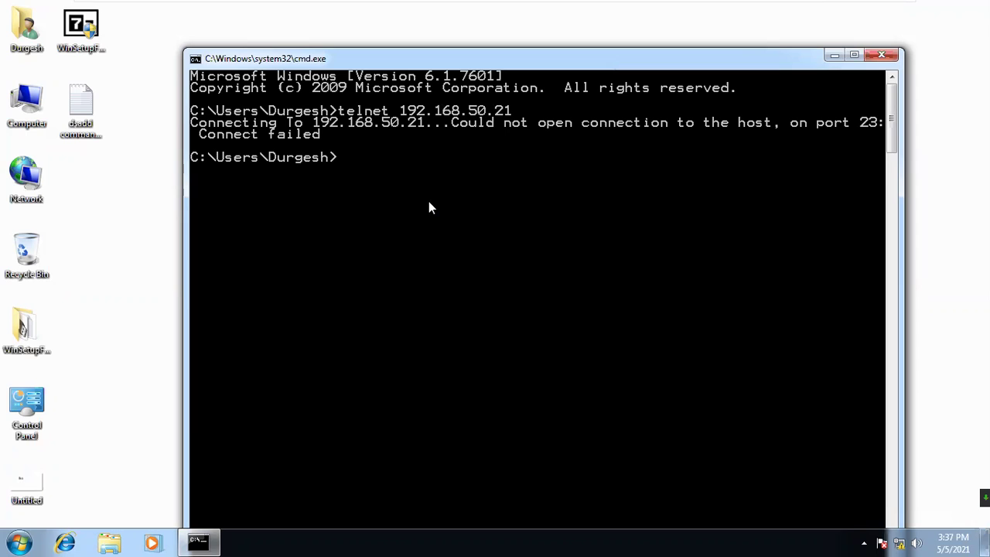
type("ping 192.168")
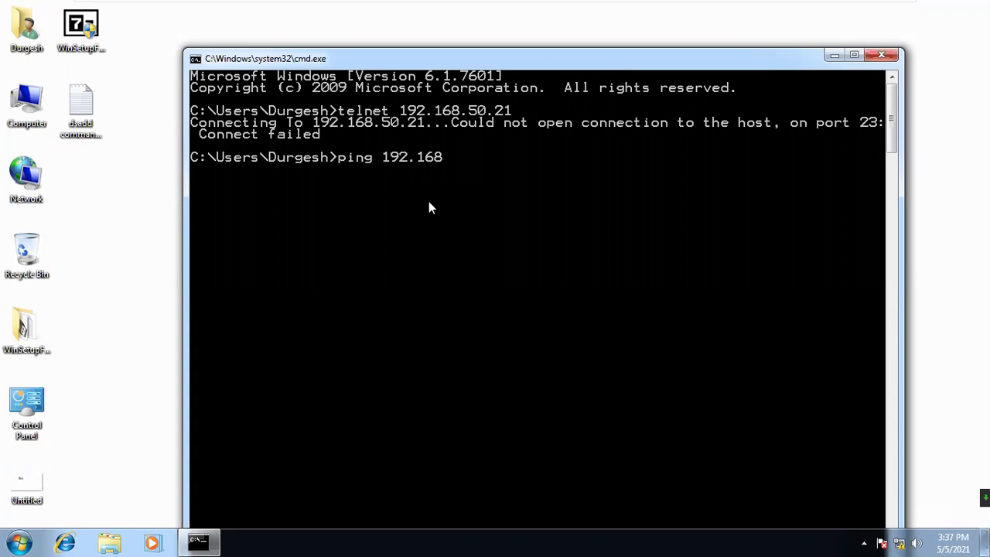
type(".50.21")
key("Return")
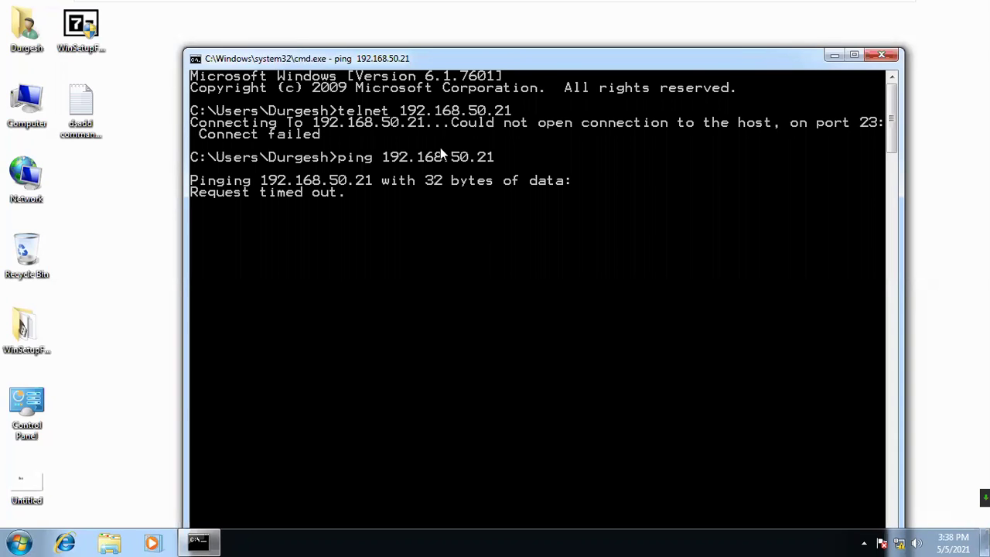
- Mark the ping 192.168.50.21 command line in the console and open Control Panel
right_click(429, 183)
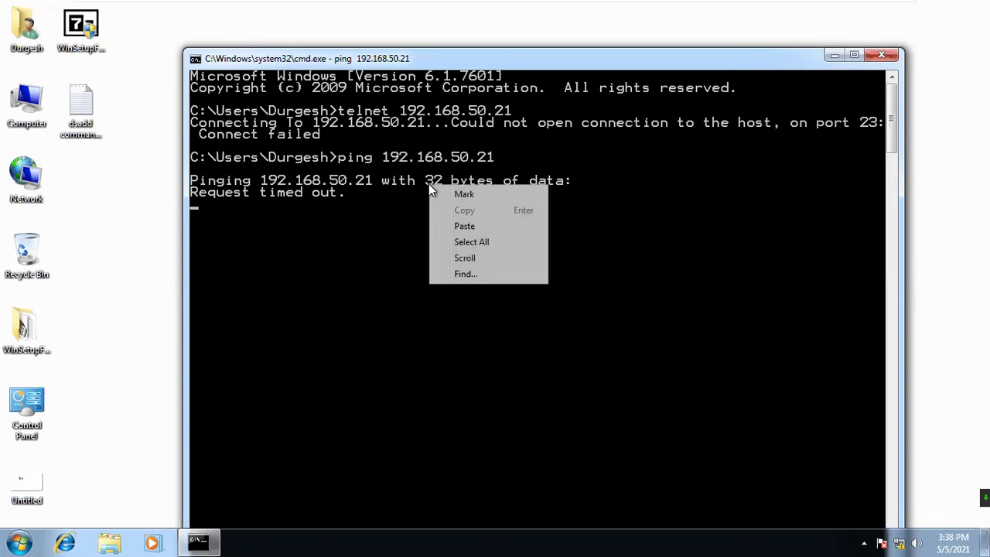
left_click(450, 194)
left_click_drag(498, 160, 330, 161)
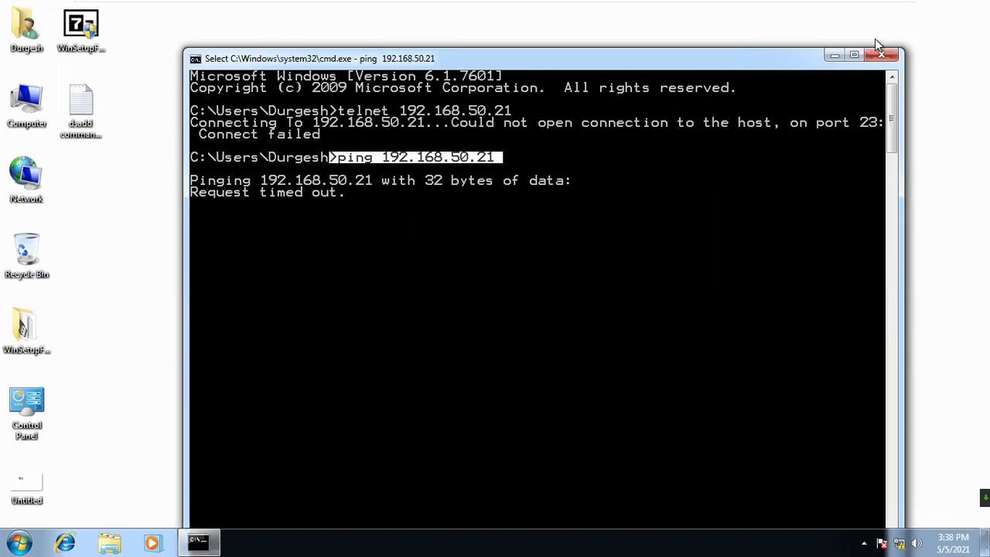
double_click(27, 406)
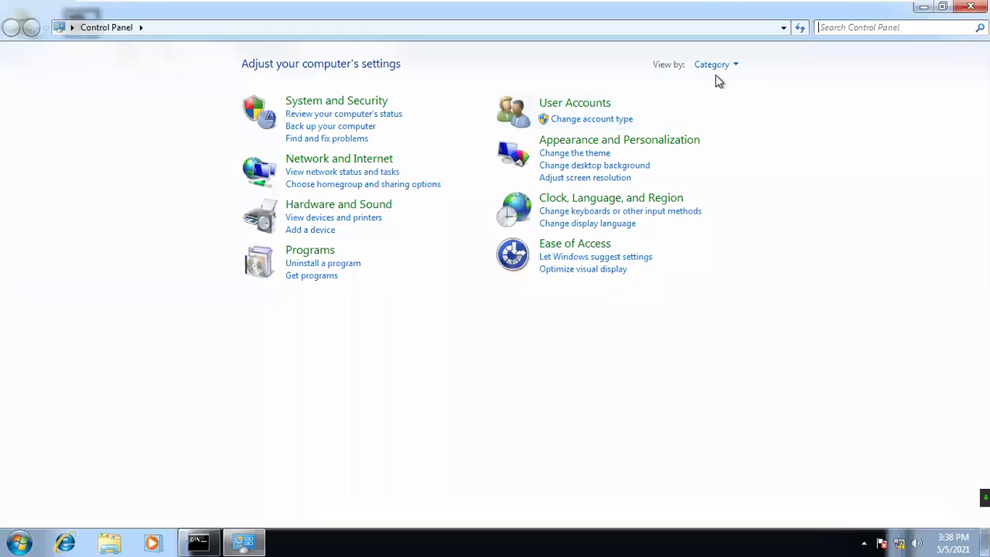
- Show Windows 7 Control Panel as small icons, open the firewall on/off settings, then close it
left_click(717, 66)
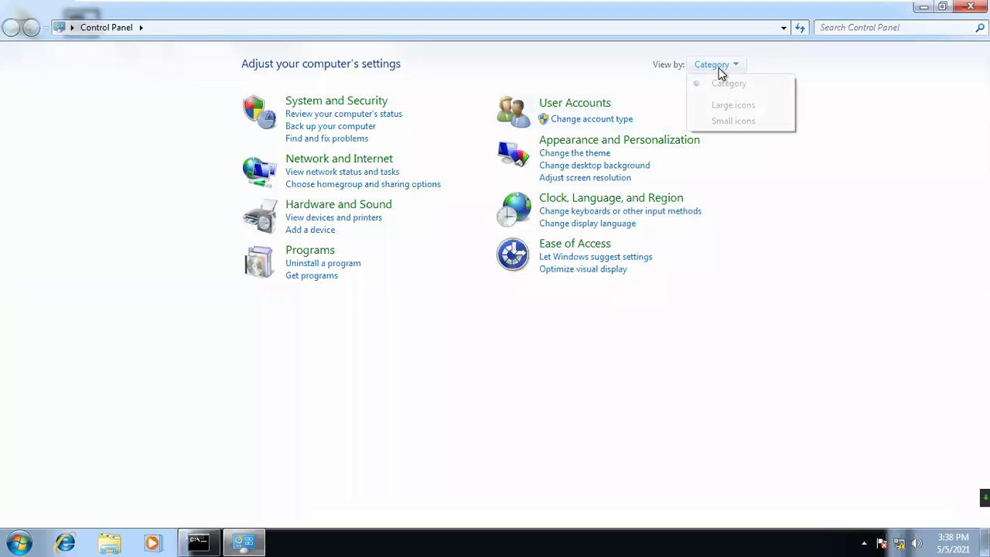
left_click(728, 122)
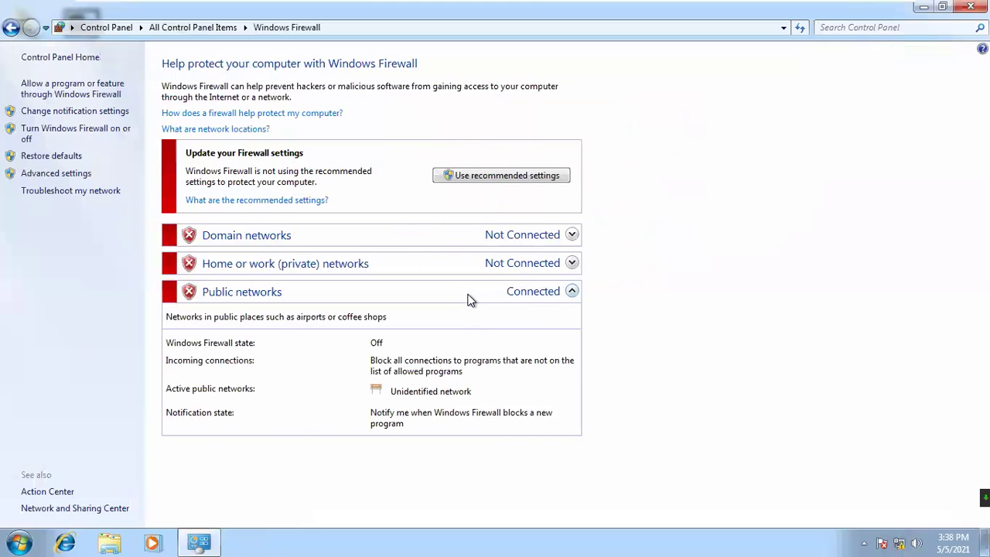
left_click(112, 130)
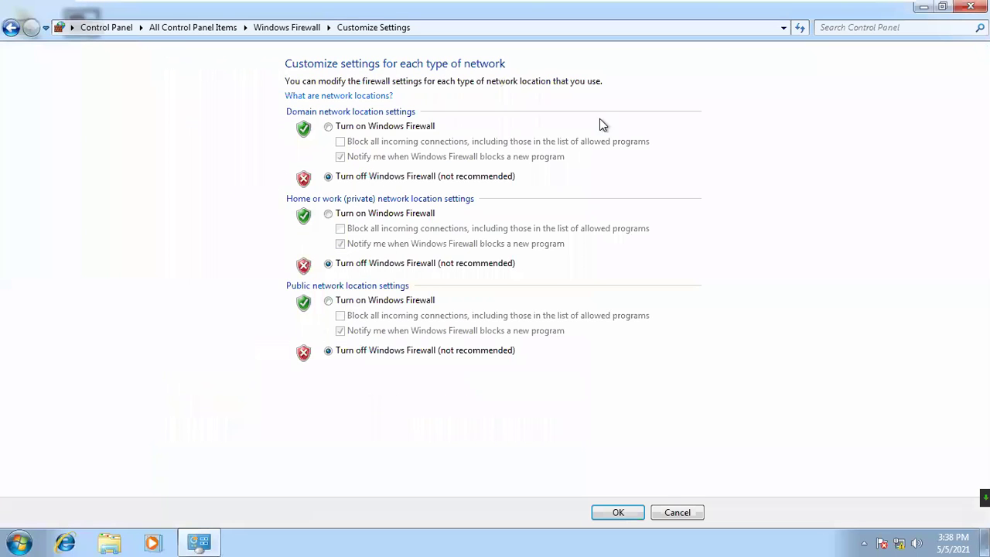
left_click(971, 6)
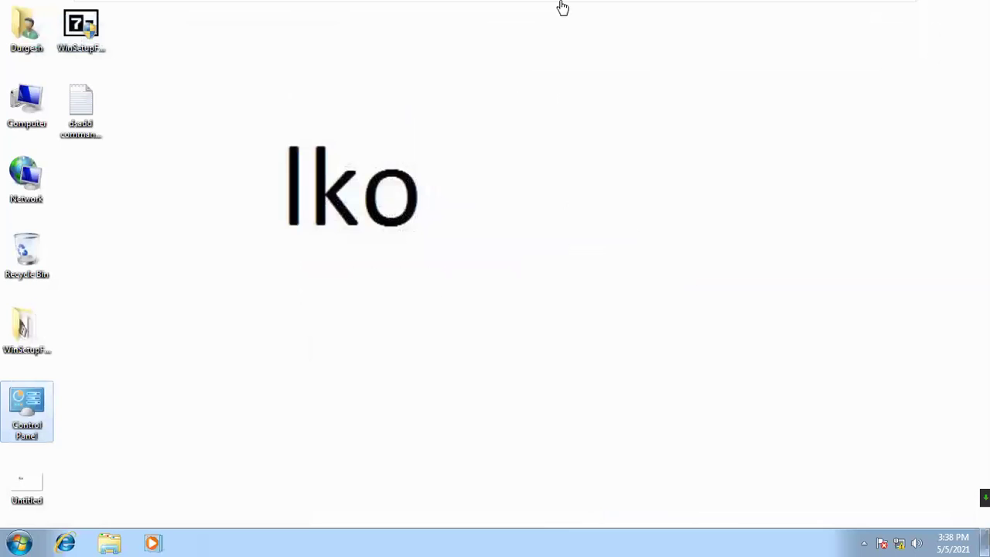
- On the Windows XP VM, open Control Panel and switch it to Classic View
mouse_move(559, 4)
left_click(743, 16)
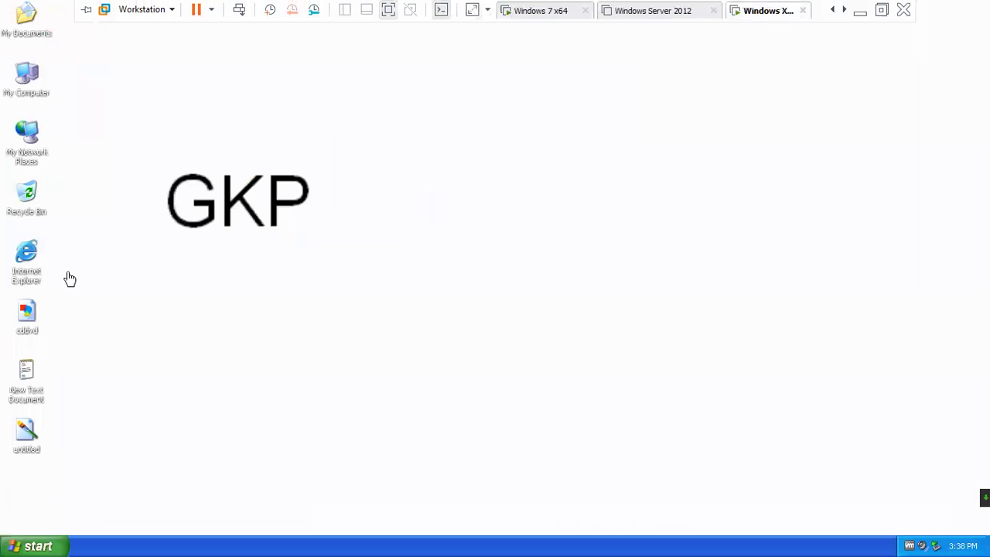
left_click(28, 545)
left_click(186, 345)
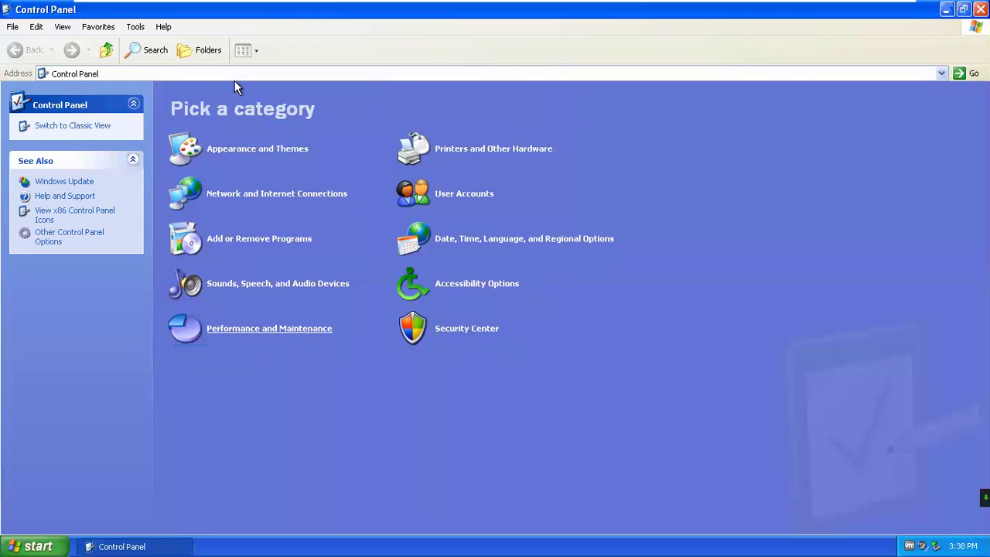
left_click(137, 27)
mouse_move(63, 26)
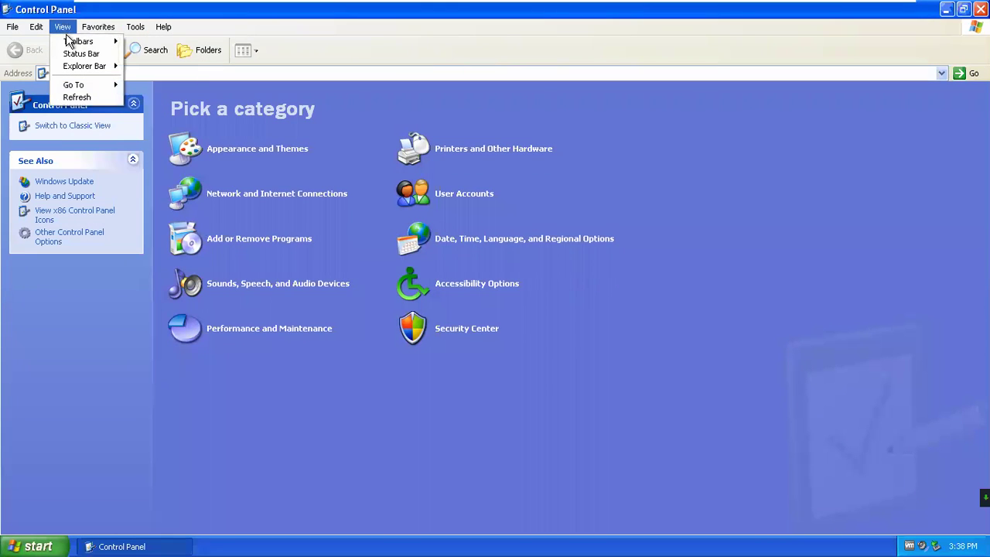
left_click(341, 389)
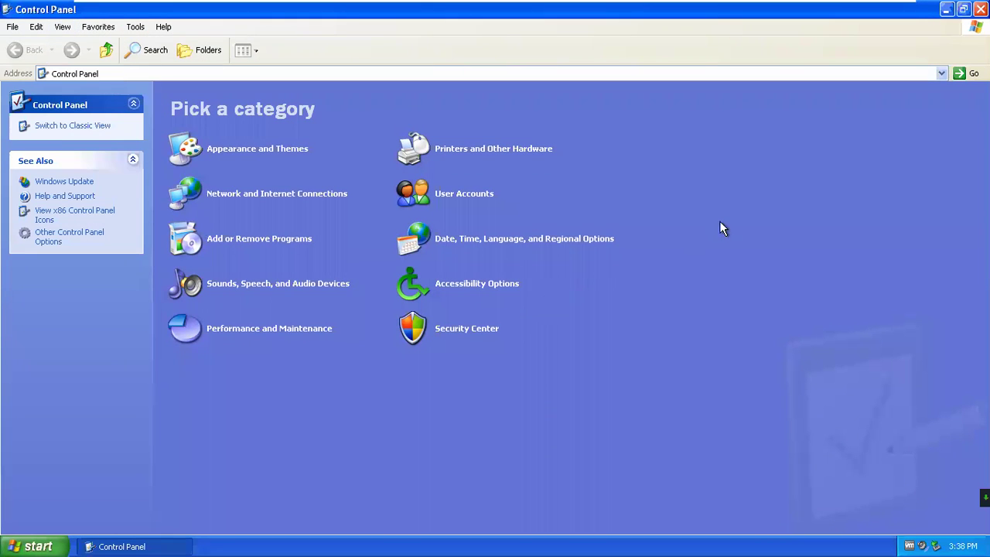
left_click(91, 125)
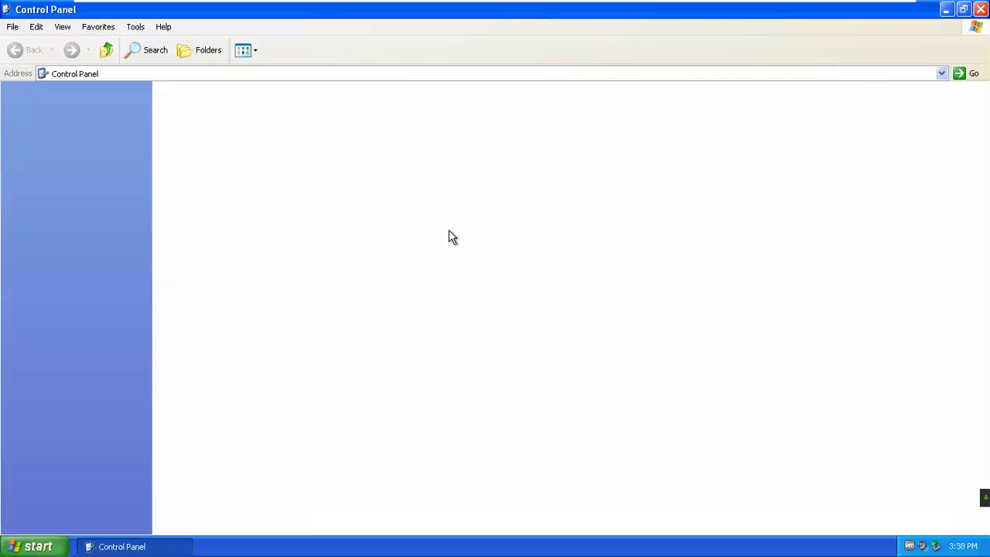
- Set the XP Windows Firewall to Off, confirm with OK, and close Control Panel
double_click(896, 178)
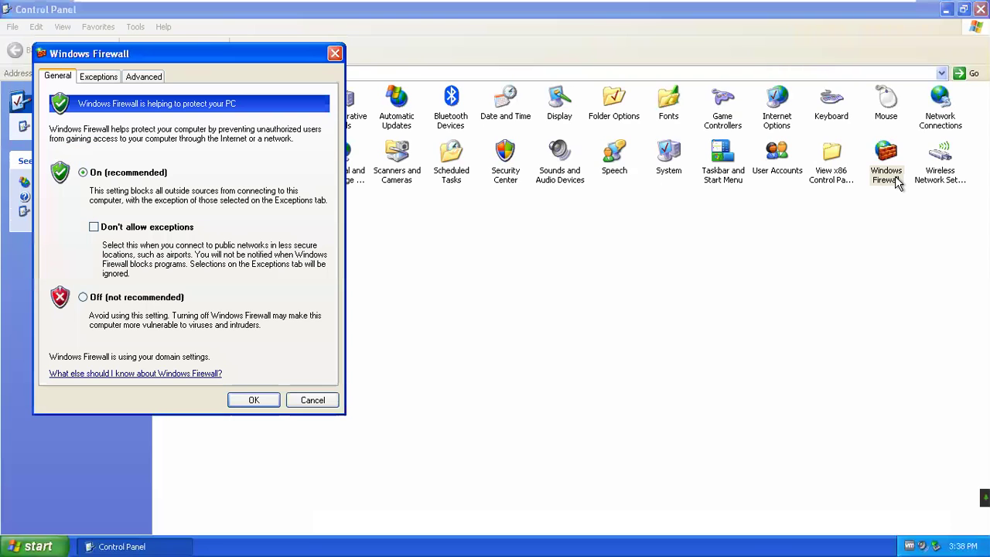
left_click(83, 297)
left_click(253, 401)
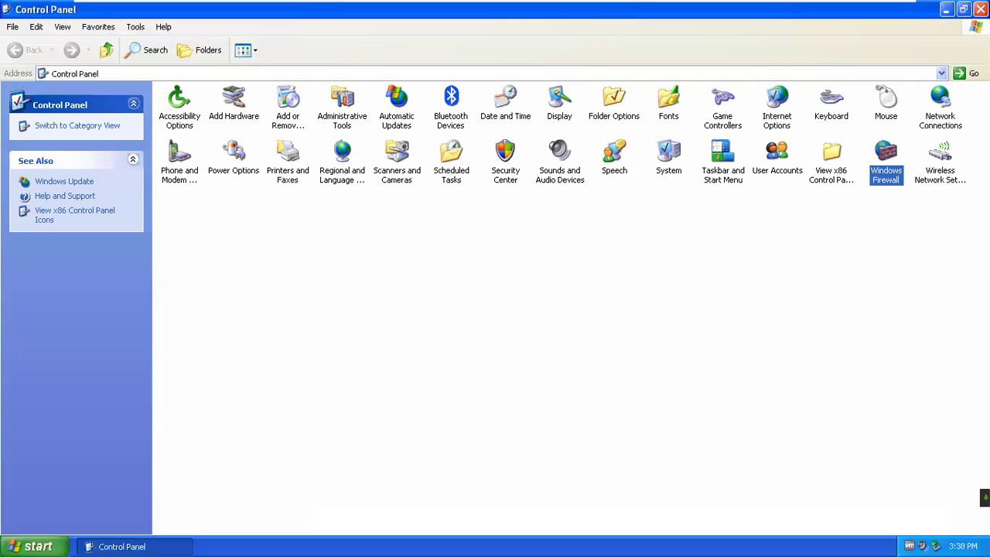
left_click(980, 8)
- Return to the Windows 7 x64 VM and dismiss its Start menu and desktop menu
mouse_move(483, 6)
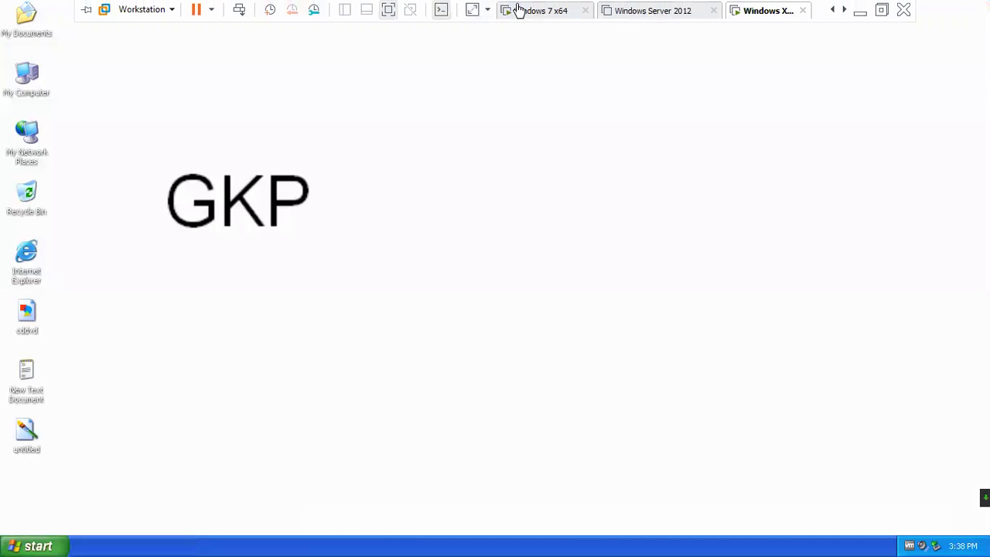
left_click(520, 10)
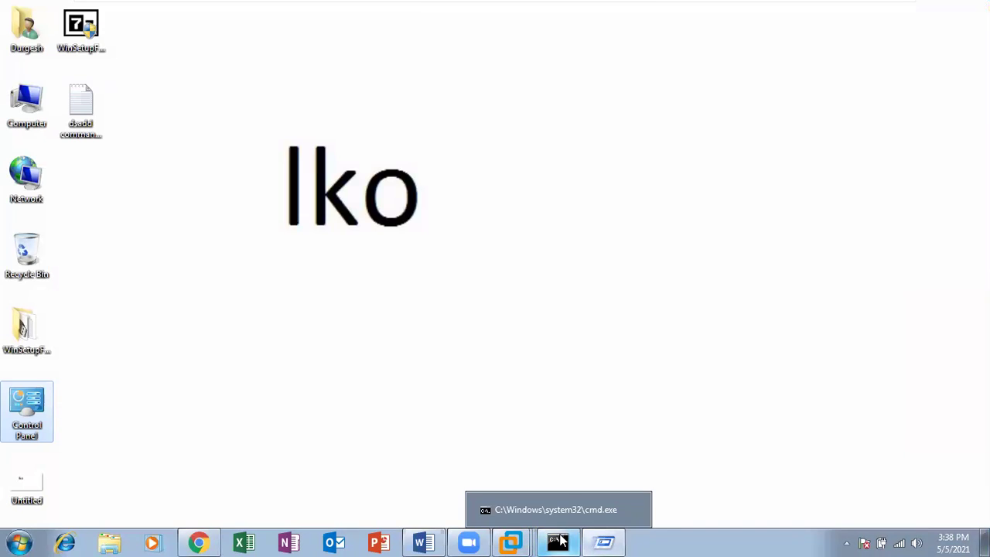
left_click(558, 541)
mouse_move(517, 542)
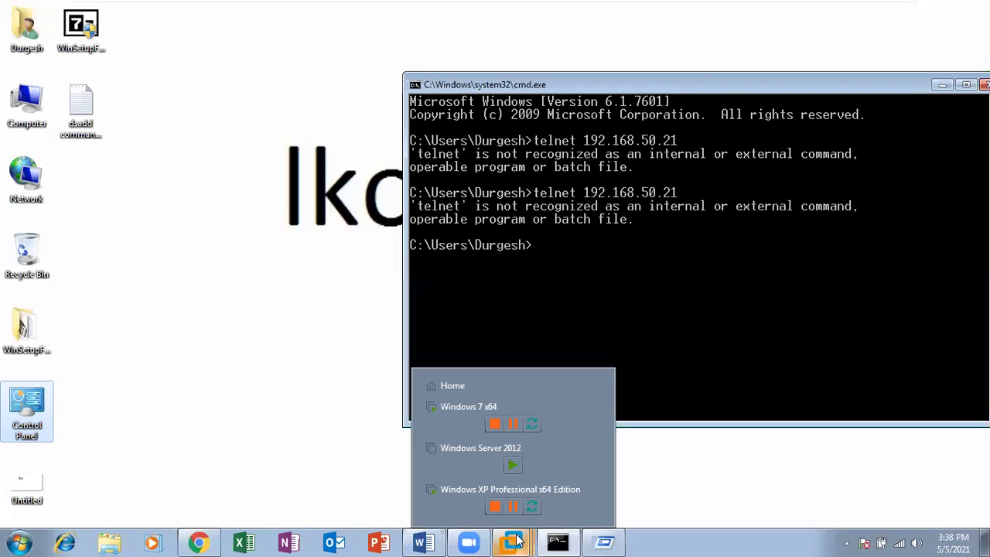
left_click(453, 406)
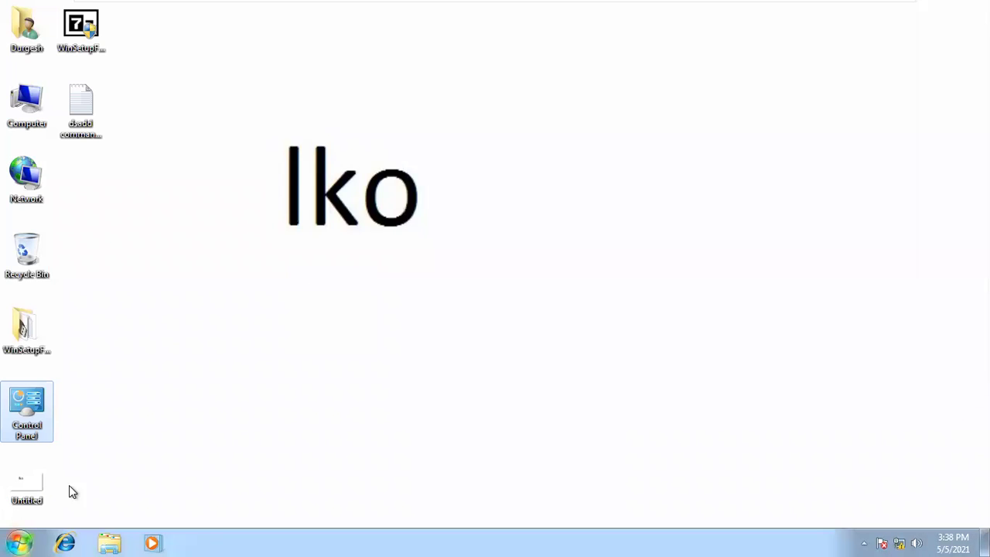
left_click(23, 534)
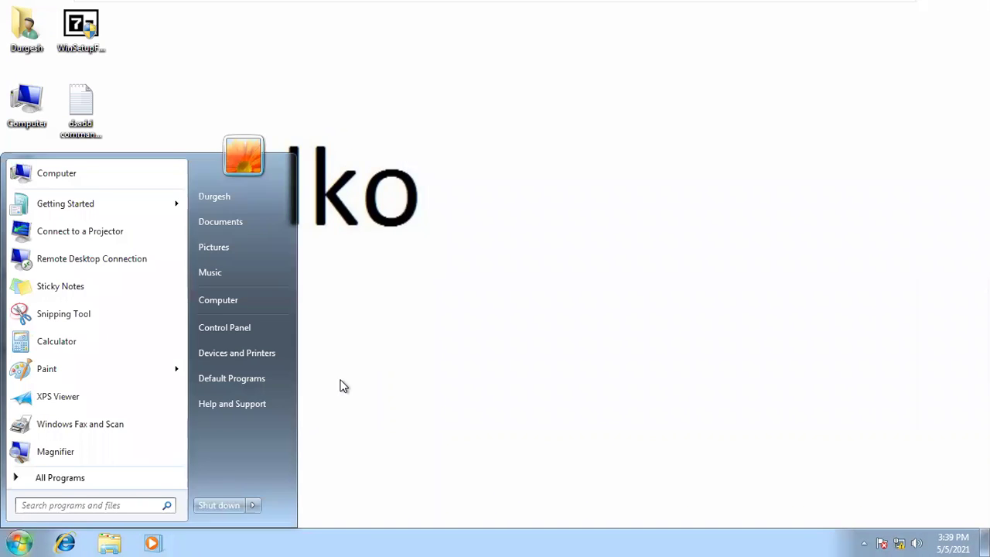
left_click(429, 247)
right_click(429, 247)
left_click(652, 316)
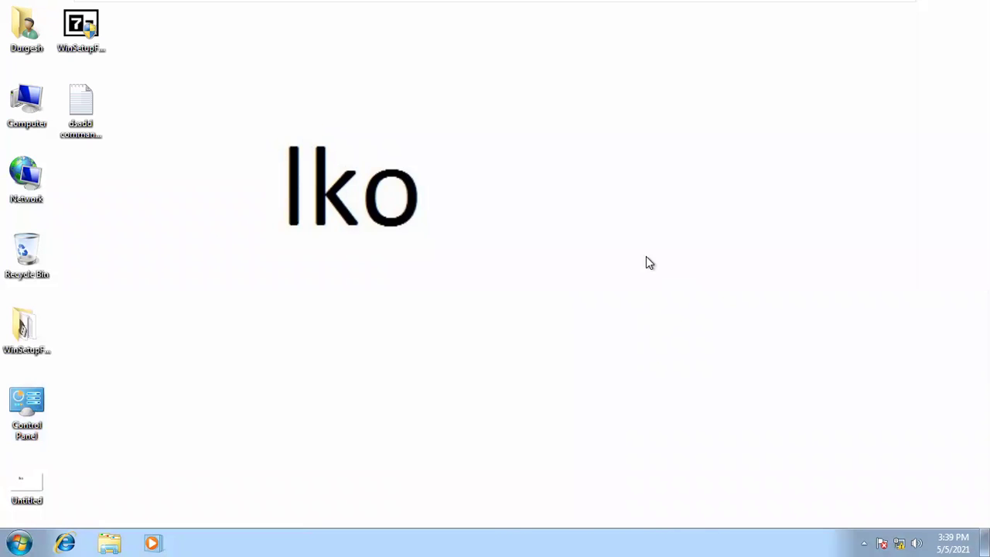
- Minimize the full-screen VM, close the host Run dialog and Command Prompt, then restore the VM
mouse_move(590, 7)
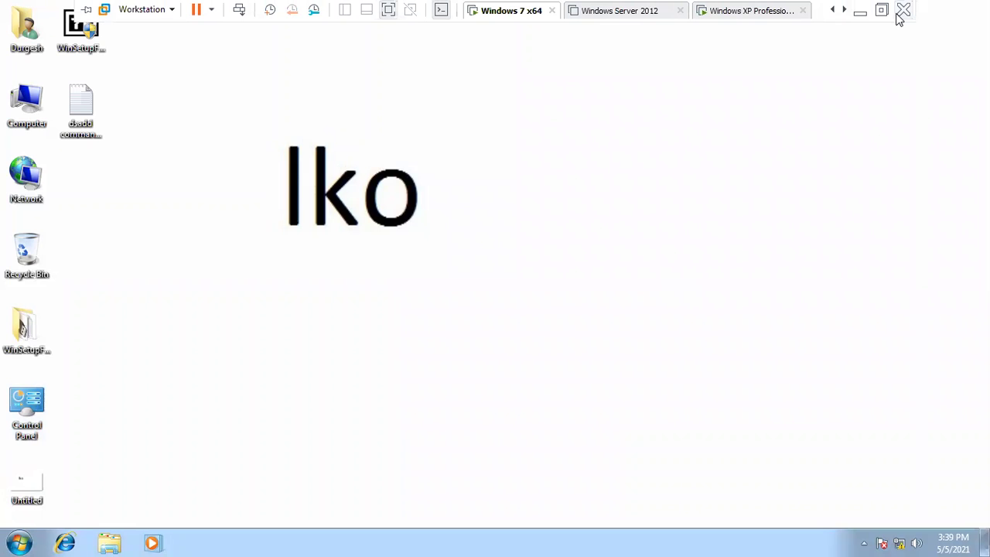
left_click(860, 11)
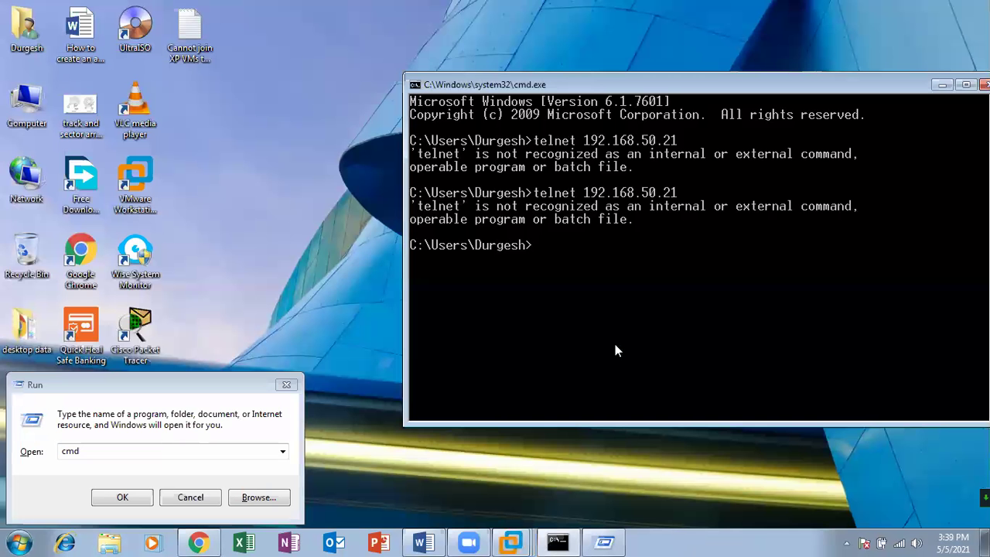
left_click_drag(742, 90, 603, 63)
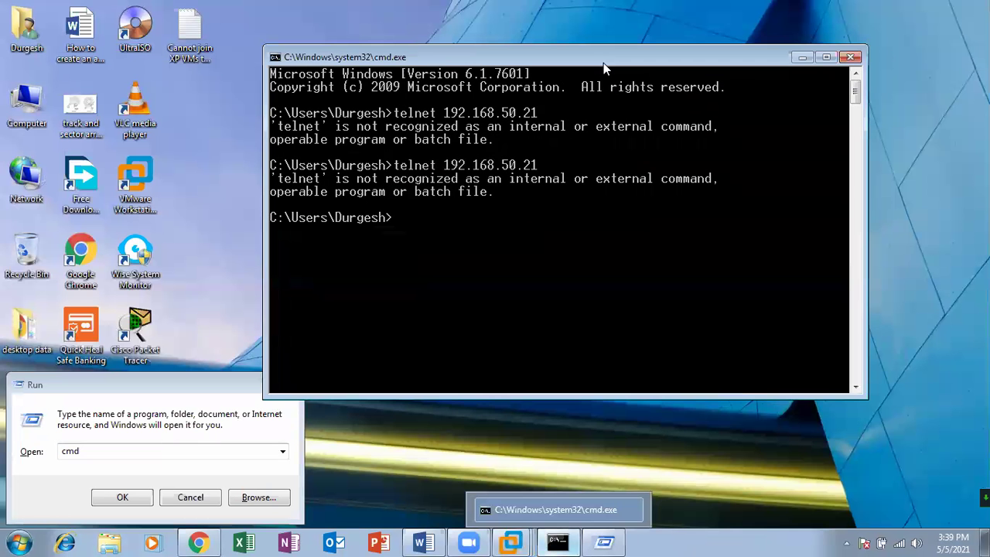
left_click(209, 375)
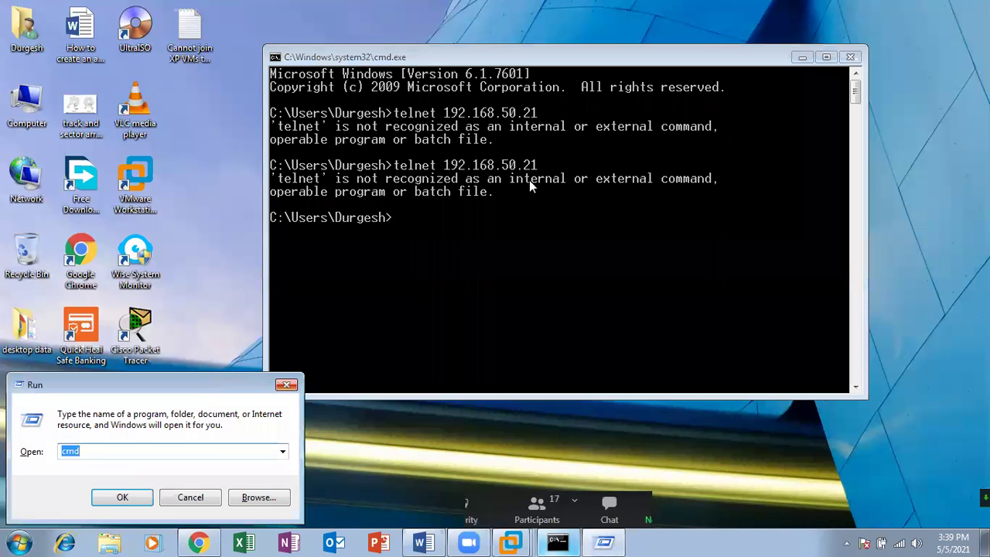
key("Escape")
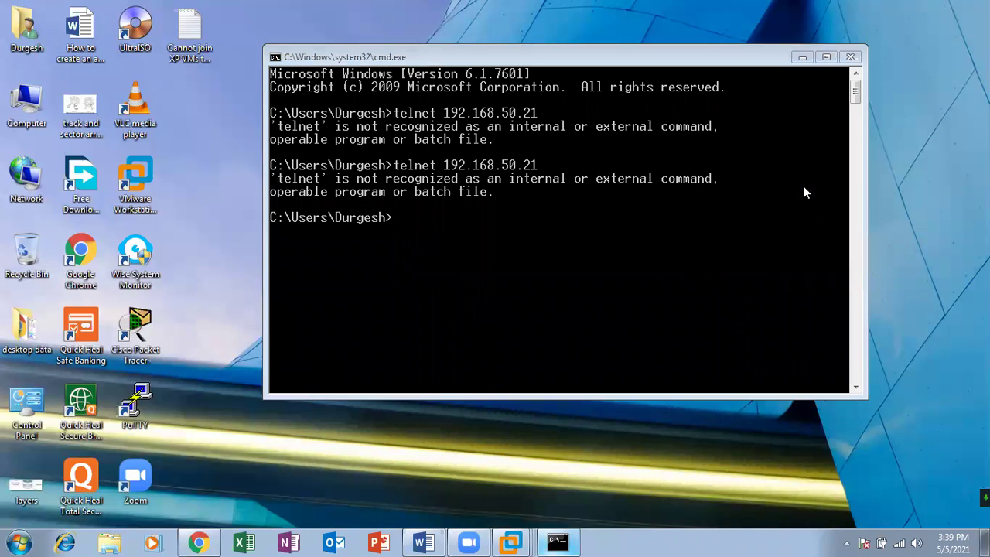
left_click(850, 57)
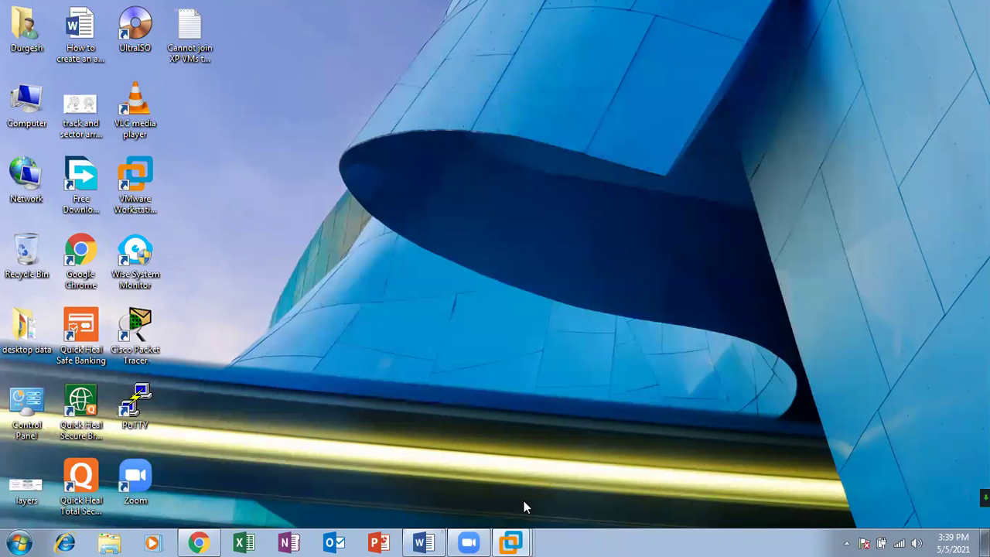
mouse_move(511, 543)
left_click(567, 410)
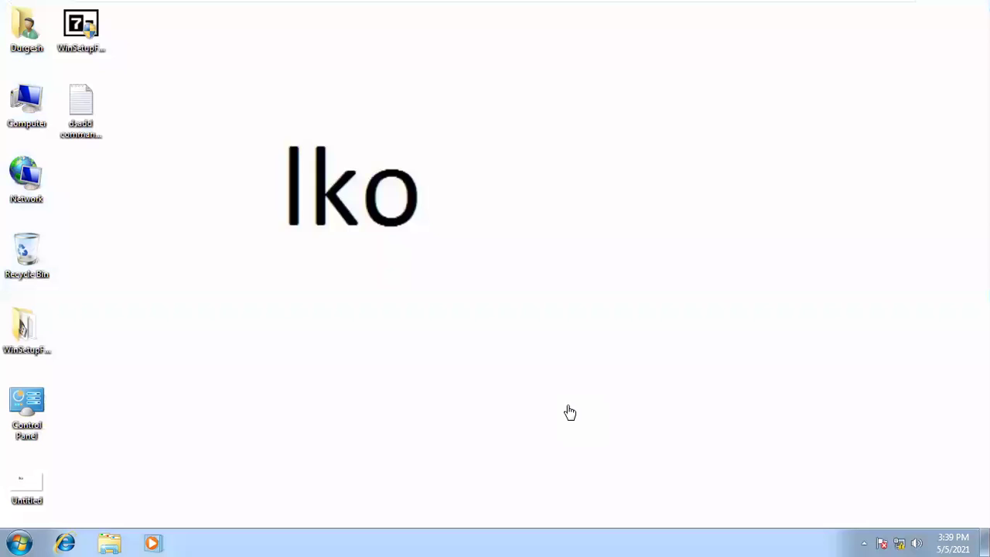
- Launch cmd as administrator from the Start search, approve UAC, and run telnet 192.168.50.21
left_click(20, 539)
left_click(51, 504)
type("cmd")
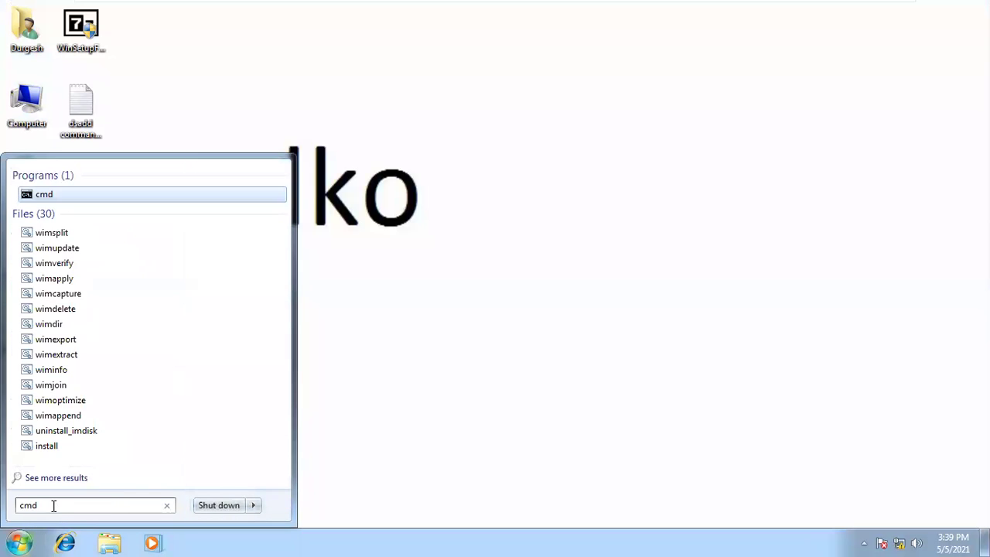
right_click(43, 202)
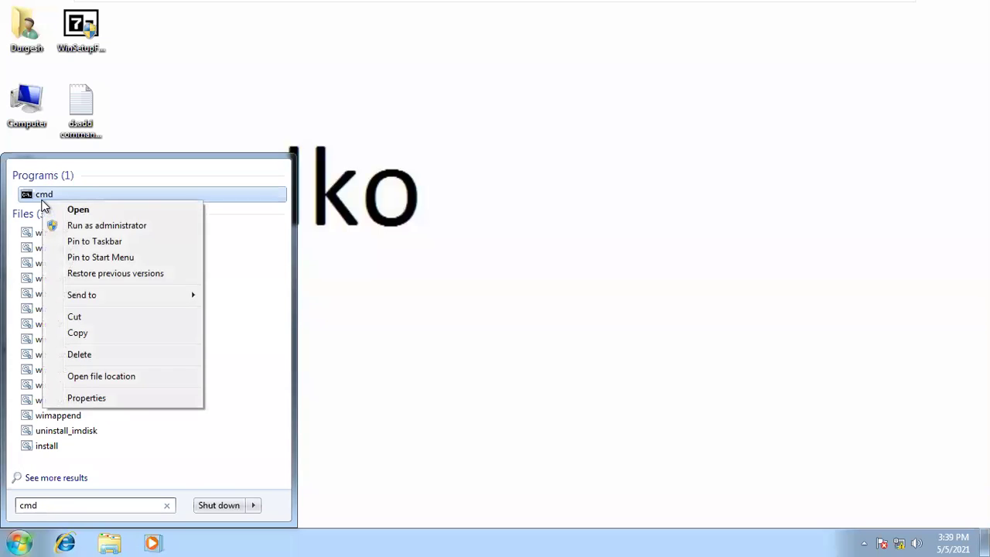
left_click(91, 224)
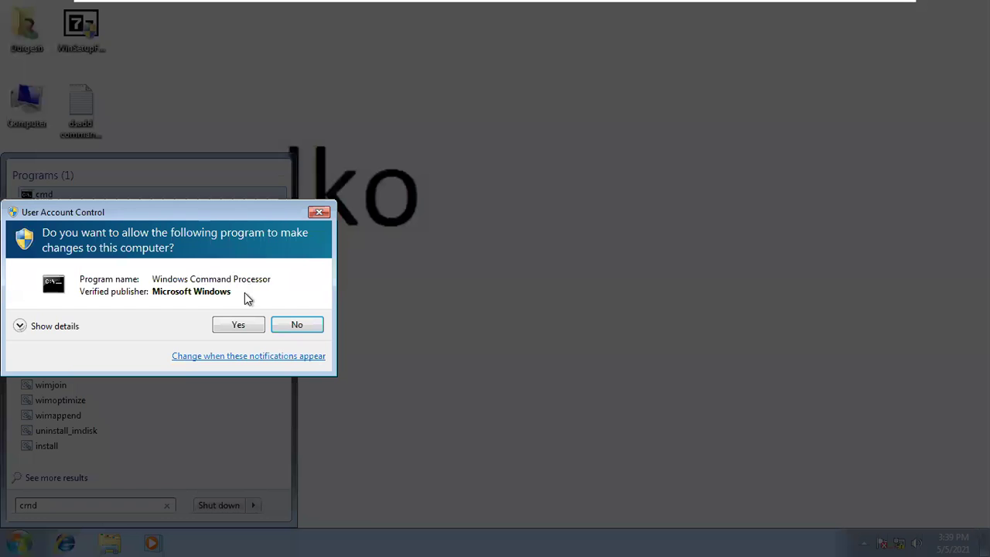
left_click(244, 324)
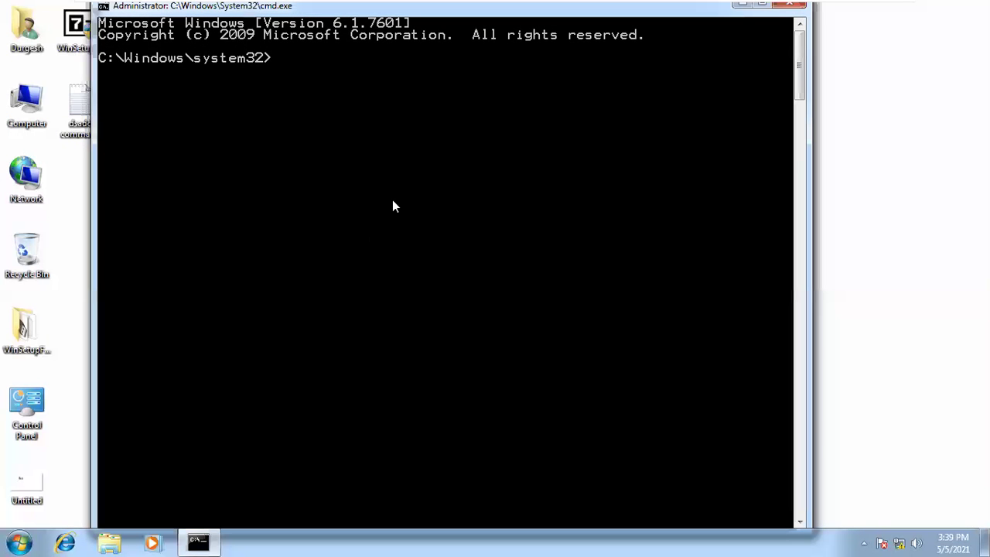
type("telnet 192")
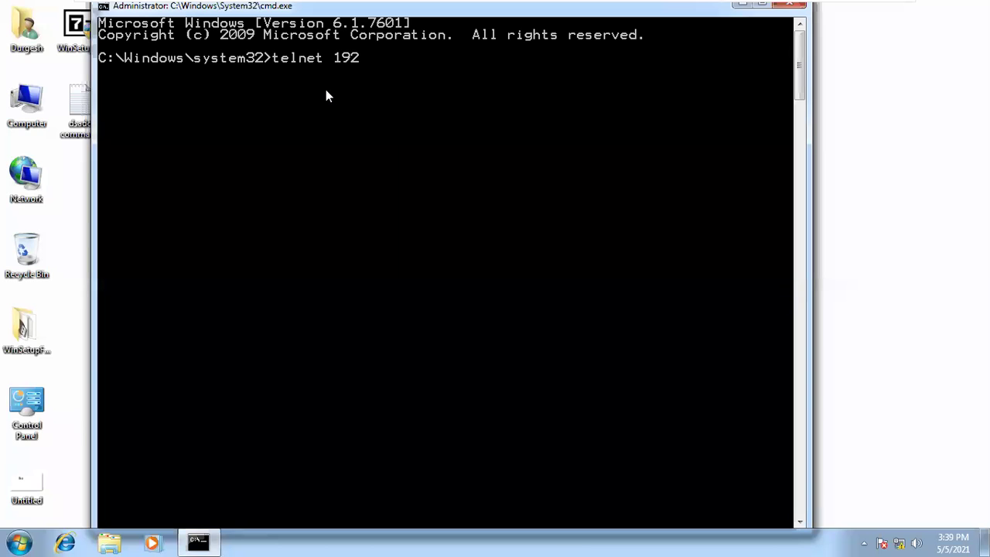
type(".168.50.21")
key("Return")
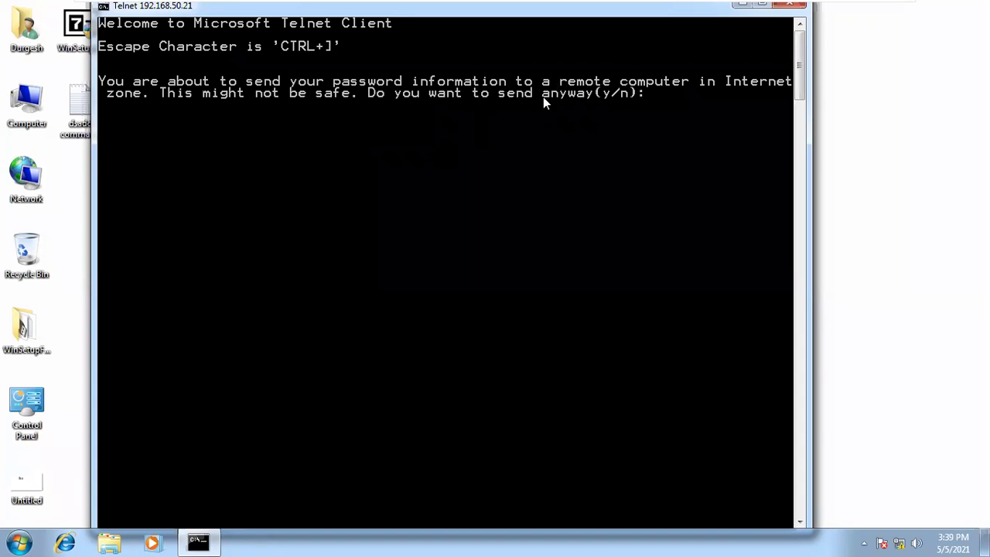
- Answer n to sending password info, log in as administrator, and add blank lines at the remote prompt
type("n")
key("Return")
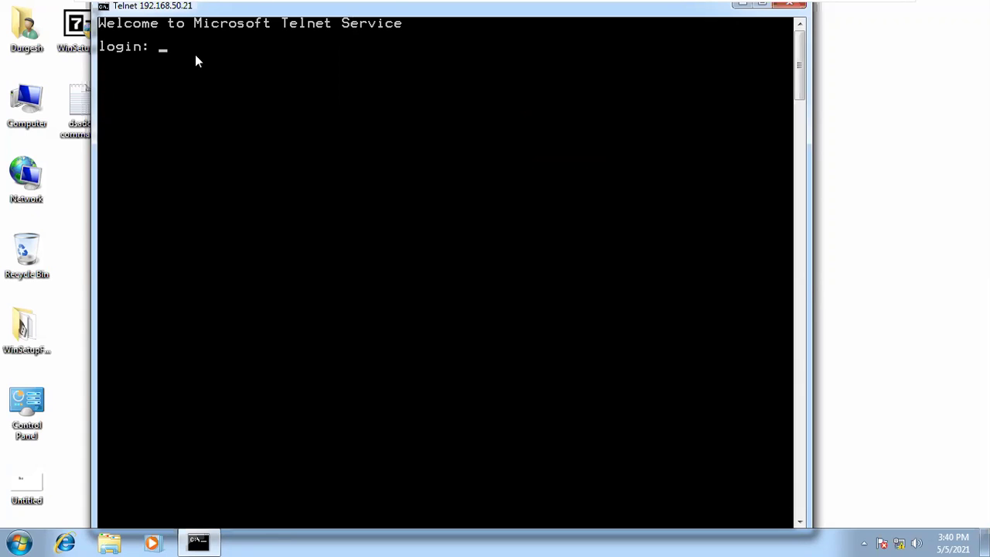
type("administrator")
key("Return")
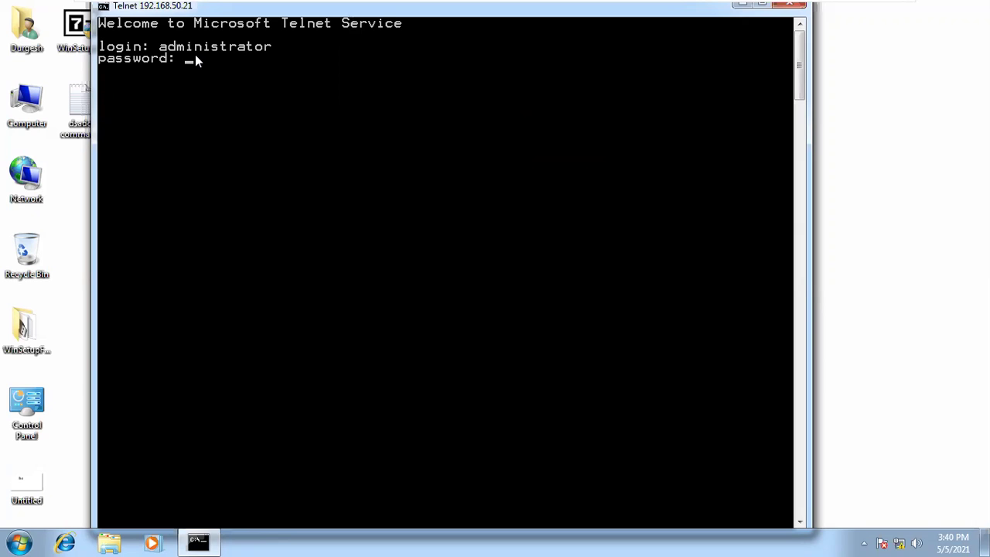
key("Return")
key("Return")
key("Return")
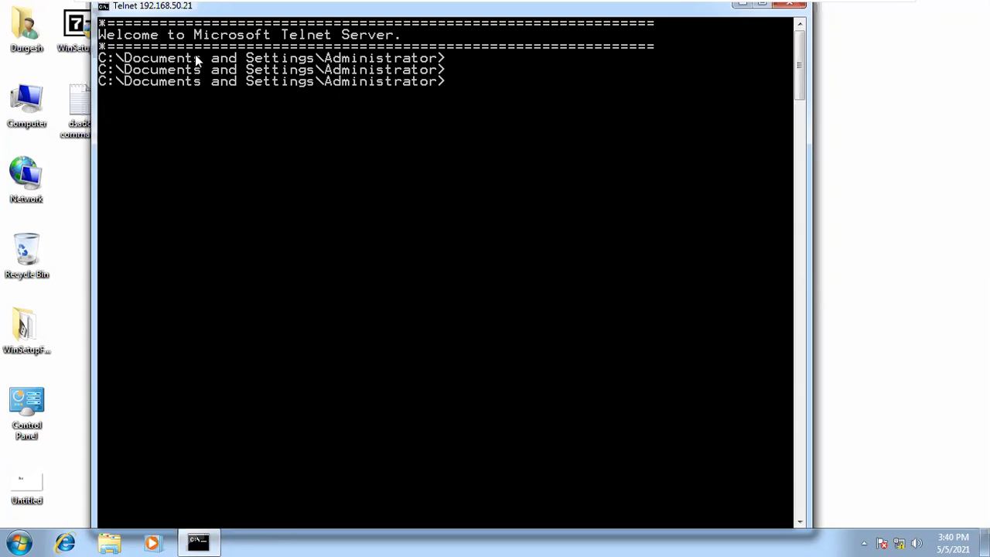
key("Return")
mouse_move(342, 14)
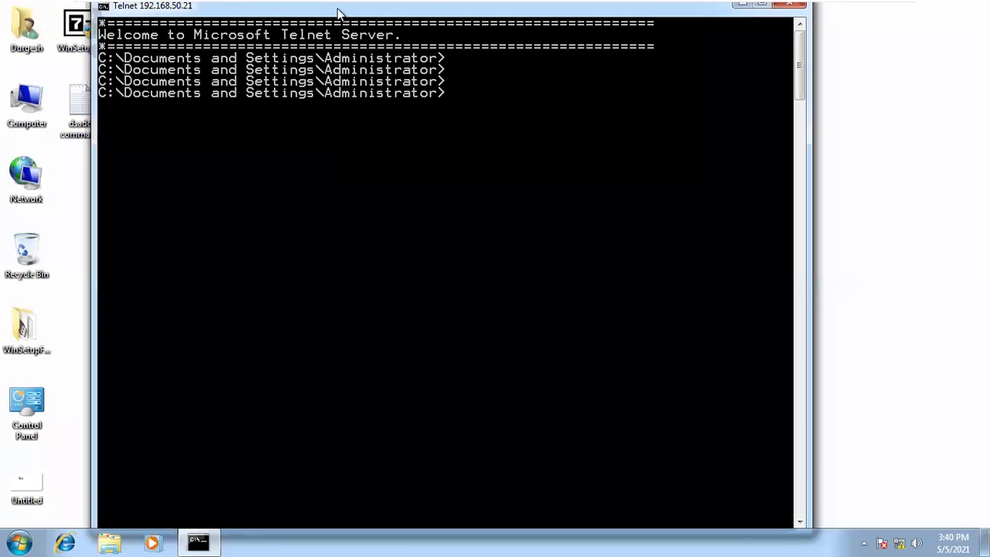
- Reposition the Telnet window and run md durgesh on the XP machine
left_click_drag(338, 8, 417, 86)
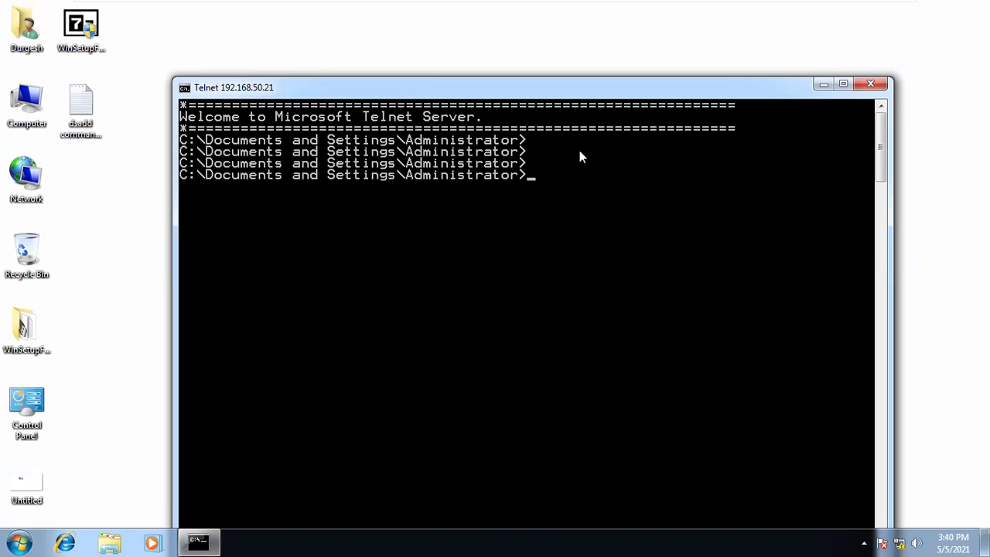
mouse_move(512, 8)
mouse_move(482, 9)
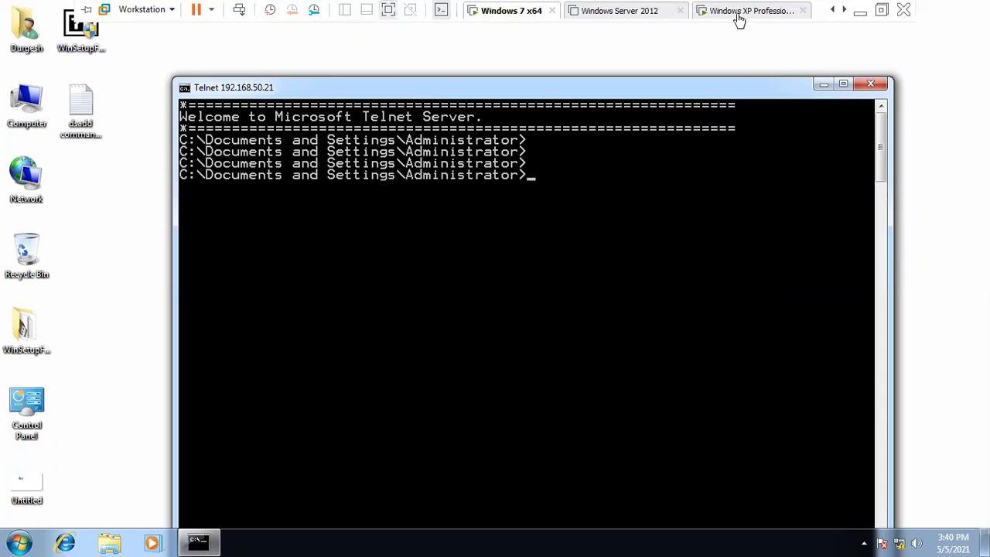
left_click(738, 15)
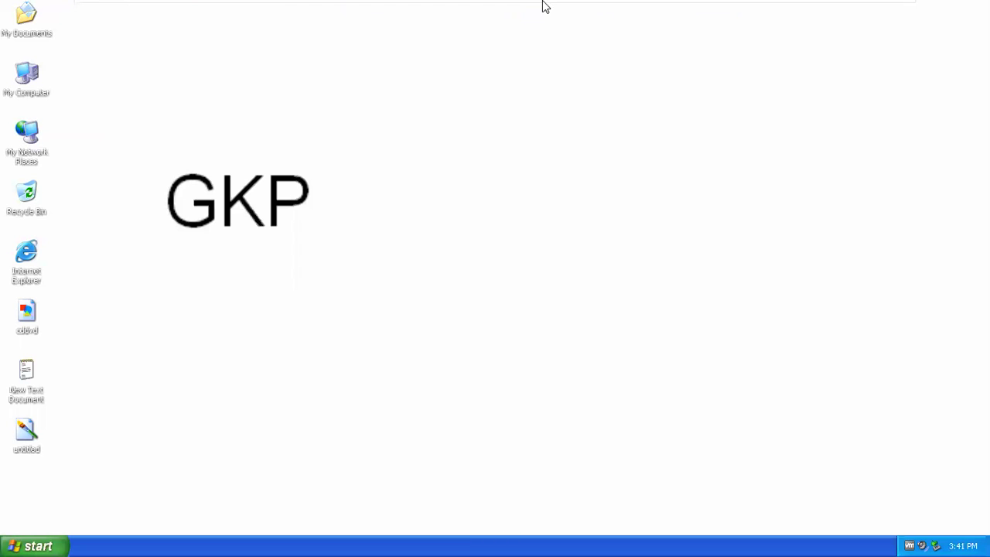
left_click(533, 14)
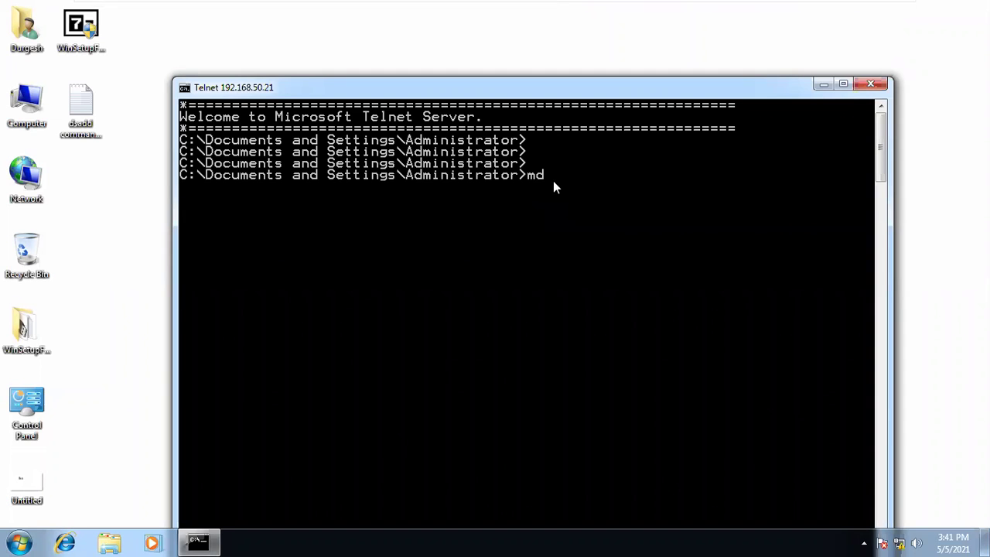
type("md durgesh")
mouse_move(576, 6)
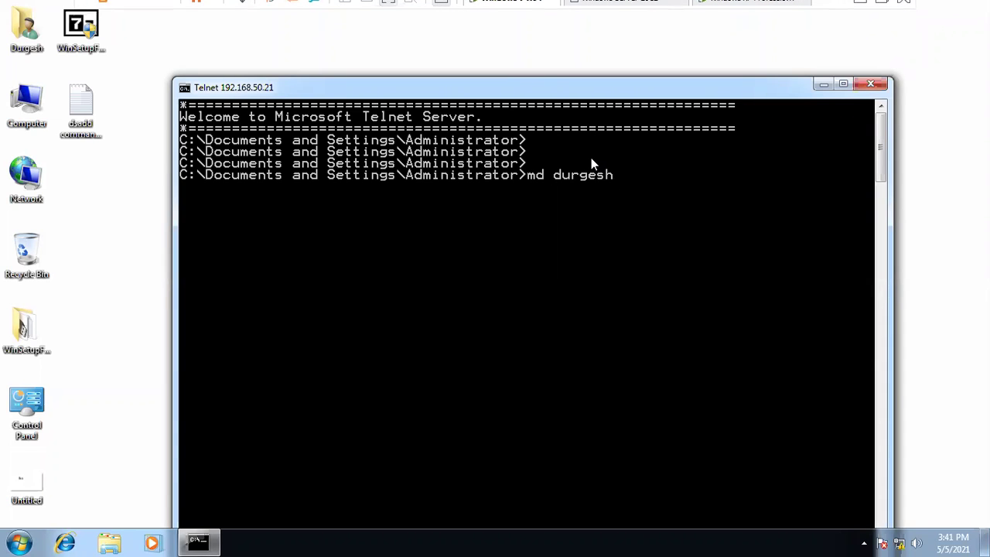
key("Return")
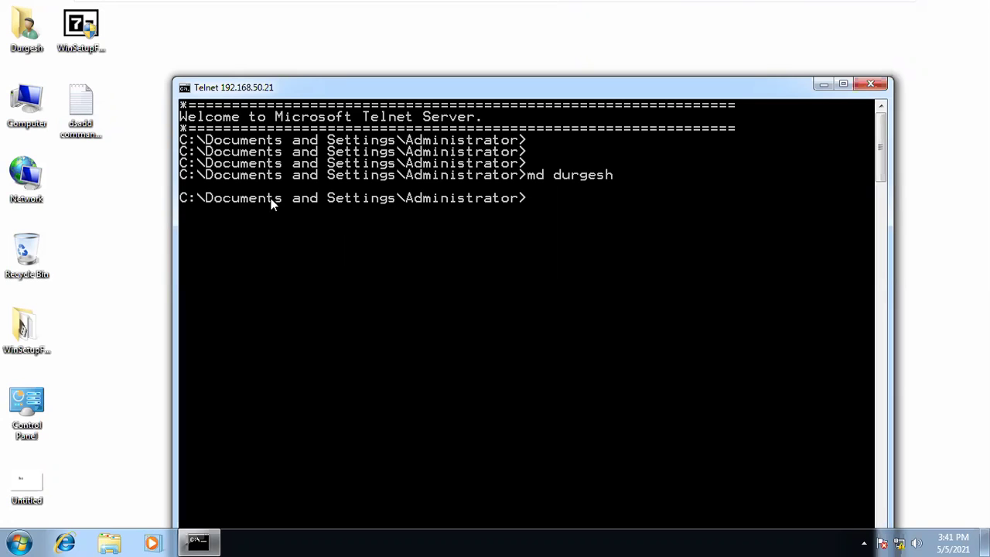
- Mark the md durgesh command and the Administrator part of the prompt path
right_click(415, 236)
left_click(495, 230)
left_click_drag(214, 204, 517, 204)
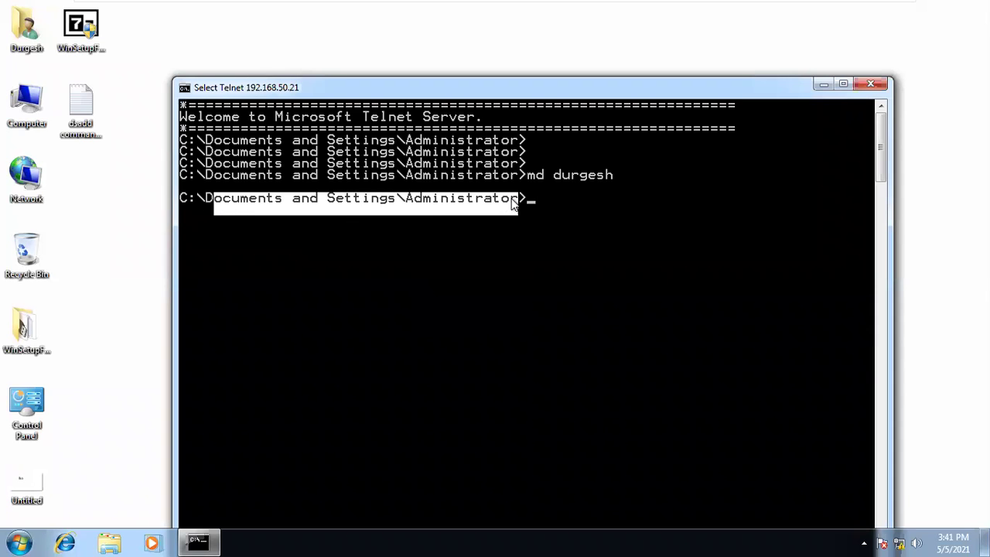
left_click_drag(622, 176, 527, 176)
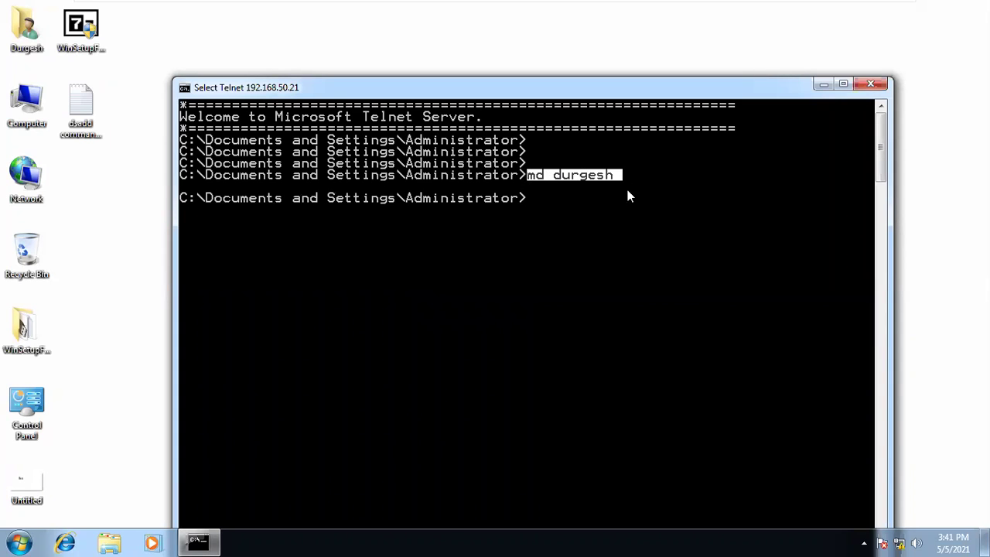
left_click_drag(517, 203, 469, 202)
left_click(374, 216)
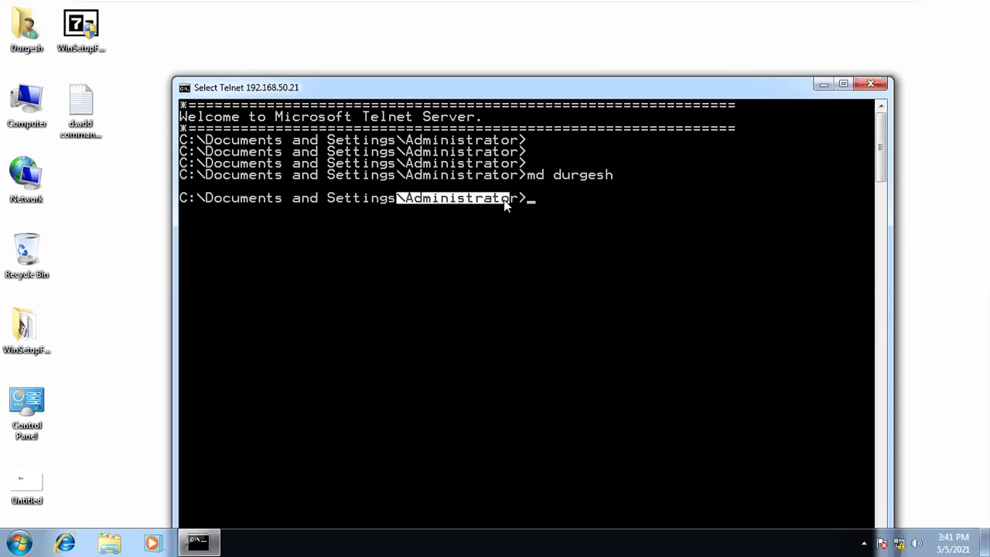
- On the XP VM, browse to C:\Documents and Settings\Administrator and confirm the durgesh folder exists
left_click(745, 11)
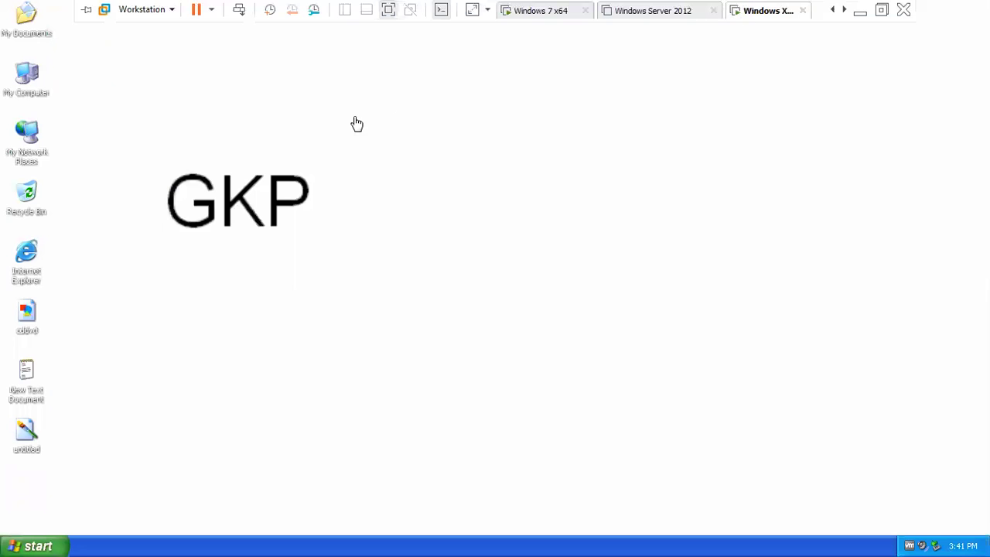
double_click(29, 74)
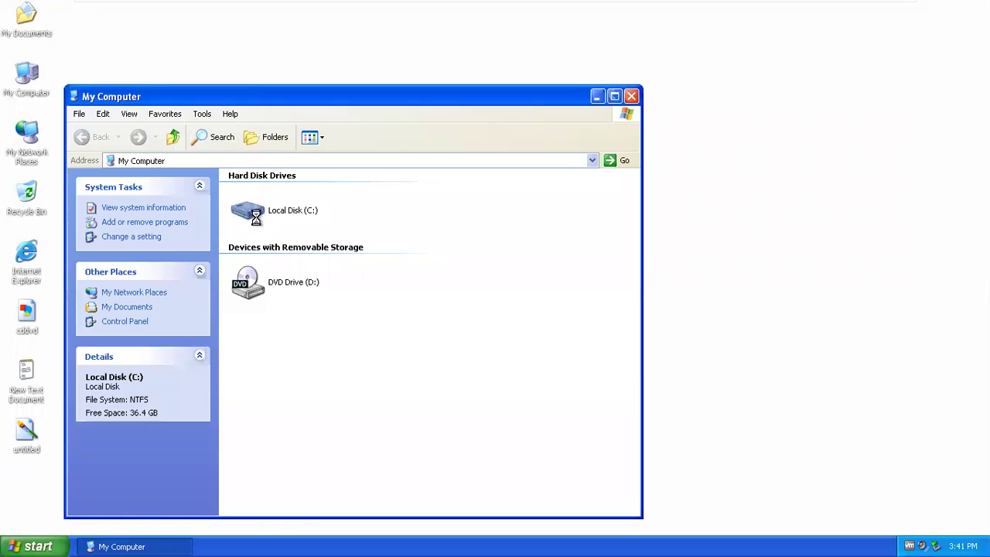
double_click(255, 217)
left_click(283, 275)
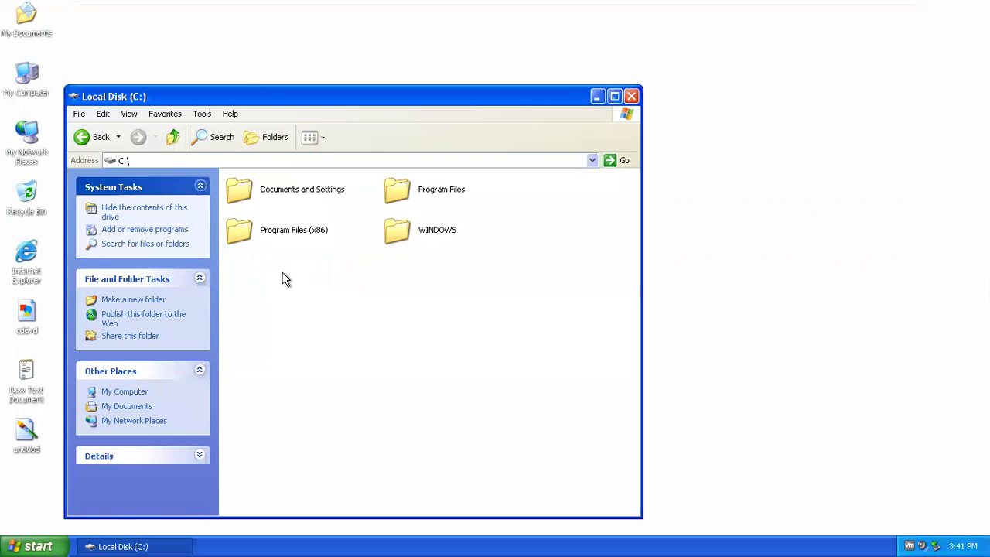
double_click(292, 188)
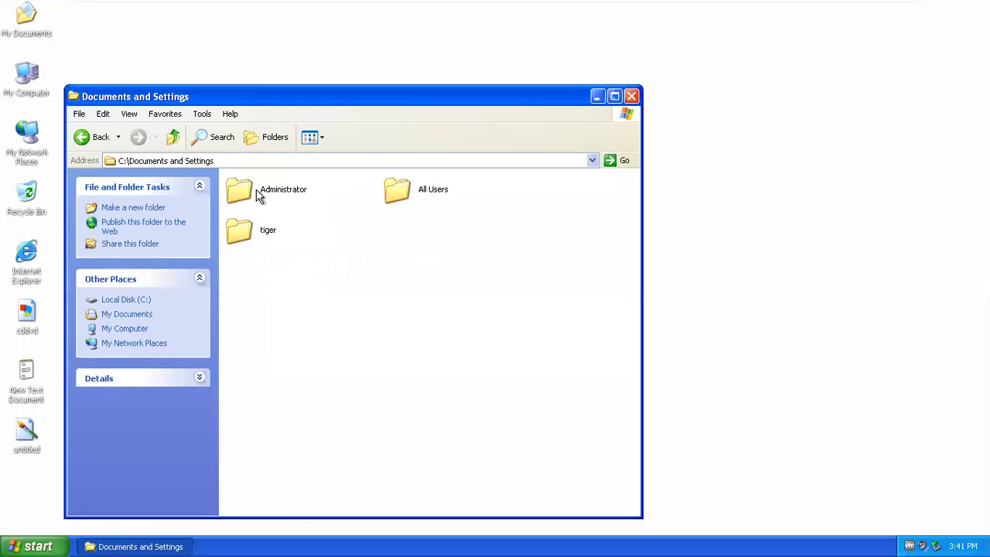
double_click(259, 195)
left_click(262, 240)
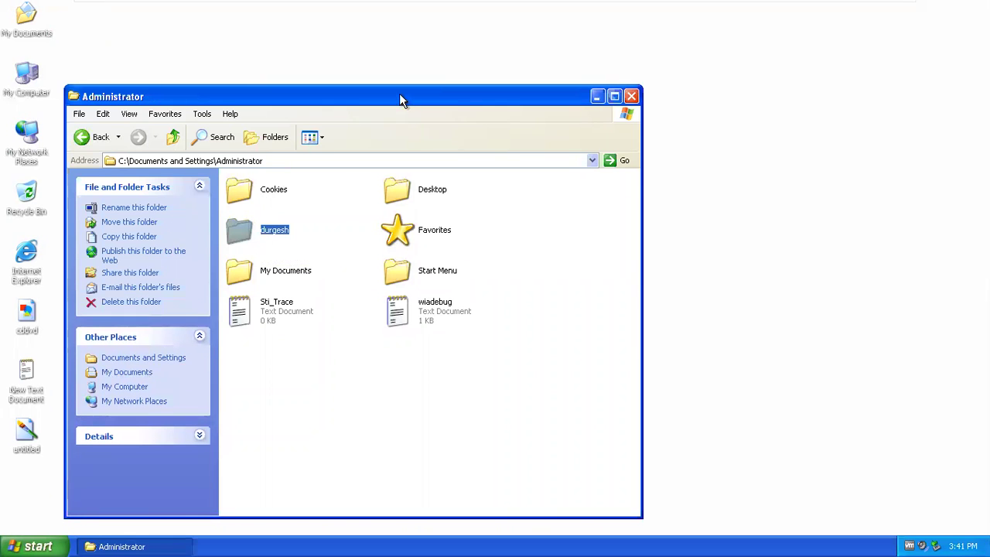
left_click_drag(400, 97, 502, 54)
mouse_move(478, 6)
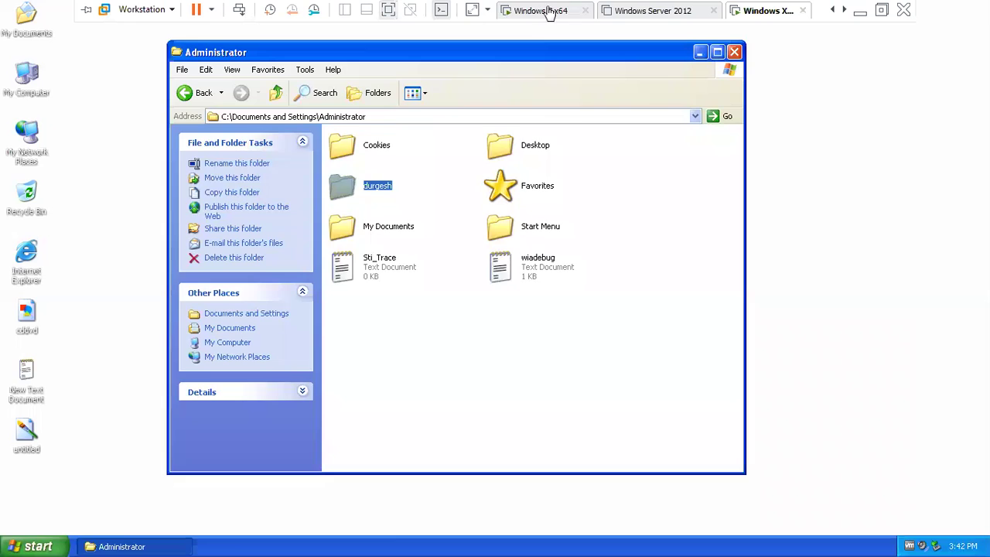
left_click(533, 11)
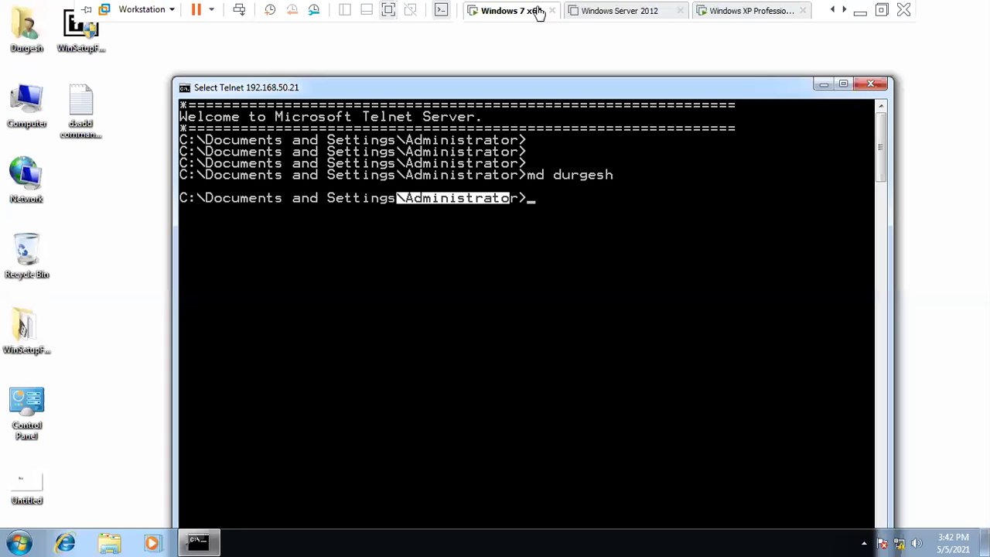
- Recall md durgesh, edit it into rd durgesh, and run it to remove the folder
left_click(524, 222)
left_click(558, 198)
key("Return")
key("Return")
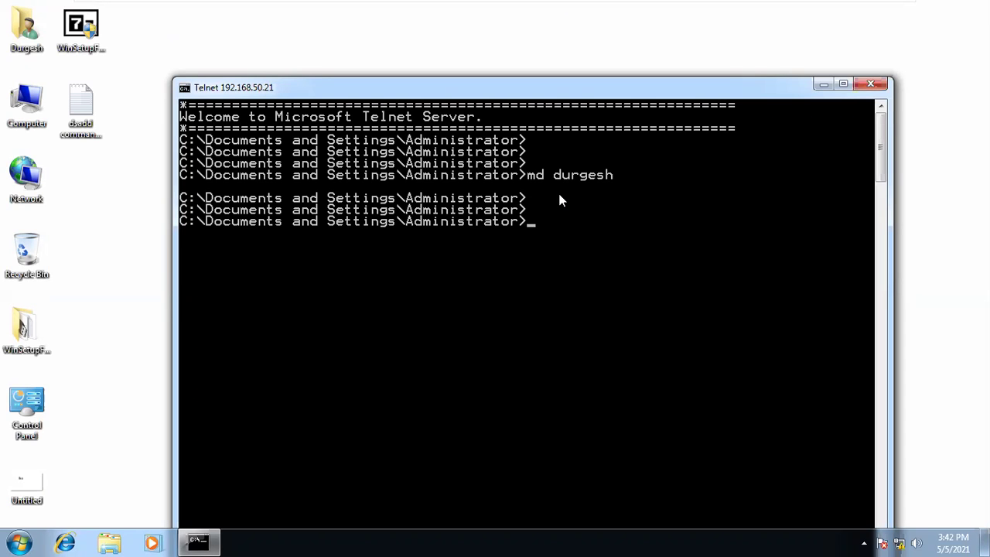
key("Up")
key("Home")
key("Right")
key("BackSpace")
type("r")
key("Return")
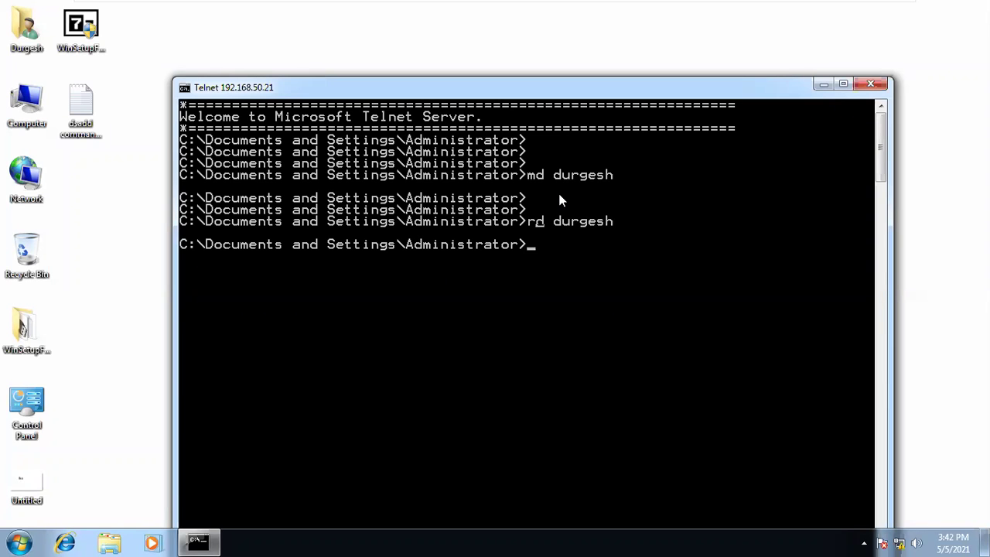
- Close the Administrator folder window on the XP VM and return to Windows 7
mouse_move(518, 8)
left_click(735, 12)
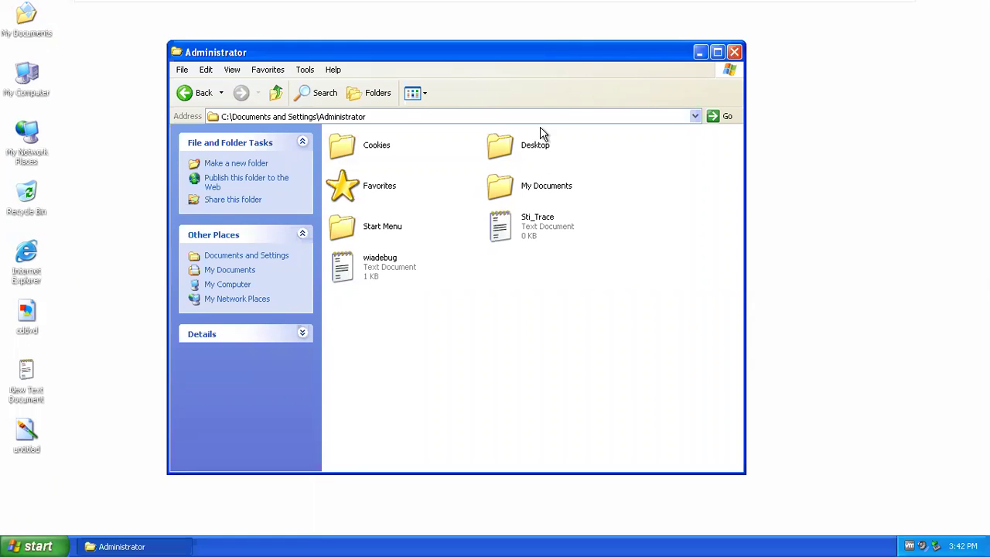
left_click(735, 52)
mouse_move(636, 5)
left_click(552, 9)
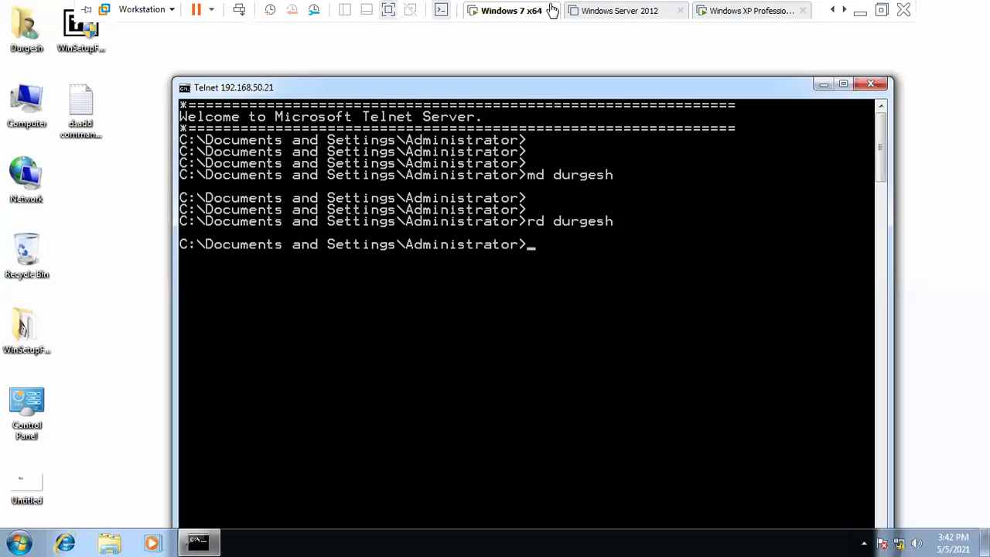
- Run a directory listing in Telnet and mark the file names it shows
type("cd")
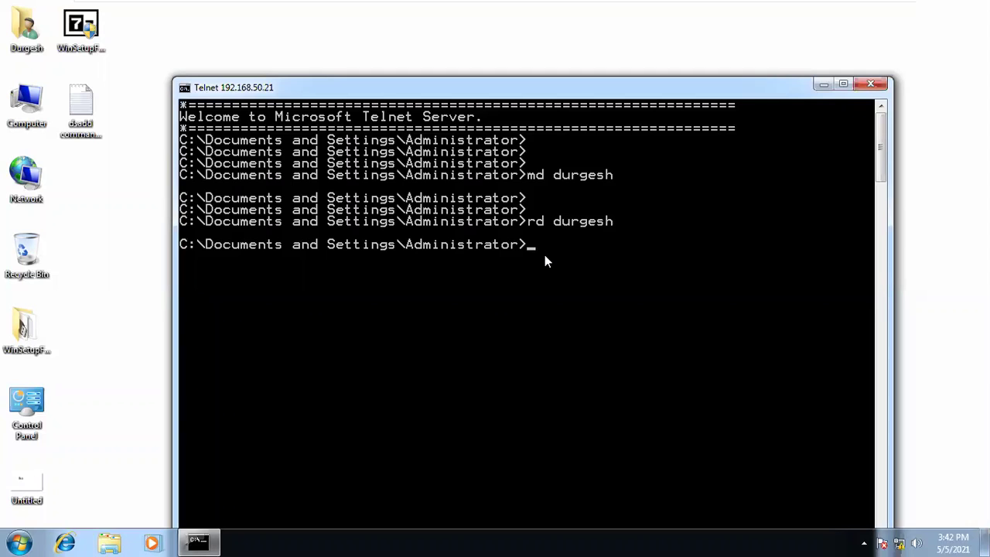
type("r")
key("Return")
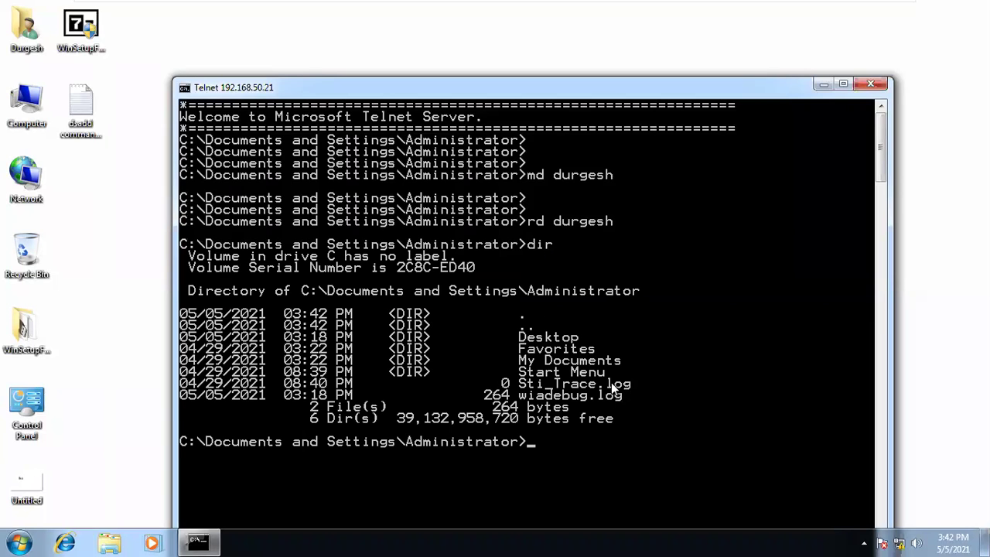
right_click(614, 341)
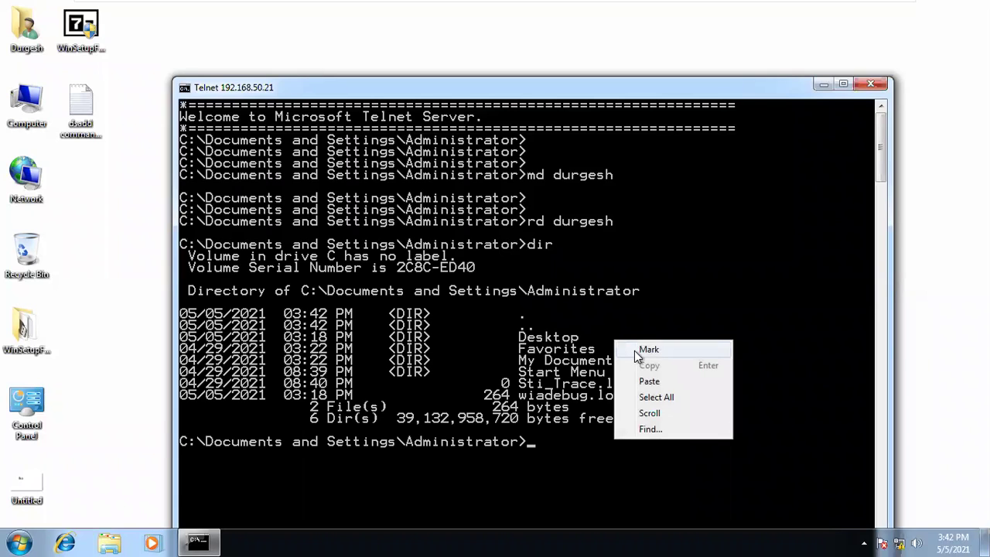
left_click(648, 350)
left_click_drag(641, 394, 520, 340)
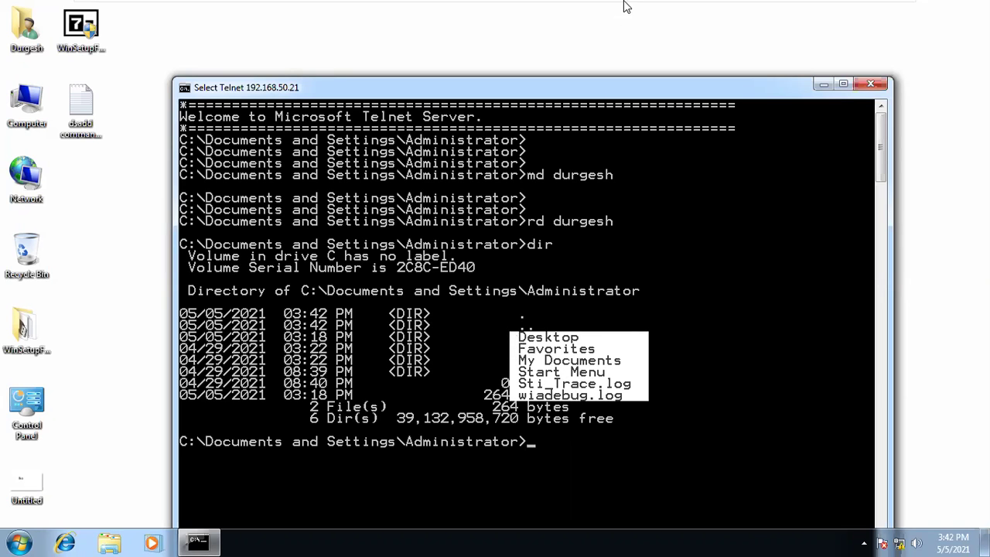
mouse_move(627, 8)
left_click(744, 12)
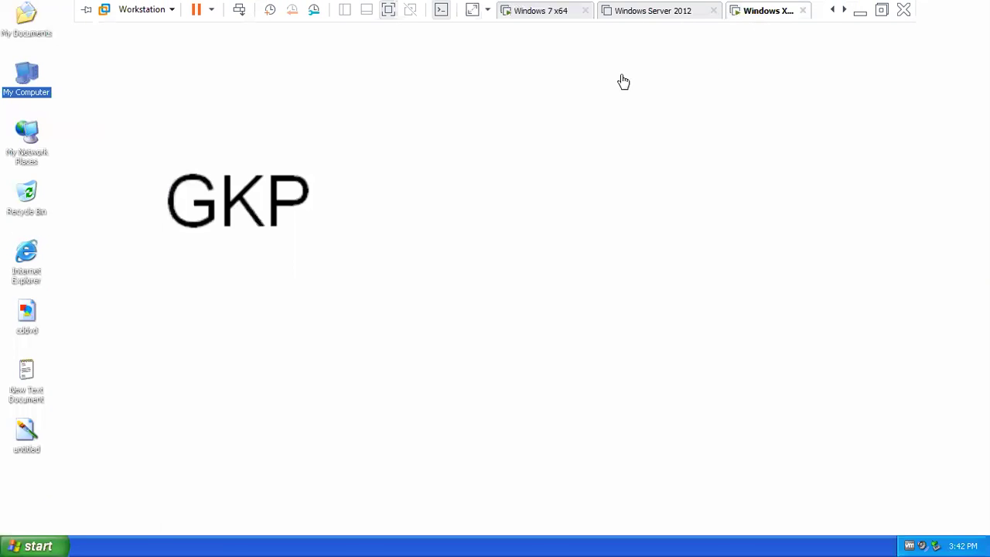
- Reopen C:\Documents and Settings\Administrator on XP to check durgesh is gone, then return to Windows 7
double_click(31, 93)
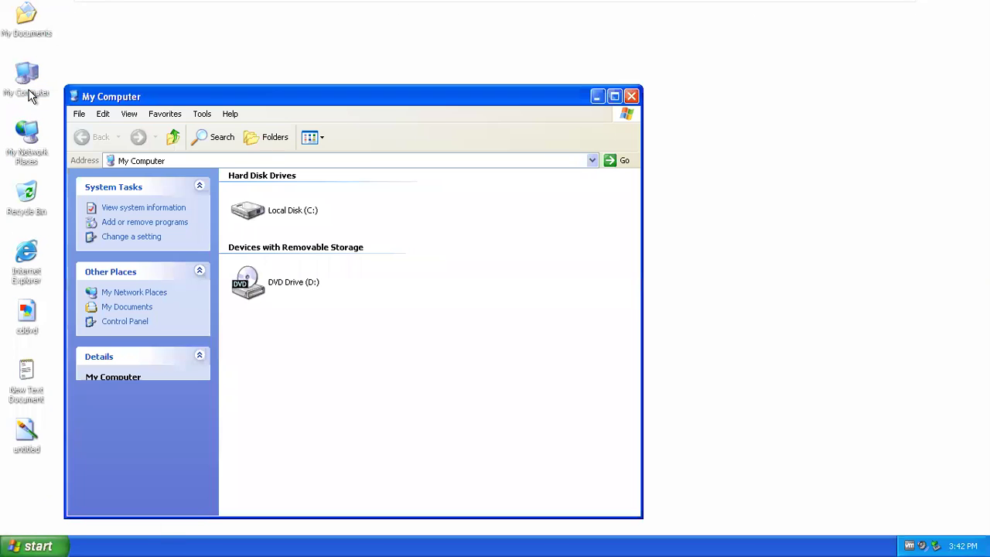
double_click(270, 220)
left_click(263, 203)
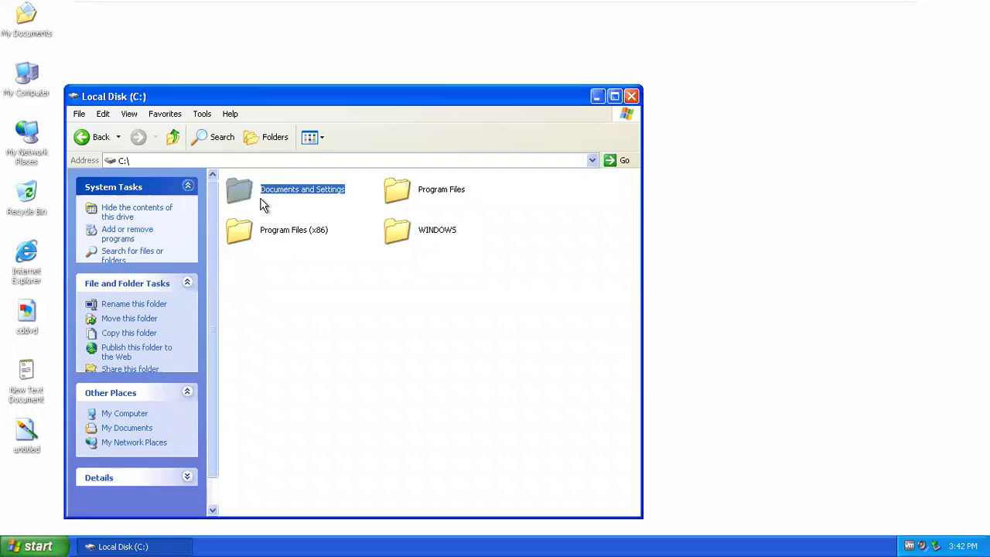
double_click(263, 203)
double_click(263, 202)
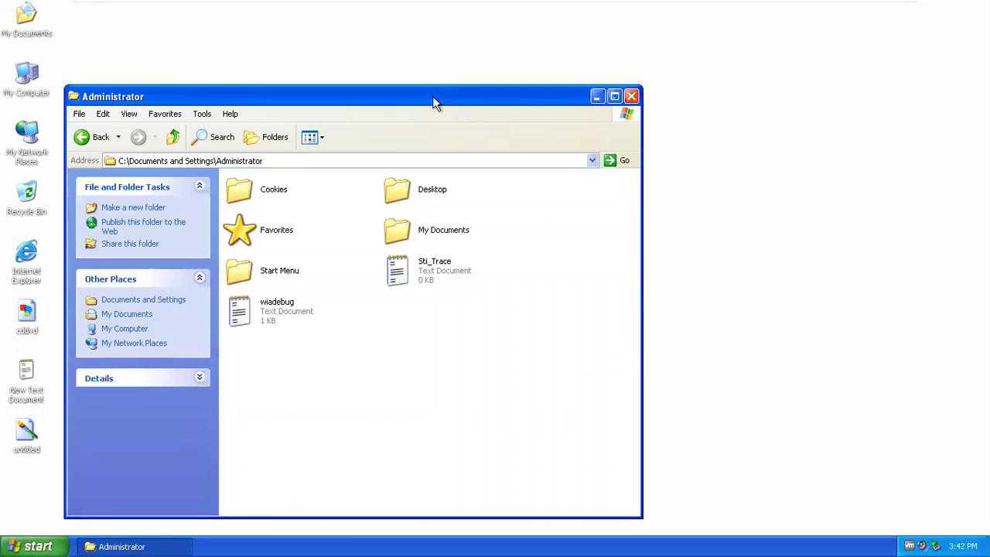
left_click_drag(432, 96, 636, 100)
mouse_move(535, 4)
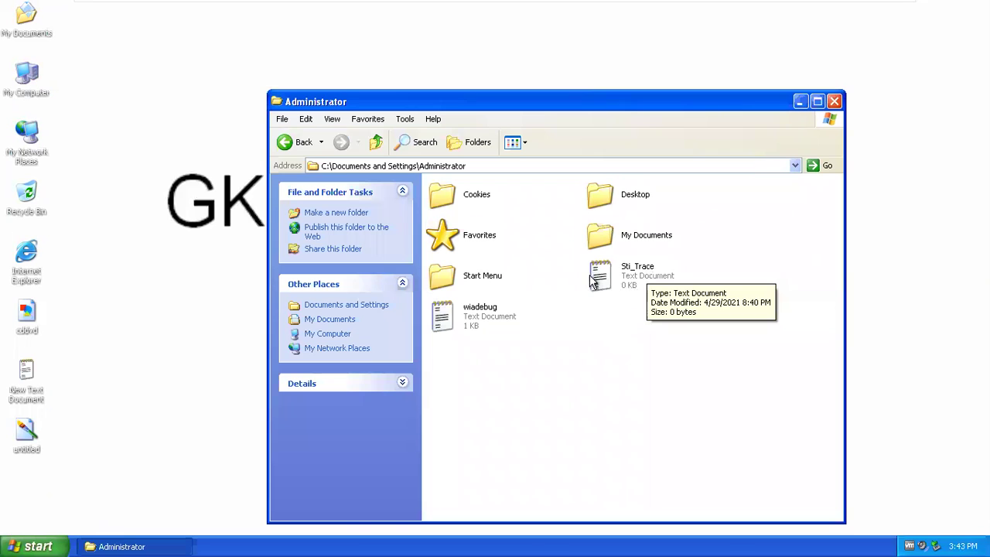
mouse_move(603, 4)
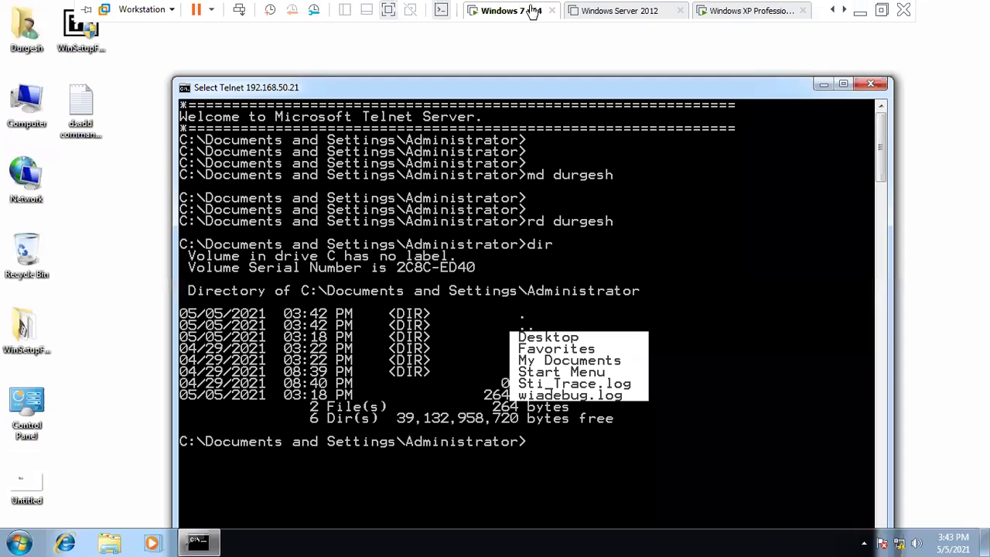
left_click(535, 10)
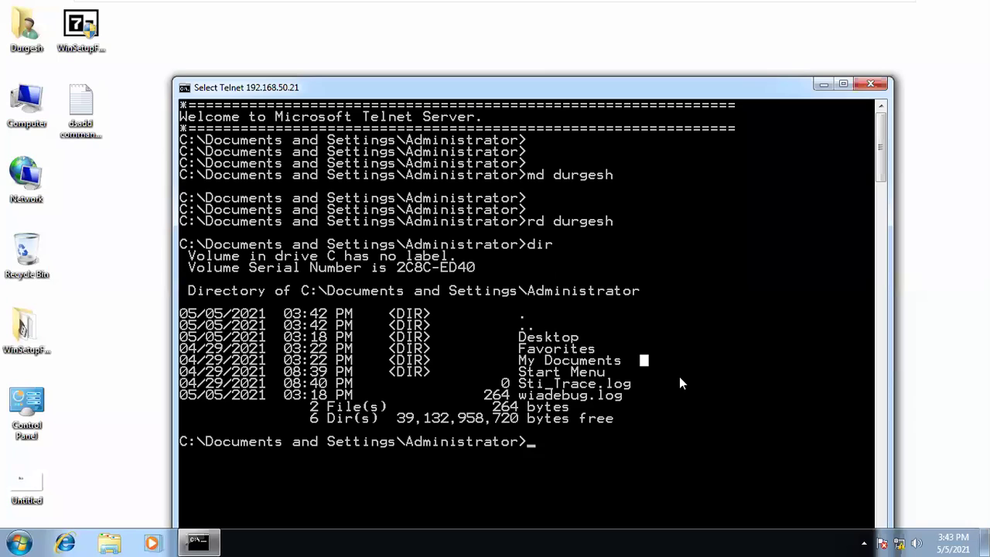
- Change to the Desktop folder with cd deskto, maximize Telnet, and run md durgesh
key("Return")
key("Return")
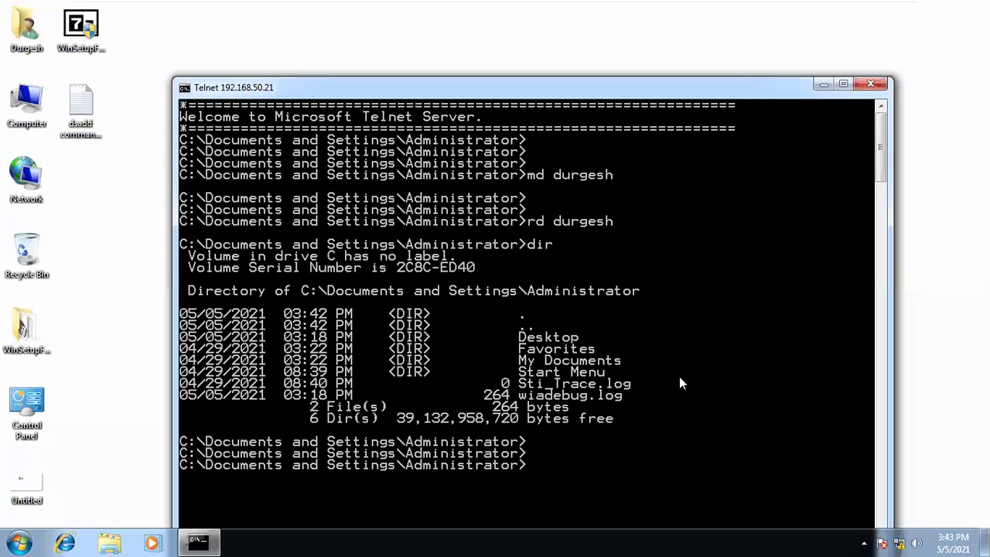
type("cd deskto")
key("Return")
key("Return")
key("Return")
key("Return")
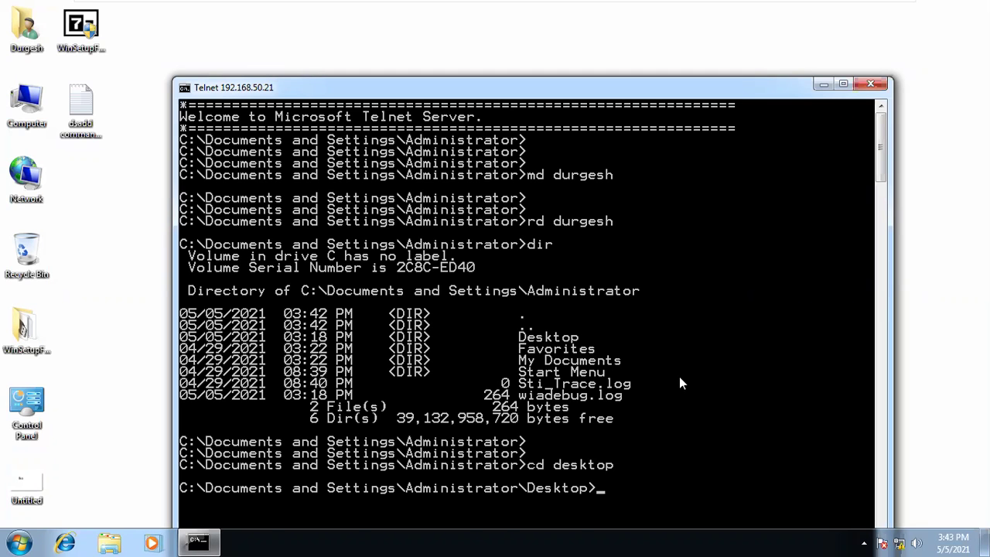
left_click(843, 84)
key("Return")
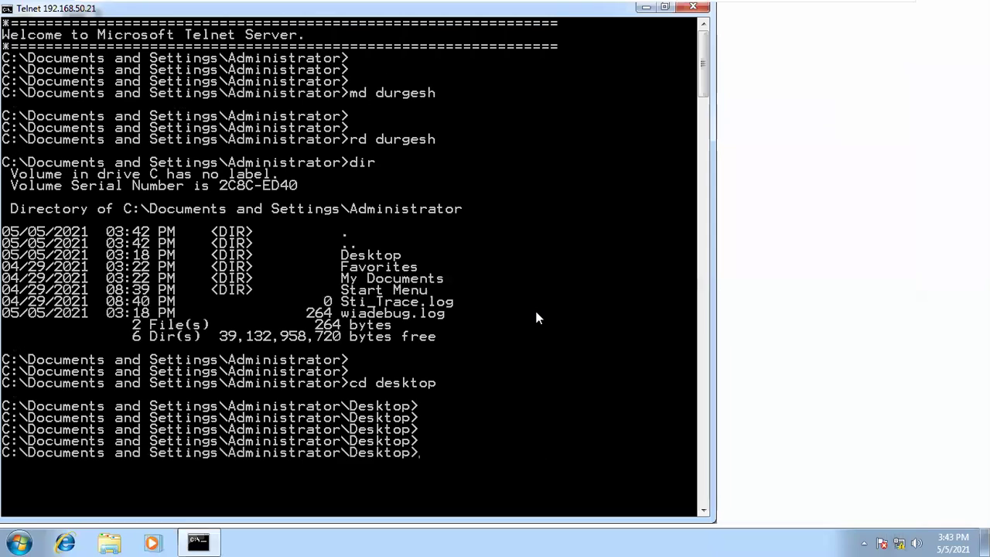
key("Return")
type("md durgesh")
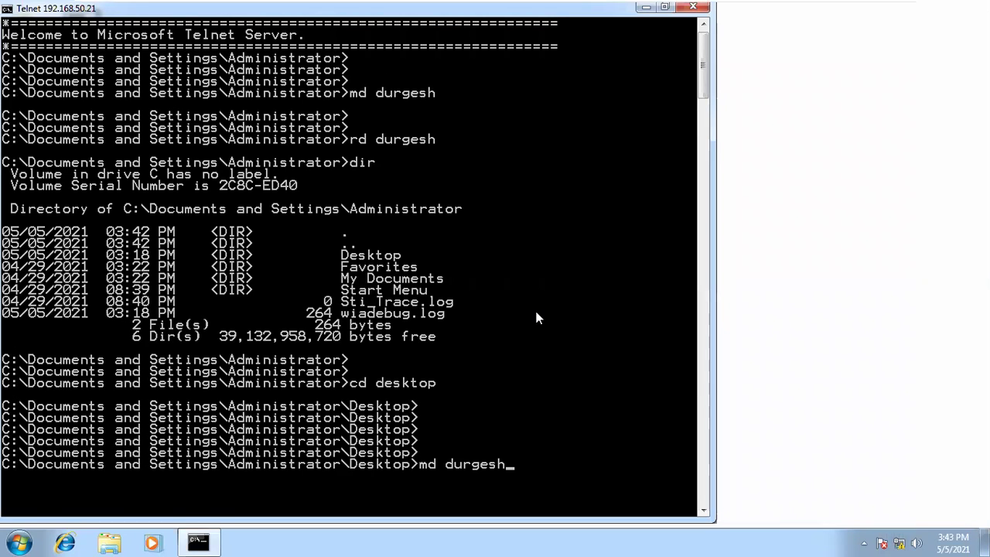
key("Return")
- Check the new durgesh folder on the XP desktop, moving it near the top, then return to Windows 7
mouse_move(820, 9)
left_click(744, 10)
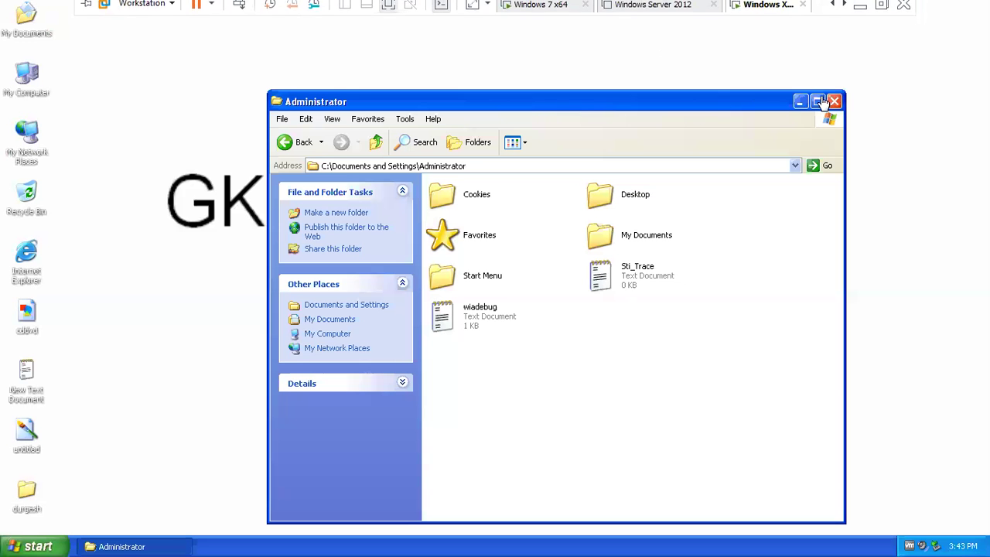
left_click_drag(28, 489, 155, 68)
left_click(132, 165)
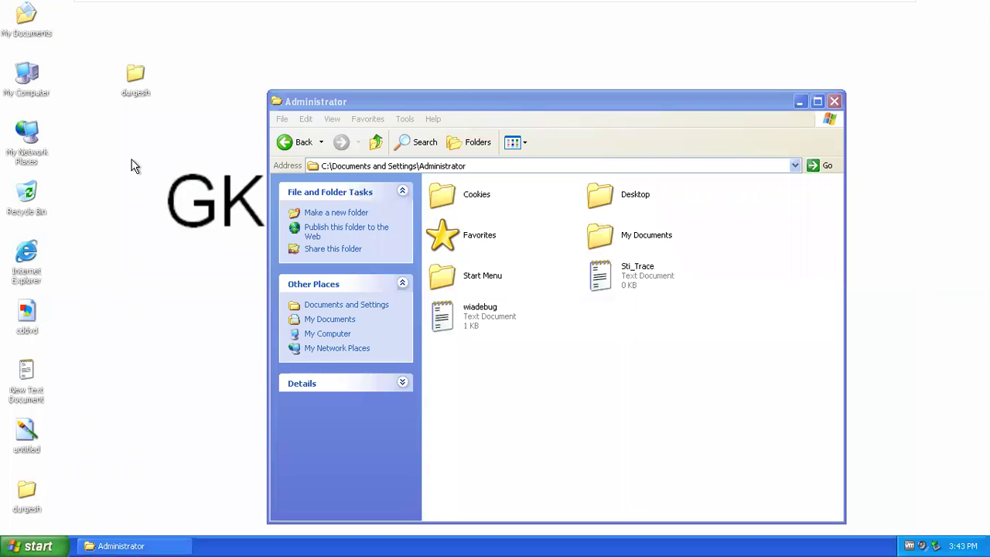
mouse_move(475, 4)
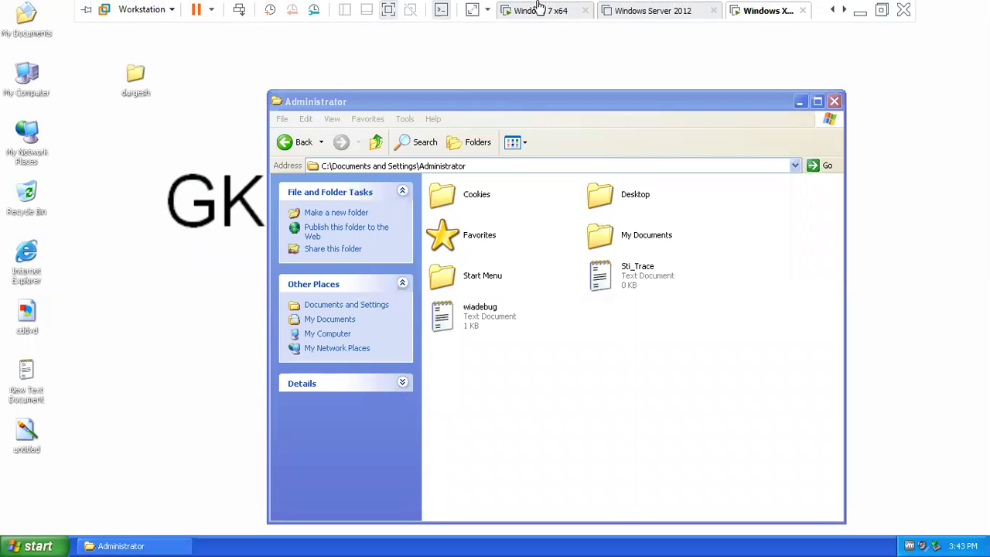
left_click(542, 11)
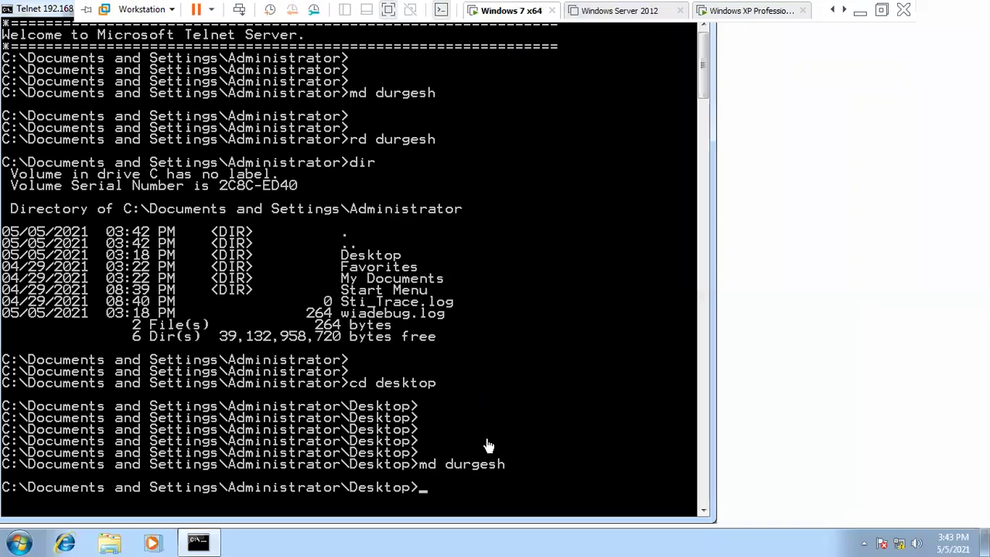
mouse_move(797, 6)
left_click(735, 10)
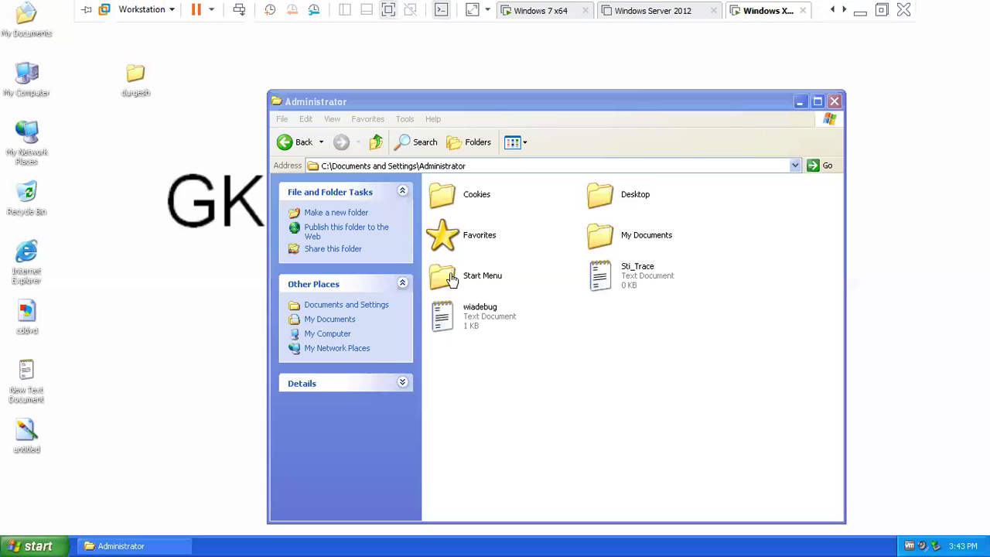
left_click(551, 12)
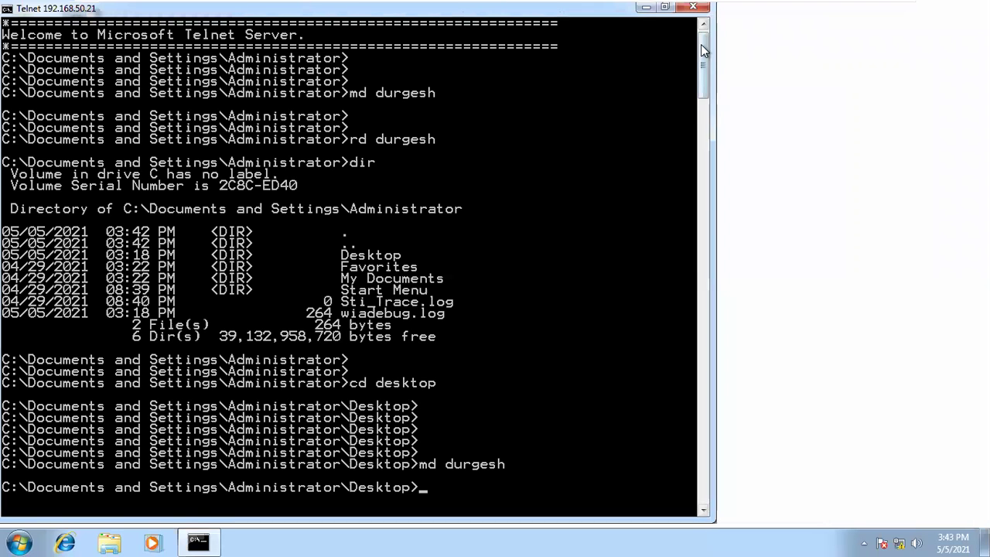
- Clear the Telnet console screen with cls
key("Return")
key("Return")
key("Return")
type("cls")
key("Return")
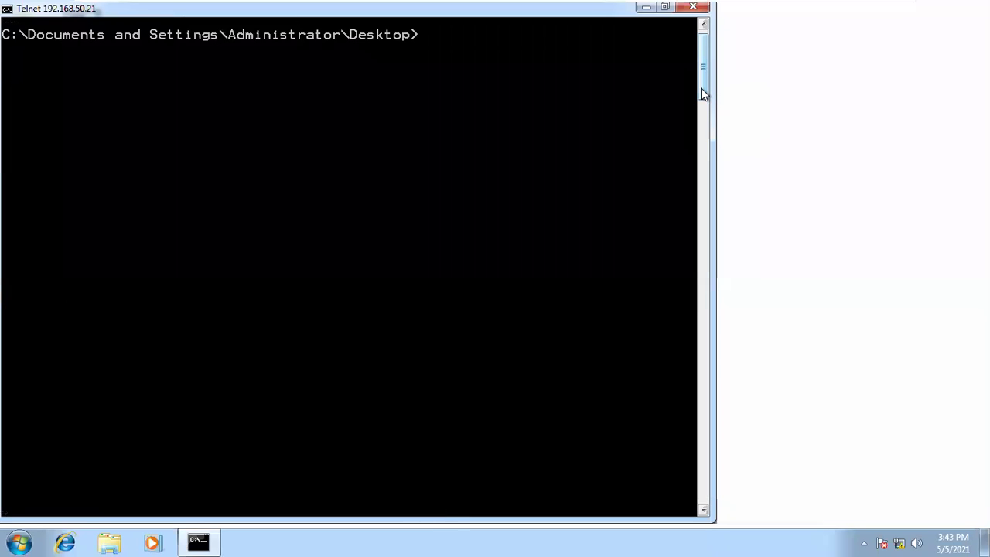
- Run shutdown -r -t 00 in Telnet to restart the XP machine immediately
key("Return")
key("Return")
key("Return")
type("shut")
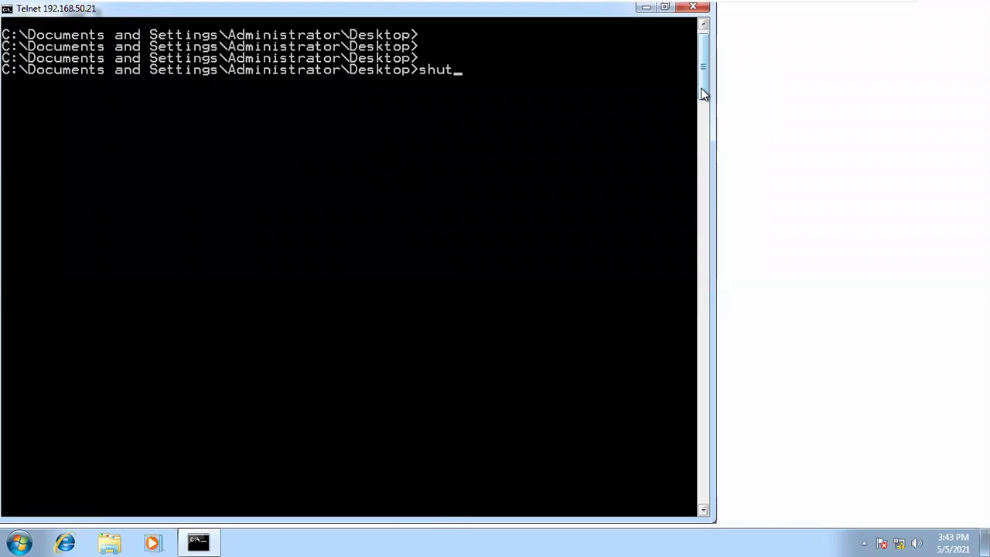
type("down -s -t")
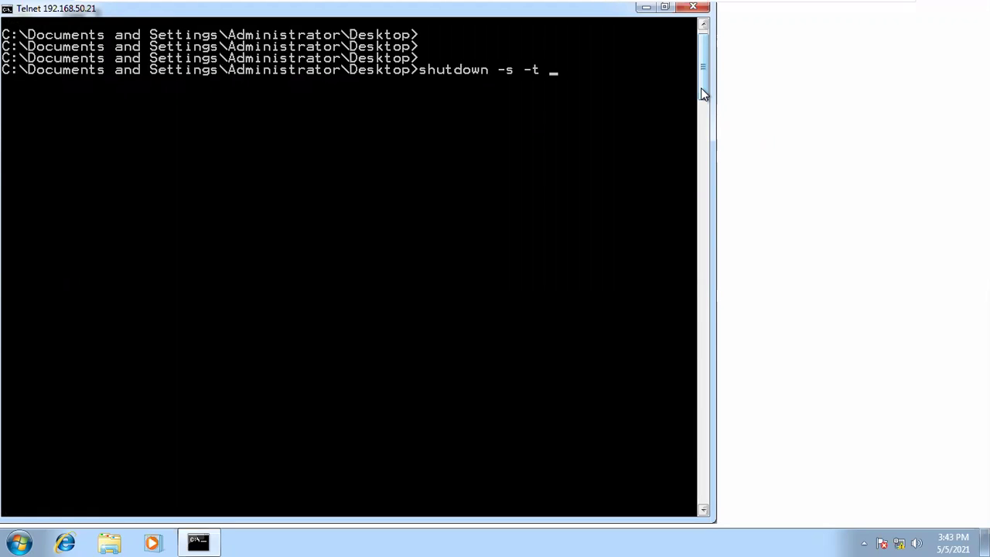
key("Left")
key("Left")
key("Left")
key("Left")
key("BackSpace")
type("r -t 00")
key("Return")
- Watch the XP VM restart in its tab, then minimize VMware Workstation to the host desktop
mouse_move(639, 4)
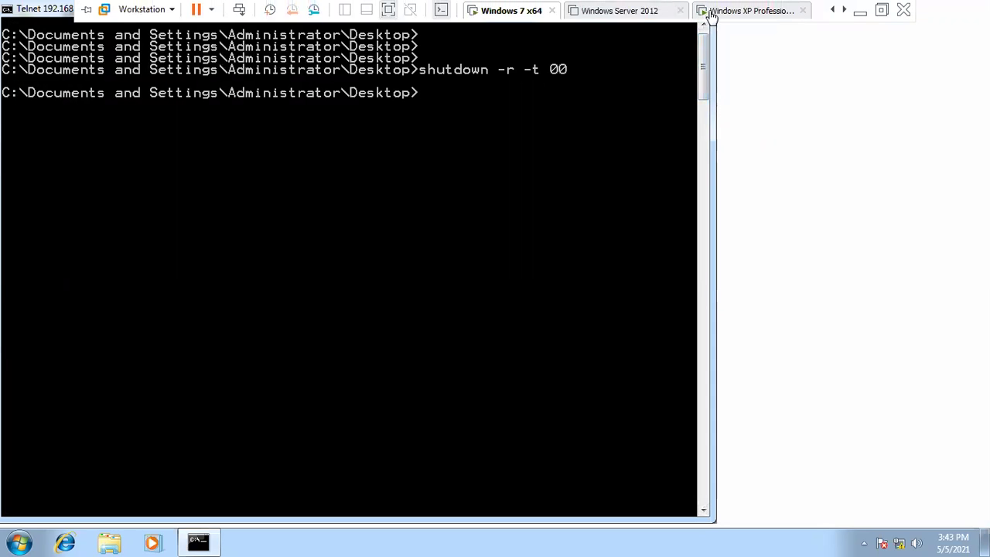
left_click(731, 10)
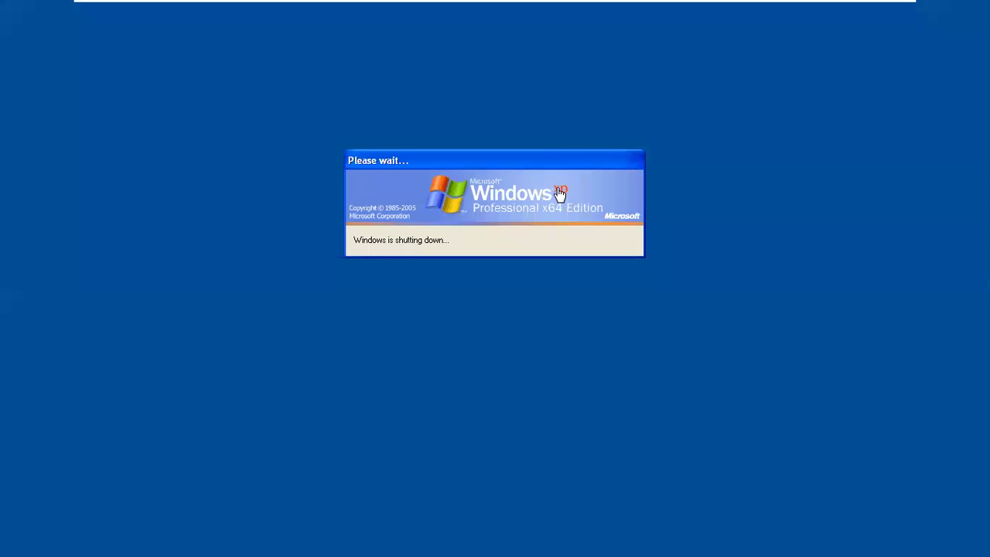
mouse_move(565, 3)
left_click(857, 16)
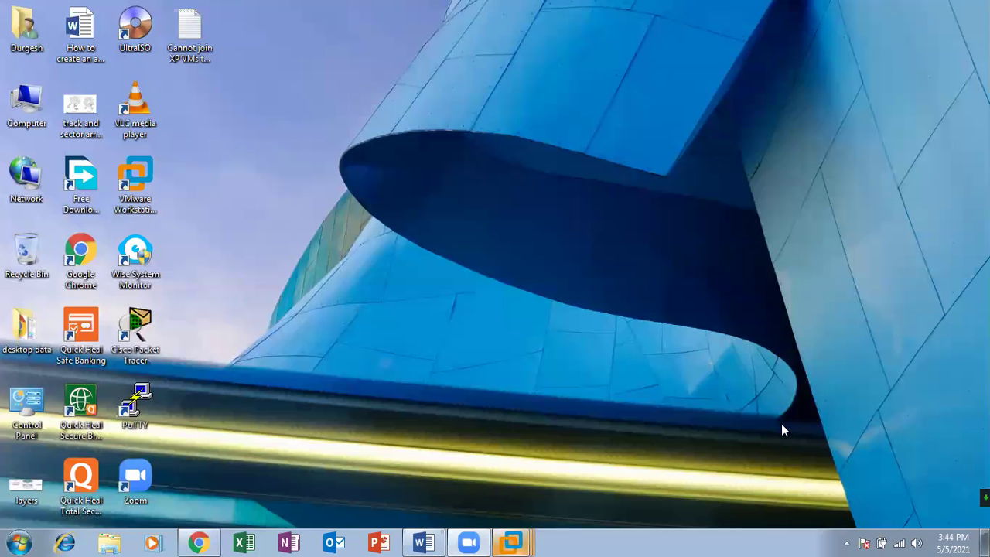